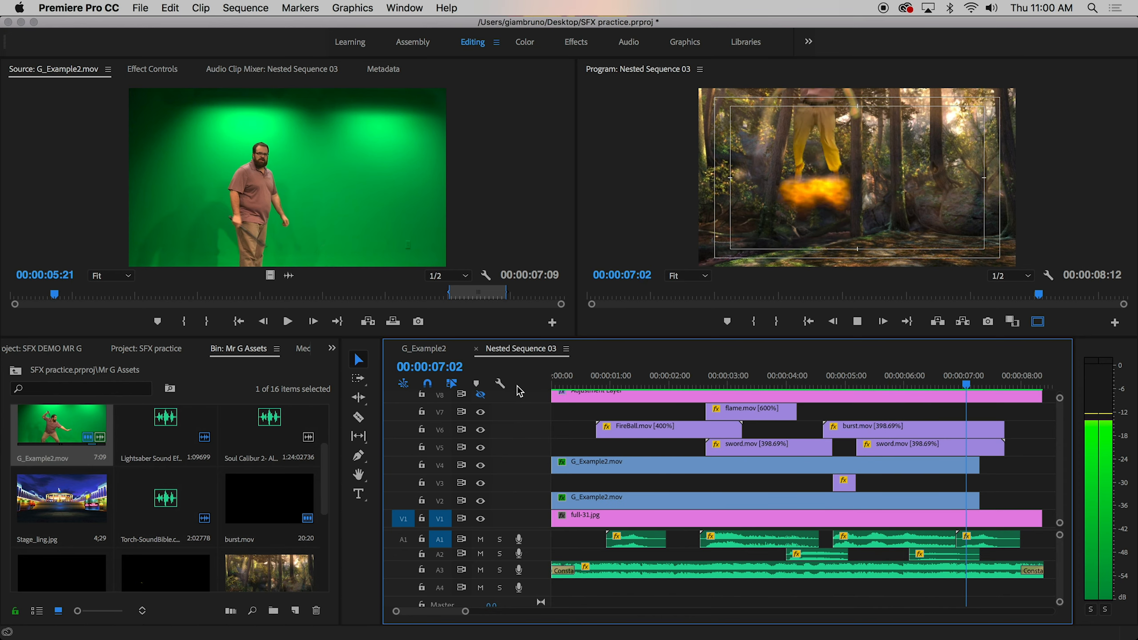
Stop playback and create a new project named SFXMrgPRacticeDEMO on the Desktop
{"action": "key", "text": "space"}
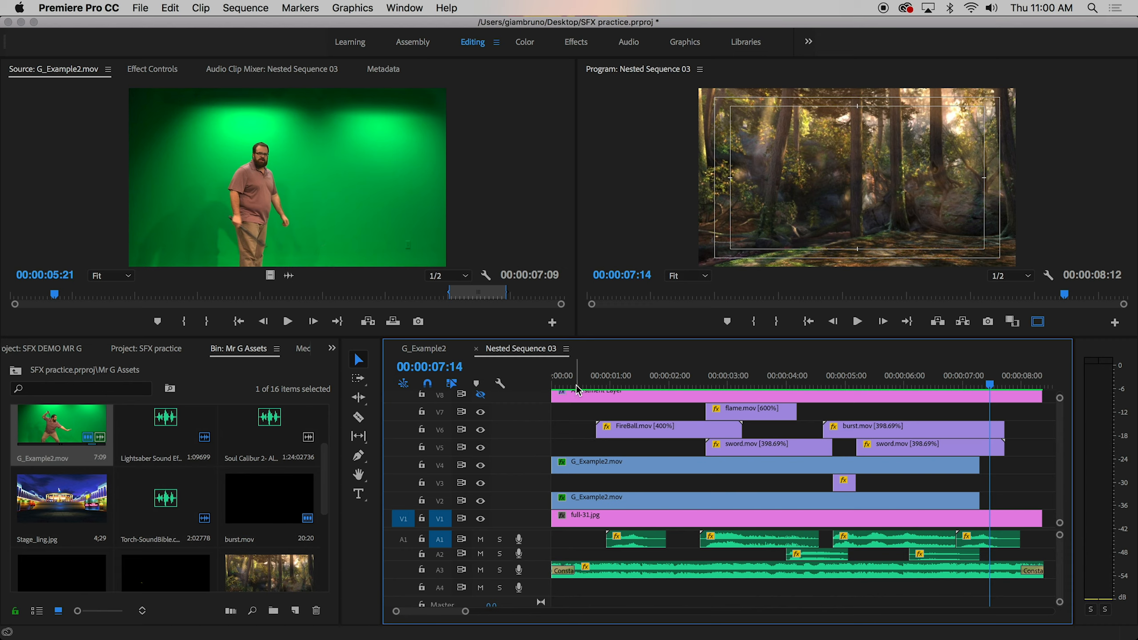
{"action": "left_click", "coordinate": [57, 358]}
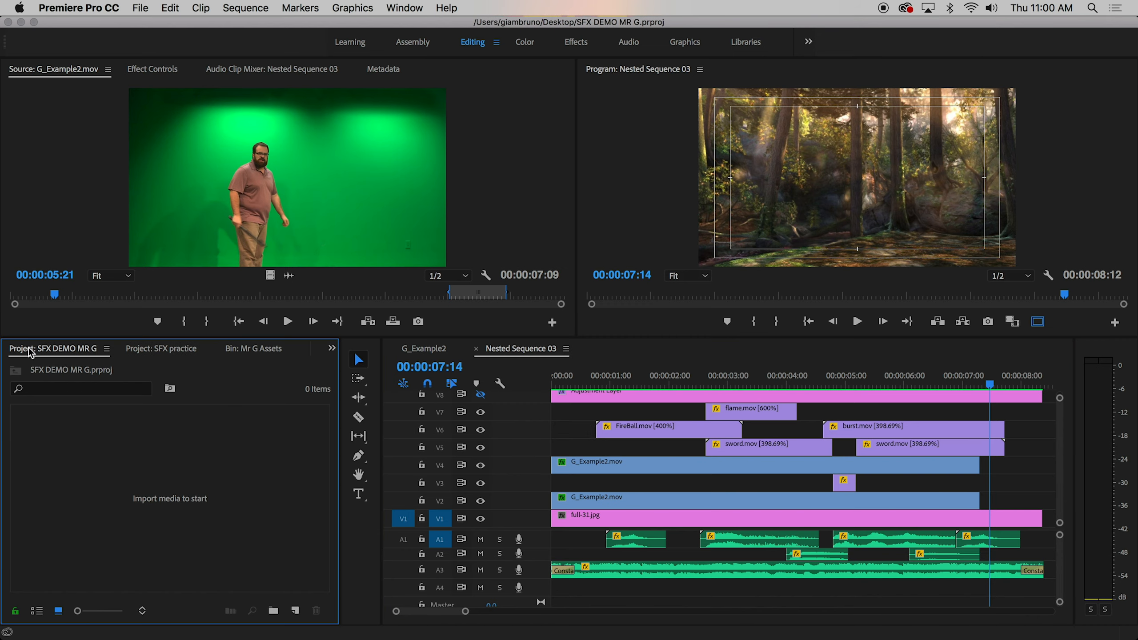
{"action": "left_click", "coordinate": [140, 7]}
{"action": "mouse_move", "coordinate": [150, 26]}
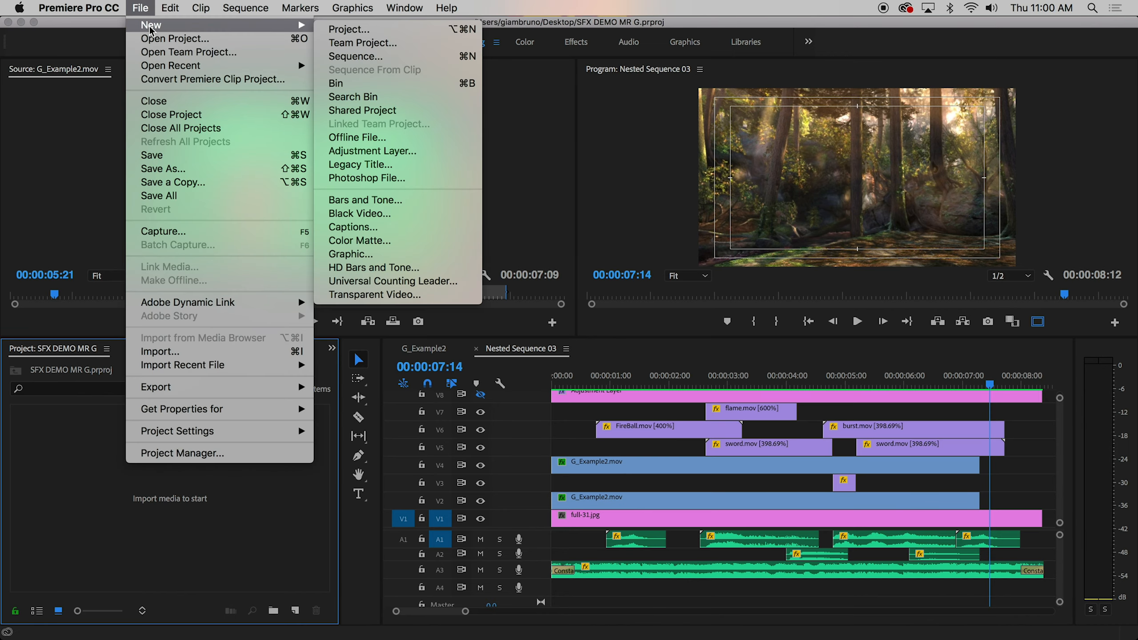
{"action": "left_click", "coordinate": [353, 31]}
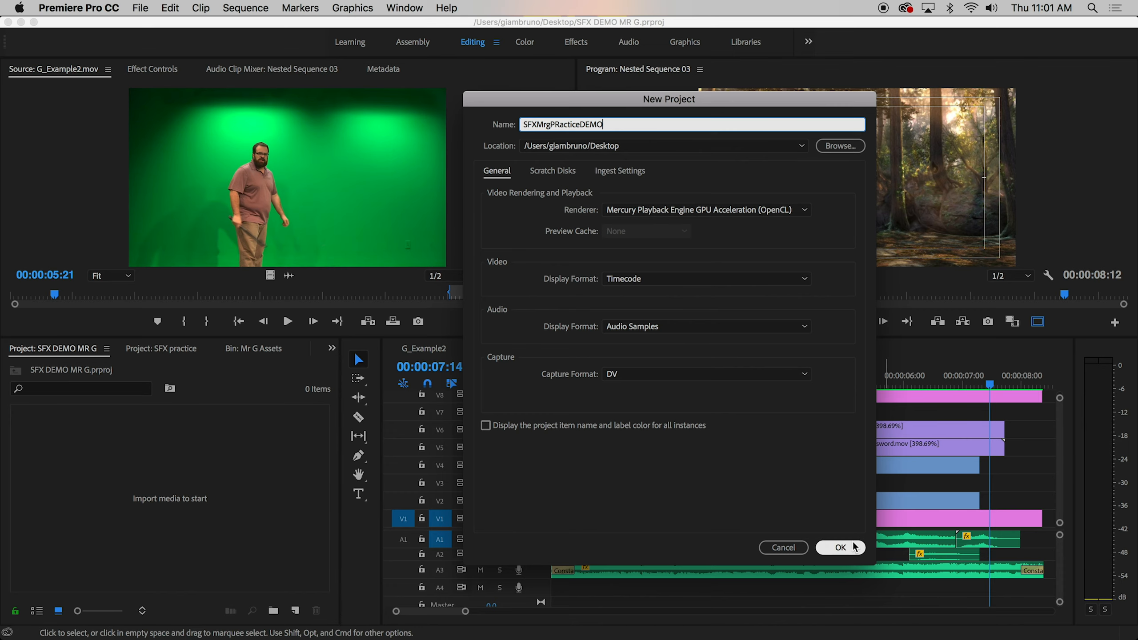
{"action": "left_click", "coordinate": [840, 547]}
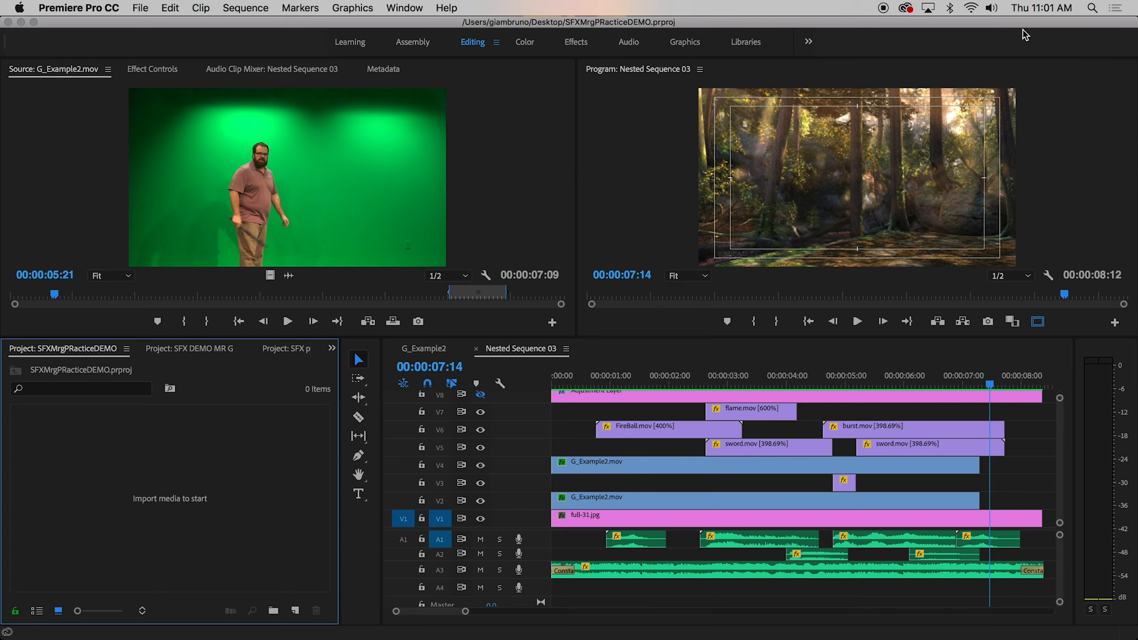
Move the Premiere window aside and check the contents of the desktop's Mr G Assets folder in Finder
{"action": "left_click_drag", "start_coordinate": [1022, 21], "coordinate": [844, 22]}
{"action": "left_click", "coordinate": [1091, 373]}
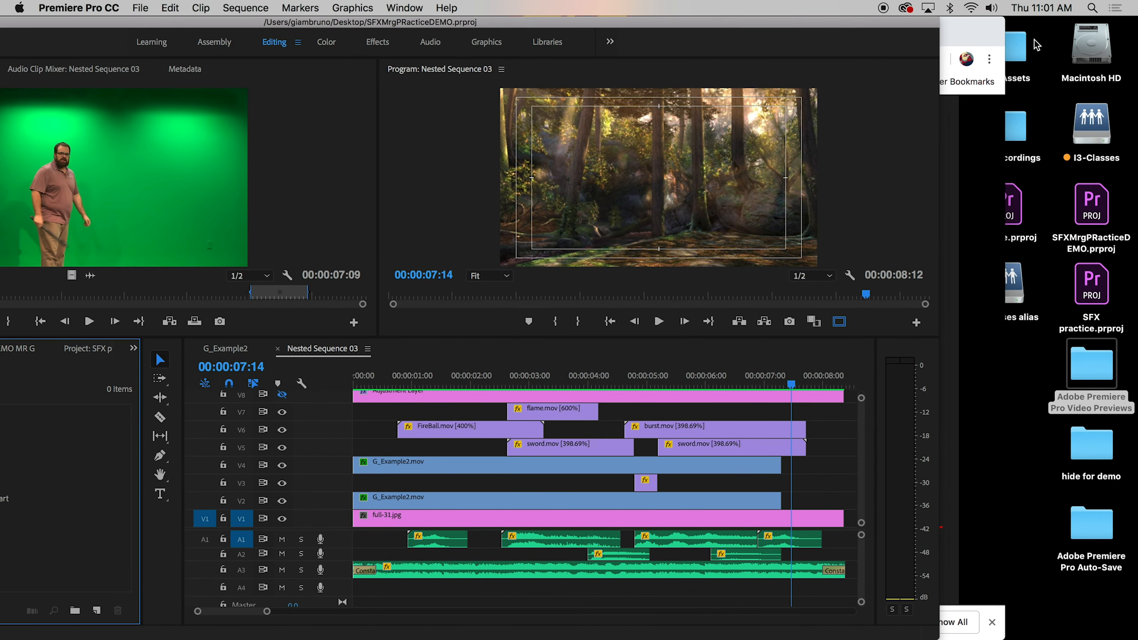
{"action": "double_click", "coordinate": [1016, 40]}
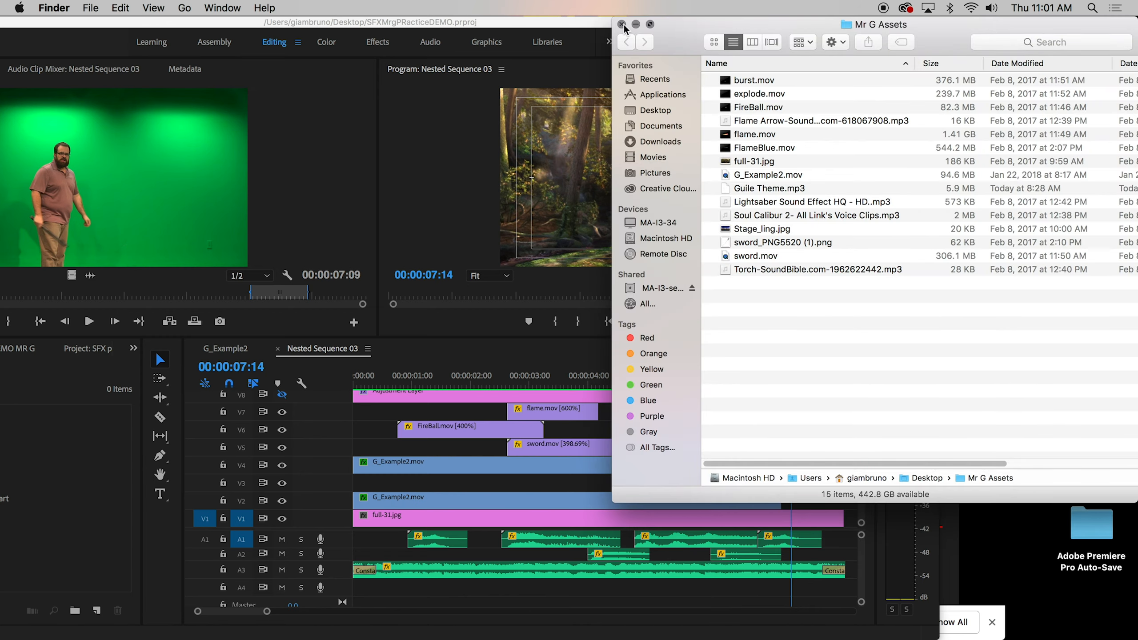
{"action": "left_click", "coordinate": [622, 25]}
Browse the I3-Classes server to 1_FILM > FILM_PickUp and locate the Mr G Assets folder
{"action": "left_click", "coordinate": [980, 56]}
{"action": "left_click", "coordinate": [1091, 130]}
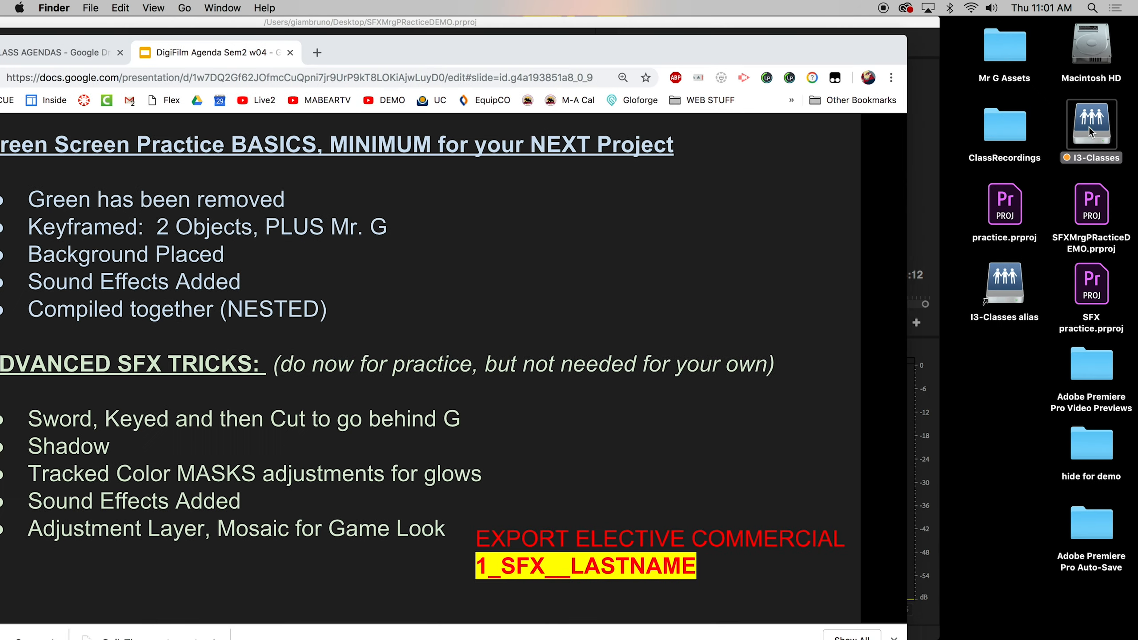
{"action": "double_click", "coordinate": [1090, 132]}
{"action": "left_click", "coordinate": [424, 201]}
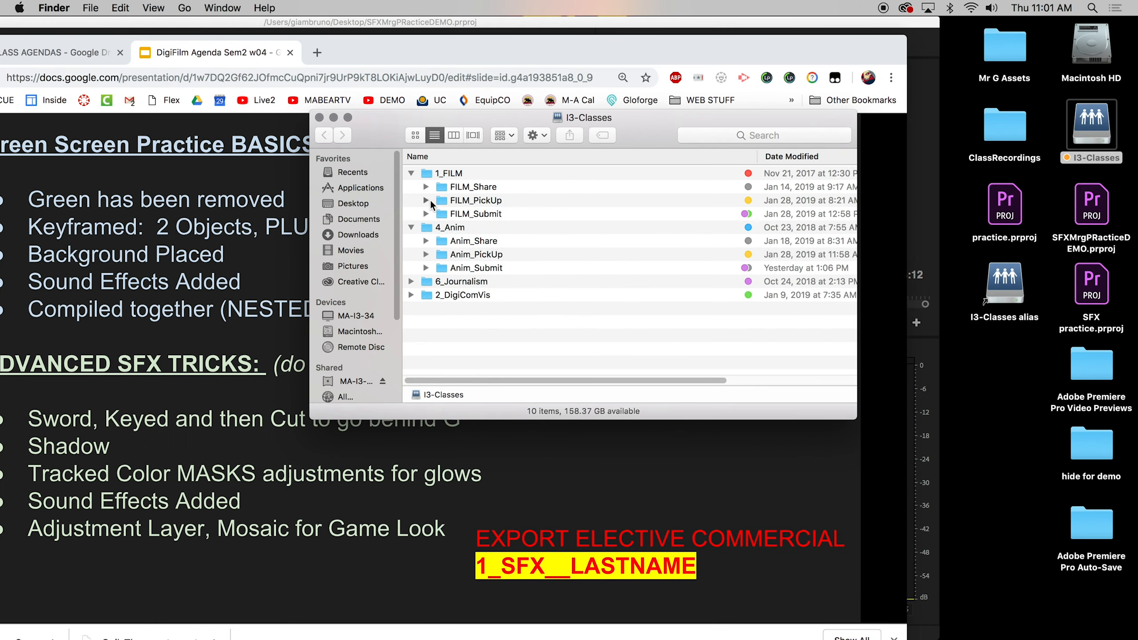
{"action": "left_click", "coordinate": [425, 202]}
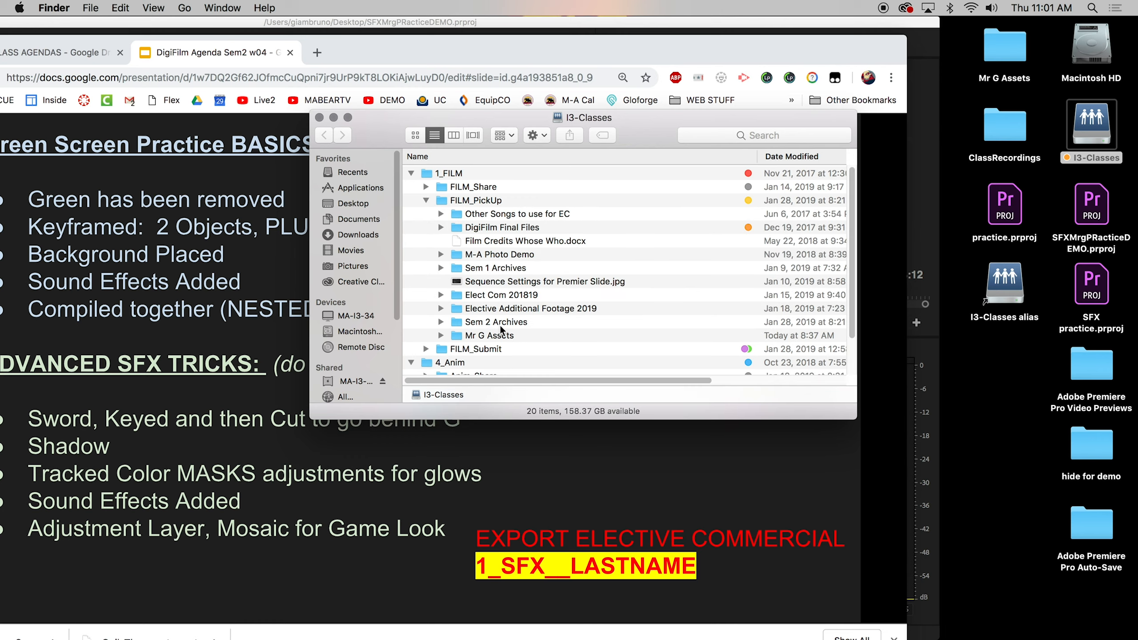
{"action": "left_click", "coordinate": [489, 339]}
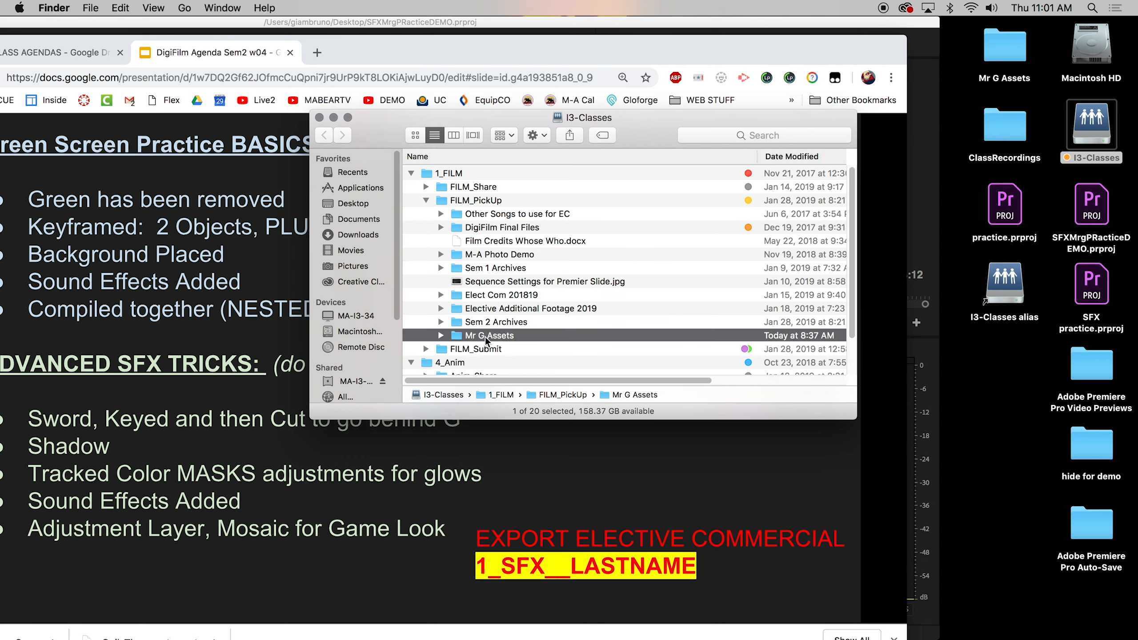
{"action": "left_click", "coordinate": [320, 117]}
Import the Mr G Assets folder as a bin into the SFXMrgPRacticeDEMO project in Premiere Pro
{"action": "left_click_drag", "start_coordinate": [694, 58], "coordinate": [38, 492]}
{"action": "left_click", "coordinate": [194, 62]}
{"action": "left_click_drag", "start_coordinate": [137, 22], "coordinate": [372, 4]}
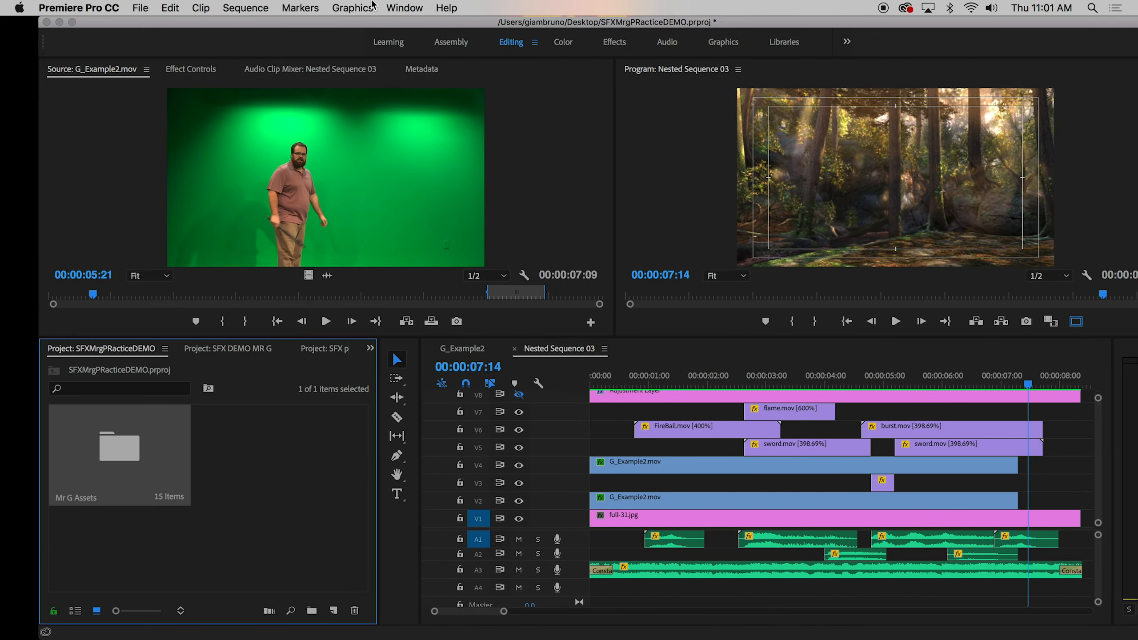
{"action": "left_click", "coordinate": [242, 467]}
{"action": "left_click", "coordinate": [130, 449]}
Close both open sequences and load G_Example2.mov from the Mr G Assets bin into the Source monitor
{"action": "left_click", "coordinate": [430, 349]}
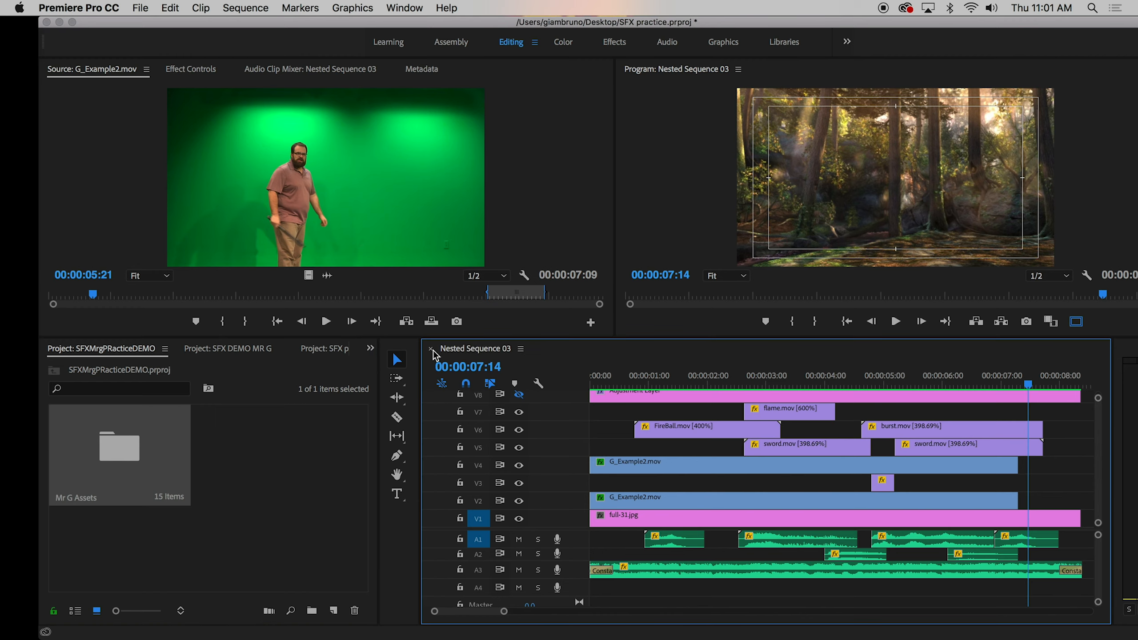
{"action": "left_click", "coordinate": [431, 349]}
{"action": "double_click", "coordinate": [134, 457]}
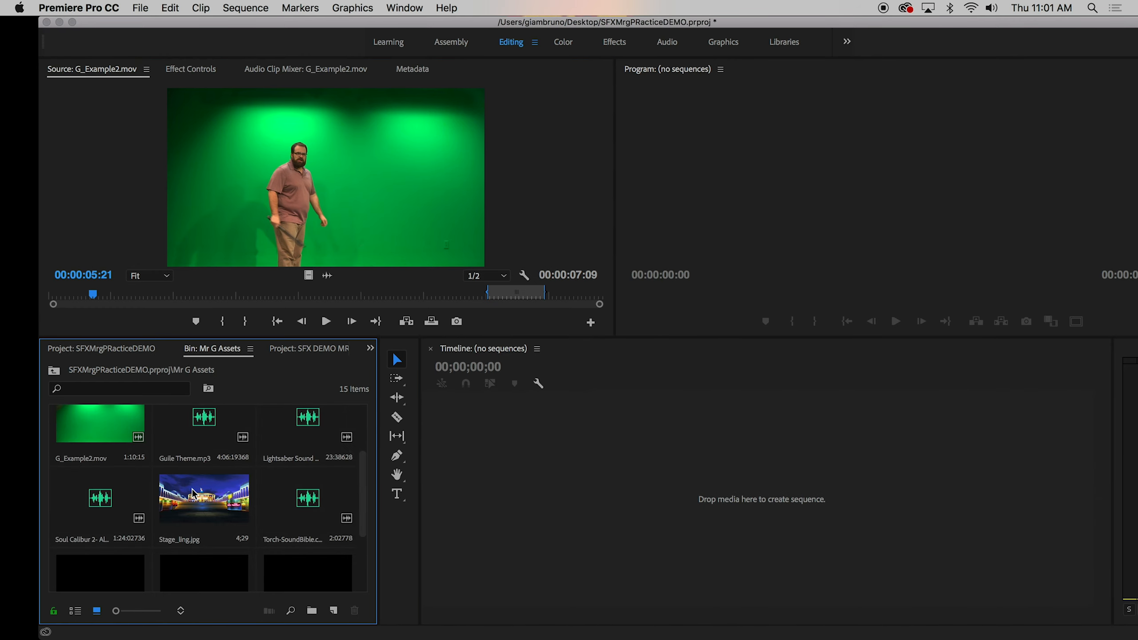
{"action": "scroll", "coordinate": [193, 492], "scroll_direction": "up", "scroll_amount": 3}
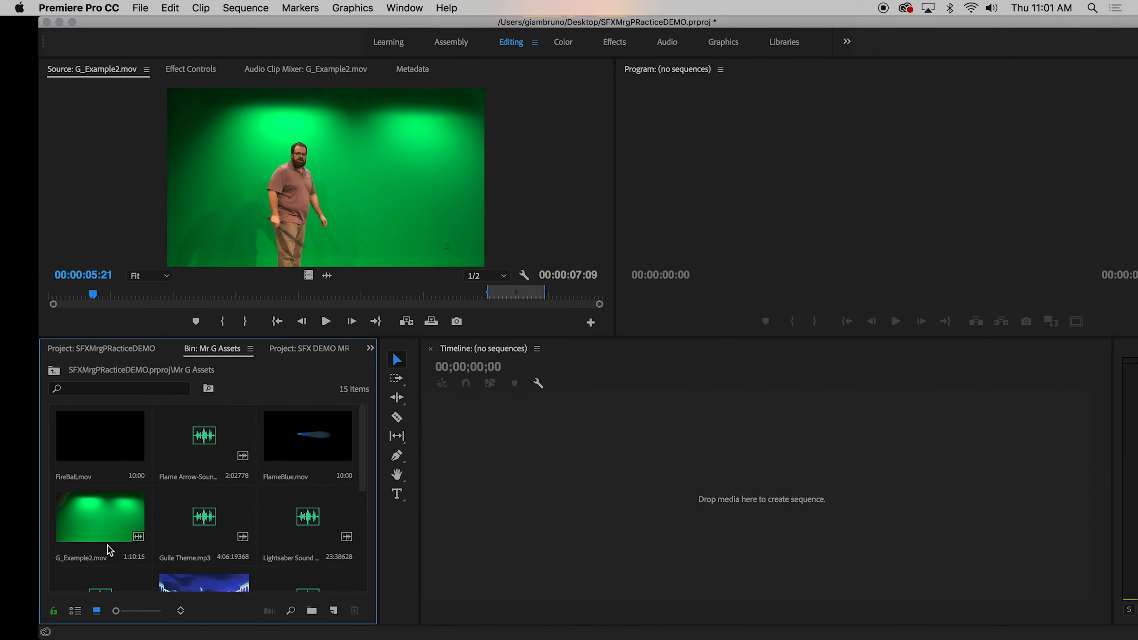
{"action": "double_click", "coordinate": [109, 530]}
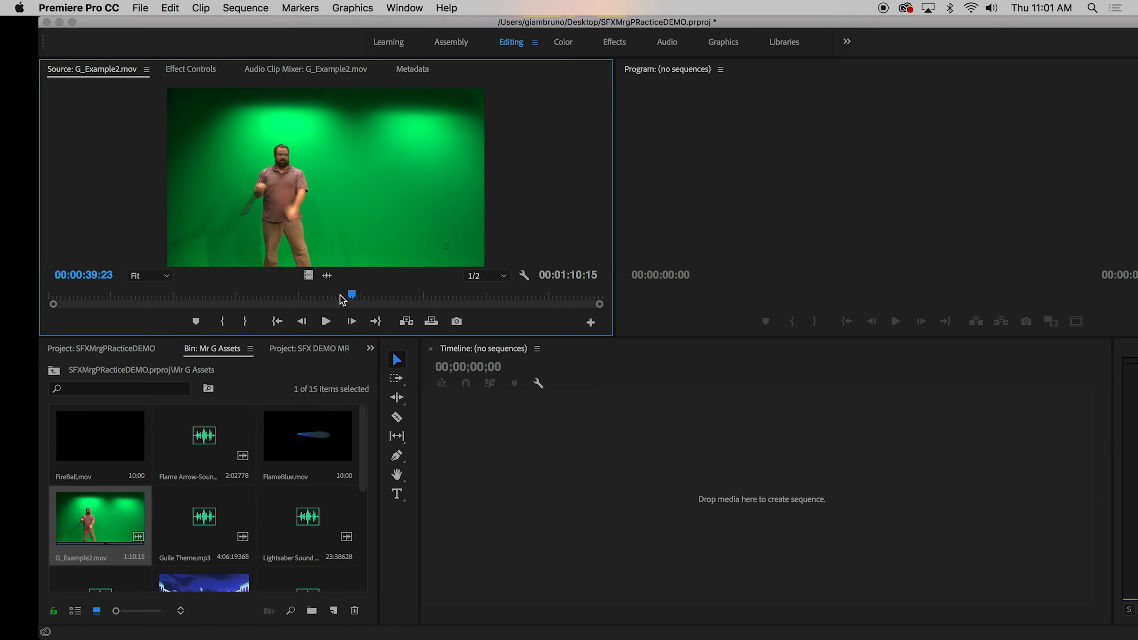
Mark G_Example2.mov from 00:00:54:28 to 00:01:03:09 and create a new sequence from that range
{"action": "left_click_drag", "start_coordinate": [343, 300], "coordinate": [541, 302]}
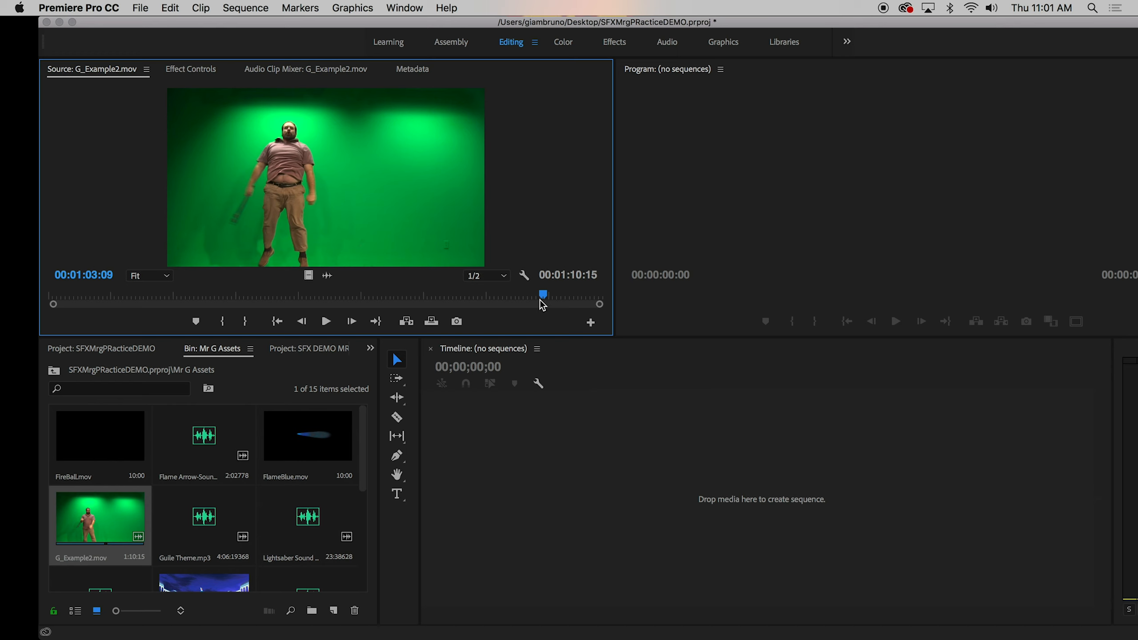
{"action": "key", "text": "o"}
{"action": "left_click_drag", "start_coordinate": [540, 300], "coordinate": [475, 306]}
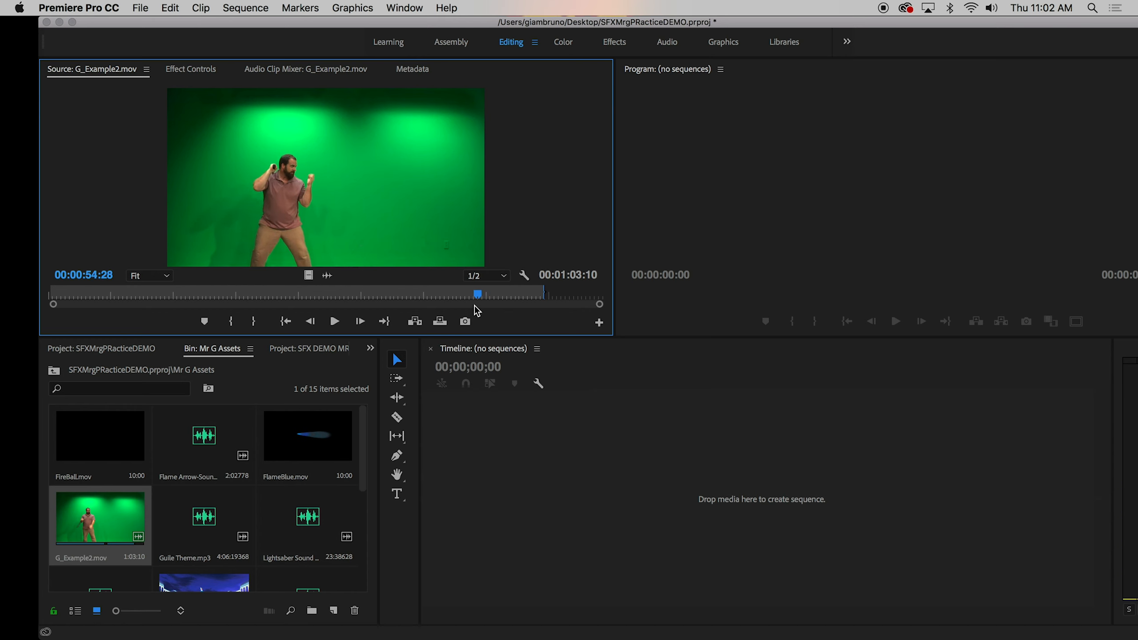
{"action": "key", "text": "i"}
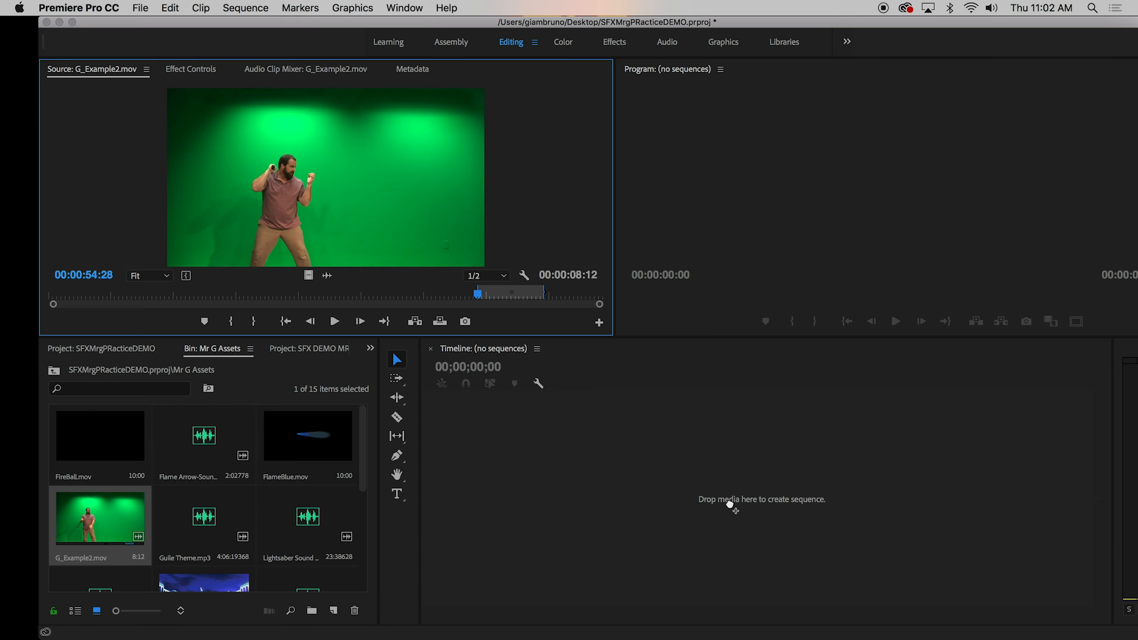
{"action": "left_click_drag", "start_coordinate": [730, 506], "coordinate": [732, 508]}
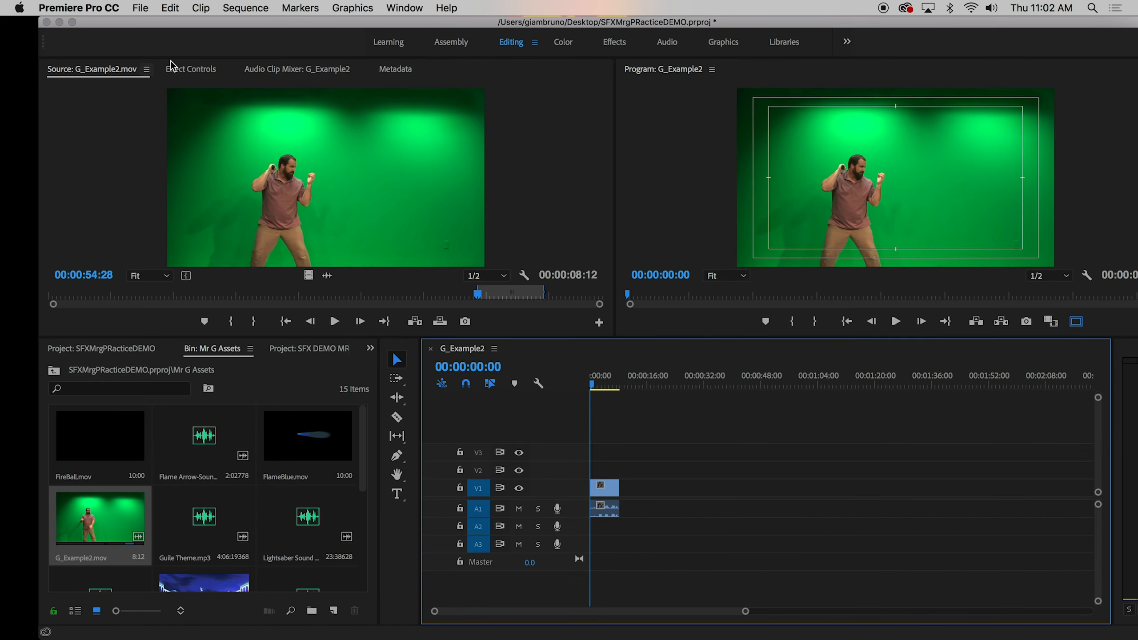
Review the G_Example2 sequence's settings, including timebase and frame size, without changing them
{"action": "left_click", "coordinate": [249, 12]}
{"action": "left_click", "coordinate": [260, 24]}
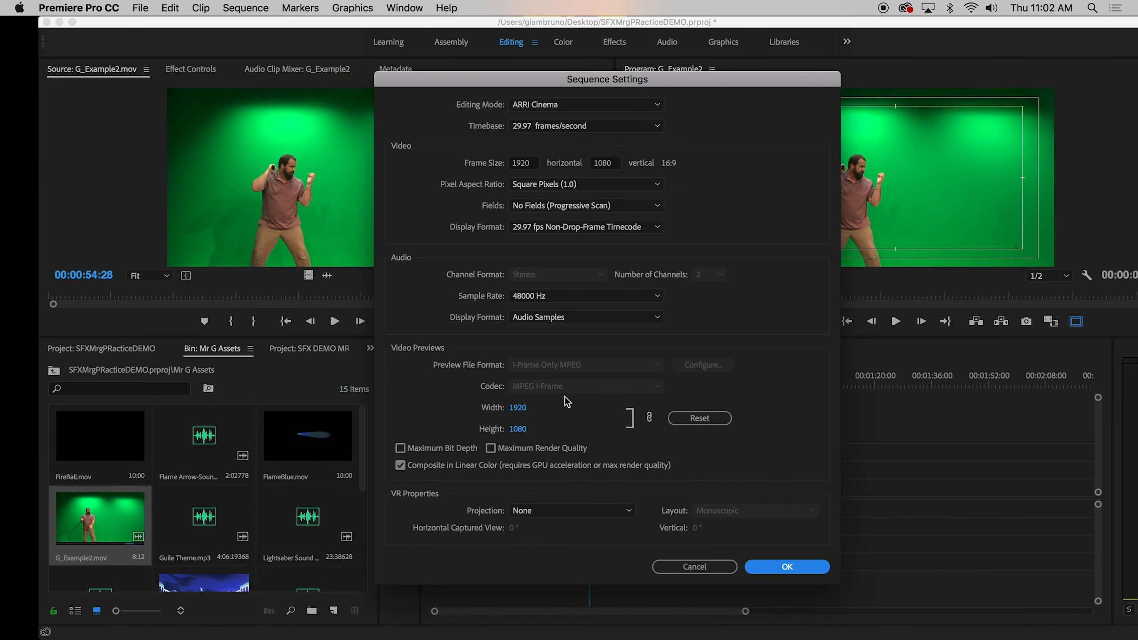
{"action": "left_click", "coordinate": [699, 568]}
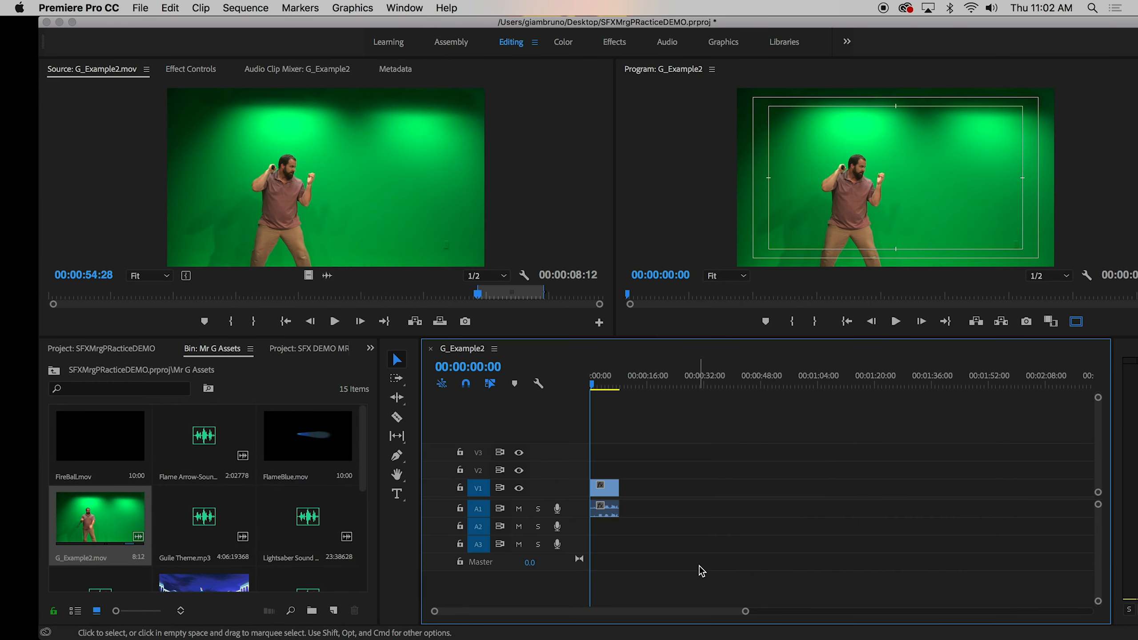
Launch Mouseposé to highlight the pointer and display keystrokes
{"action": "left_click", "coordinate": [612, 497]}
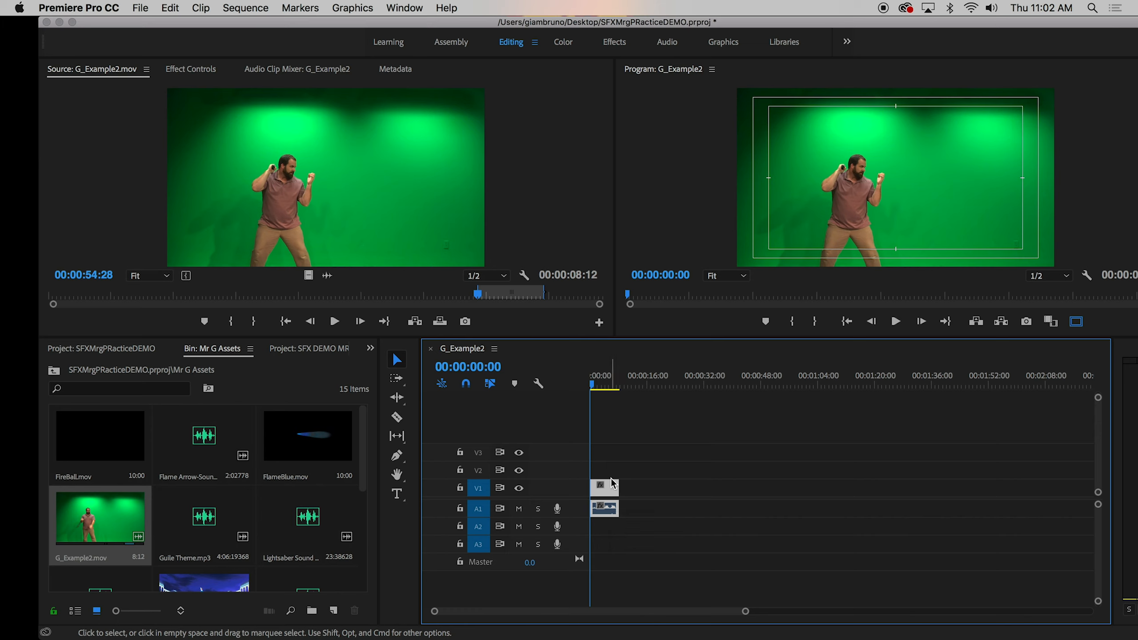
{"action": "key", "text": "alt+grave"}
{"action": "mouse_move", "coordinate": [1, 330]}
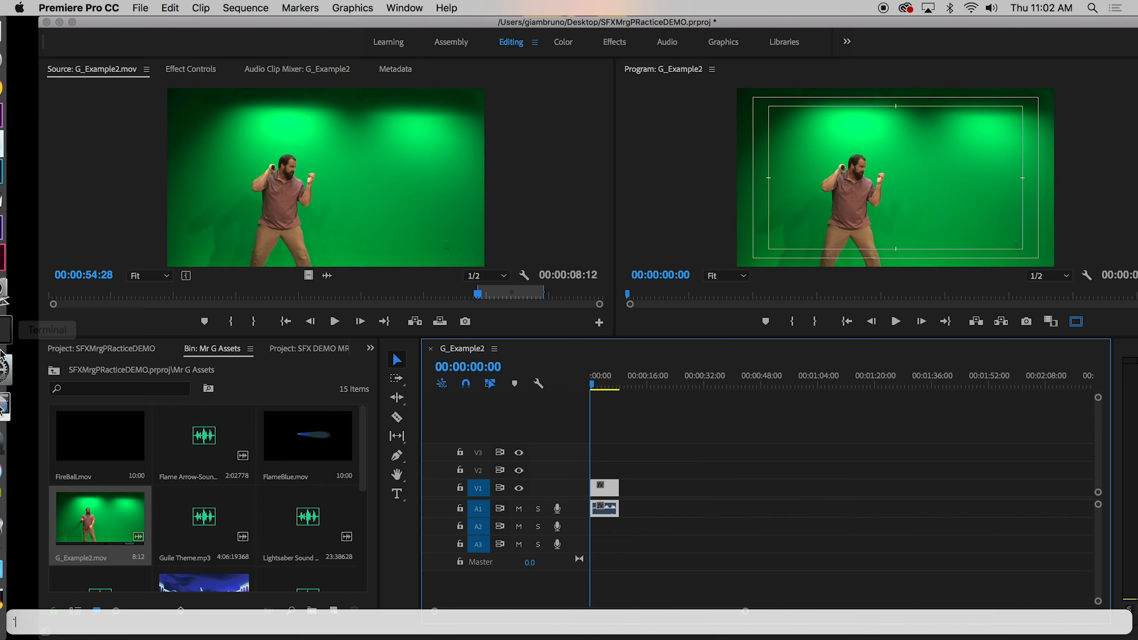
{"action": "left_click", "coordinate": [23, 390]}
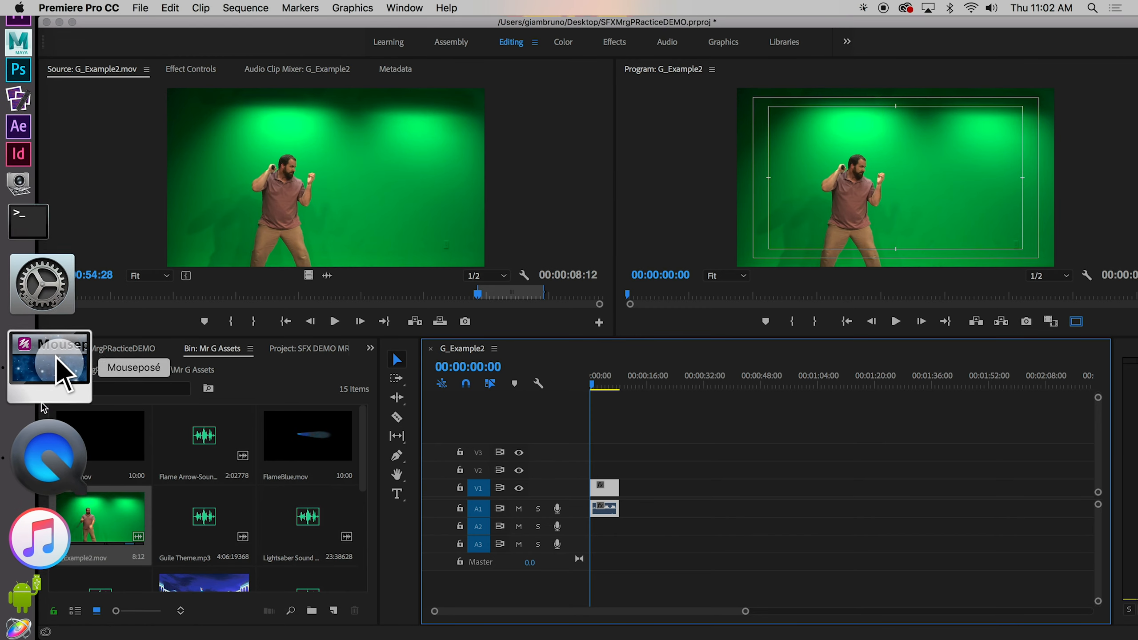
{"action": "left_click", "coordinate": [57, 361]}
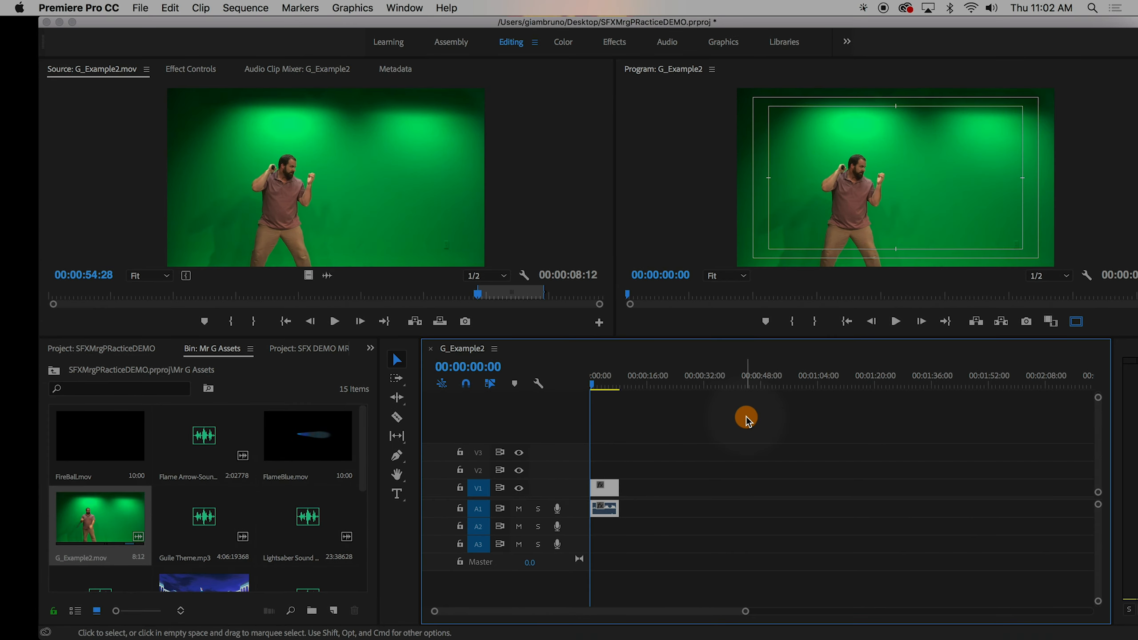
Fit the whole G_Example2 sequence into the timeline view and scrub to 00:00:03:24
{"action": "key", "text": "backslash"}
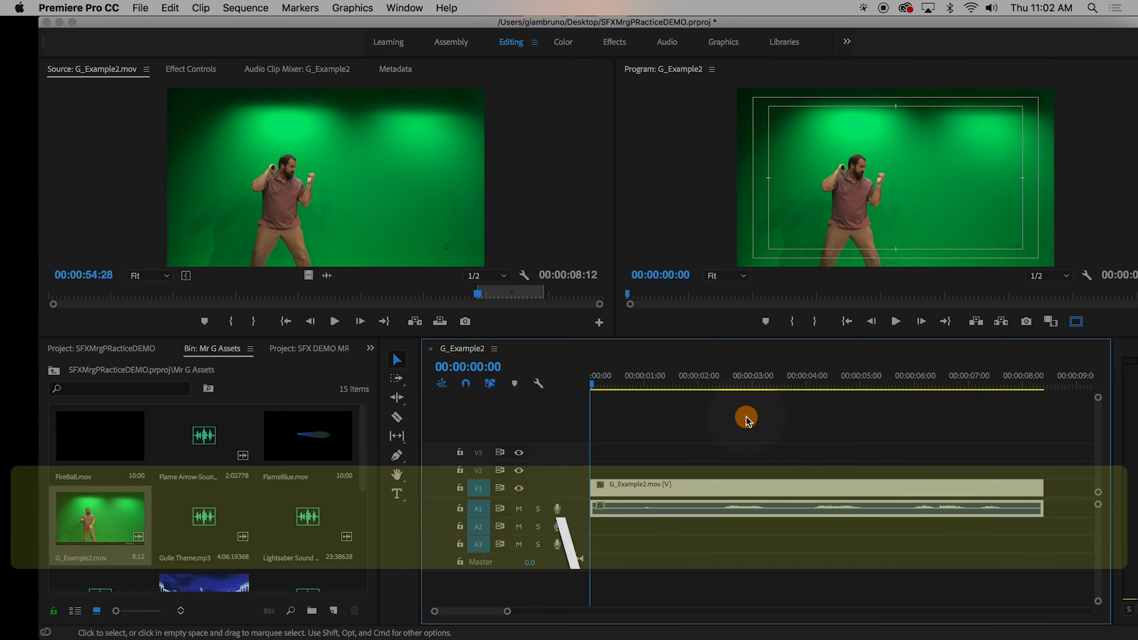
{"action": "left_click_drag", "start_coordinate": [705, 386], "coordinate": [797, 338]}
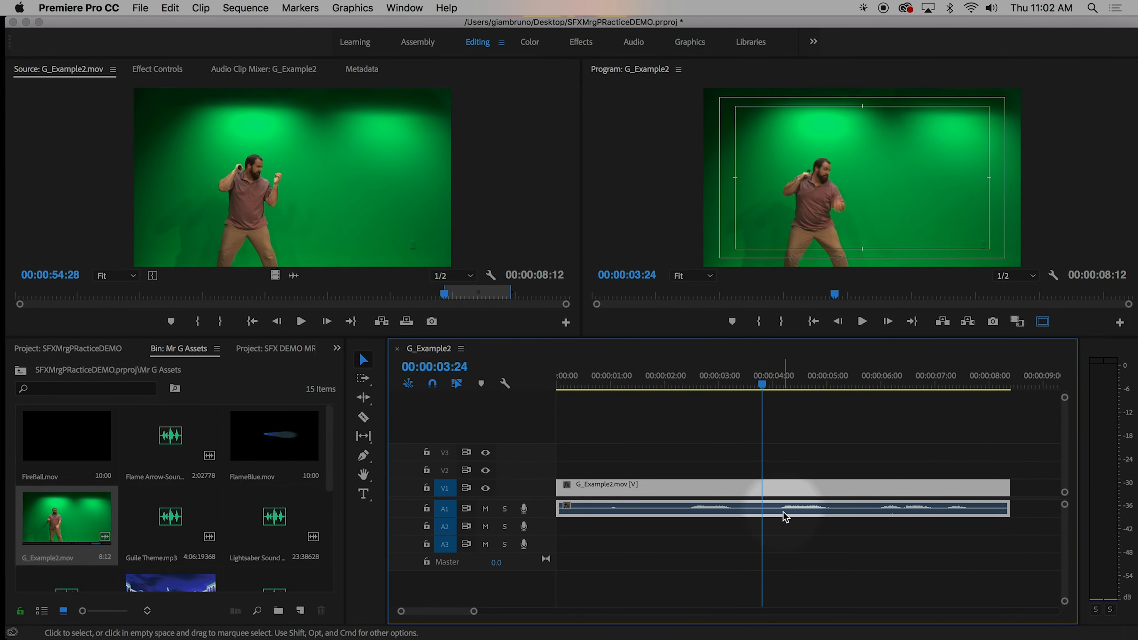
{"action": "left_click", "coordinate": [763, 516]}
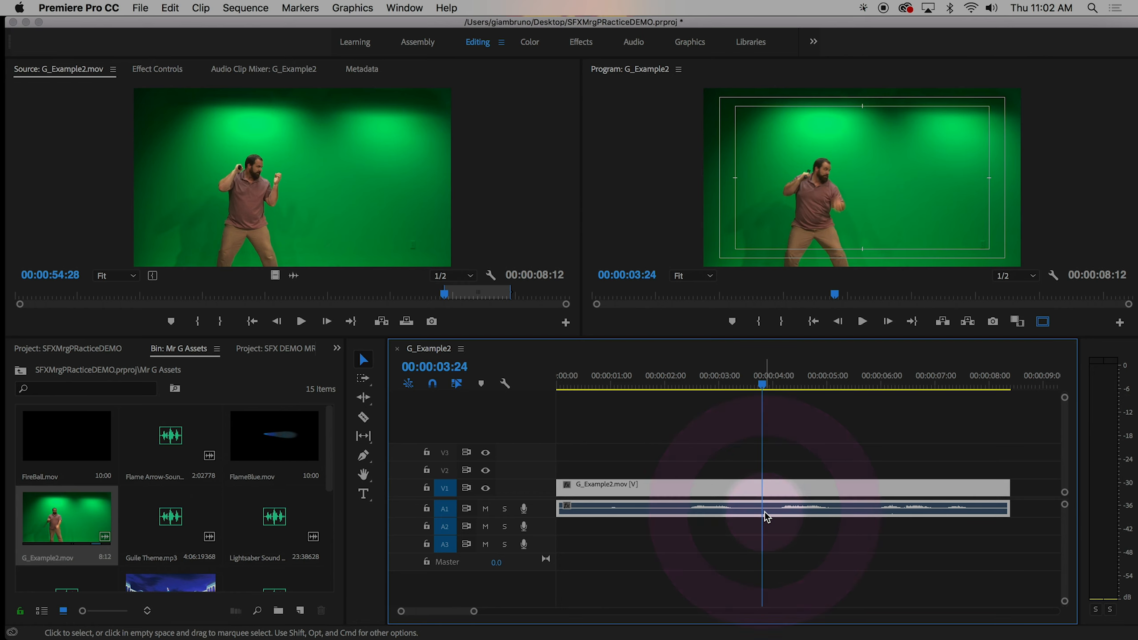
{"action": "right_click", "coordinate": [765, 516]}
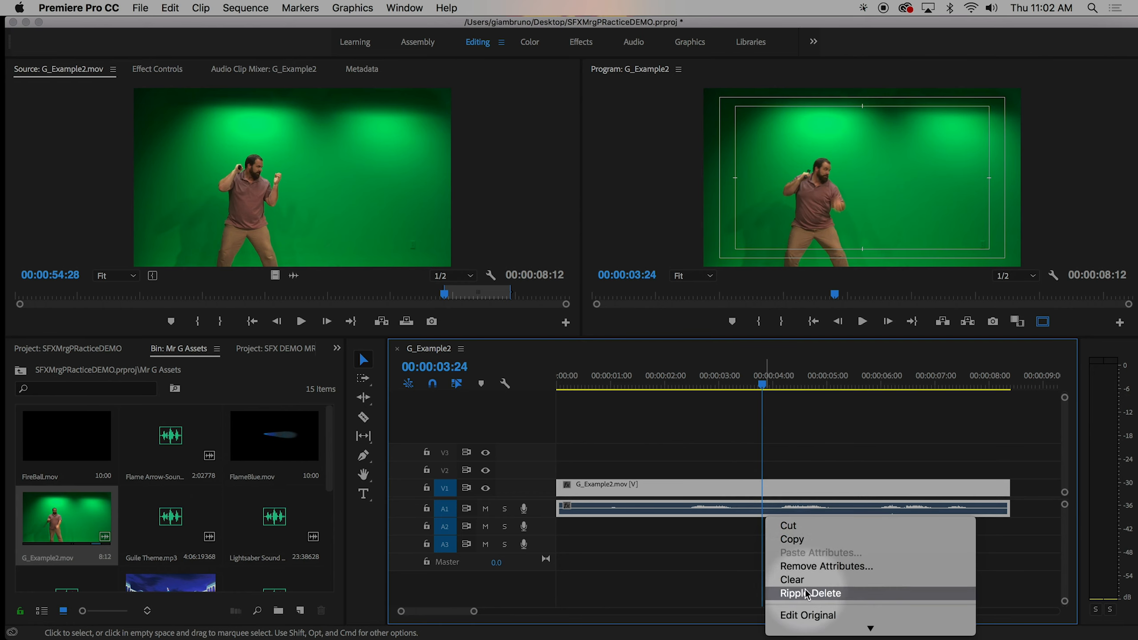
{"action": "left_click", "coordinate": [792, 540]}
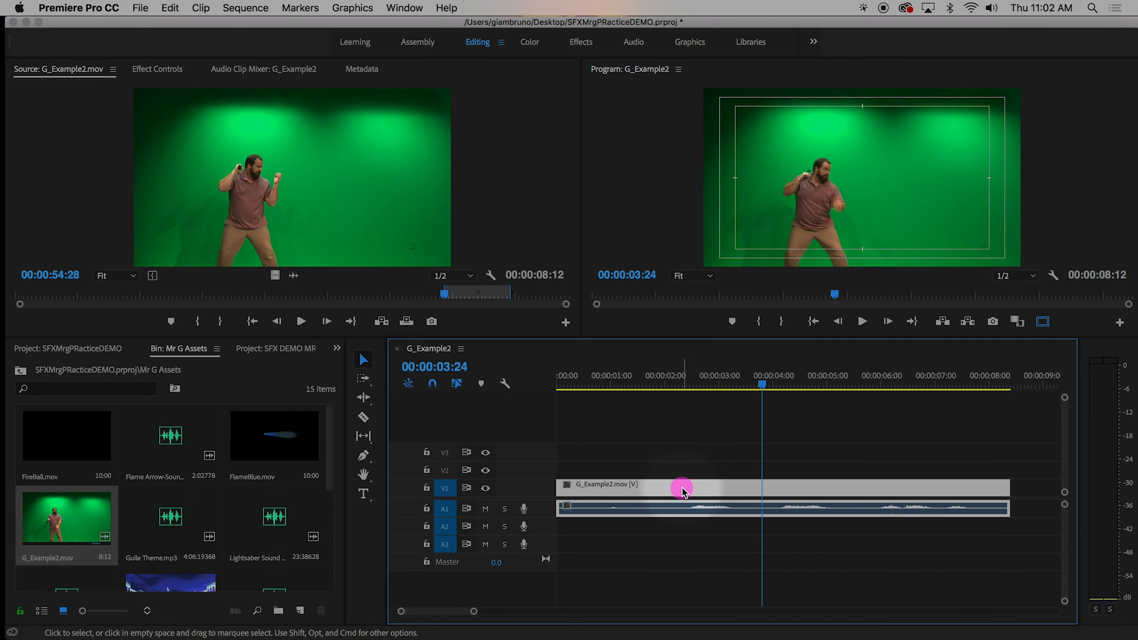
Unlink the G_Example2.mov clip's audio from its video and delete the audio from track A1
{"action": "right_click", "coordinate": [695, 493]}
{"action": "scroll", "coordinate": [717, 498], "scroll_direction": "down", "scroll_amount": 10}
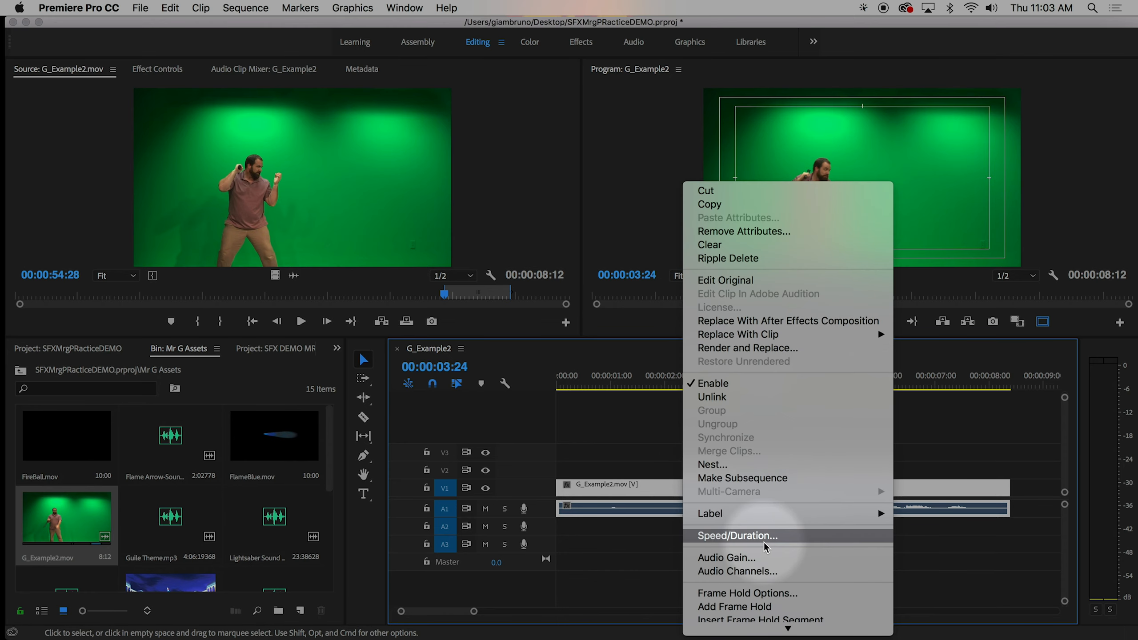
{"action": "left_click", "coordinate": [737, 405]}
{"action": "left_click", "coordinate": [623, 511]}
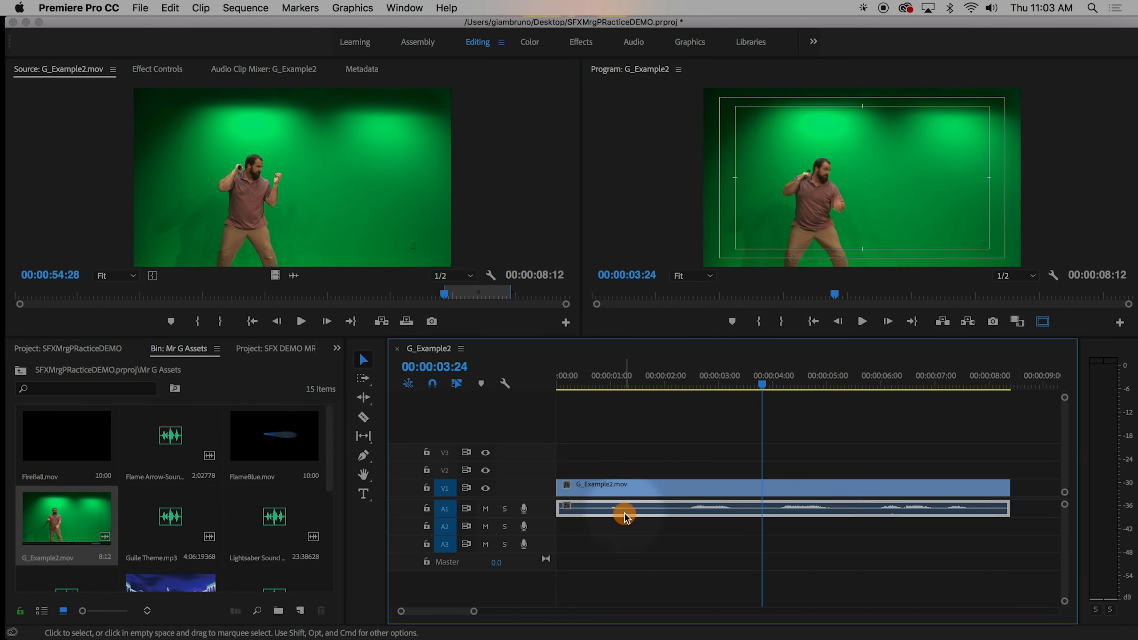
{"action": "key", "text": "BackSpace"}
Scrub through the remaining video clip up to 00:00:06:16 to review the performer's moves
{"action": "left_click_drag", "start_coordinate": [594, 385], "coordinate": [740, 406]}
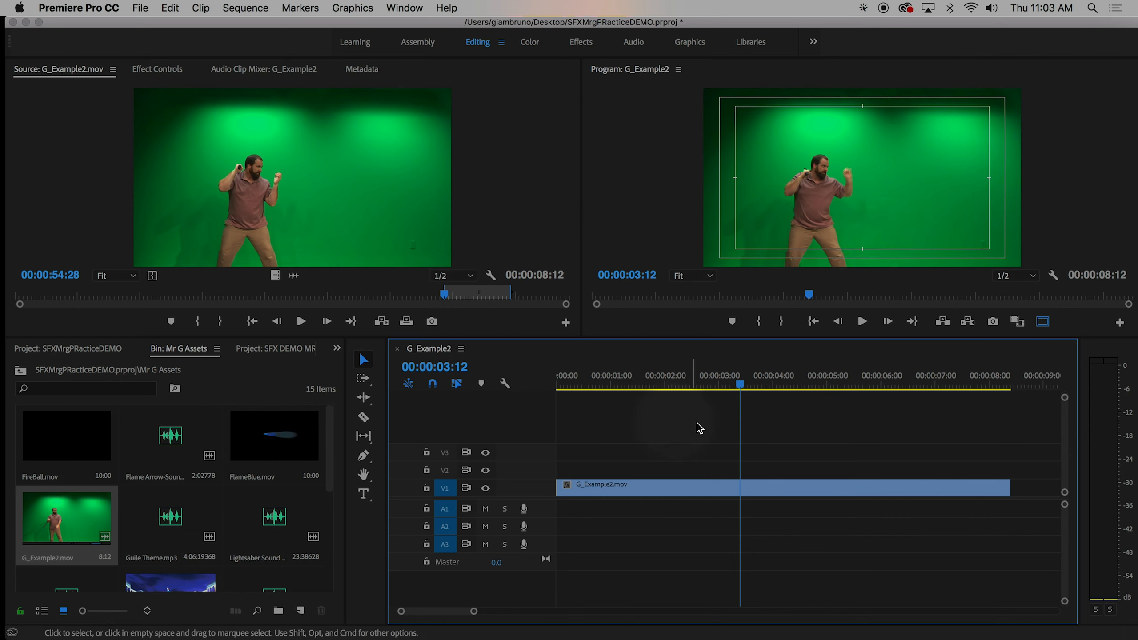
{"action": "left_click_drag", "start_coordinate": [742, 391], "coordinate": [912, 412]}
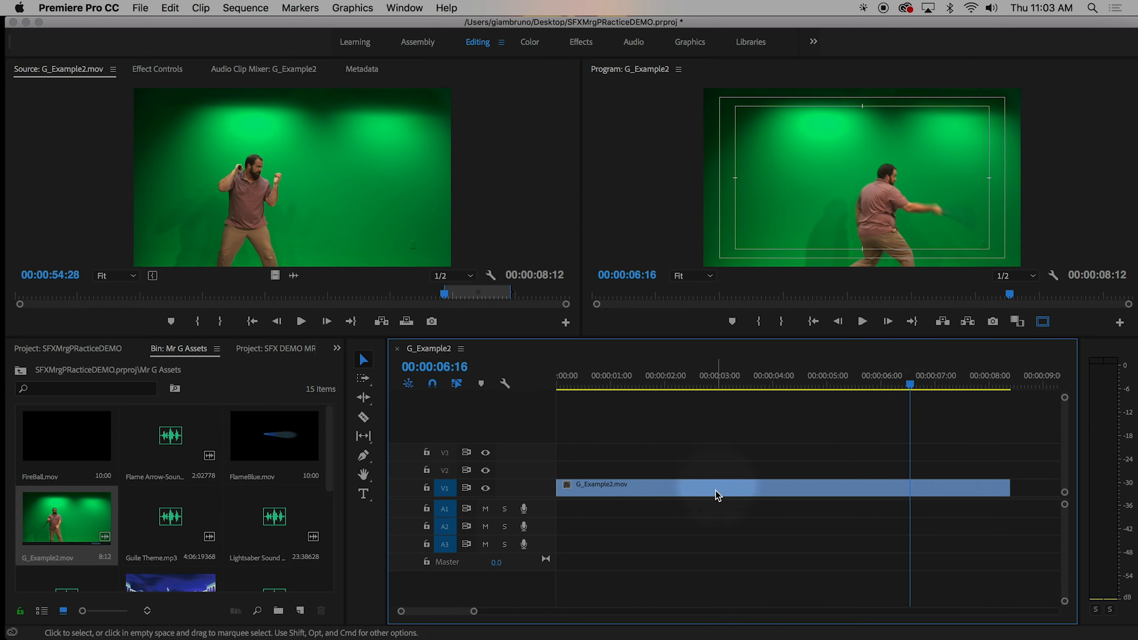
Bring up the Effects library in place of the project bin
{"action": "left_click", "coordinate": [336, 349]}
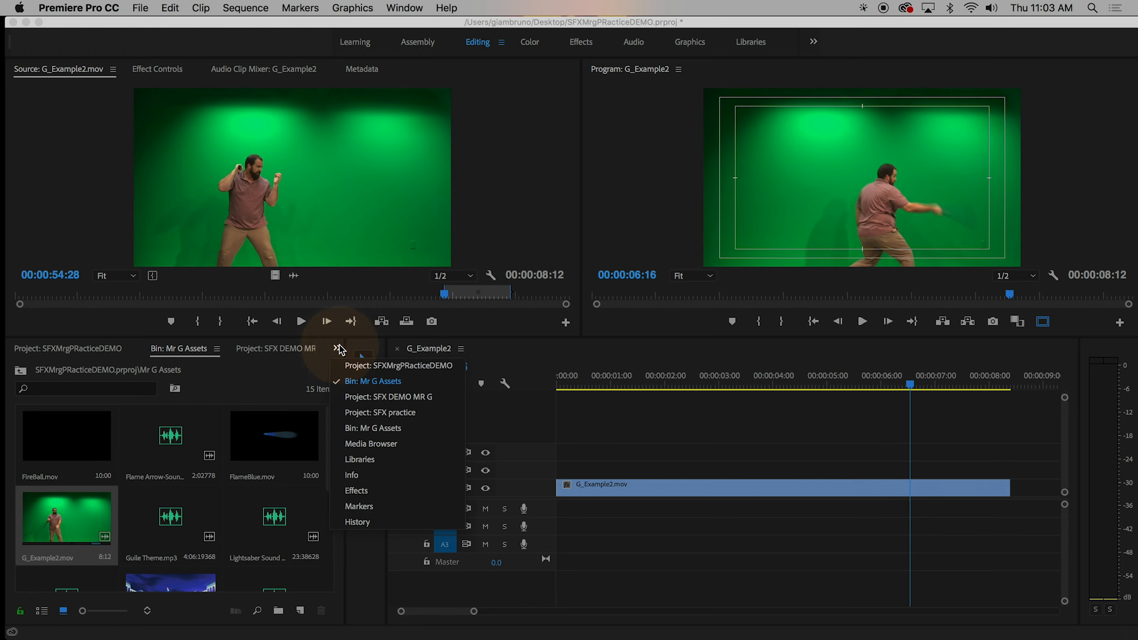
{"action": "left_click", "coordinate": [338, 353]}
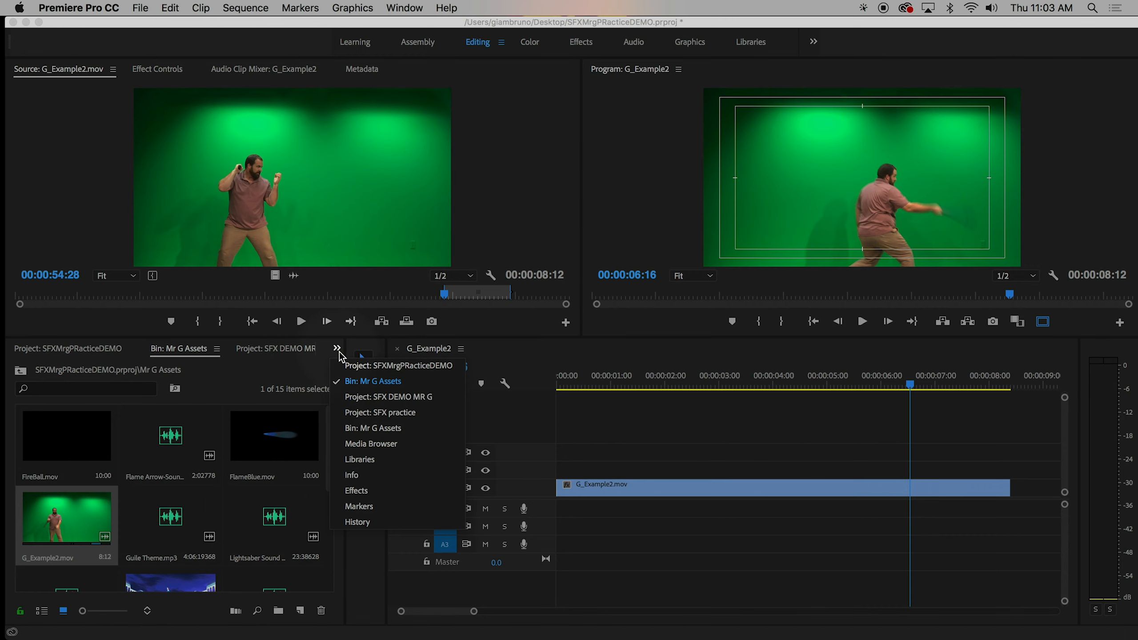
{"action": "left_click", "coordinate": [340, 352]}
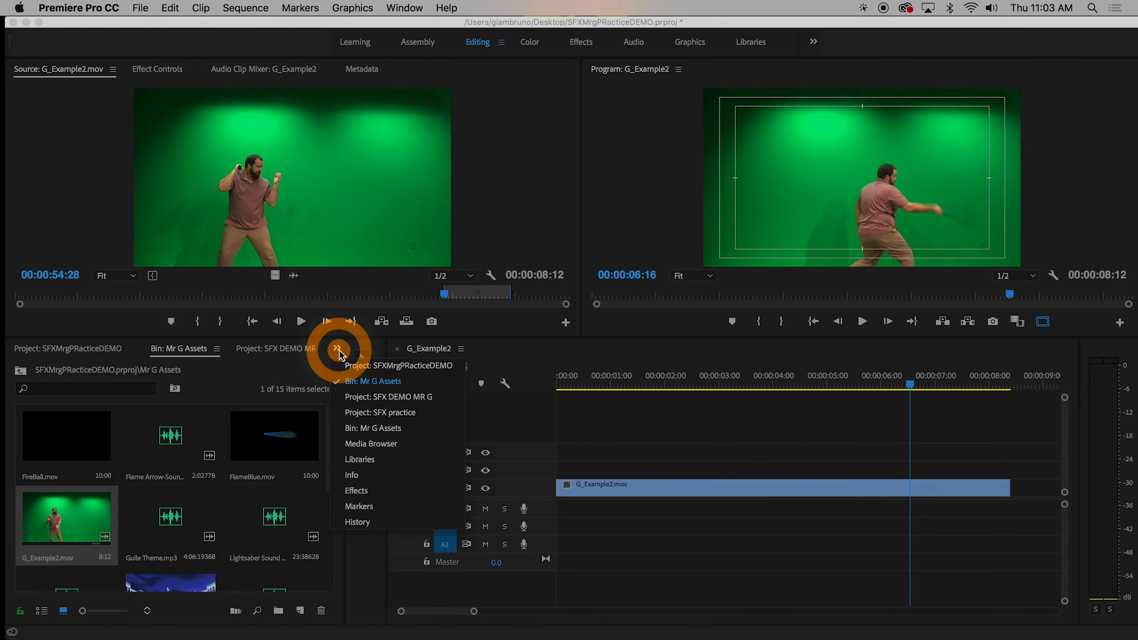
{"action": "left_click", "coordinate": [355, 492]}
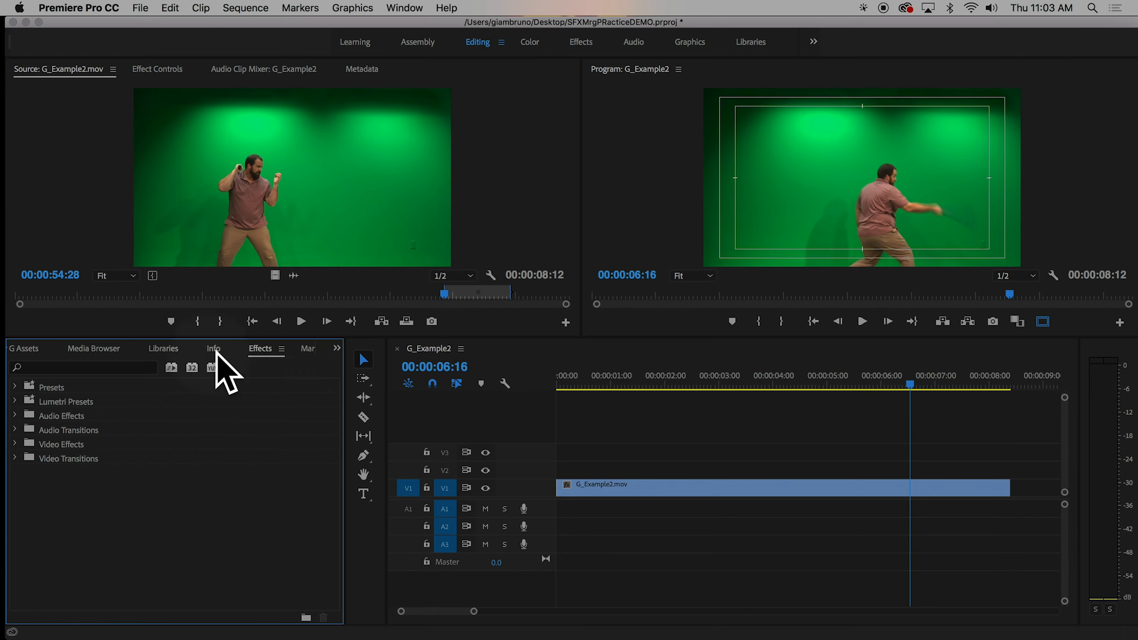
Apply the Crop effect from the Transform video effects to the G_Example2.mov clip on V1
{"action": "left_click", "coordinate": [14, 444]}
{"action": "scroll", "coordinate": [67, 493], "scroll_direction": "down", "scroll_amount": 5}
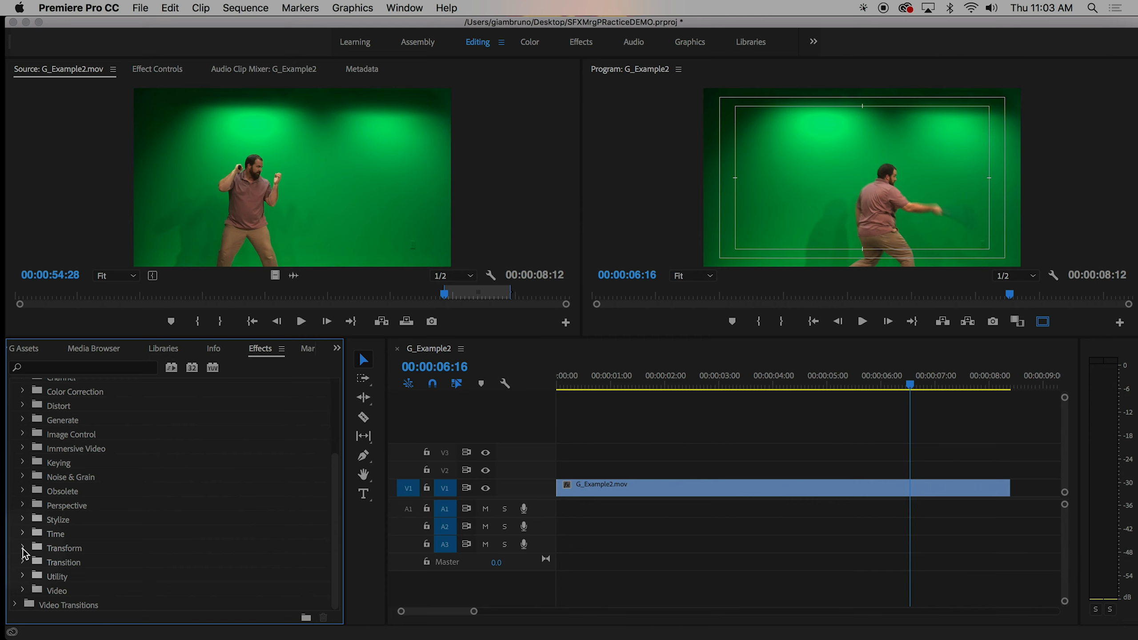
{"action": "left_click", "coordinate": [48, 547]}
{"action": "left_click", "coordinate": [23, 547]}
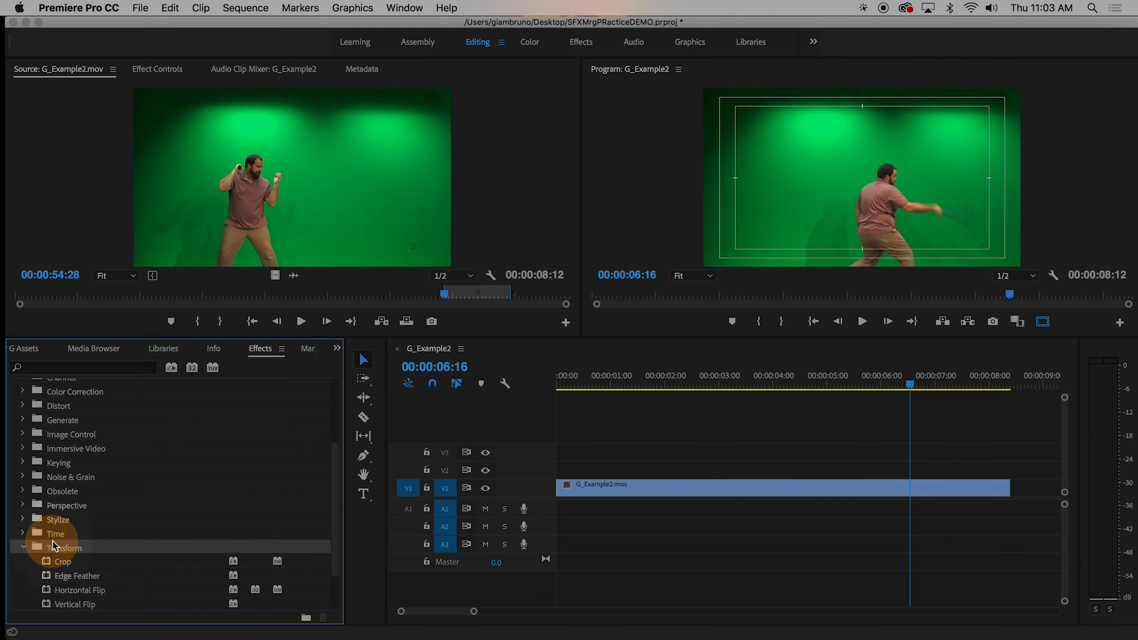
{"action": "scroll", "coordinate": [53, 546], "scroll_direction": "down", "scroll_amount": 2}
{"action": "left_click_drag", "start_coordinate": [56, 532], "coordinate": [703, 492]}
Show the G_Example2.mov clip's effect settings with the playhead at 00:00:02:07
{"action": "left_click", "coordinate": [680, 383]}
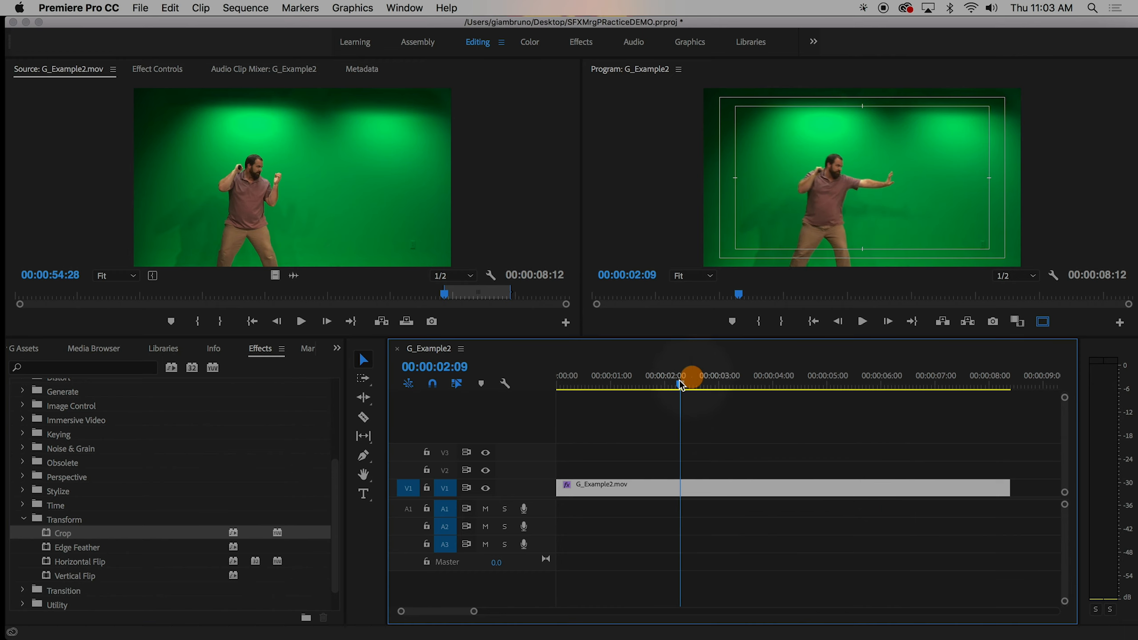
{"action": "left_click", "coordinate": [701, 490]}
{"action": "left_click", "coordinate": [168, 70]}
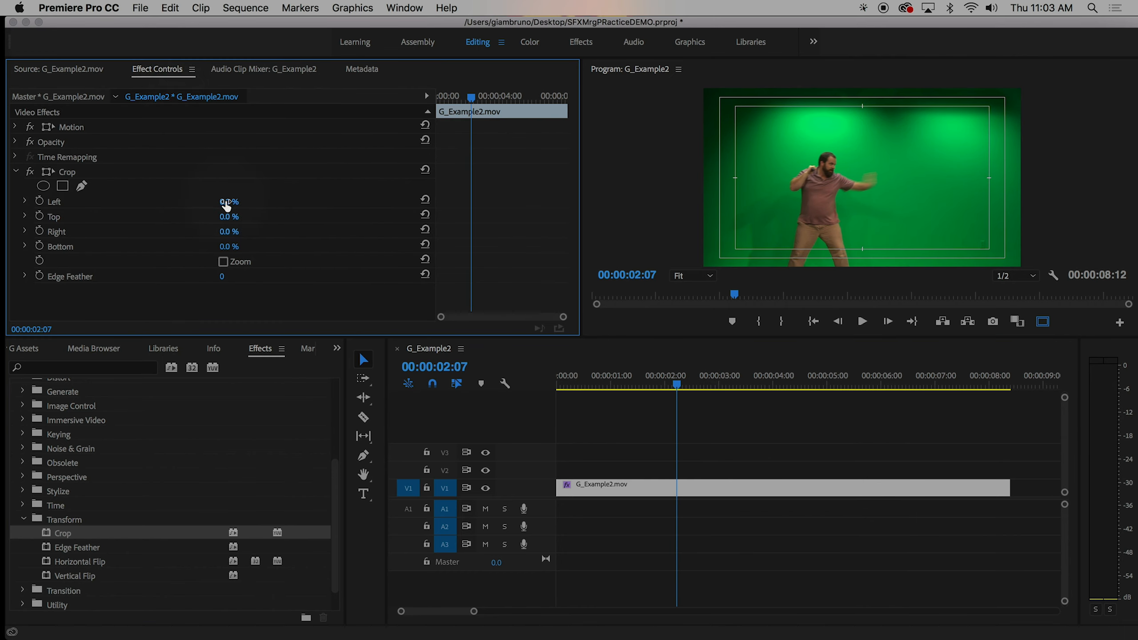
Set the Crop effect's Right value to 18%, checking the performer's reach around 00:00:06:17
{"action": "left_click_drag", "start_coordinate": [680, 386], "coordinate": [943, 398]}
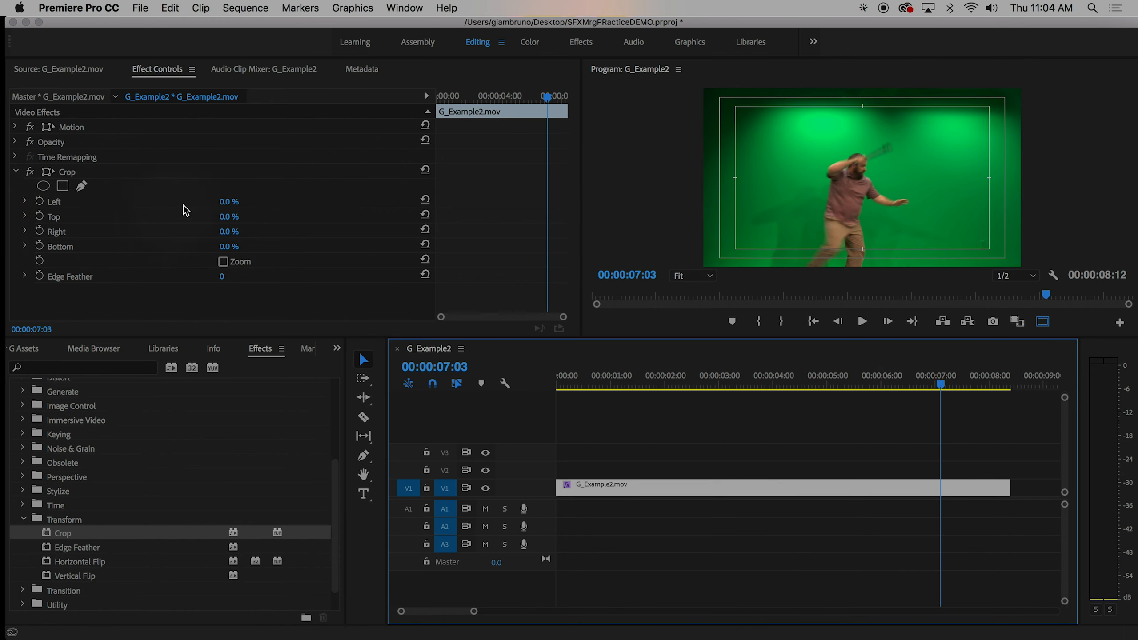
{"action": "left_click", "coordinate": [230, 202]}
{"action": "left_click_drag", "start_coordinate": [230, 202], "coordinate": [287, 231]}
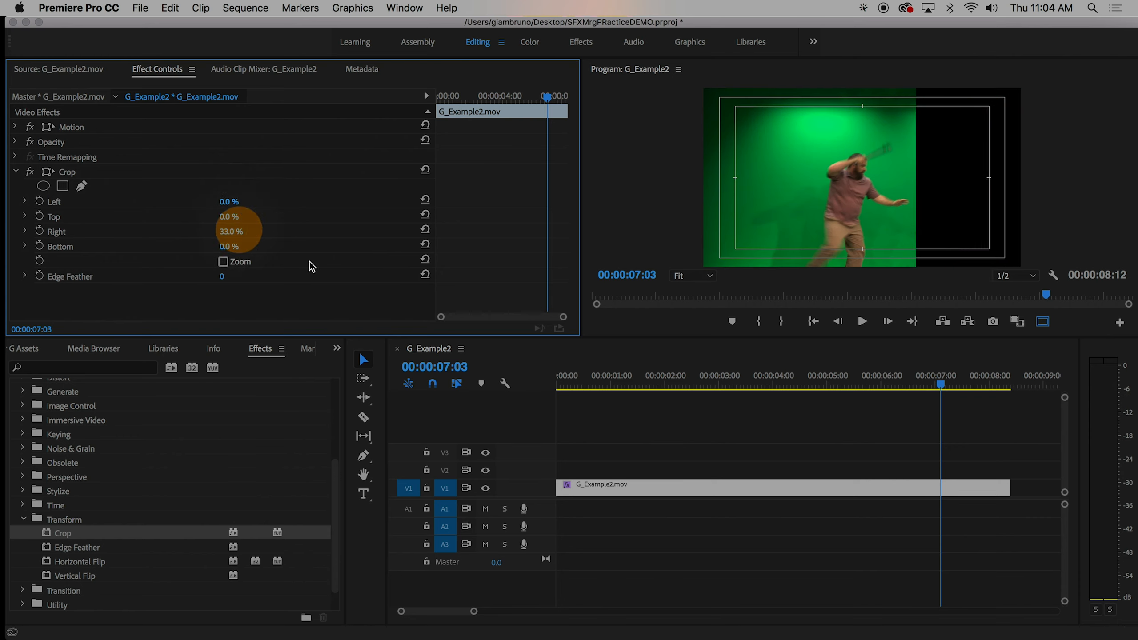
{"action": "left_click", "coordinate": [976, 382]}
{"action": "left_click_drag", "start_coordinate": [980, 381], "coordinate": [915, 383]}
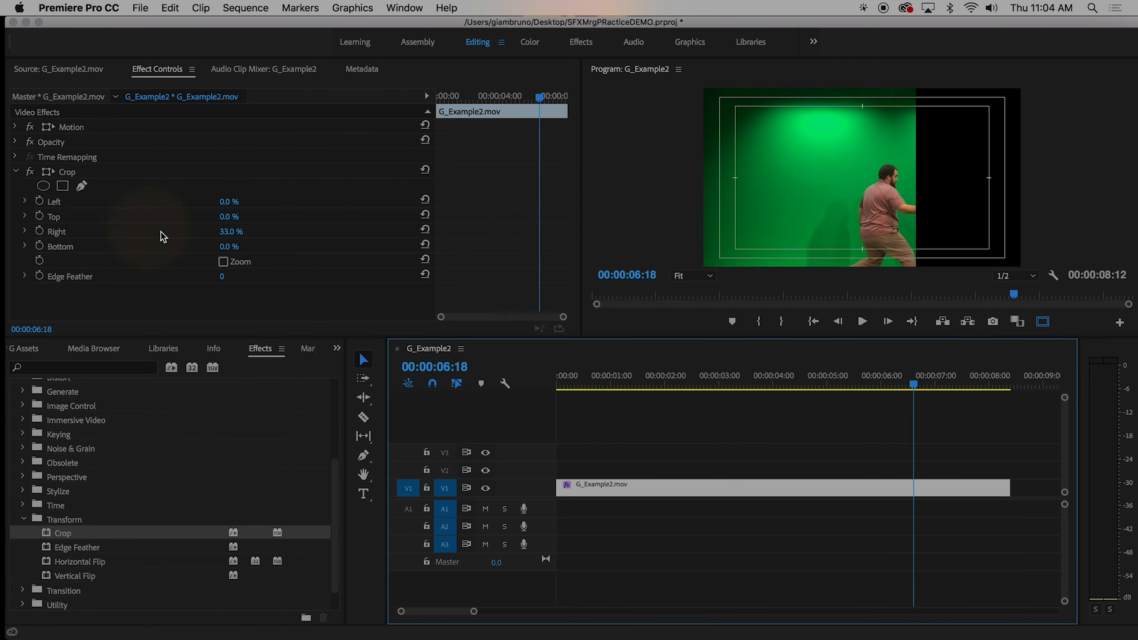
{"action": "mouse_move", "coordinate": [223, 231]}
{"action": "left_mouse_down"}
{"action": "mouse_move", "coordinate": [254, 231]}
{"action": "mouse_move", "coordinate": [196, 232]}
{"action": "mouse_move", "coordinate": [221, 231]}
{"action": "left_mouse_up"}
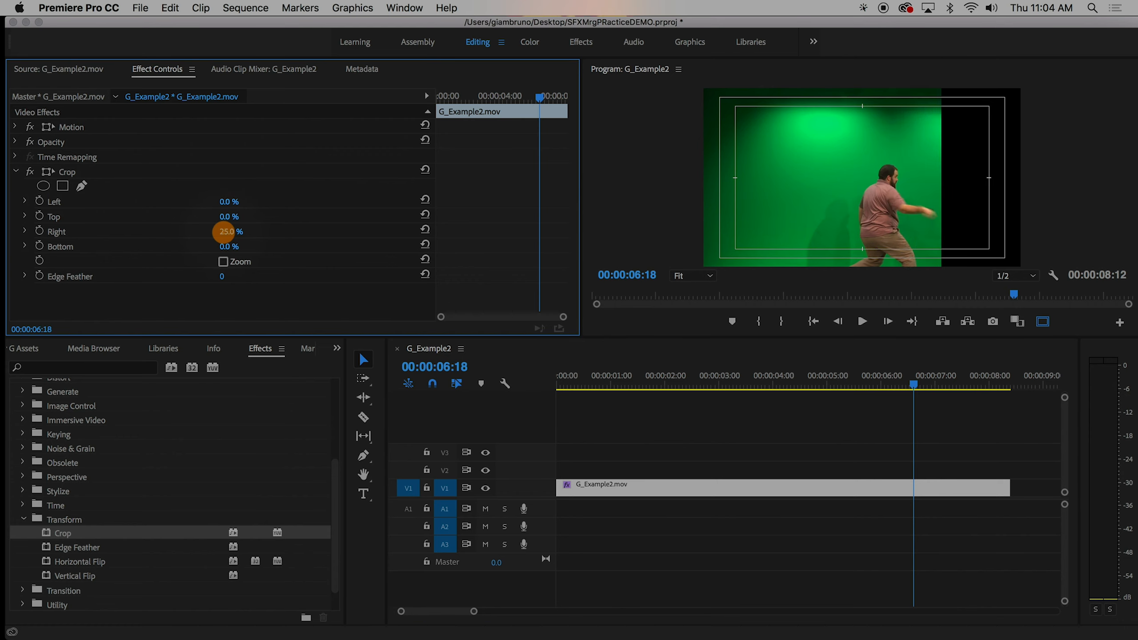
{"action": "left_click", "coordinate": [908, 384]}
{"action": "left_click_drag", "start_coordinate": [908, 384], "coordinate": [910, 384]}
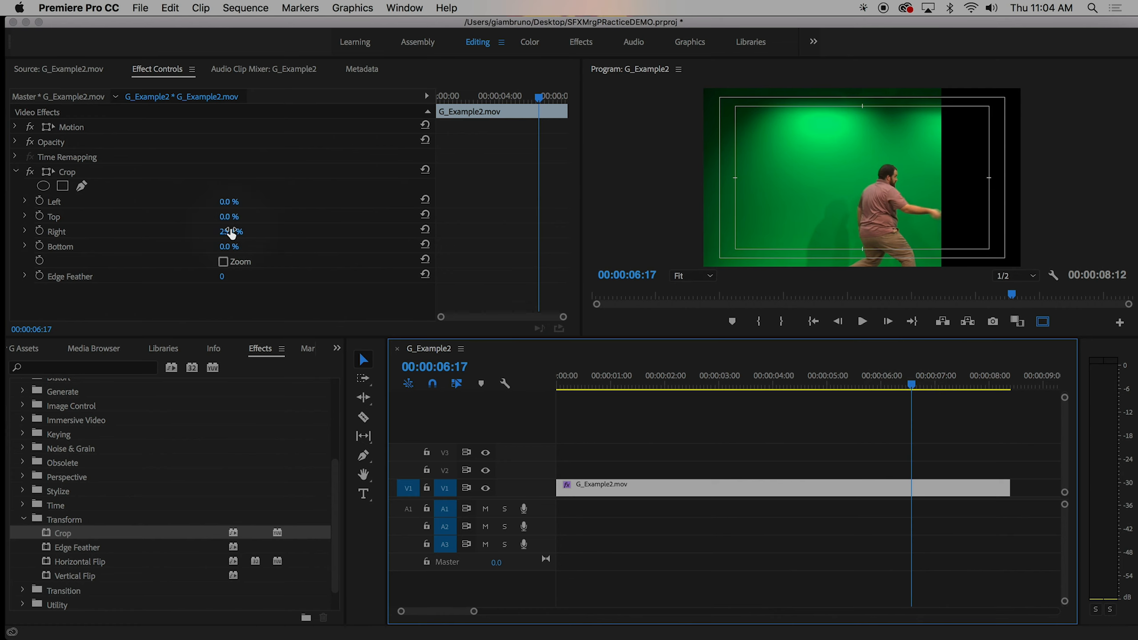
{"action": "left_click", "coordinate": [230, 231]}
{"action": "left_click_drag", "start_coordinate": [230, 231], "coordinate": [229, 231]}
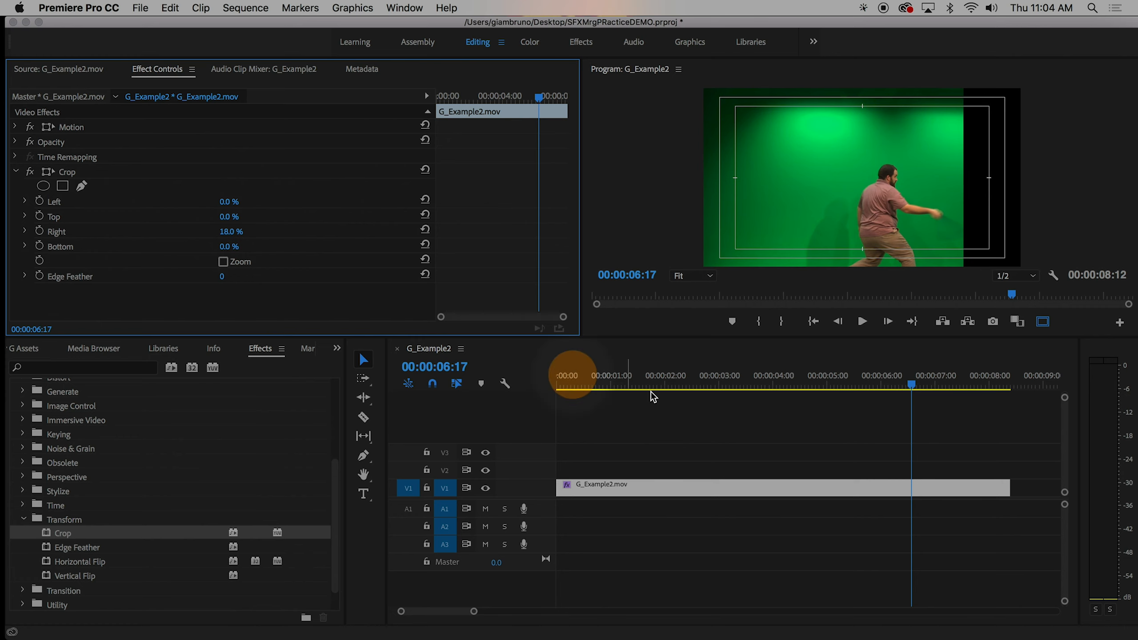
Set the Crop effect's Left value to 20% and Top to 16%, checking frames between 00:00:07:18 and 00:00:03:26
{"action": "left_click_drag", "start_coordinate": [911, 384], "coordinate": [967, 451]}
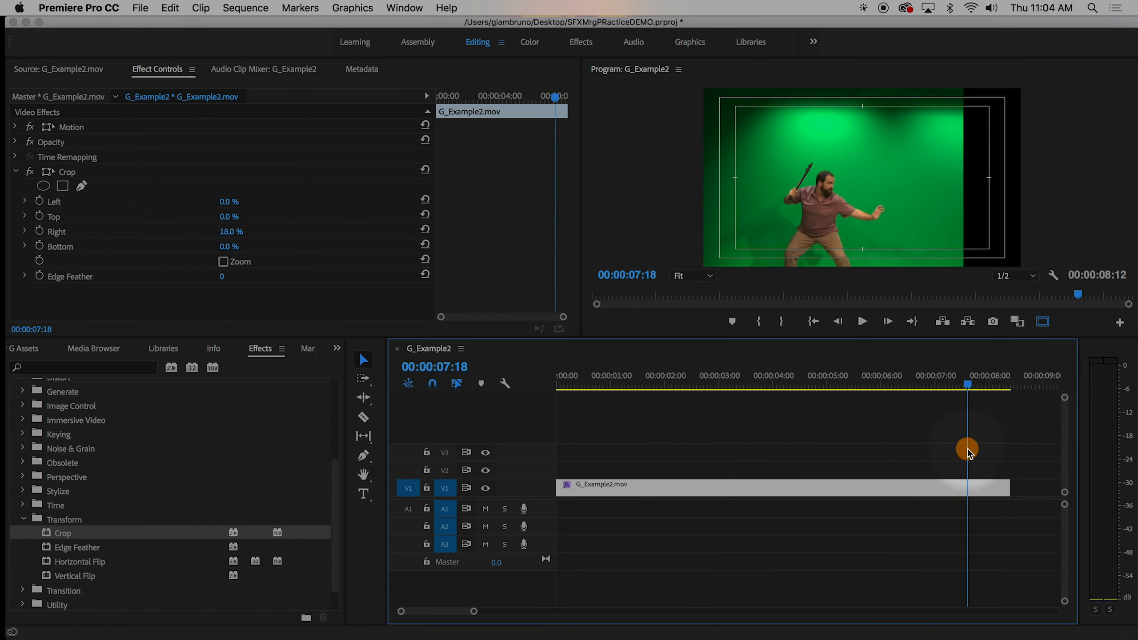
{"action": "left_click_drag", "start_coordinate": [228, 201], "coordinate": [239, 201]}
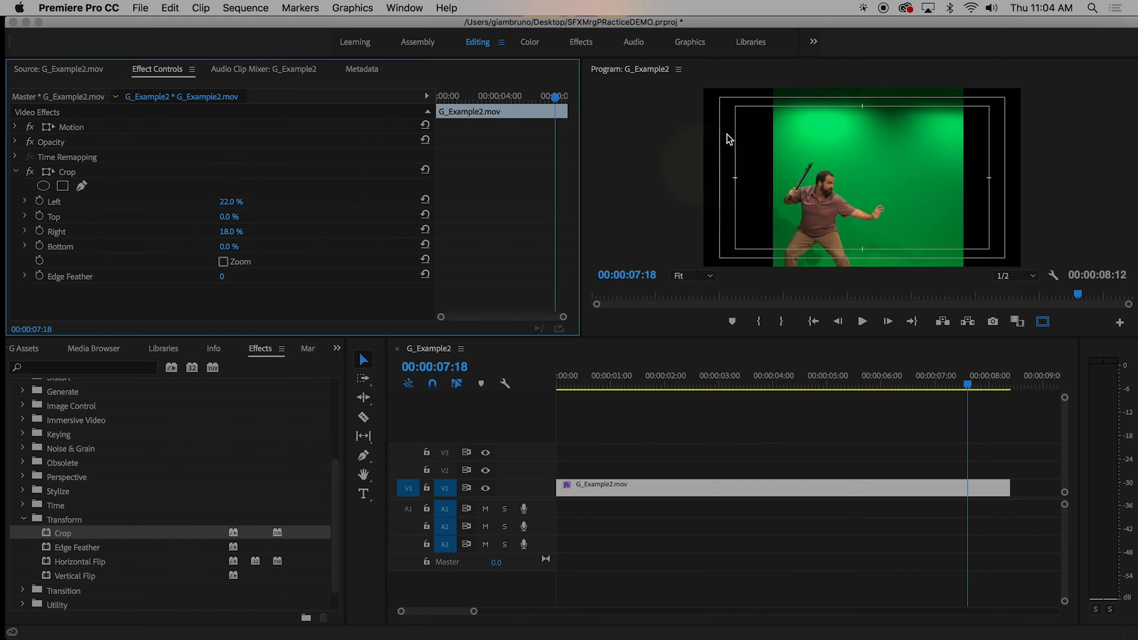
{"action": "left_click_drag", "start_coordinate": [968, 396], "coordinate": [856, 407]}
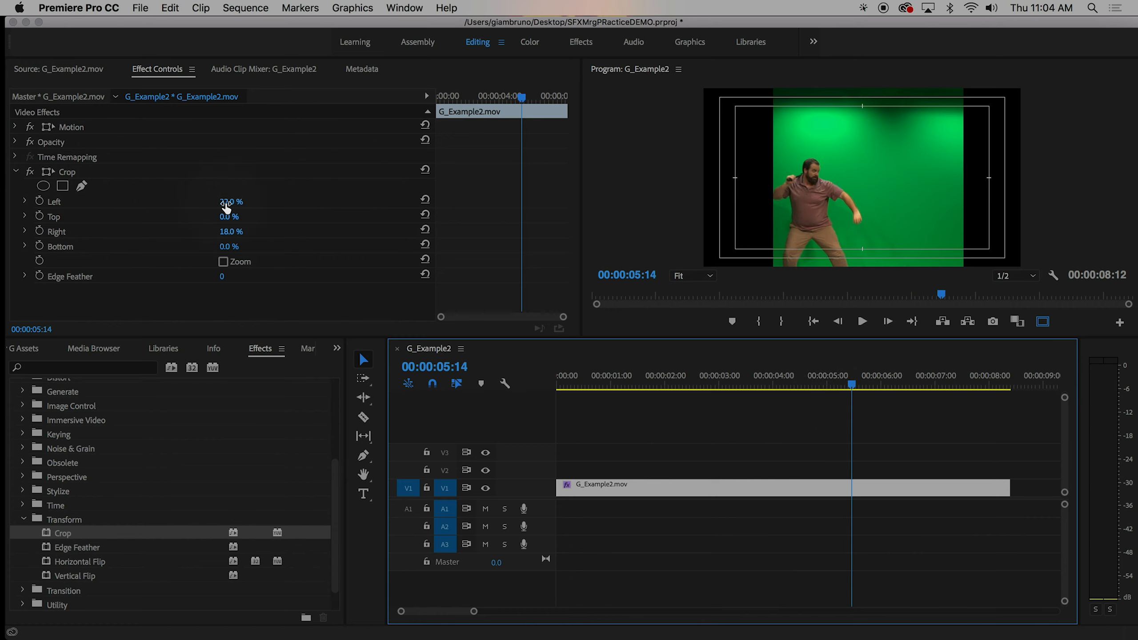
{"action": "left_click", "coordinate": [226, 203]}
{"action": "left_click_drag", "start_coordinate": [227, 202], "coordinate": [288, 211]}
{"action": "left_click_drag", "start_coordinate": [851, 384], "coordinate": [765, 393]}
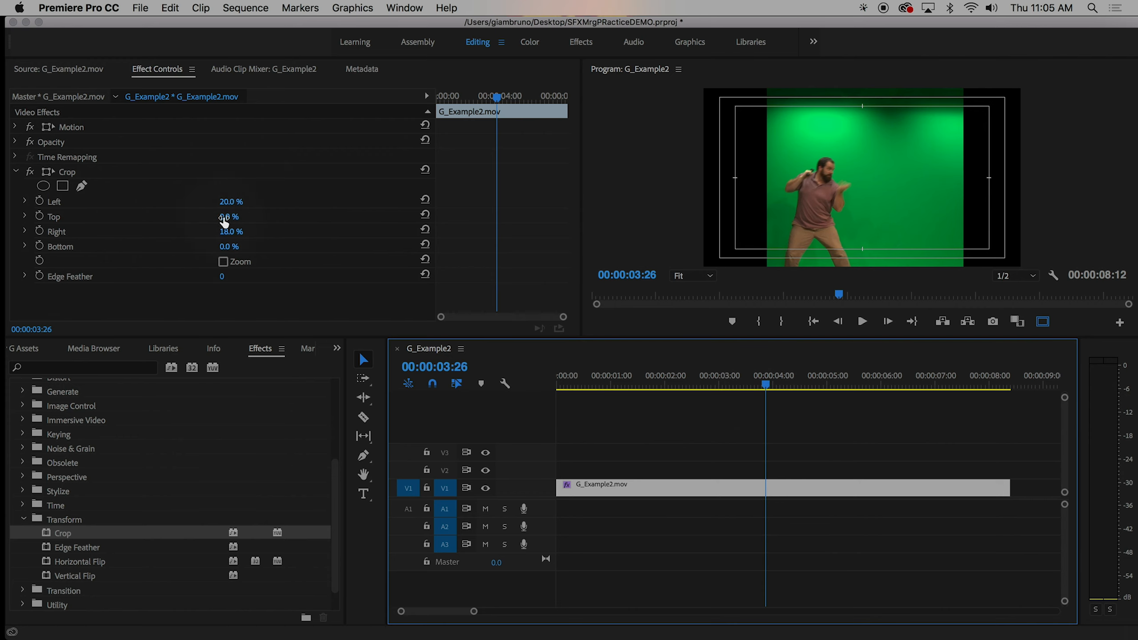
{"action": "left_click_drag", "start_coordinate": [224, 221], "coordinate": [240, 219]}
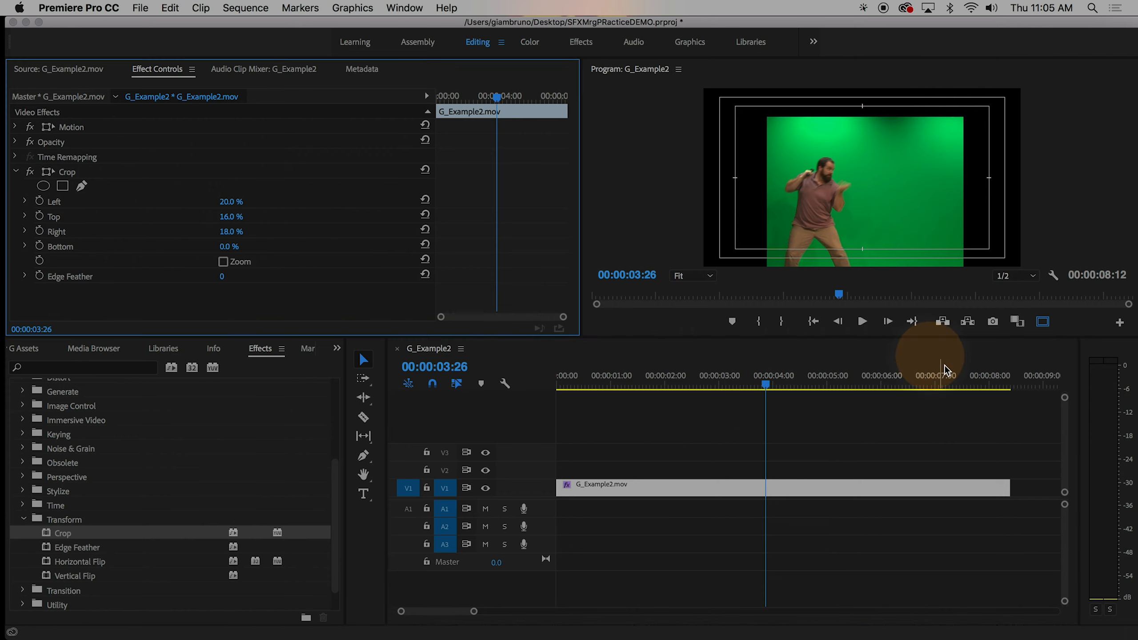
Set the Crop effect's Left value to 18%, checking the performer's outstretched arms at 00:00:08:05 and 00:00:08:08
{"action": "left_click_drag", "start_coordinate": [944, 370], "coordinate": [1001, 379]}
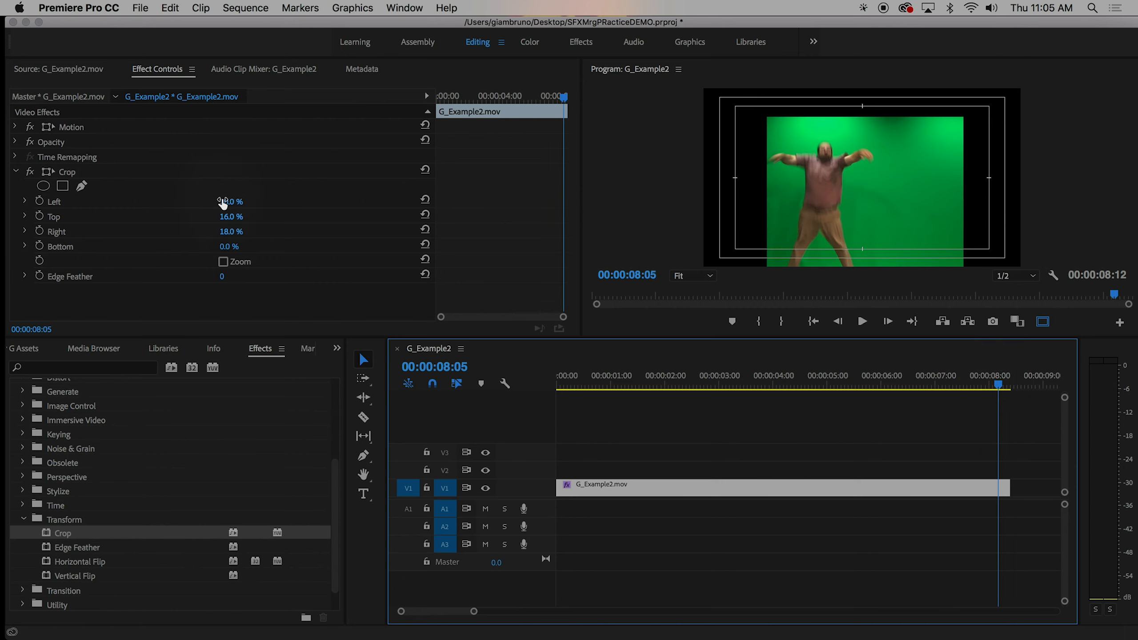
{"action": "left_click", "coordinate": [224, 202]}
{"action": "mouse_move", "coordinate": [227, 201]}
{"action": "left_mouse_down"}
{"action": "mouse_move", "coordinate": [164, 202]}
{"action": "mouse_move", "coordinate": [215, 201]}
{"action": "left_mouse_up"}
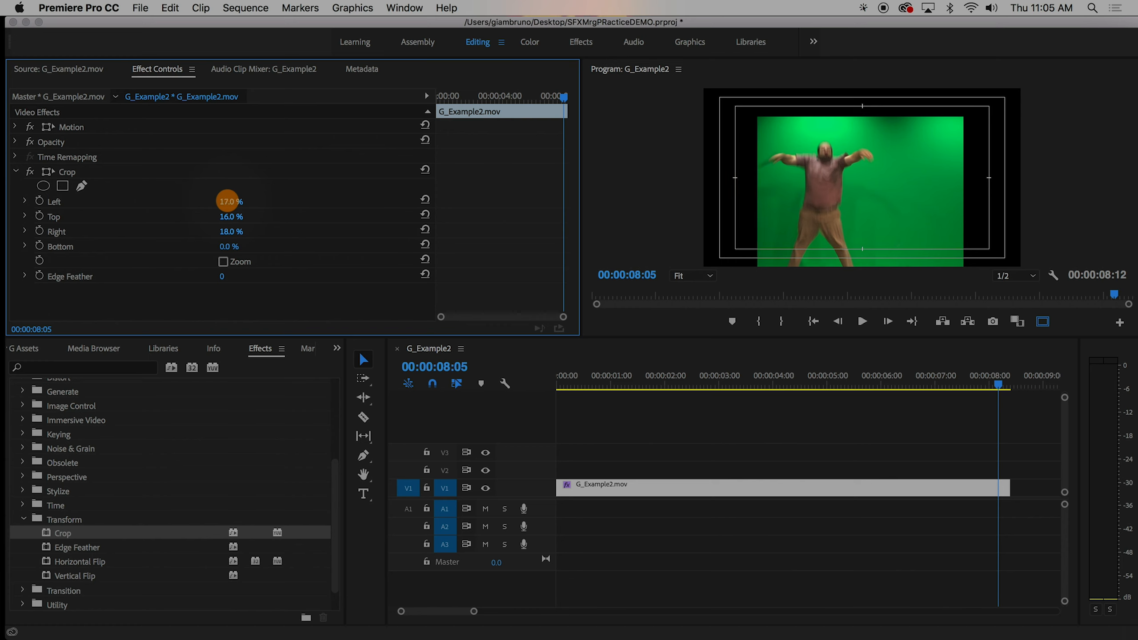
{"action": "left_click_drag", "start_coordinate": [998, 384], "coordinate": [1002, 384]}
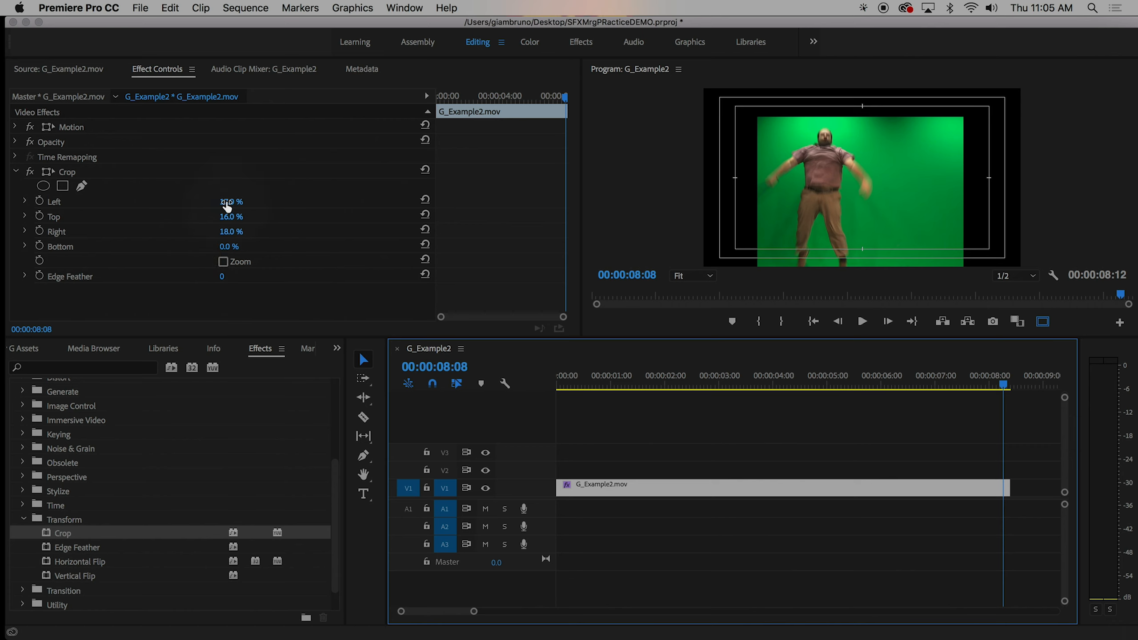
{"action": "left_click", "coordinate": [227, 202]}
{"action": "left_click_drag", "start_coordinate": [227, 201], "coordinate": [227, 202]}
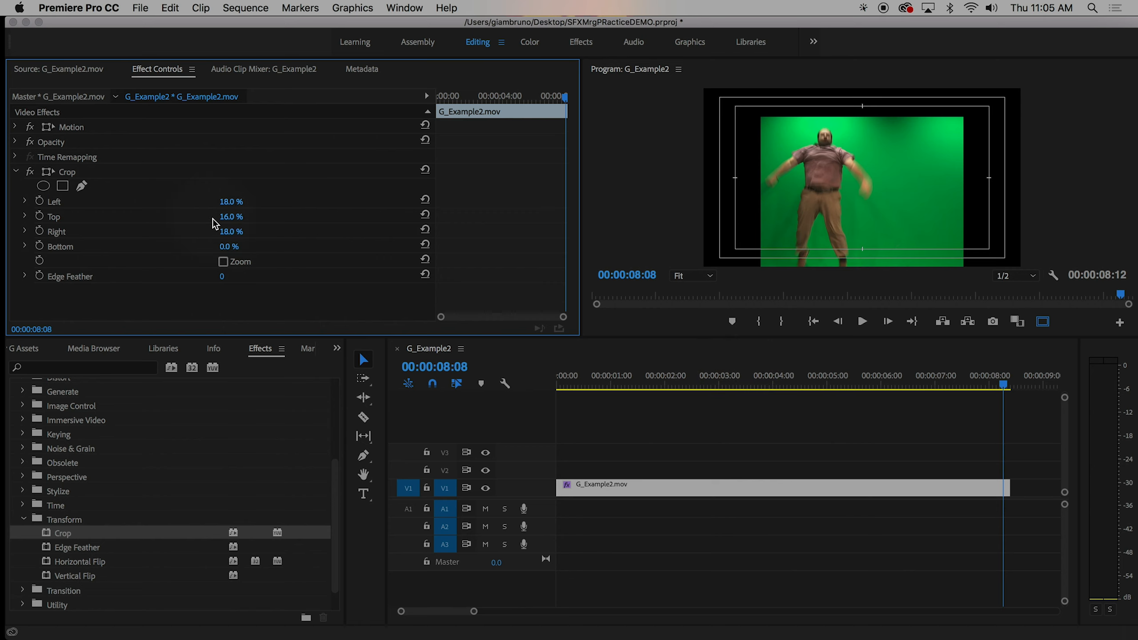
Set the Crop effect's Top value to 17%, checking the jump at 00:00:08:11, and return the playhead to 00:00:00:00
{"action": "left_click_drag", "start_coordinate": [226, 216], "coordinate": [684, 362]}
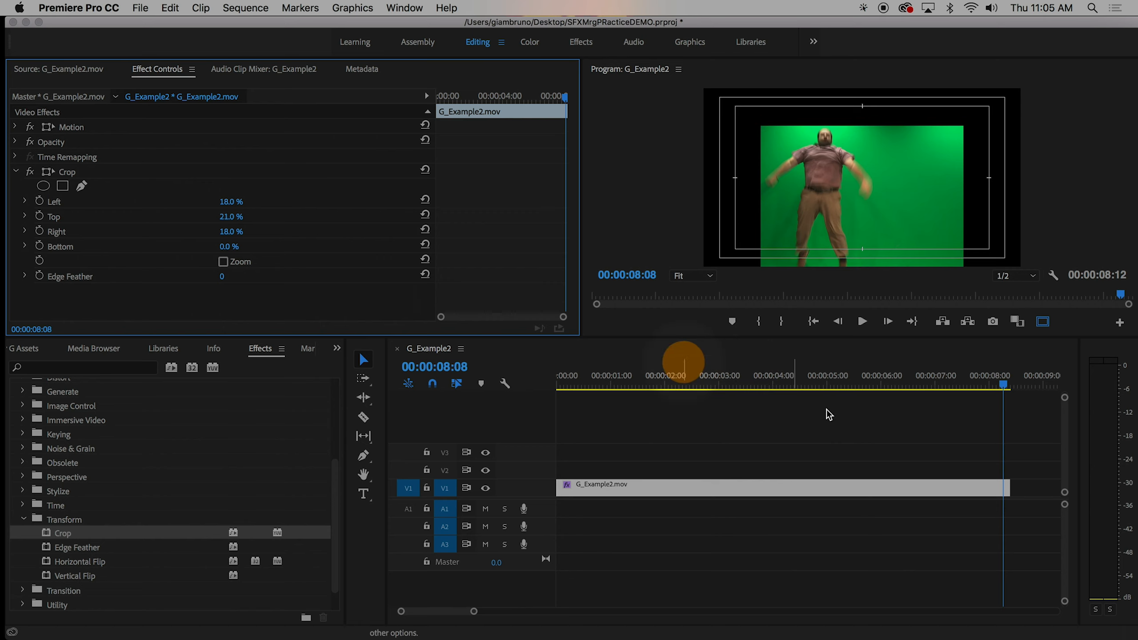
{"action": "left_click", "coordinate": [1008, 381]}
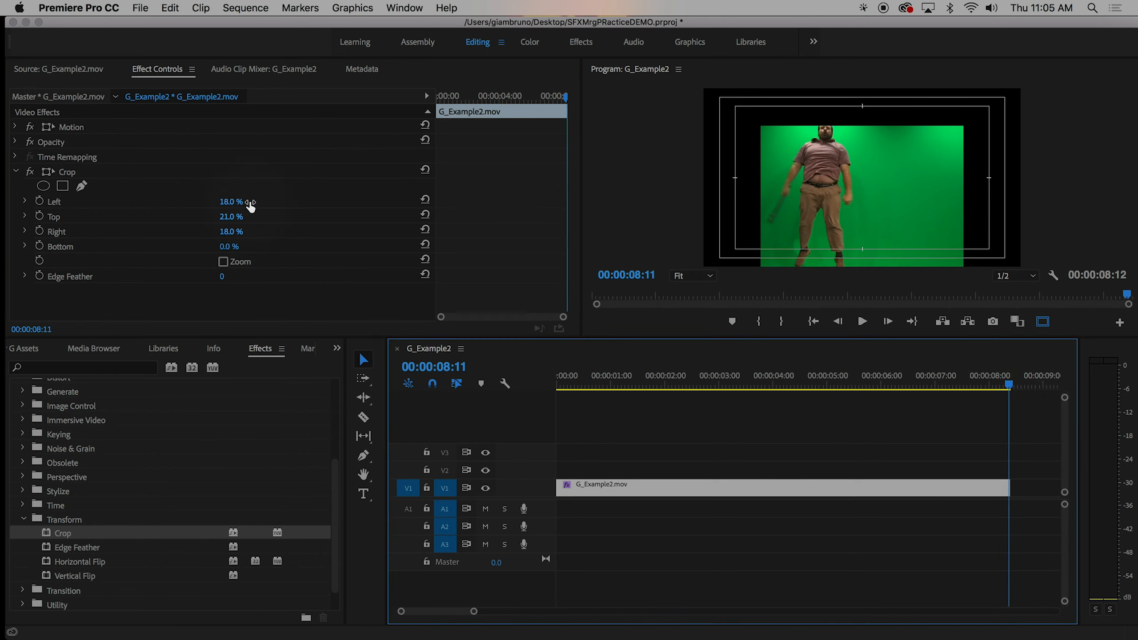
{"action": "left_click", "coordinate": [227, 217]}
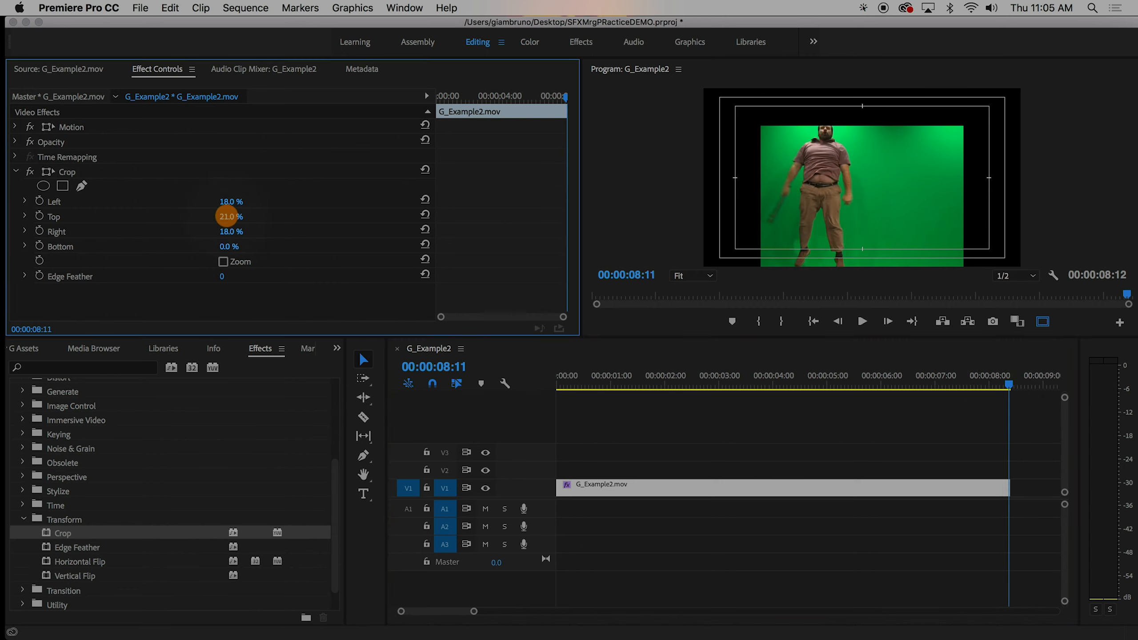
{"action": "left_click_drag", "start_coordinate": [227, 217], "coordinate": [223, 217]}
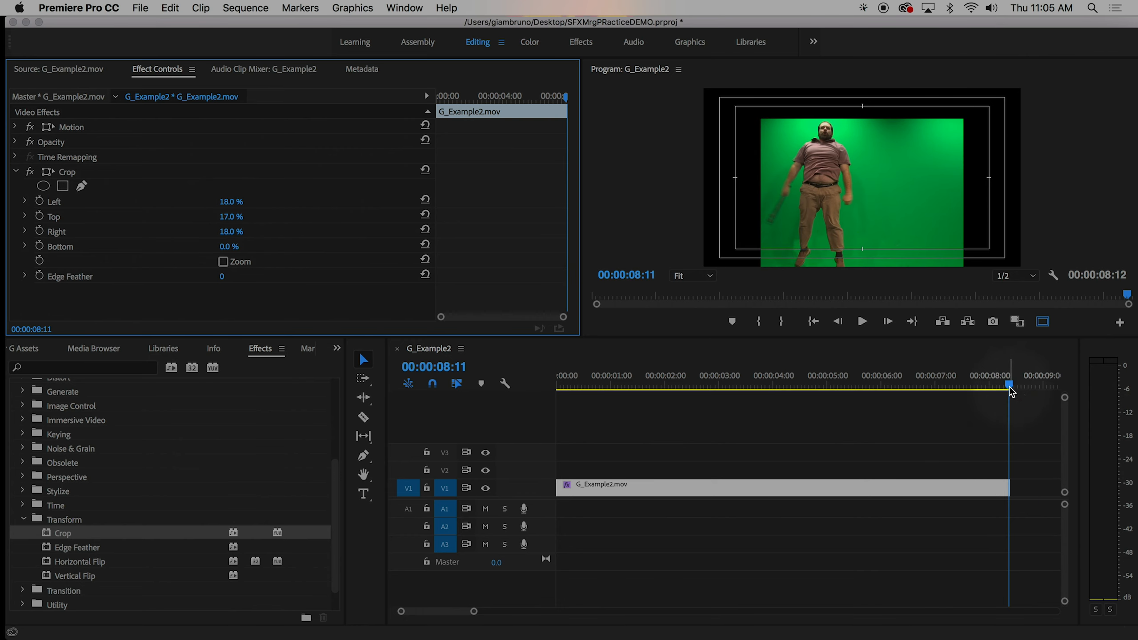
{"action": "left_click_drag", "start_coordinate": [1009, 386], "coordinate": [574, 389]}
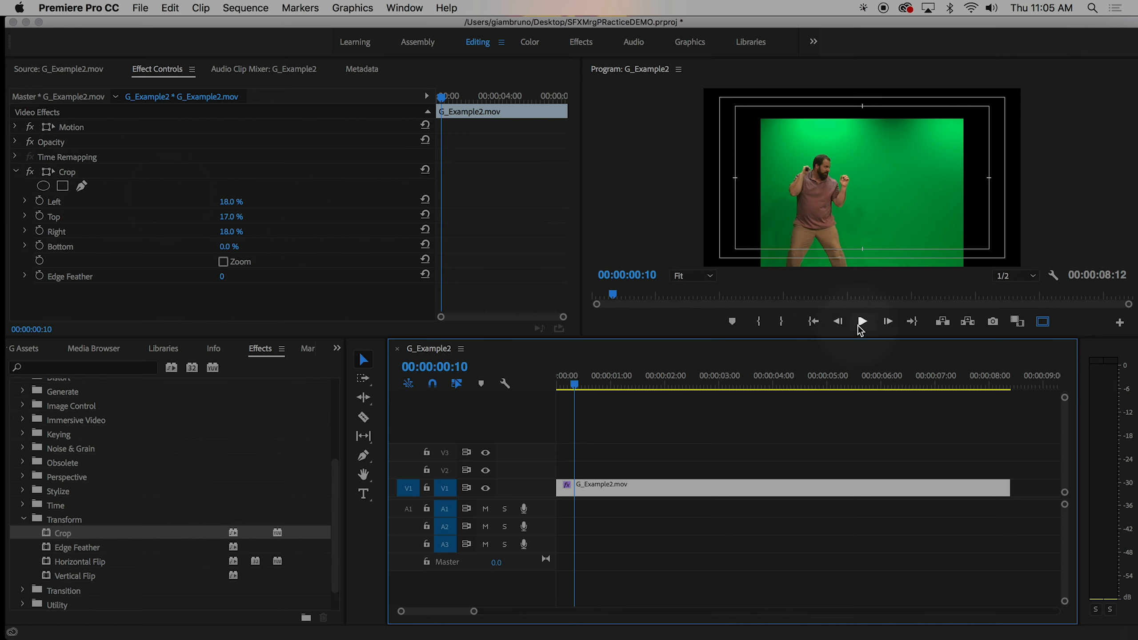
{"action": "left_click_drag", "start_coordinate": [565, 386], "coordinate": [547, 385]}
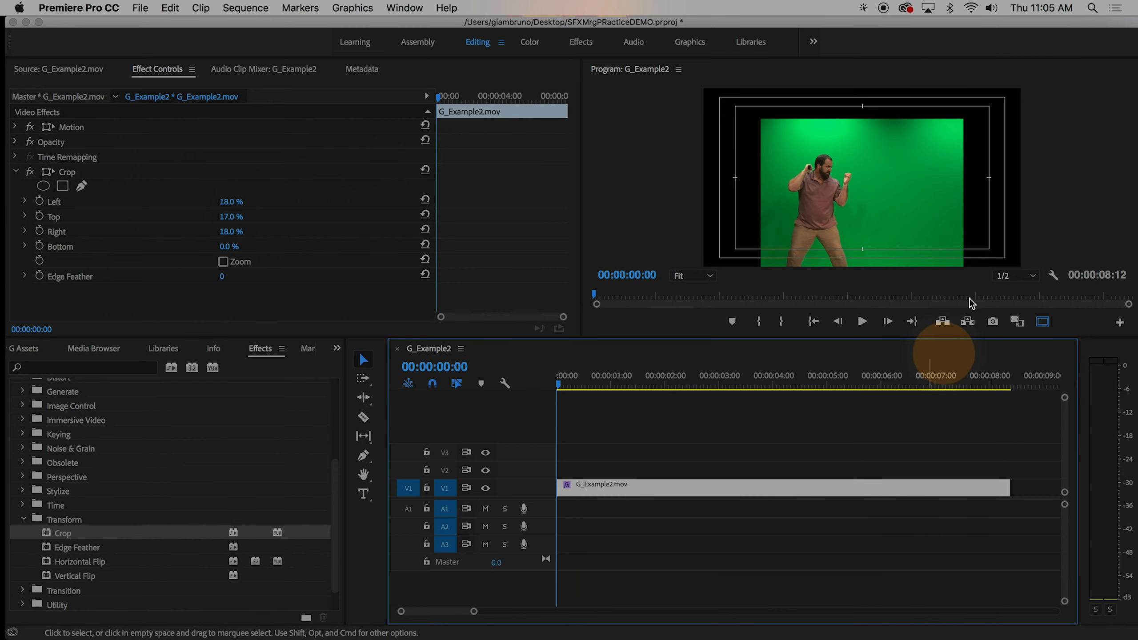
Apply the Ultra Key effect from the Keying video effects to the G_Example2.mov clip on V1
{"action": "left_click", "coordinate": [23, 520]}
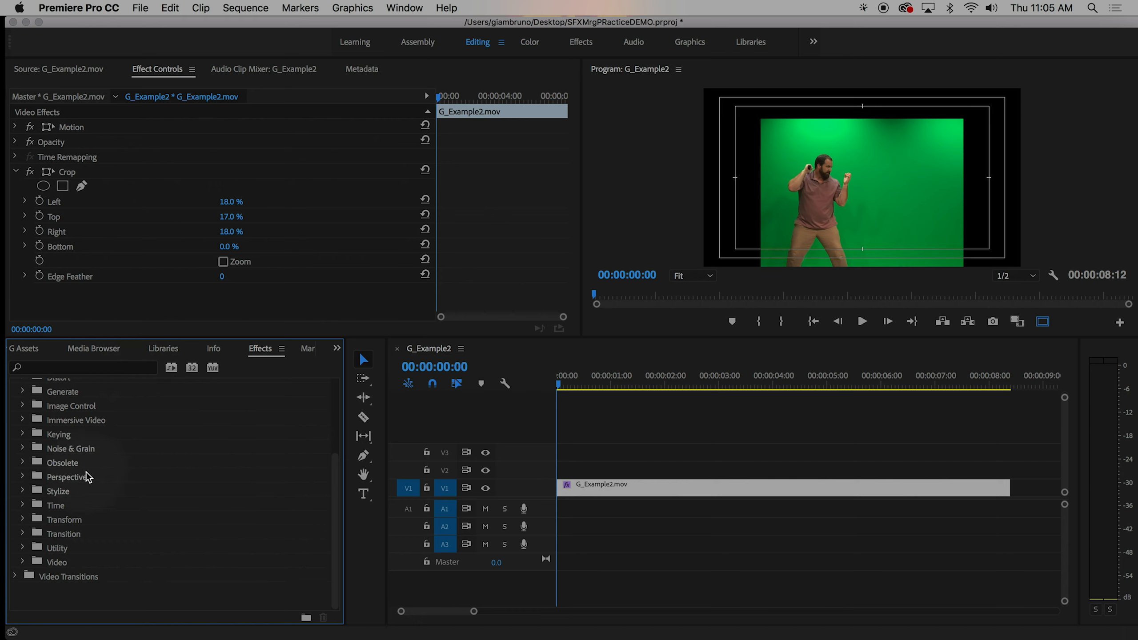
{"action": "left_click", "coordinate": [54, 435]}
{"action": "left_click", "coordinate": [22, 433]}
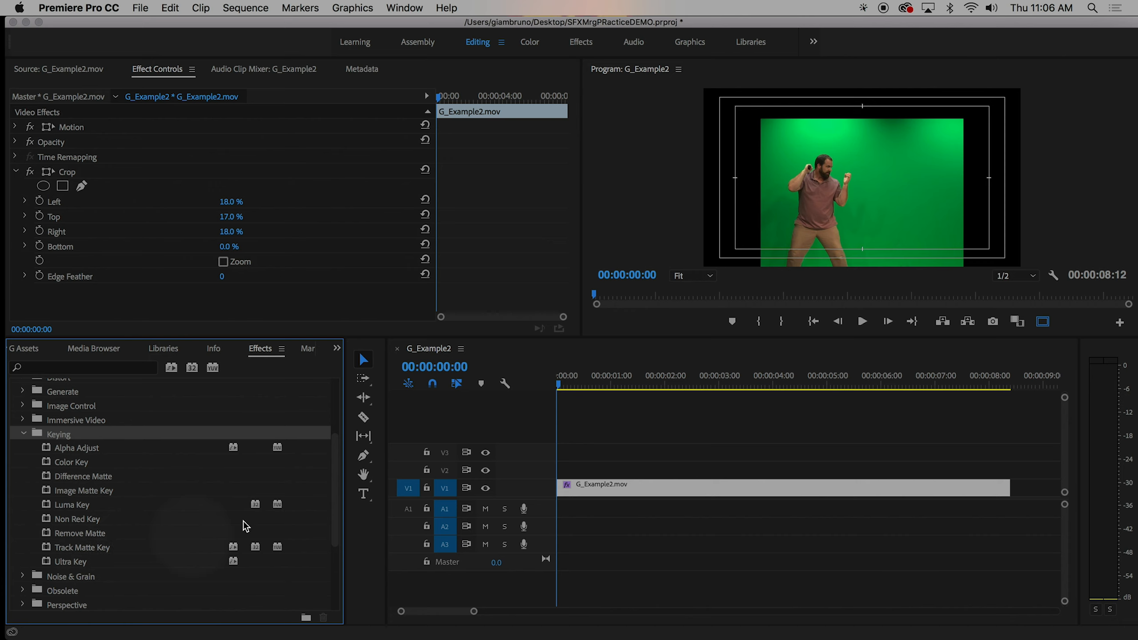
{"action": "left_click", "coordinate": [71, 562]}
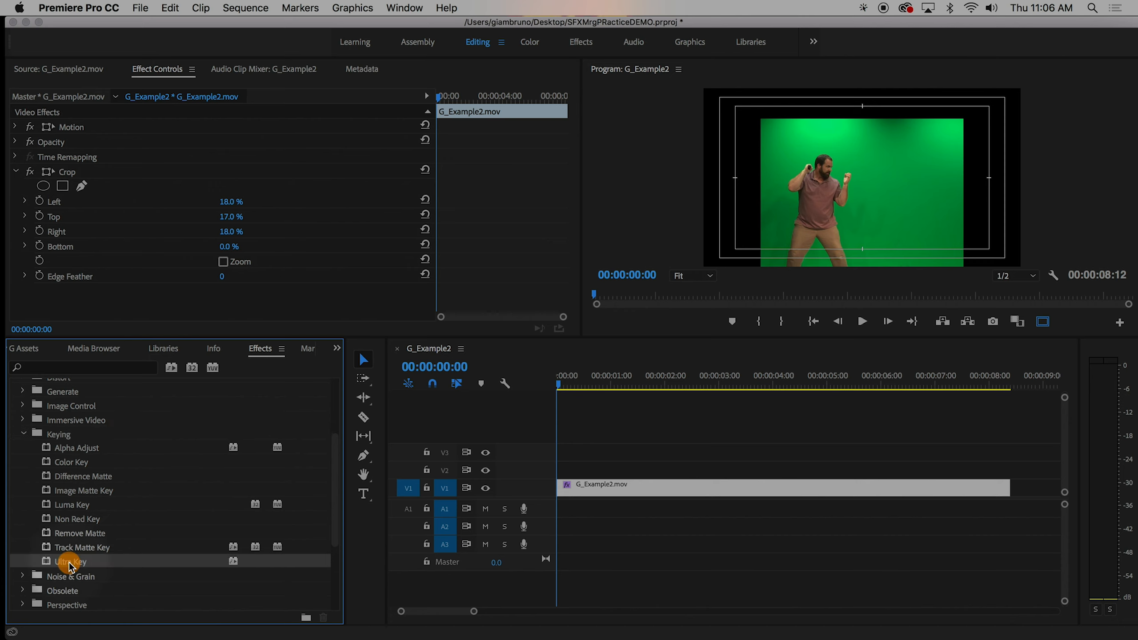
{"action": "left_click", "coordinate": [23, 433]}
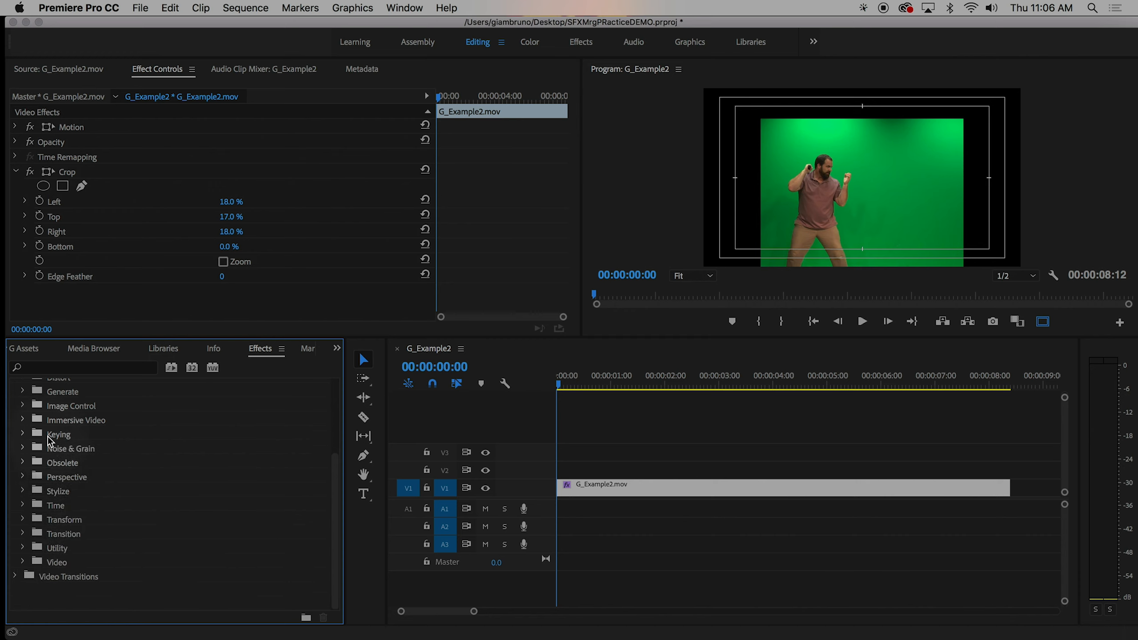
{"action": "left_click", "coordinate": [22, 434]}
{"action": "left_click_drag", "start_coordinate": [67, 561], "coordinate": [610, 489]}
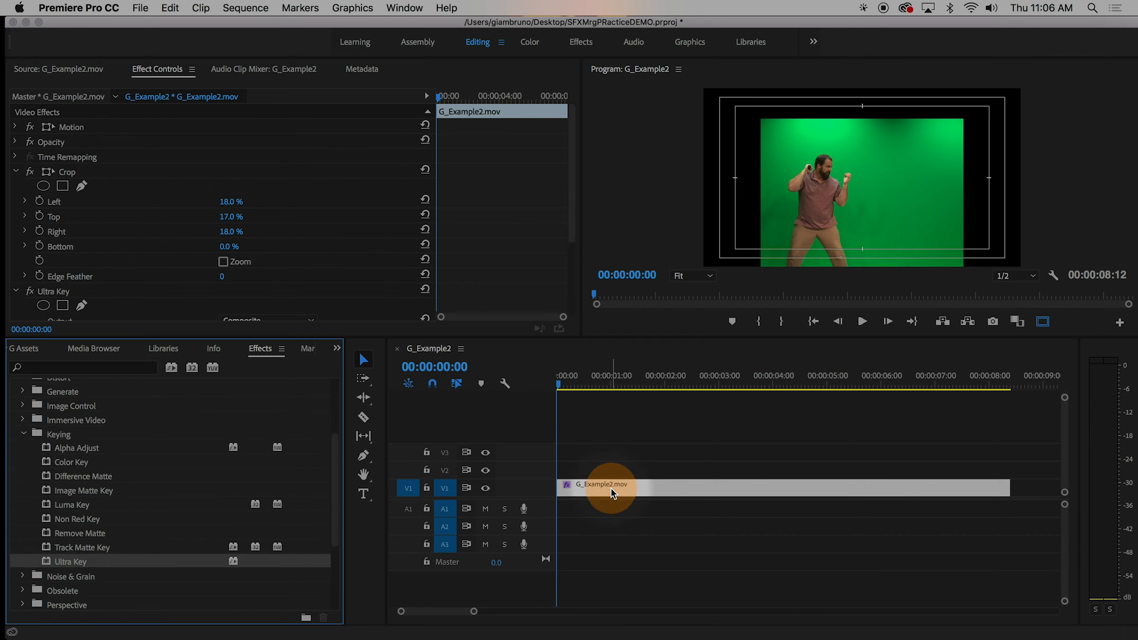
{"action": "left_click", "coordinate": [620, 491]}
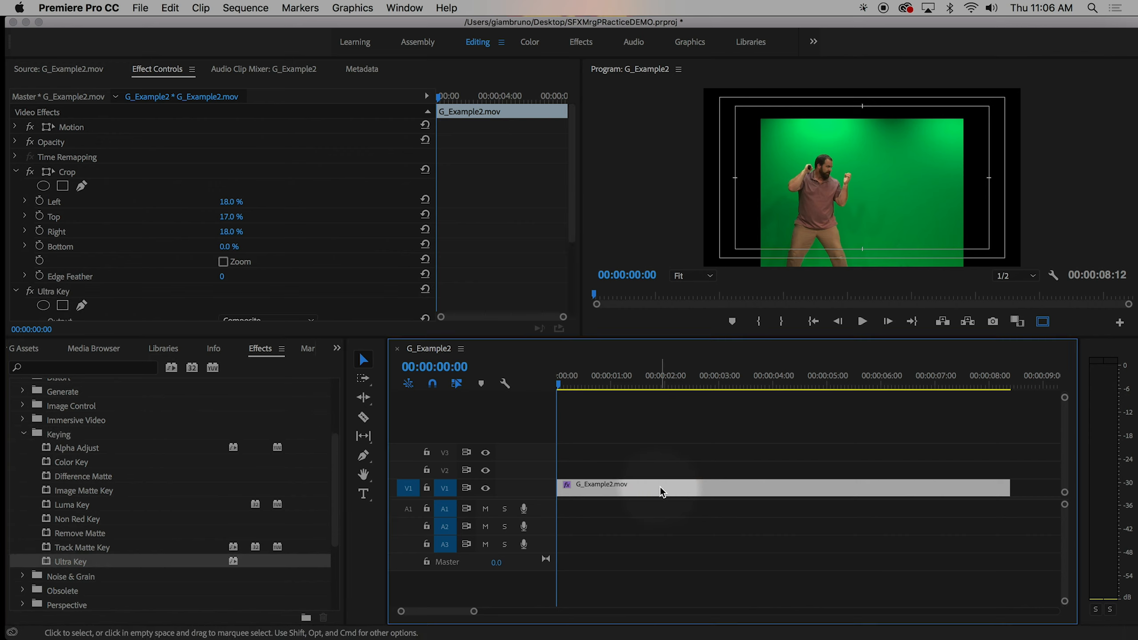
Set Ultra Key's Output to Color Channel and sample the green backdrop beside the performer as the key color
{"action": "scroll", "coordinate": [259, 188], "scroll_direction": "down", "scroll_amount": 5}
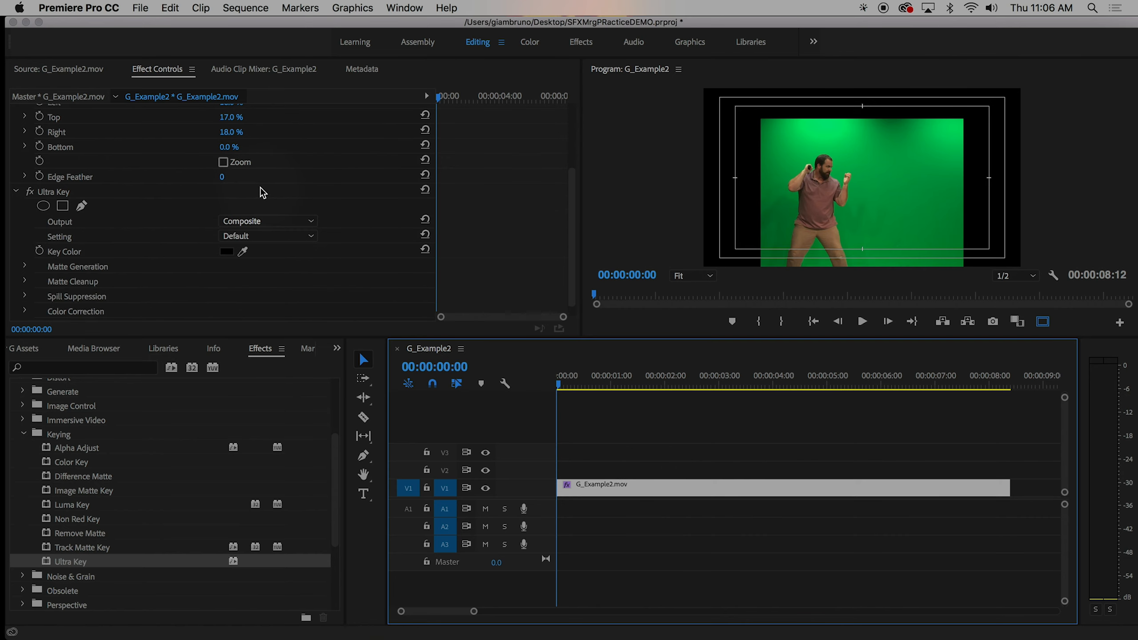
{"action": "scroll", "coordinate": [236, 220], "scroll_direction": "down", "scroll_amount": 2}
{"action": "scroll", "coordinate": [165, 233], "scroll_direction": "down", "scroll_amount": 1}
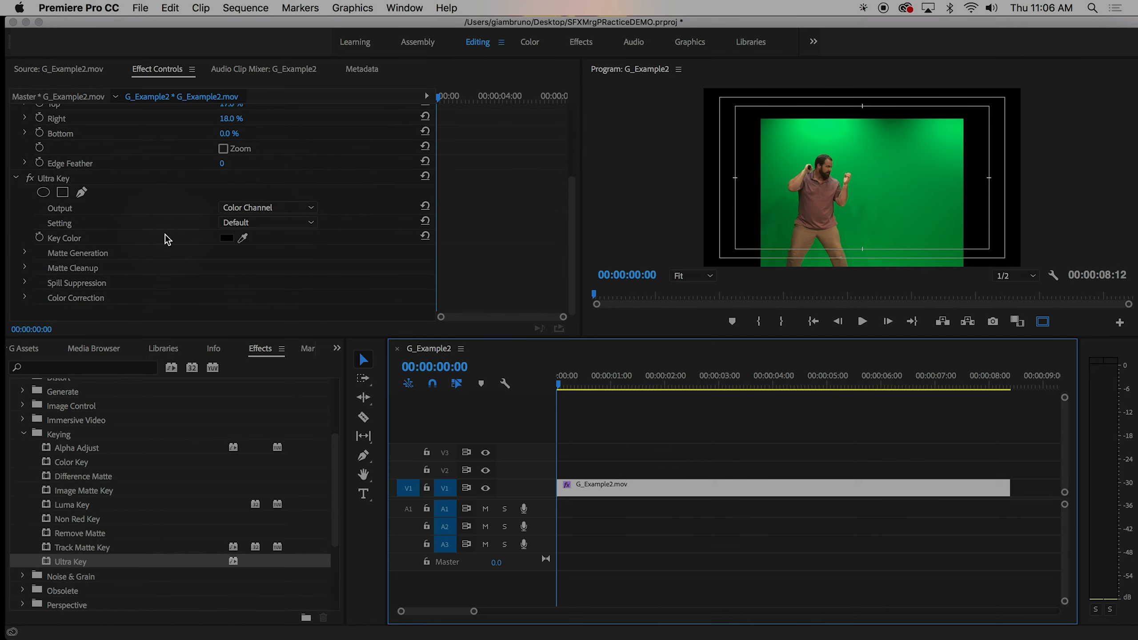
{"action": "scroll", "coordinate": [153, 251], "scroll_direction": "up", "scroll_amount": 6}
{"action": "scroll", "coordinate": [108, 257], "scroll_direction": "down", "scroll_amount": 2}
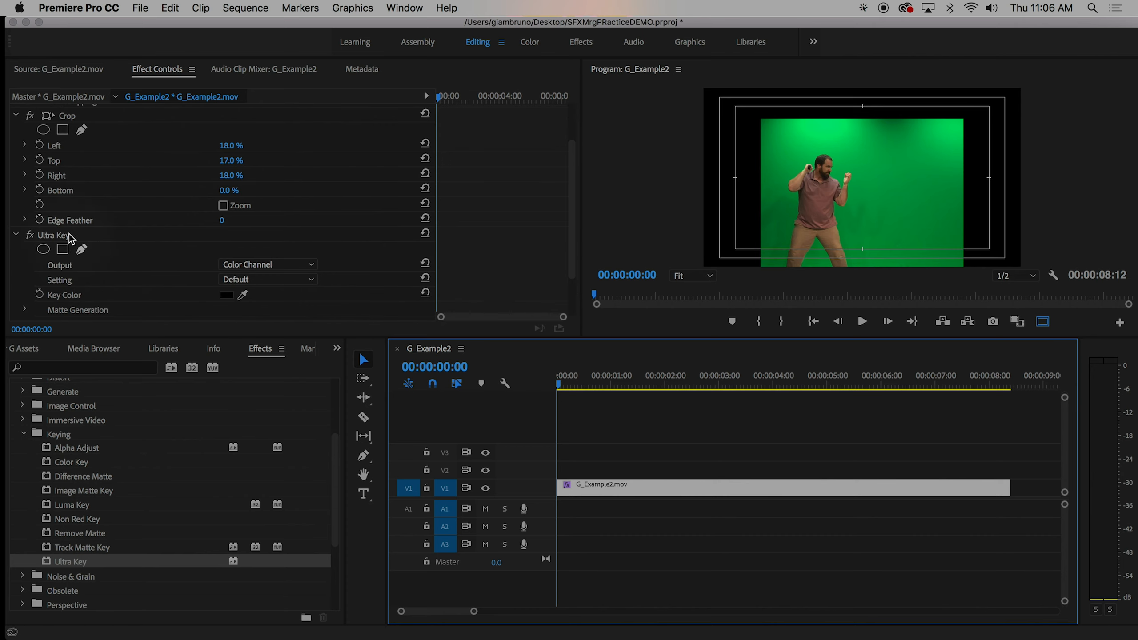
{"action": "scroll", "coordinate": [112, 247], "scroll_direction": "down", "scroll_amount": 3}
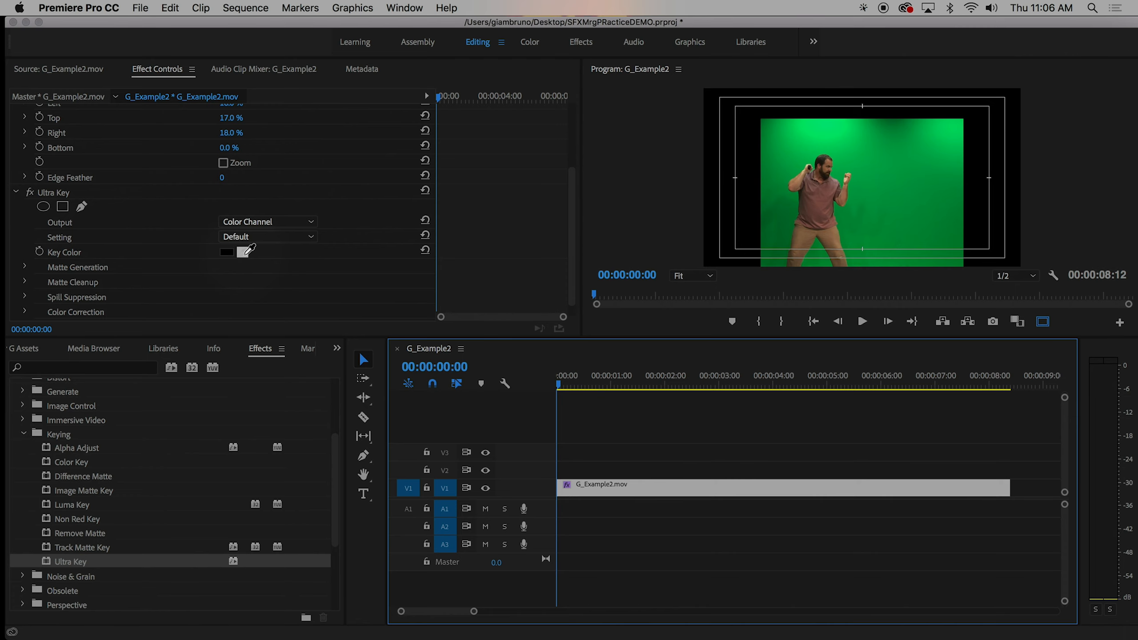
{"action": "left_click_drag", "start_coordinate": [248, 250], "coordinate": [789, 218]}
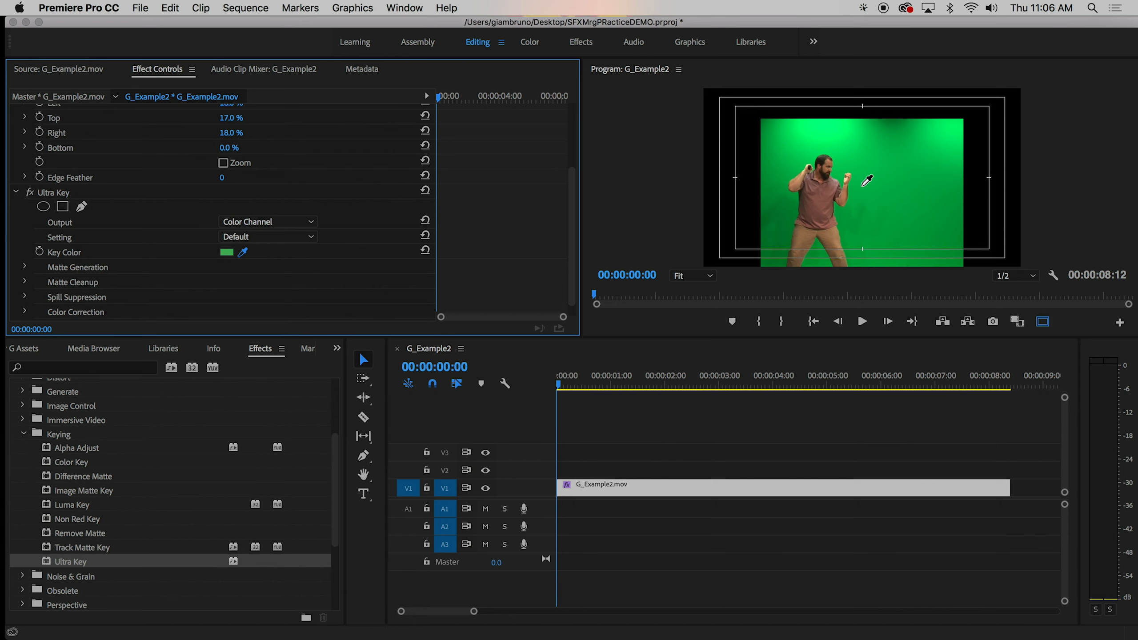
{"action": "left_click_drag", "start_coordinate": [864, 180], "coordinate": [857, 188]}
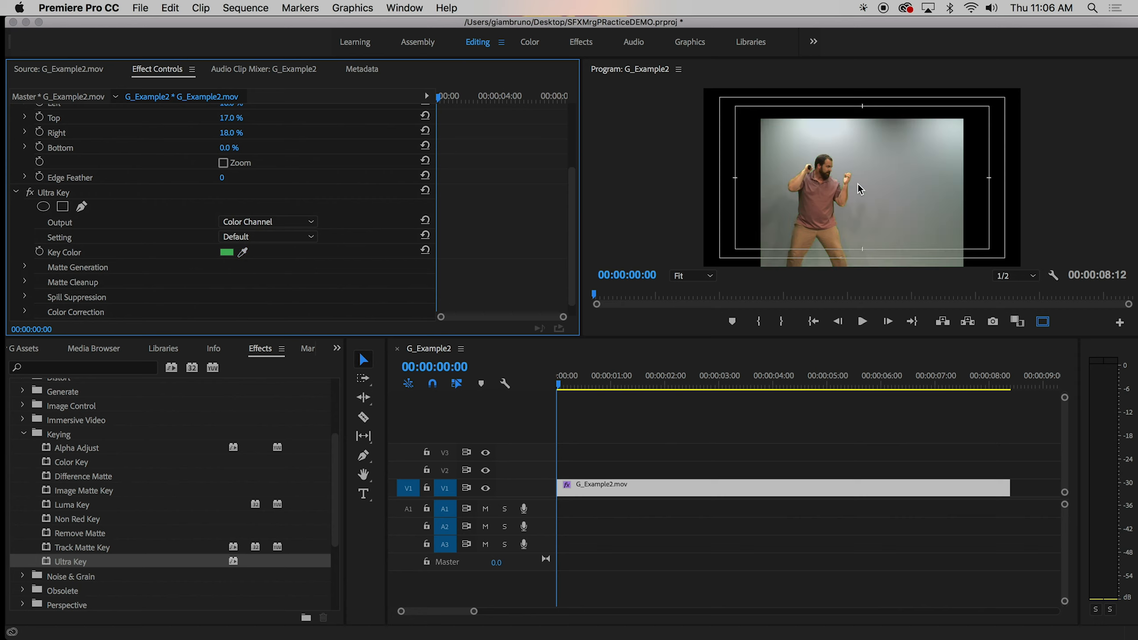
{"action": "left_click_drag", "start_coordinate": [244, 250], "coordinate": [868, 197]}
{"action": "scroll", "coordinate": [117, 248], "scroll_direction": "down", "scroll_amount": 1}
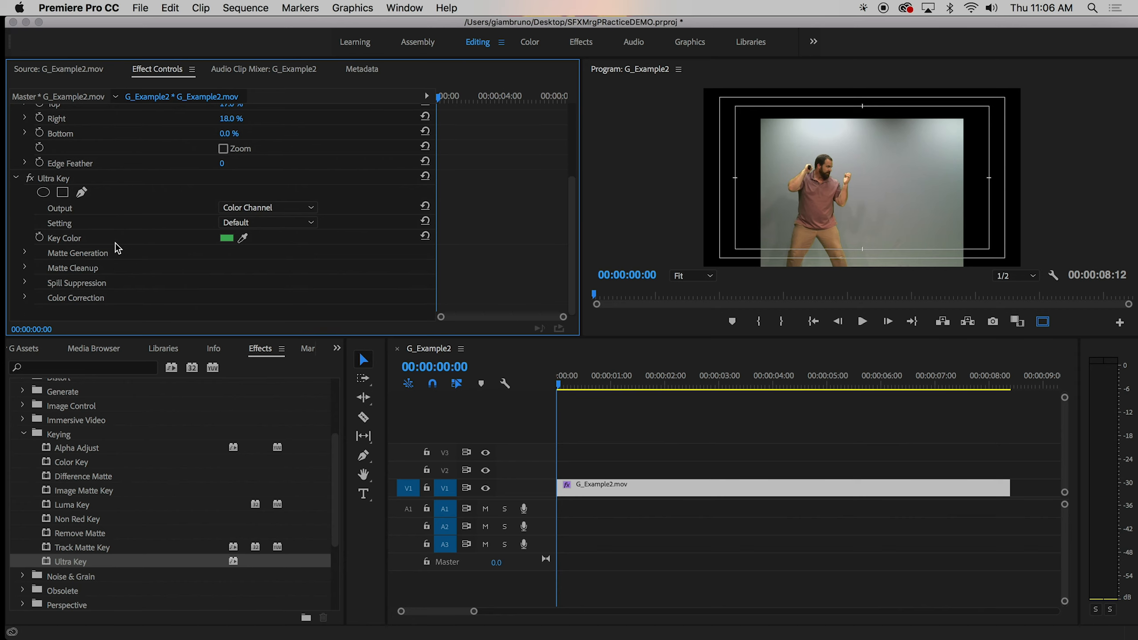
Try a Matte Generation Transparency of 100 on Ultra Key, undo it, and reset the effect
{"action": "left_click", "coordinate": [25, 253]}
{"action": "left_click", "coordinate": [227, 267]}
{"action": "type", "text": "85"}
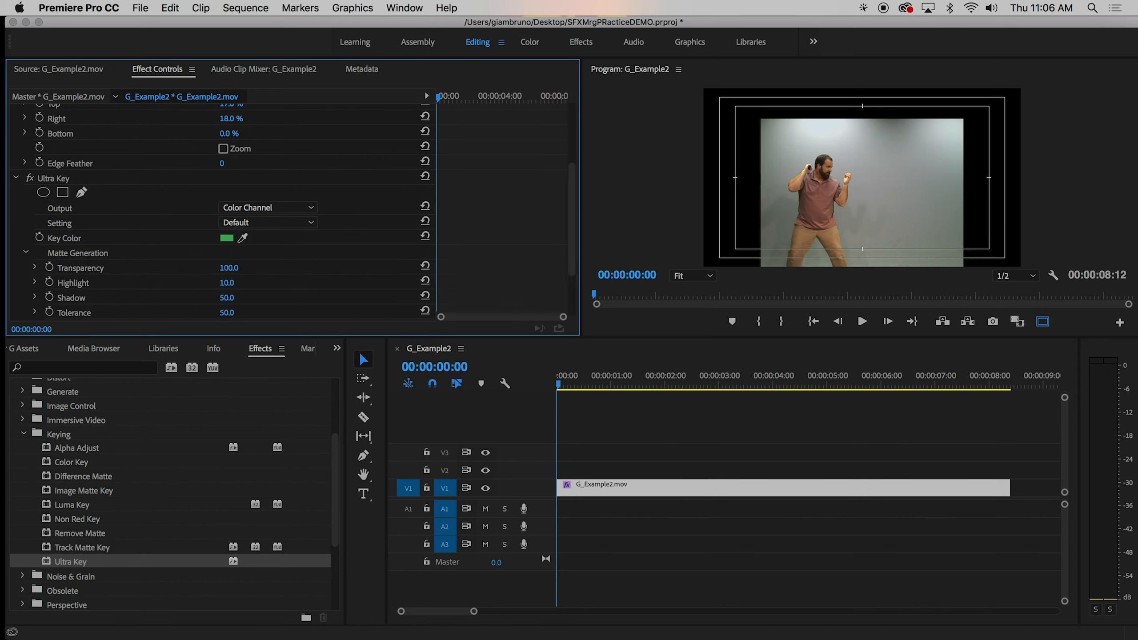
{"action": "key", "text": "Return"}
{"action": "key", "text": "super+z"}
{"action": "left_click", "coordinate": [425, 176]}
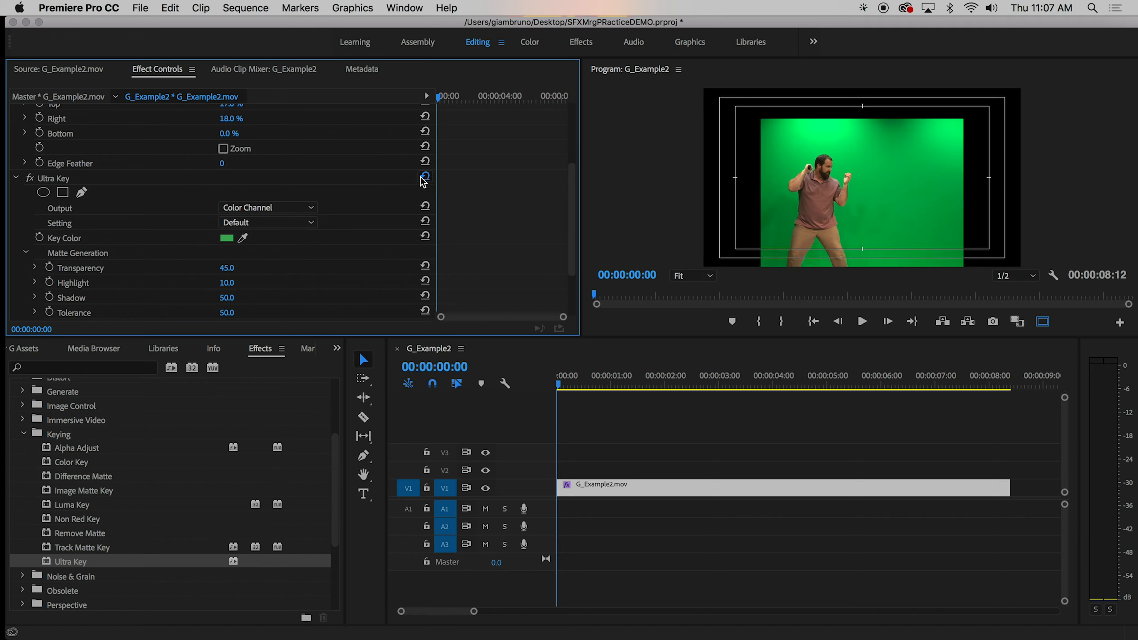
Quit Mouseposé and sample the green backdrop around the performer as Ultra Key's key color
{"action": "right_click", "coordinate": [45, 376]}
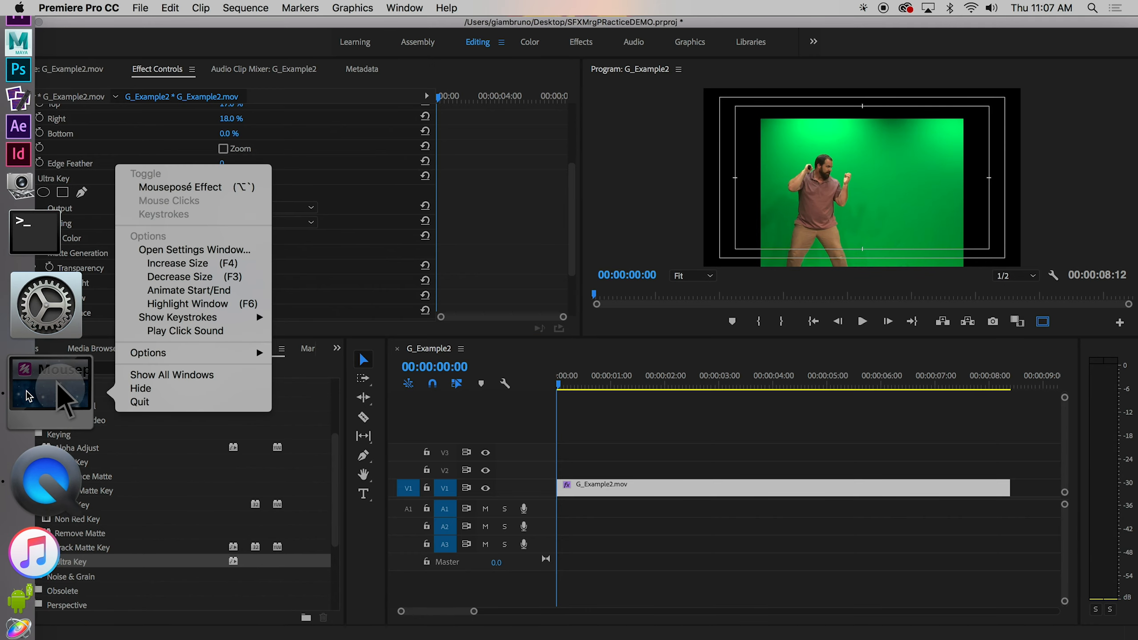
{"action": "left_click", "coordinate": [146, 399]}
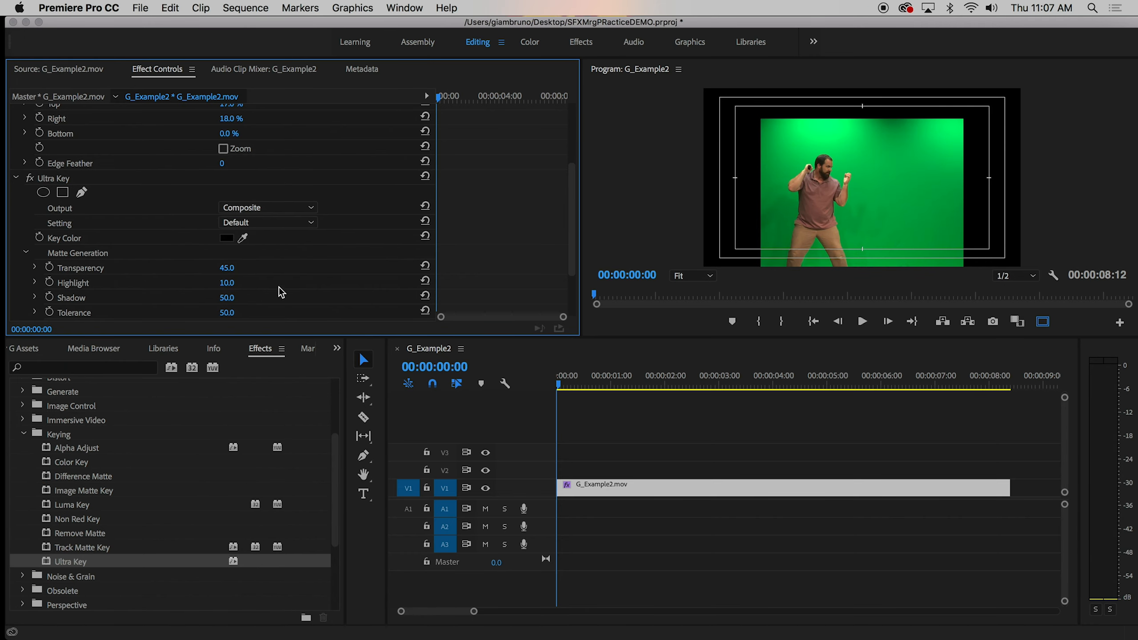
{"action": "left_click_drag", "start_coordinate": [246, 237], "coordinate": [859, 196]}
{"action": "left_click_drag", "start_coordinate": [786, 170], "coordinate": [786, 168]}
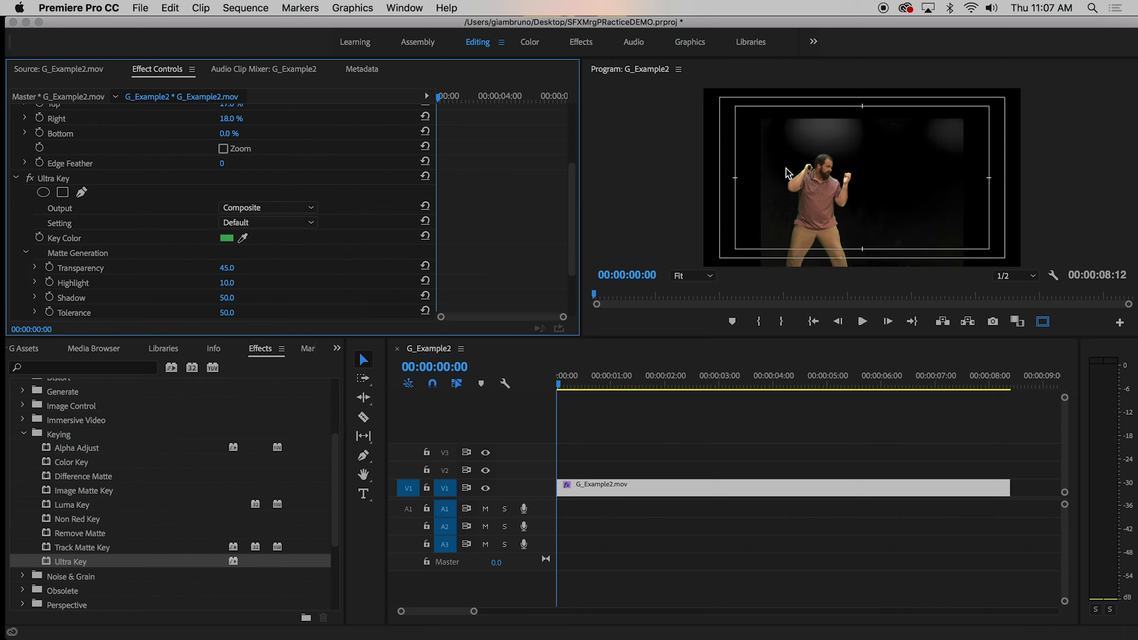
{"action": "mouse_move", "coordinate": [4, 446]}
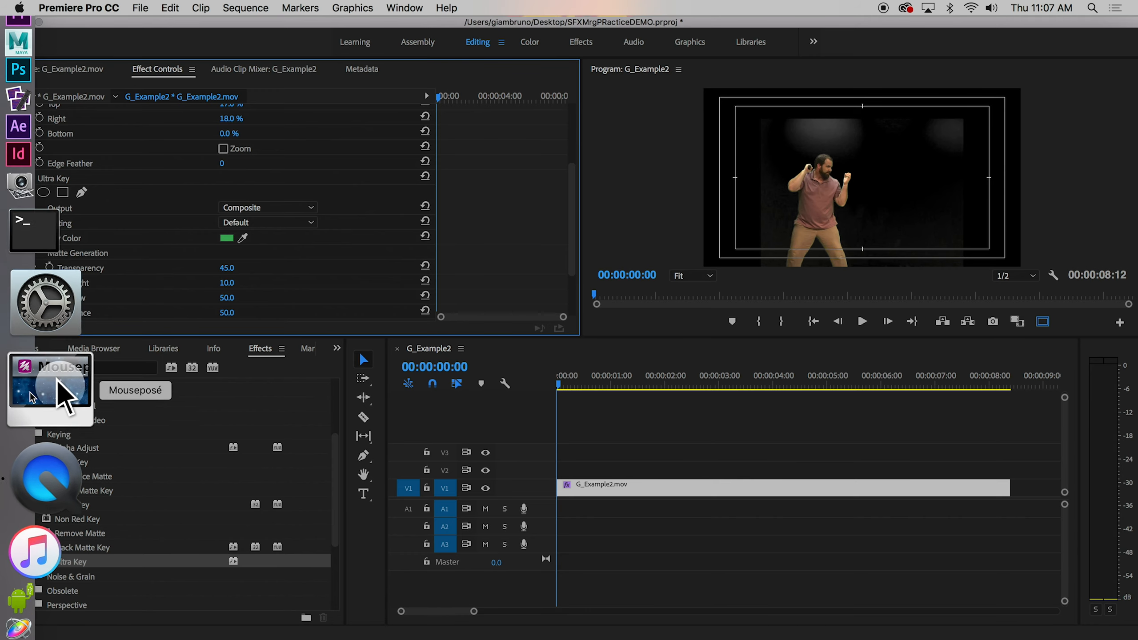
{"action": "left_click", "coordinate": [243, 237]}
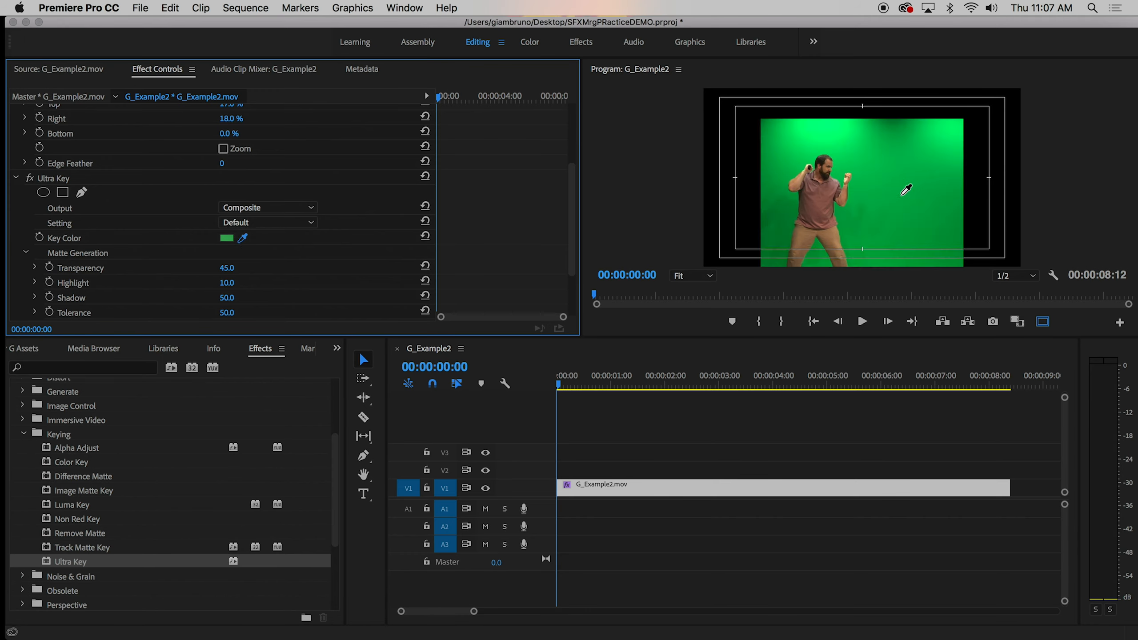
{"action": "left_click", "coordinate": [855, 191]}
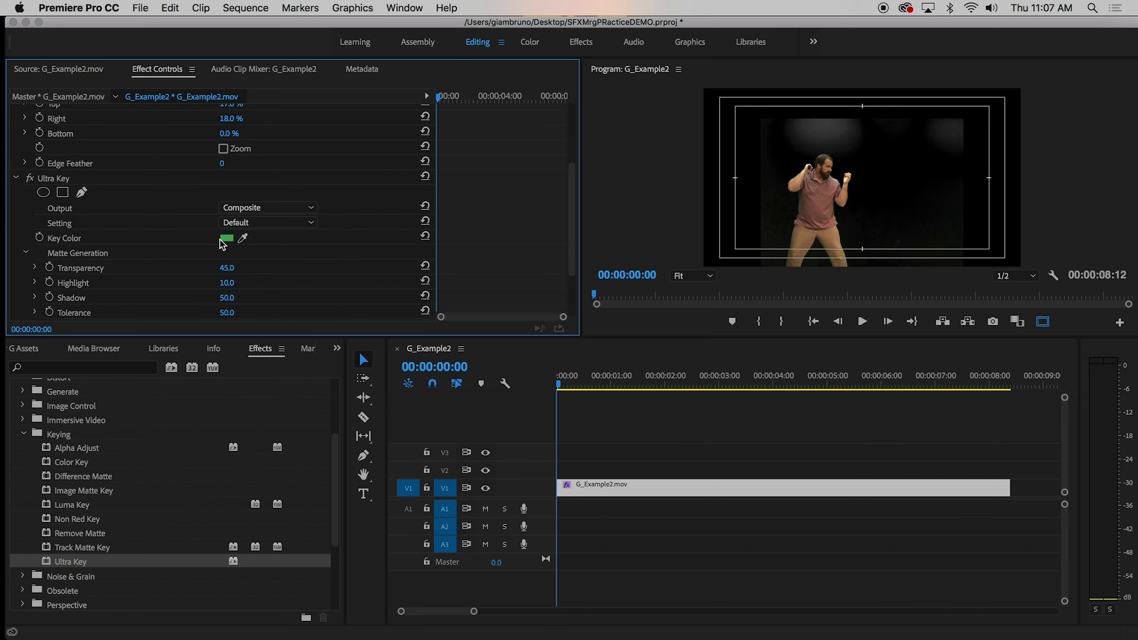
{"action": "left_click_drag", "start_coordinate": [245, 238], "coordinate": [854, 137]}
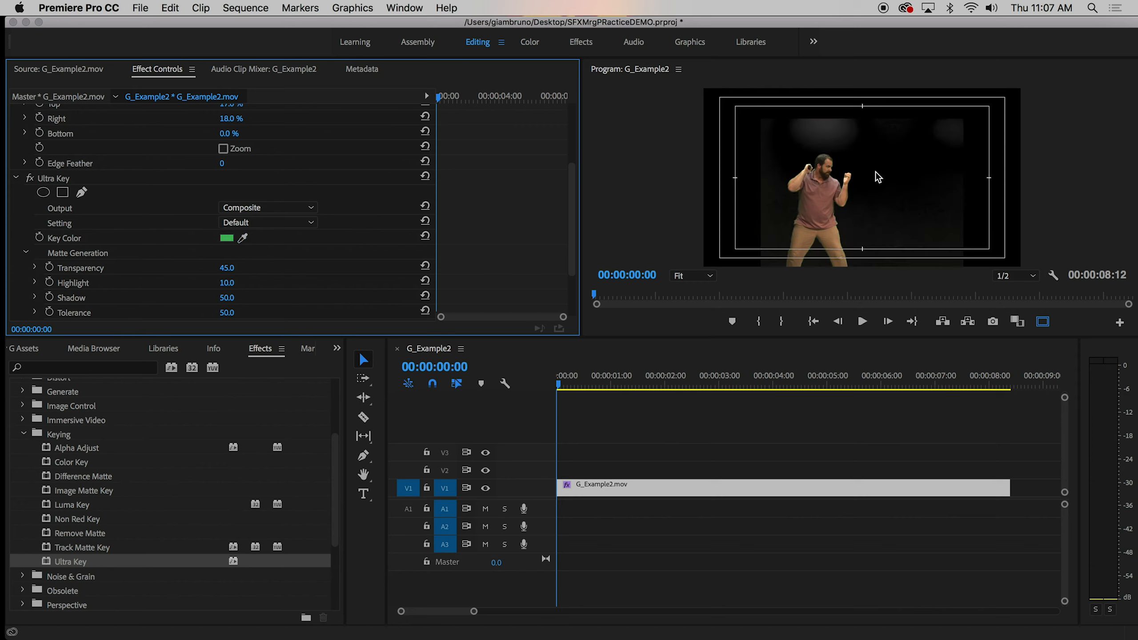
Try Ultra Key's Aggressive setting, and switch Setting to Custom
{"action": "scroll", "coordinate": [109, 268], "scroll_direction": "down", "scroll_amount": 3}
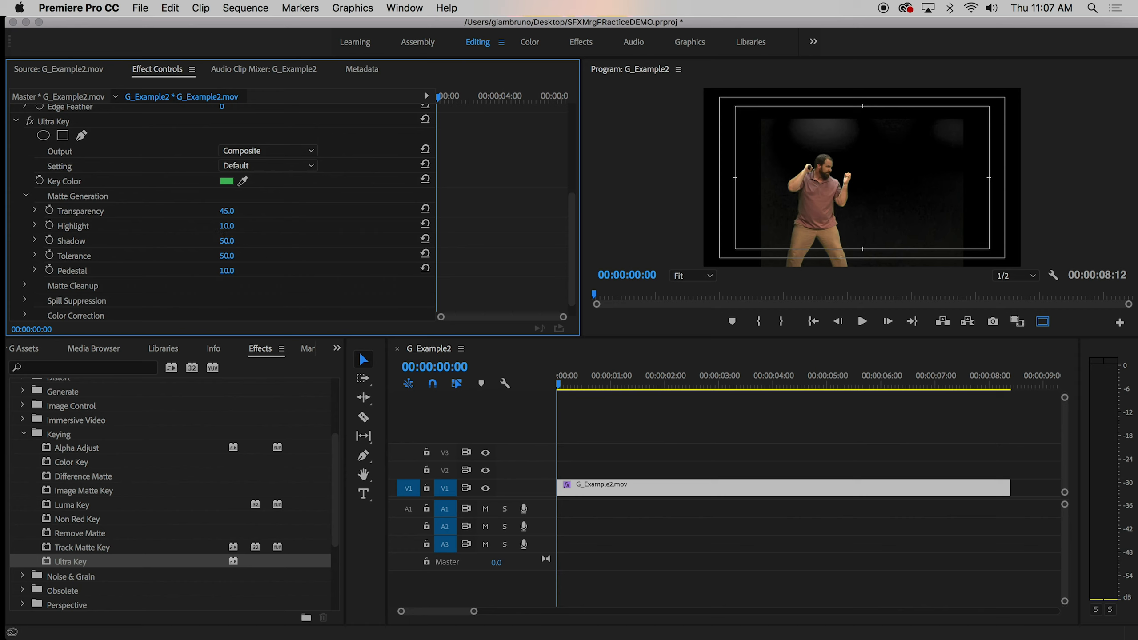
{"action": "left_click", "coordinate": [227, 225]}
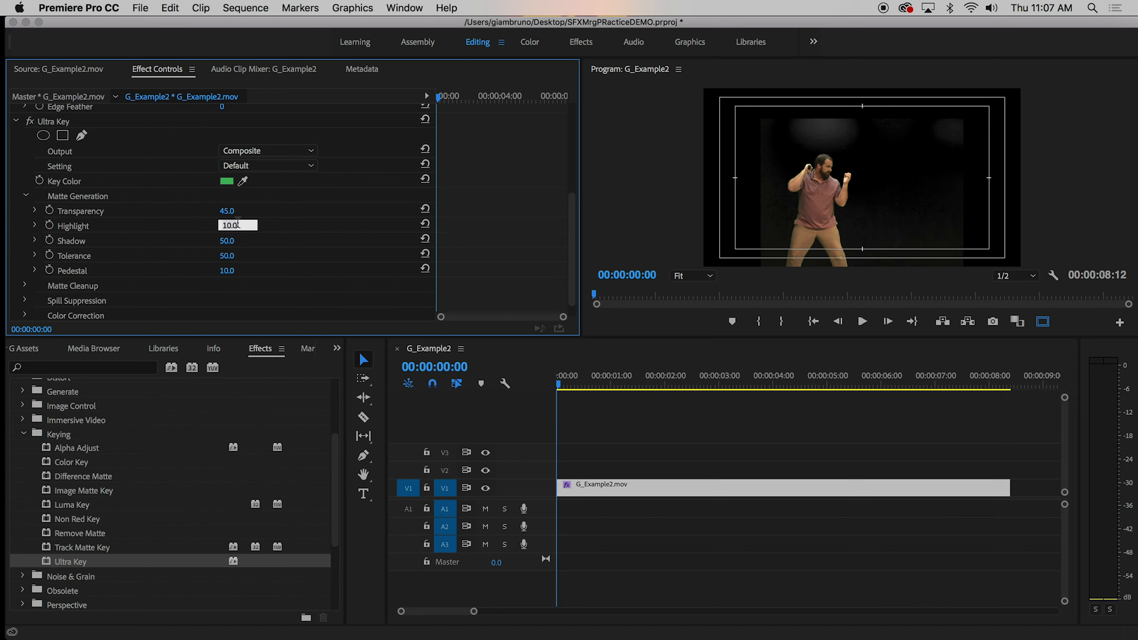
{"action": "left_click", "coordinate": [274, 165]}
{"action": "left_click", "coordinate": [266, 211]}
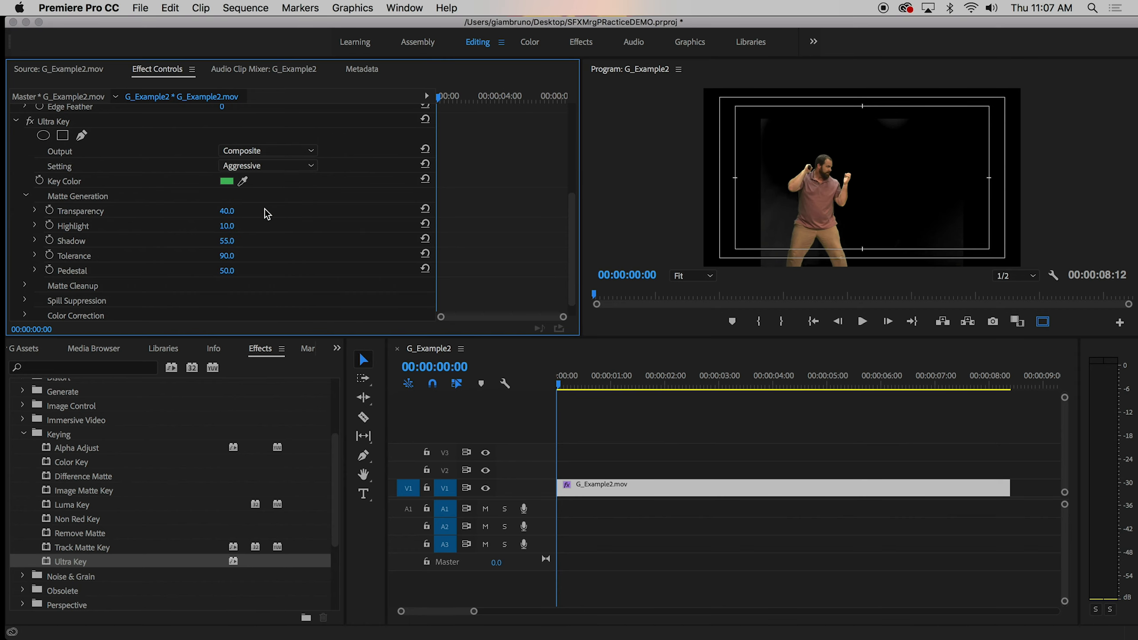
{"action": "left_click", "coordinate": [280, 167]}
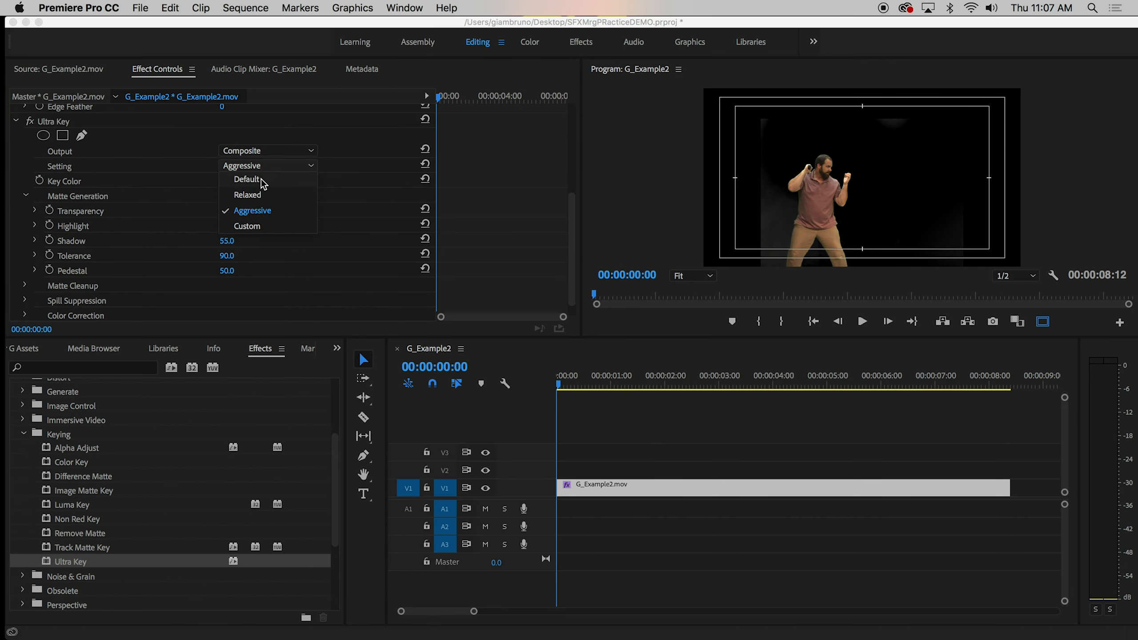
{"action": "left_click", "coordinate": [260, 227]}
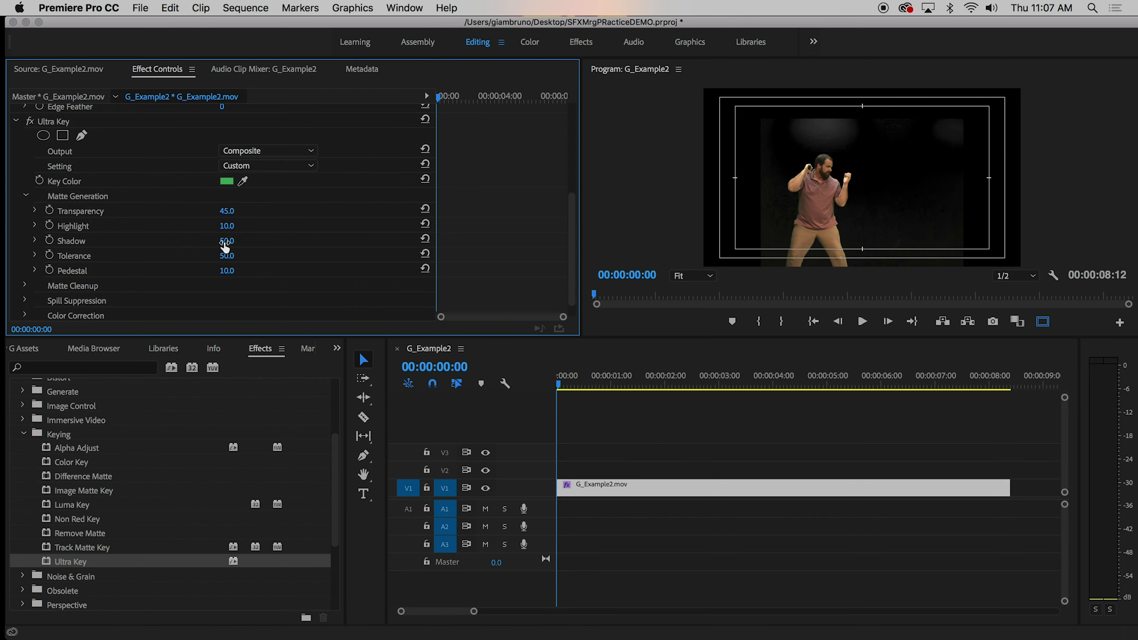
{"action": "mouse_move", "coordinate": [225, 213]}
{"action": "left_mouse_down"}
{"action": "mouse_move", "coordinate": [274, 212]}
{"action": "mouse_move", "coordinate": [218, 212]}
{"action": "mouse_move", "coordinate": [238, 212]}
{"action": "mouse_move", "coordinate": [223, 229]}
{"action": "left_mouse_up"}
Relaunch Mouseposé and set Ultra Key's Matte Generation Highlight to 0 in Premiere Pro
{"action": "mouse_move", "coordinate": [2, 287]}
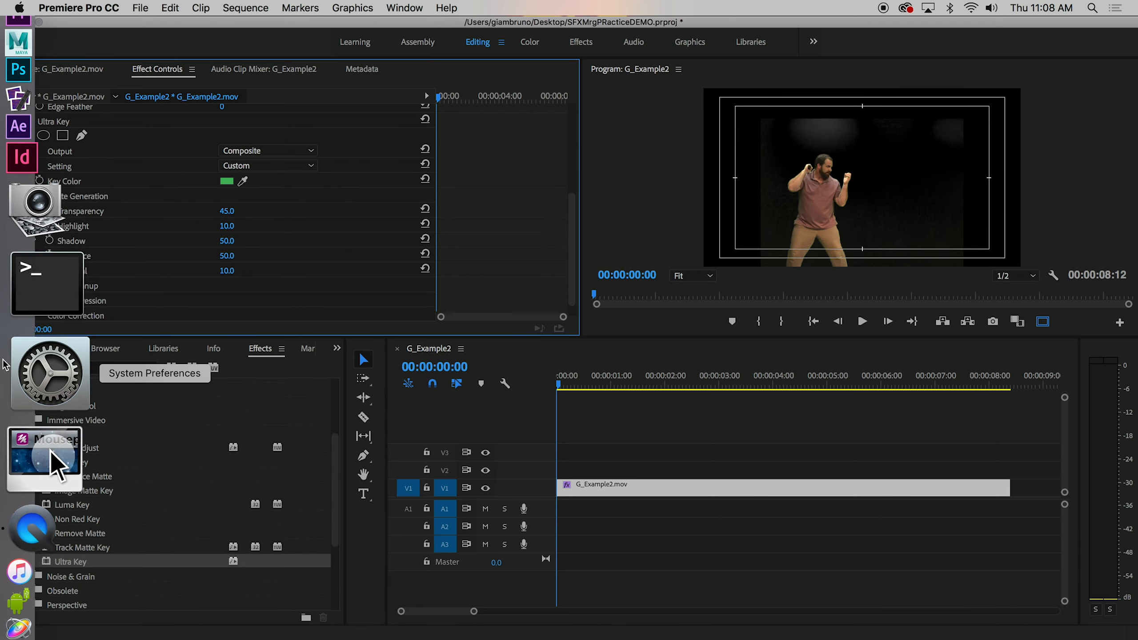
{"action": "left_click", "coordinate": [35, 394]}
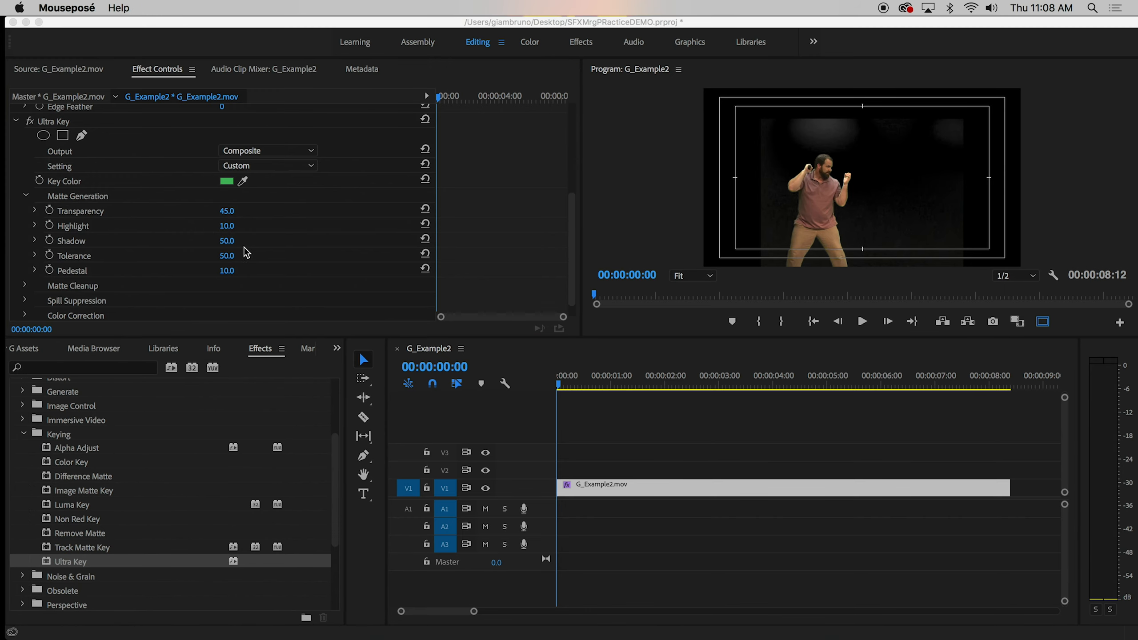
{"action": "left_click", "coordinate": [228, 231]}
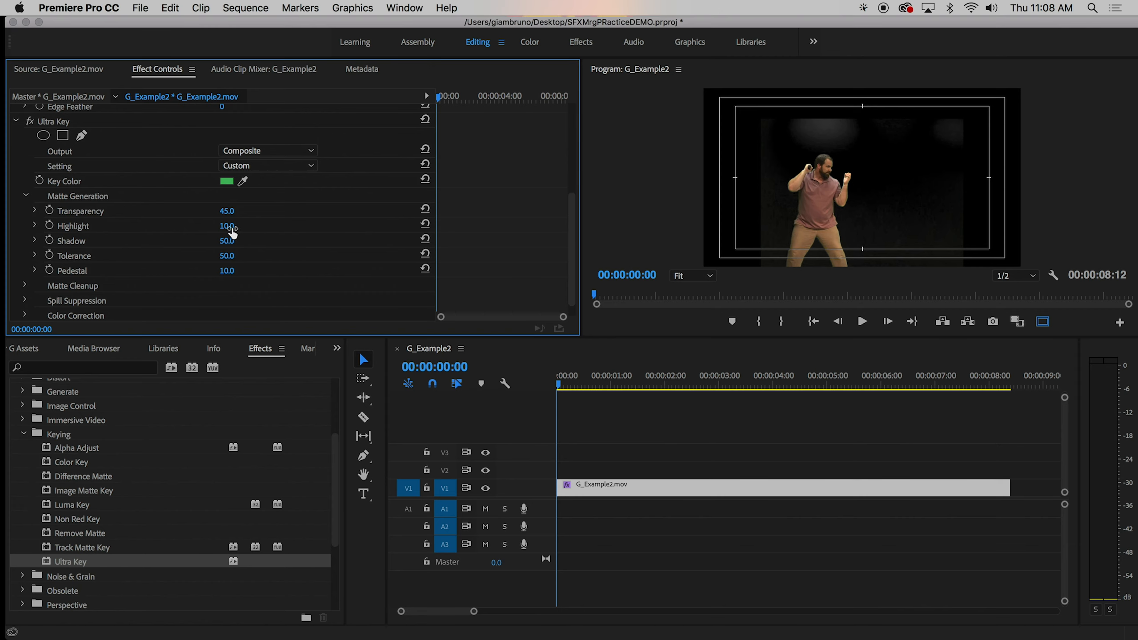
{"action": "mouse_move", "coordinate": [228, 228]}
{"action": "left_mouse_down"}
{"action": "mouse_move", "coordinate": [242, 228]}
{"action": "mouse_move", "coordinate": [222, 228]}
{"action": "left_mouse_up"}
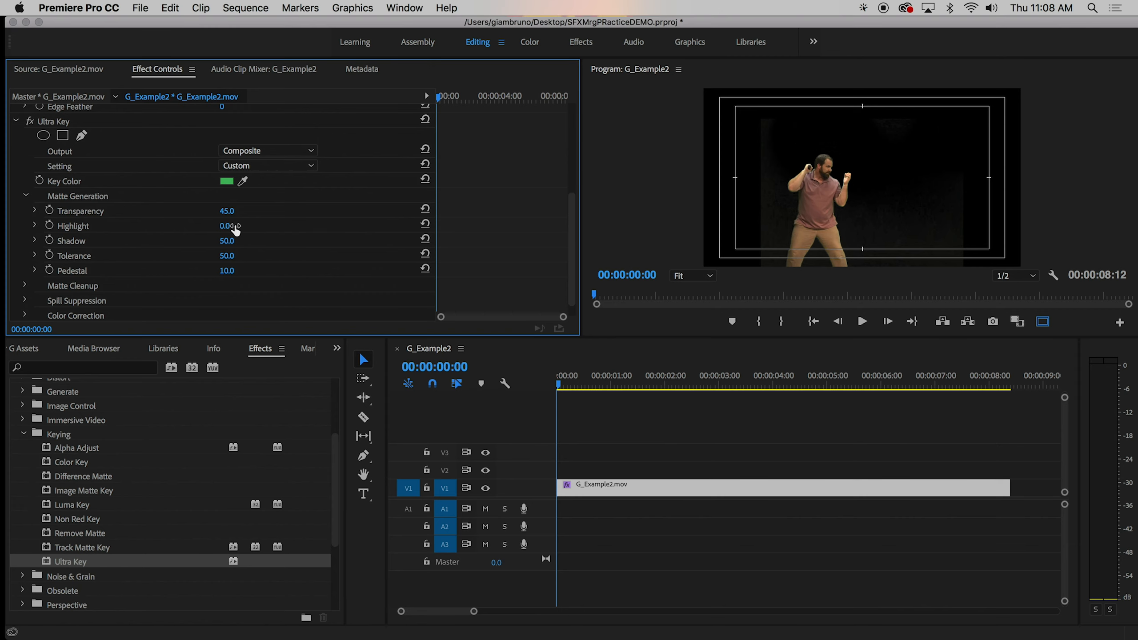
Lower Ultra Key's Matte Generation Shadow to 47 and further to 42, checking the key at 00:00:06:04
{"action": "left_click_drag", "start_coordinate": [229, 245], "coordinate": [225, 241]}
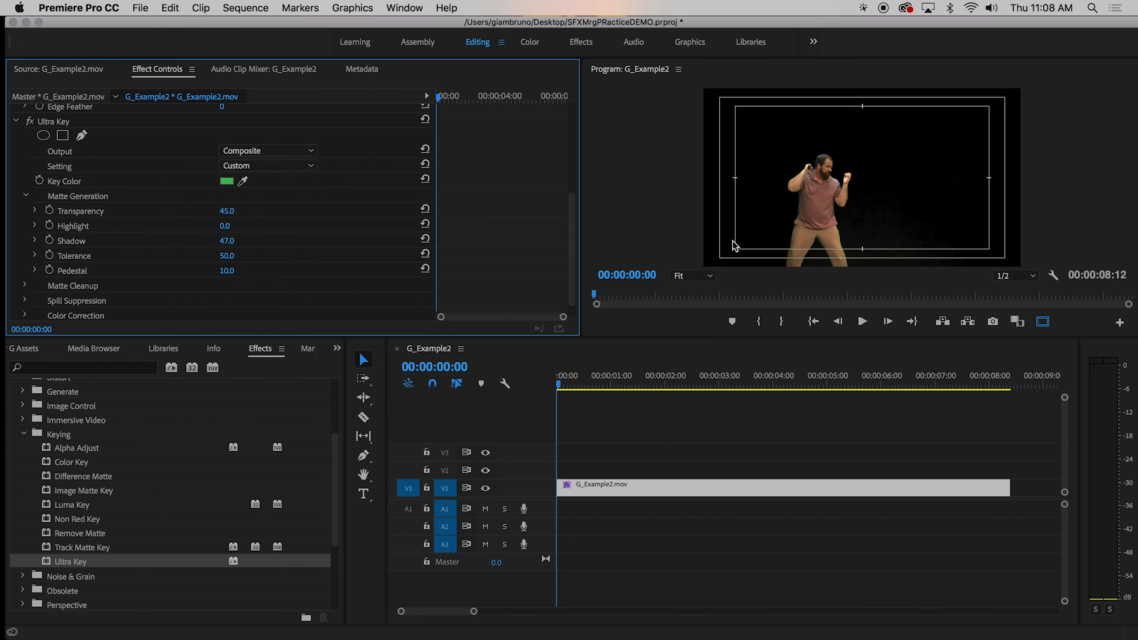
{"action": "left_click_drag", "start_coordinate": [630, 388], "coordinate": [887, 406]}
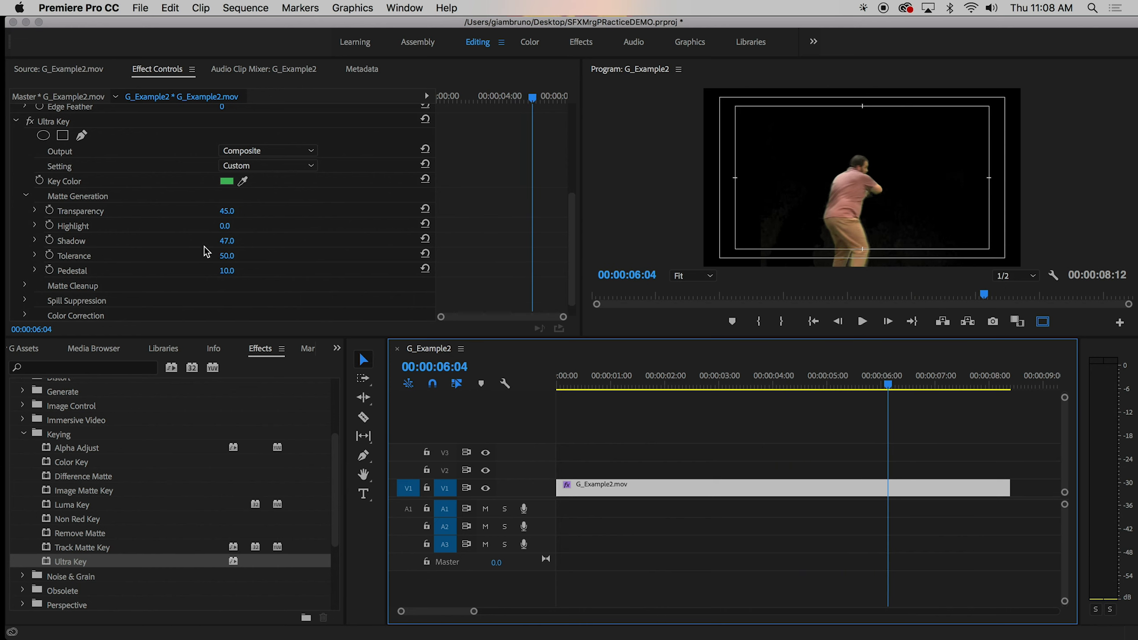
{"action": "left_click", "coordinate": [224, 242]}
{"action": "left_click_drag", "start_coordinate": [224, 243], "coordinate": [207, 242]}
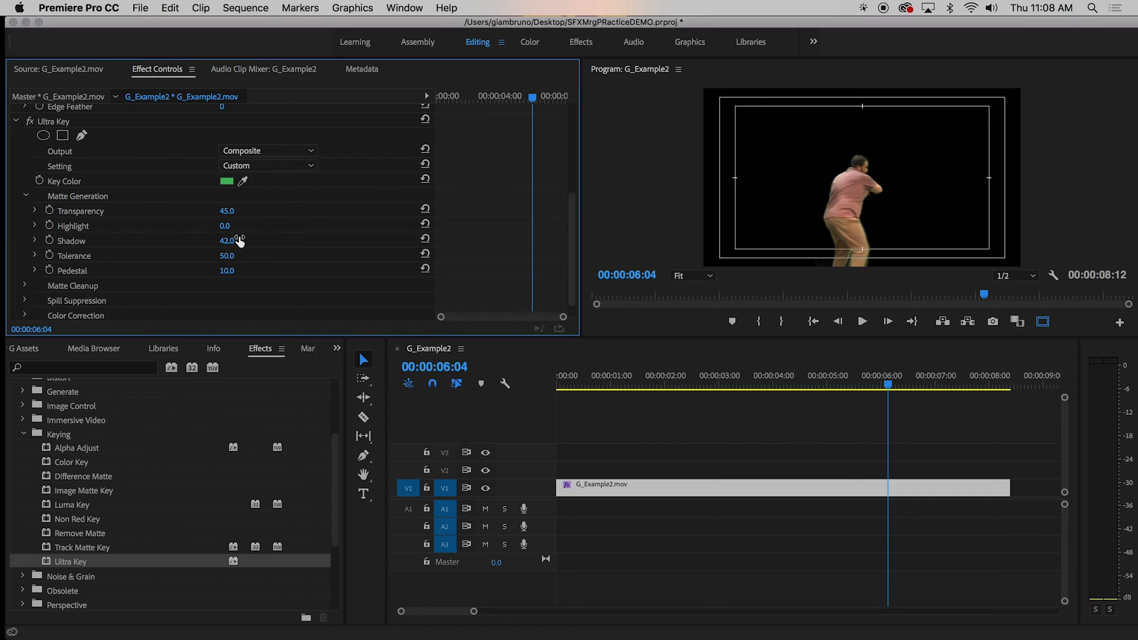
{"action": "mouse_move", "coordinate": [227, 256]}
{"action": "left_mouse_down"}
{"action": "mouse_move", "coordinate": [266, 256]}
{"action": "mouse_move", "coordinate": [200, 256]}
{"action": "mouse_move", "coordinate": [226, 256]}
{"action": "left_mouse_up"}
Set Ultra Key's Matte Cleanup values to Choke 22 and Soften 41
{"action": "scroll", "coordinate": [67, 280], "scroll_direction": "down", "scroll_amount": 2}
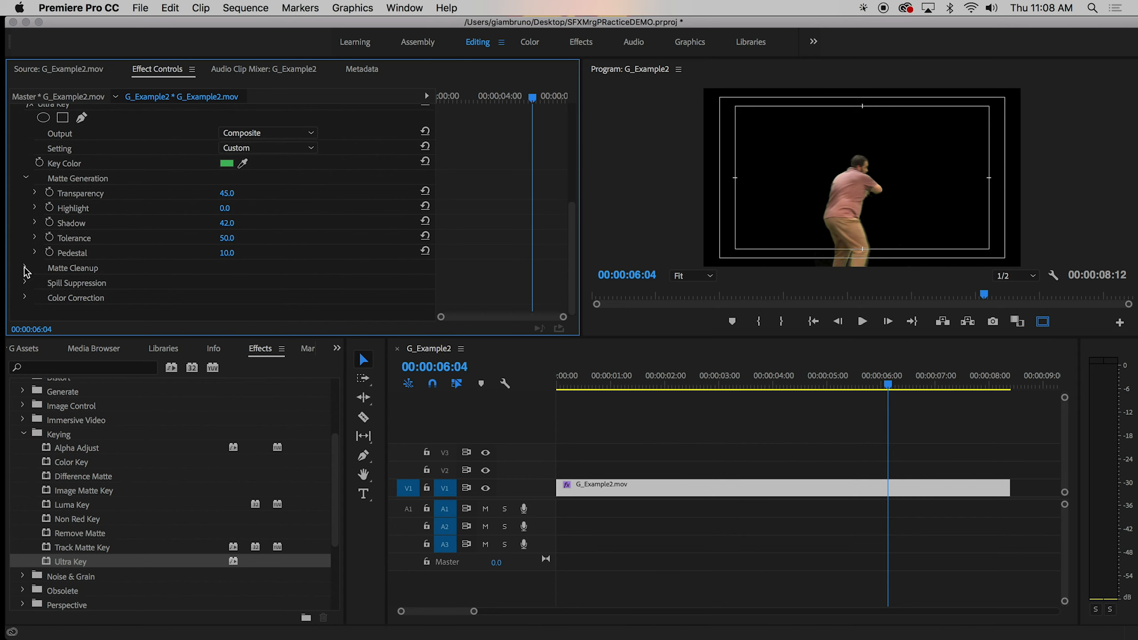
{"action": "left_click", "coordinate": [25, 271]}
{"action": "scroll", "coordinate": [185, 272], "scroll_direction": "down", "scroll_amount": 2}
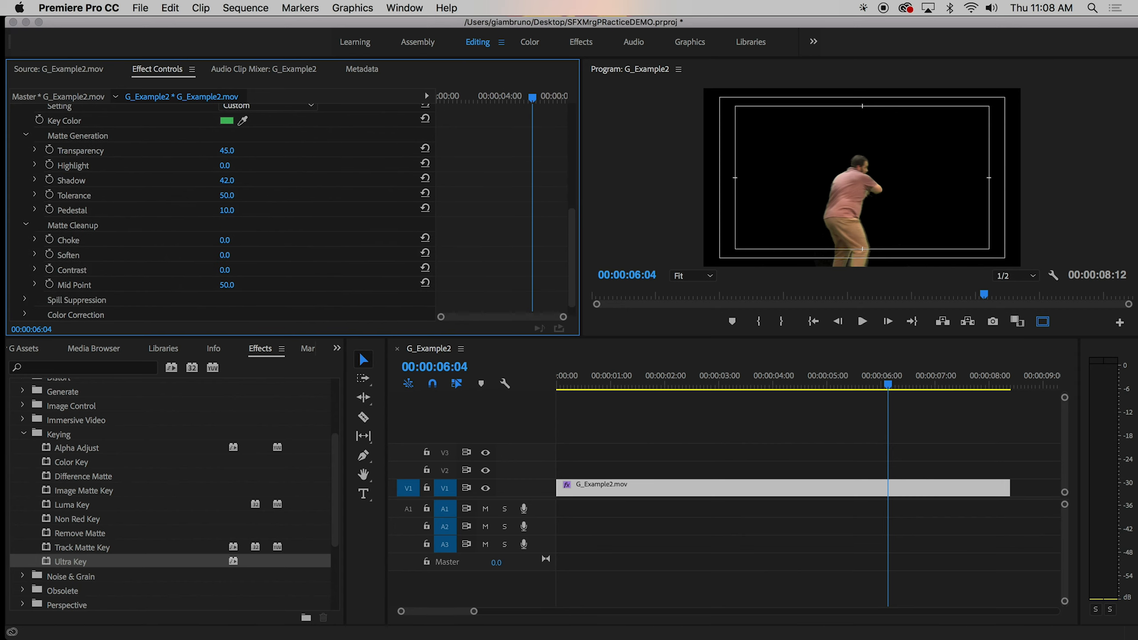
{"action": "mouse_move", "coordinate": [224, 239]}
{"action": "left_mouse_down"}
{"action": "mouse_move", "coordinate": [269, 240]}
{"action": "mouse_move", "coordinate": [231, 239]}
{"action": "left_mouse_up"}
{"action": "left_click_drag", "start_coordinate": [224, 255], "coordinate": [252, 255]}
Try a Spill Suppression Spill value of 99 and reduce it to 58, checking the key at 00:00:05:11 and 00:00:03:06
{"action": "left_click", "coordinate": [24, 300]}
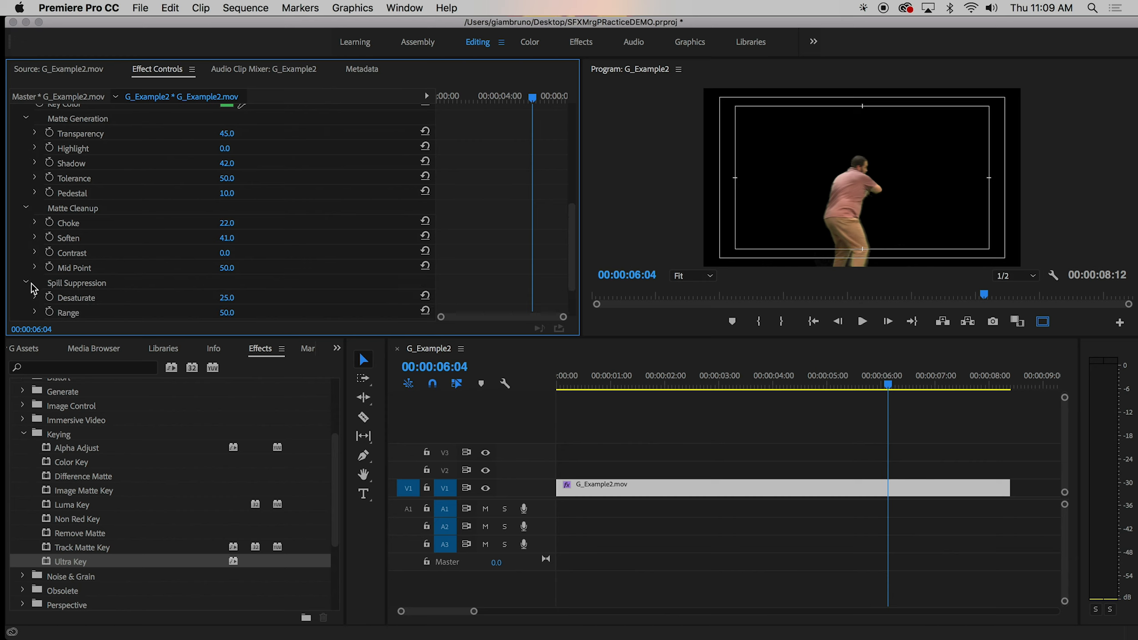
{"action": "left_click_drag", "start_coordinate": [859, 385], "coordinate": [847, 387]}
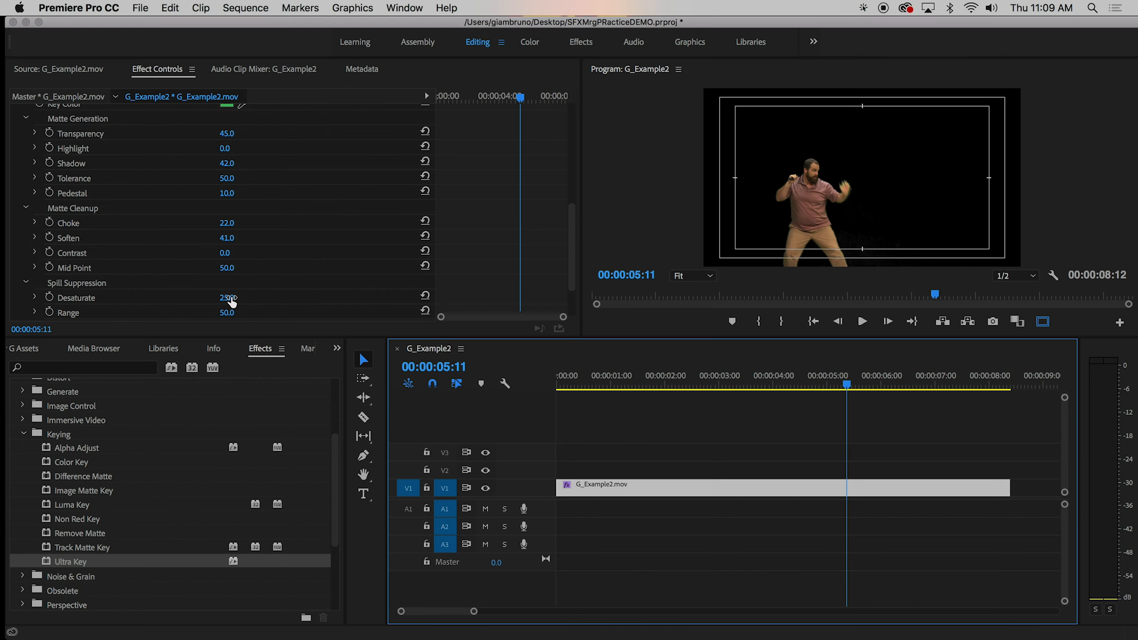
{"action": "scroll", "coordinate": [233, 301], "scroll_direction": "down", "scroll_amount": 2}
{"action": "scroll", "coordinate": [236, 275], "scroll_direction": "down", "scroll_amount": 2}
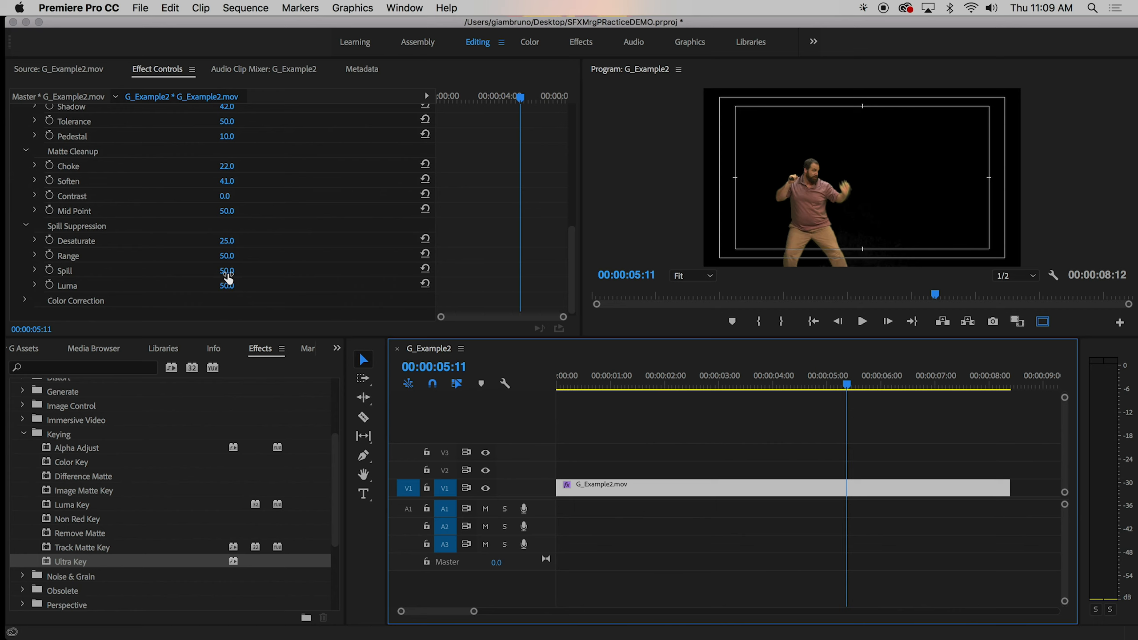
{"action": "left_click", "coordinate": [227, 270]}
{"action": "type", "text": "99"}
{"action": "key", "text": "Return"}
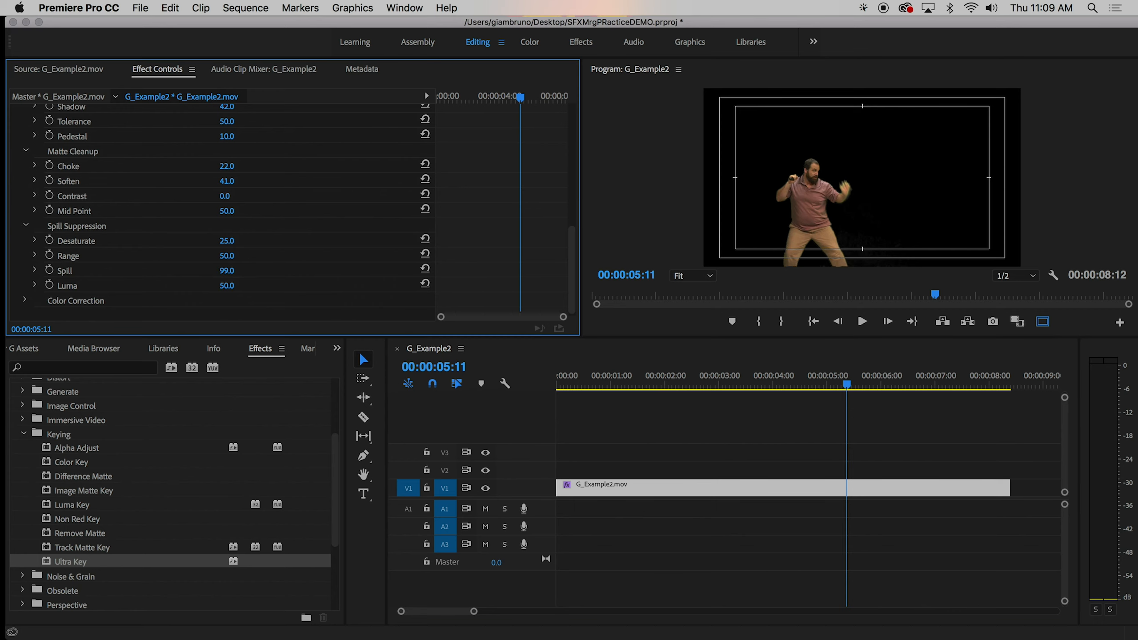
{"action": "mouse_move", "coordinate": [226, 270]}
{"action": "left_mouse_down"}
{"action": "mouse_move", "coordinate": [239, 271]}
{"action": "mouse_move", "coordinate": [172, 270]}
{"action": "mouse_move", "coordinate": [214, 270]}
{"action": "left_mouse_up"}
{"action": "left_click_drag", "start_coordinate": [850, 395], "coordinate": [729, 389]}
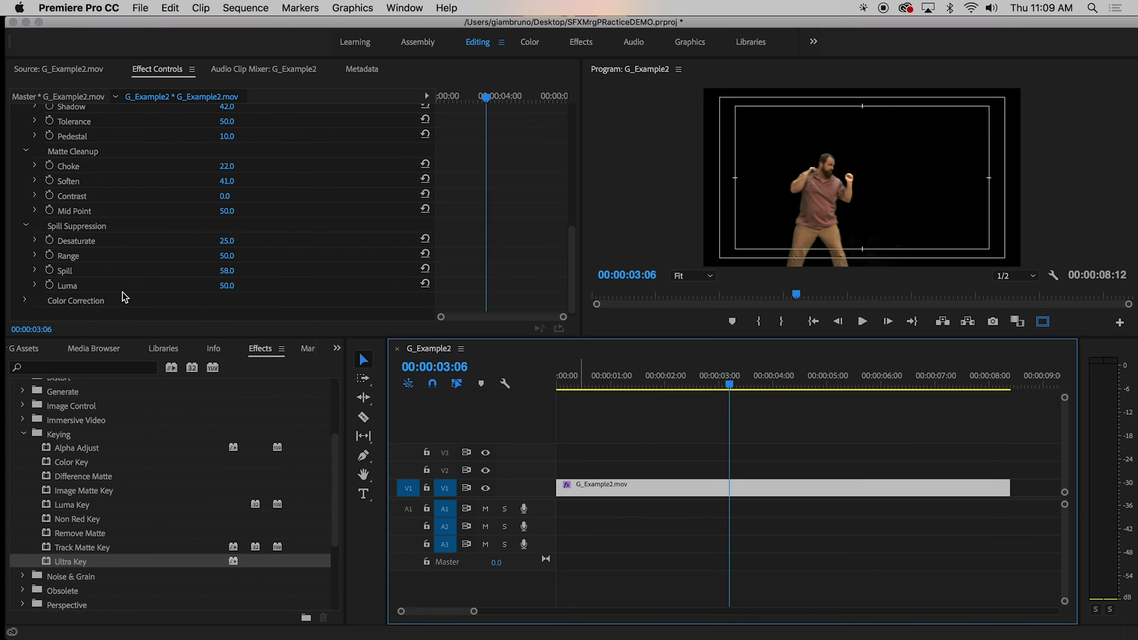
Expand Ultra Key's Color Correction settings and examine the Saturation, Hue and Luminance values
{"action": "left_click", "coordinate": [28, 302]}
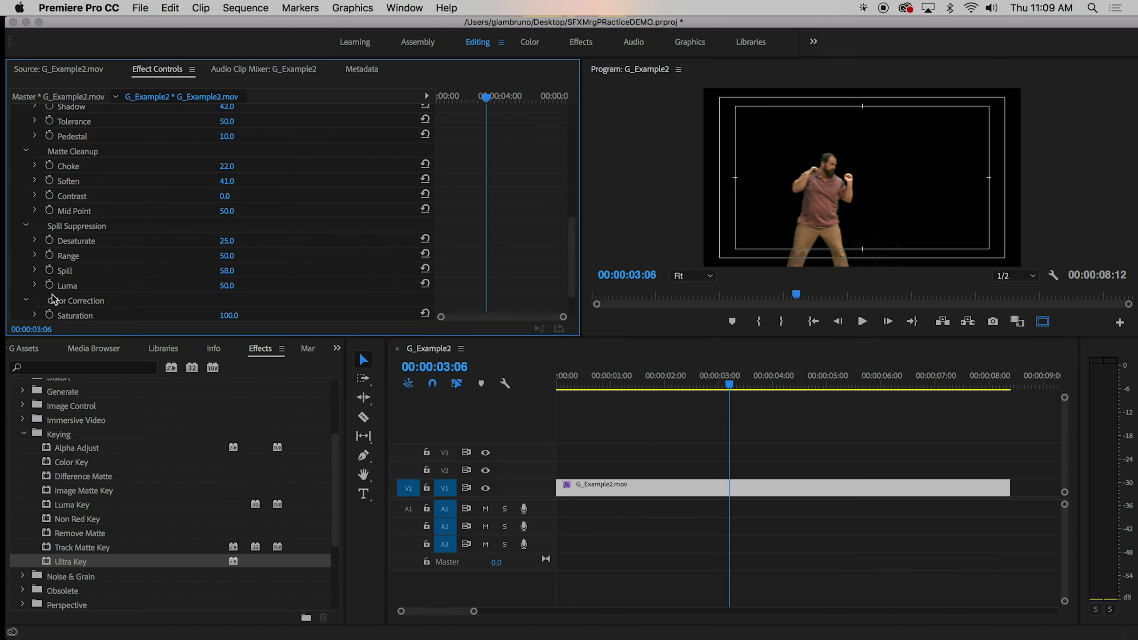
{"action": "scroll", "coordinate": [90, 291], "scroll_direction": "down", "scroll_amount": 3}
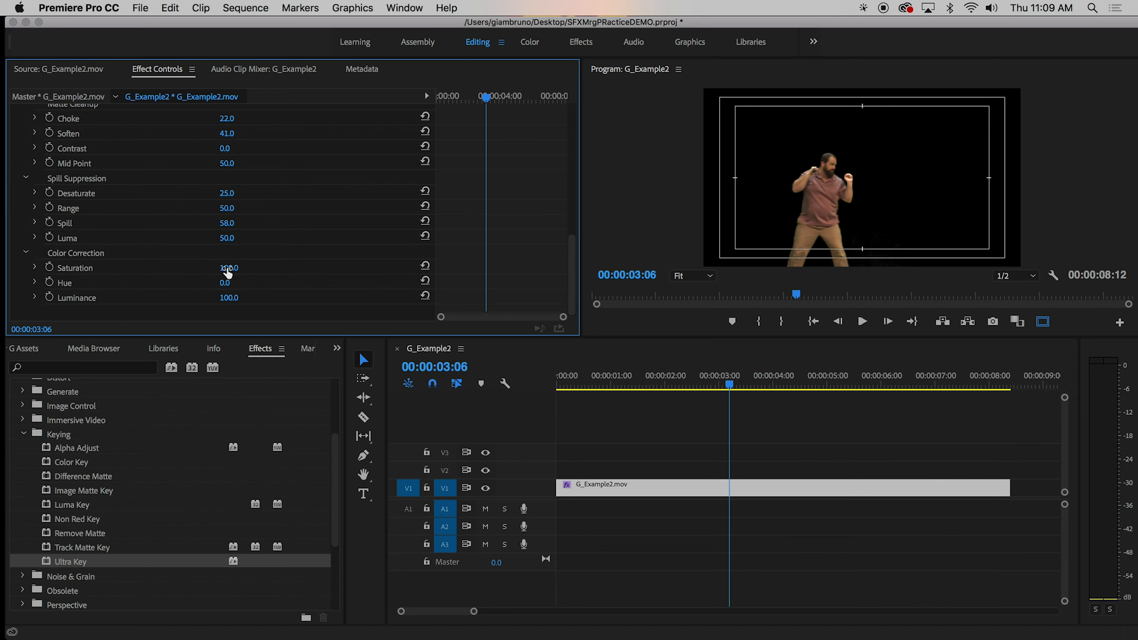
{"action": "mouse_move", "coordinate": [229, 284]}
{"action": "left_mouse_down"}
{"action": "mouse_move", "coordinate": [298, 283]}
{"action": "mouse_move", "coordinate": [238, 283]}
{"action": "left_mouse_up"}
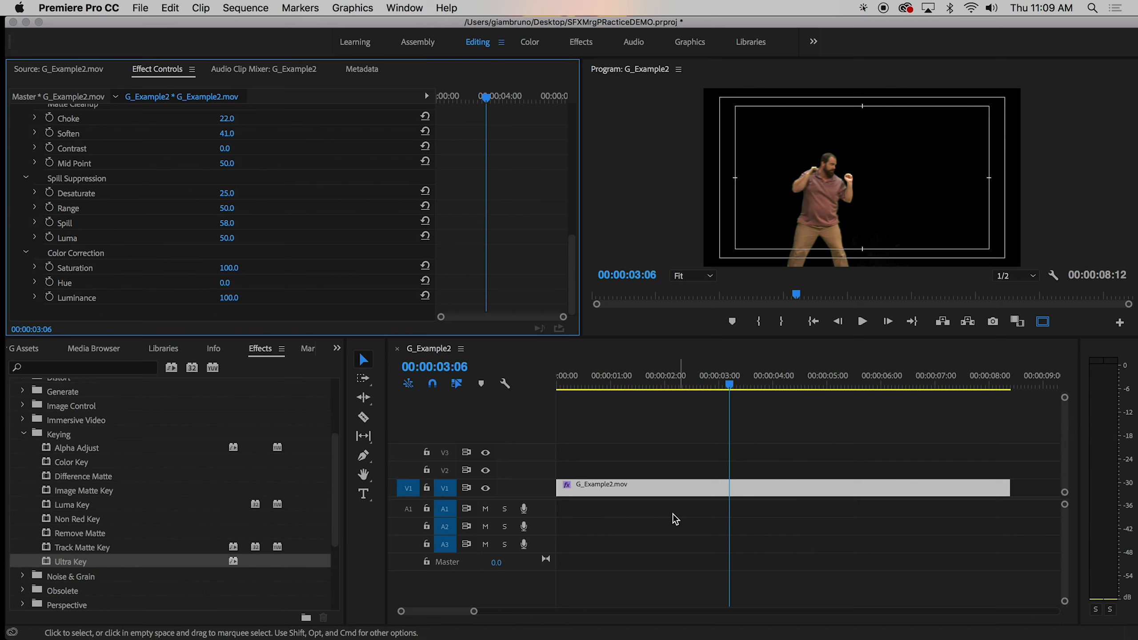
{"action": "left_click", "coordinate": [640, 487]}
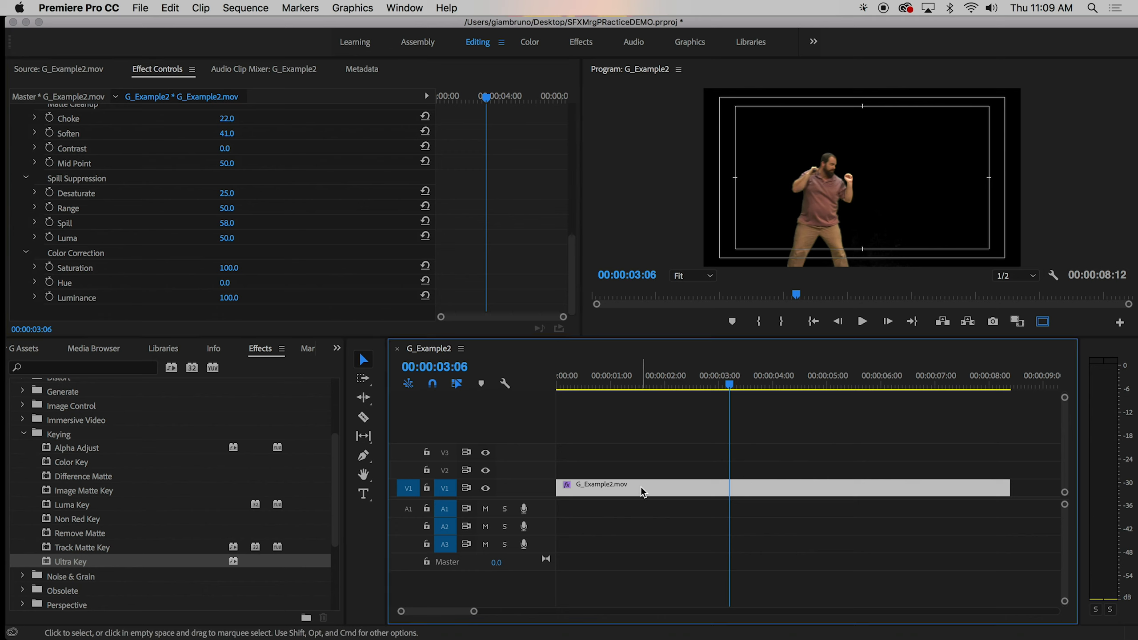
Browse the Mr G Assets bin for a background image and preview full-31.jpg in the Source Monitor
{"action": "left_click", "coordinate": [23, 434]}
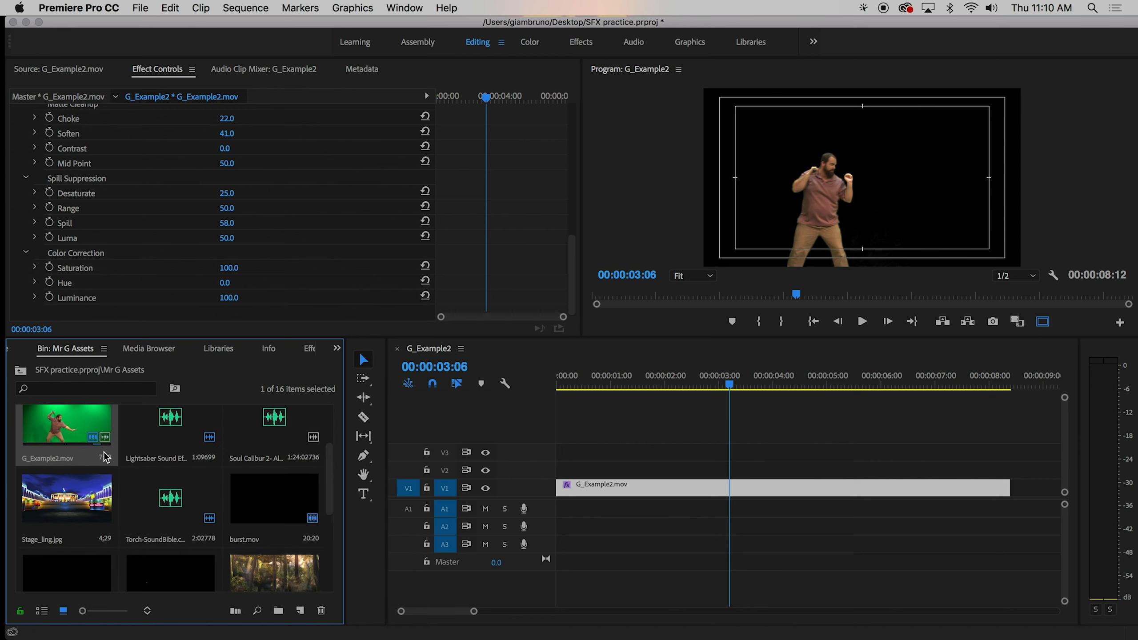
{"action": "scroll", "coordinate": [105, 456], "scroll_direction": "down", "scroll_amount": 5}
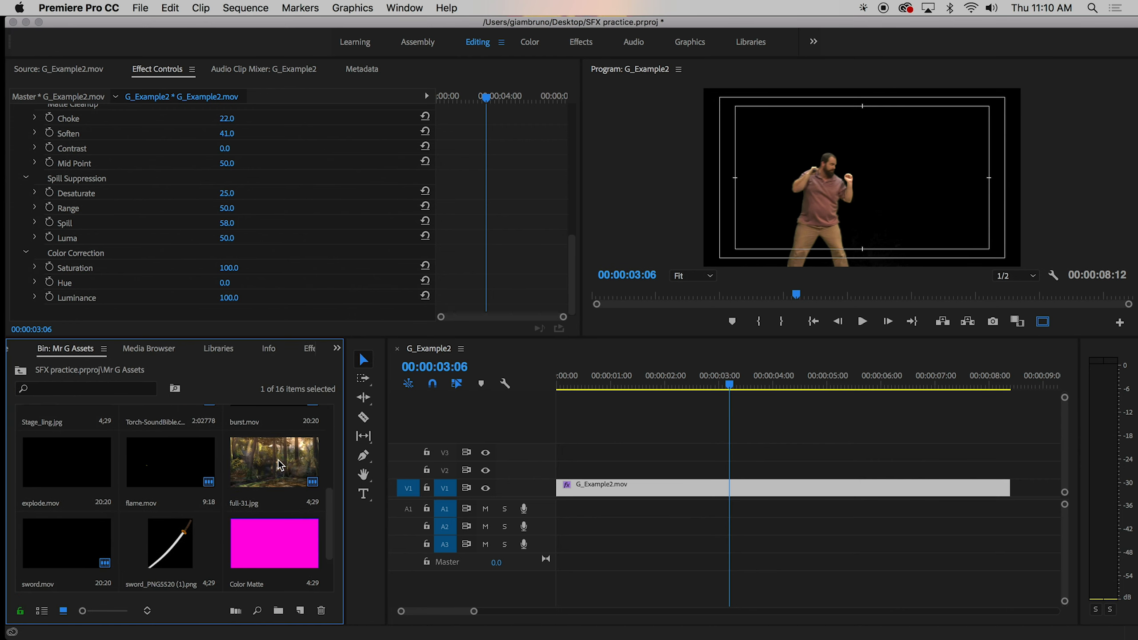
{"action": "scroll", "coordinate": [41, 549], "scroll_direction": "up", "scroll_amount": 2}
{"action": "scroll", "coordinate": [62, 547], "scroll_direction": "down", "scroll_amount": 2}
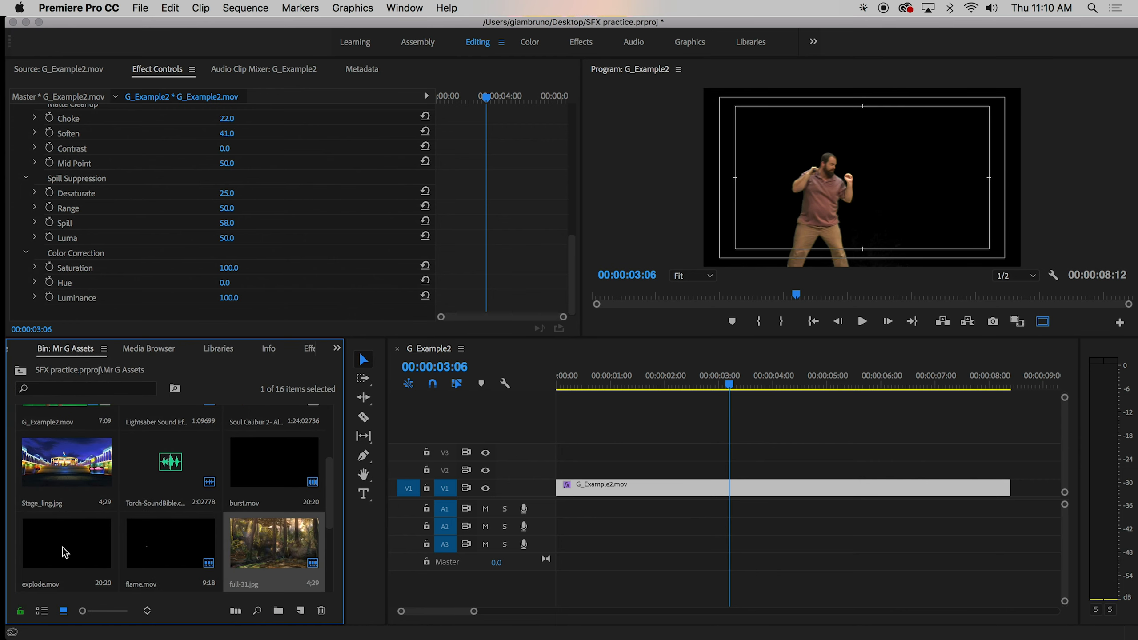
{"action": "left_click", "coordinate": [58, 478]}
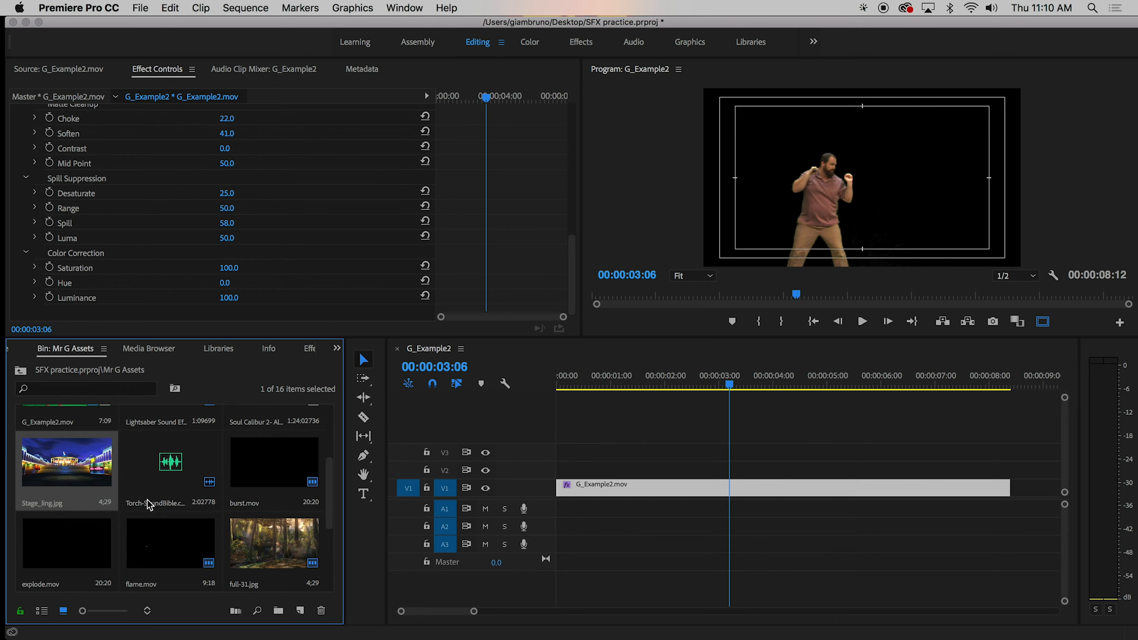
{"action": "left_click", "coordinate": [277, 554]}
{"action": "double_click", "coordinate": [261, 552]}
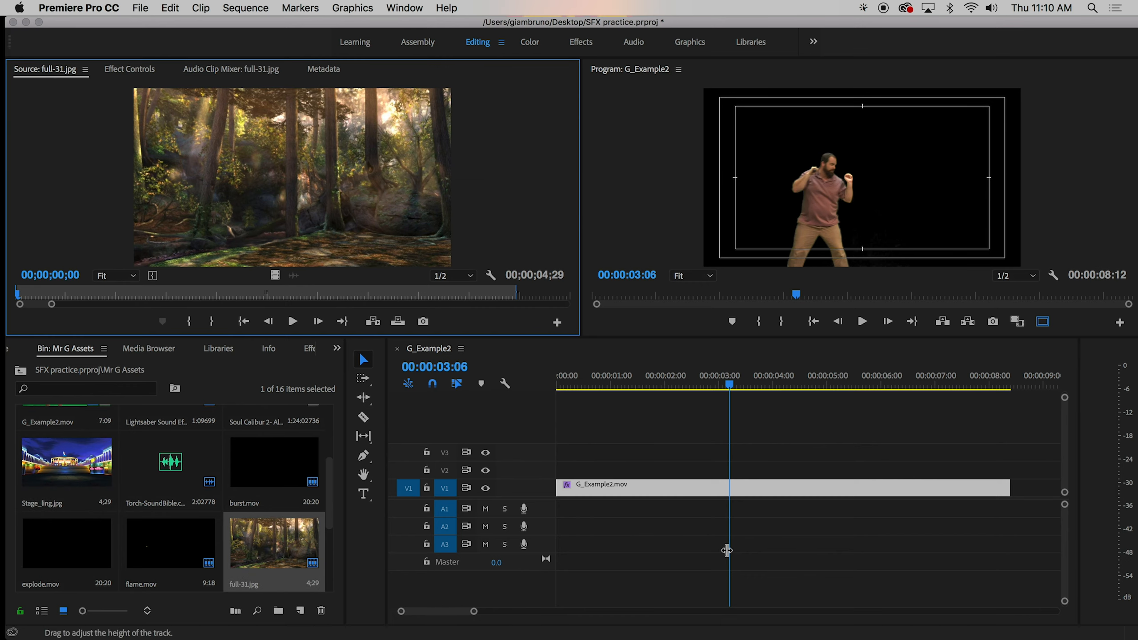
Move the G_Example2.mov clip from track V1 up to V2, keeping its start at the beginning of the sequence
{"action": "mouse_move", "coordinate": [592, 491]}
{"action": "left_mouse_down"}
{"action": "mouse_move", "coordinate": [599, 473]}
{"action": "mouse_move", "coordinate": [599, 490]}
{"action": "left_mouse_up"}
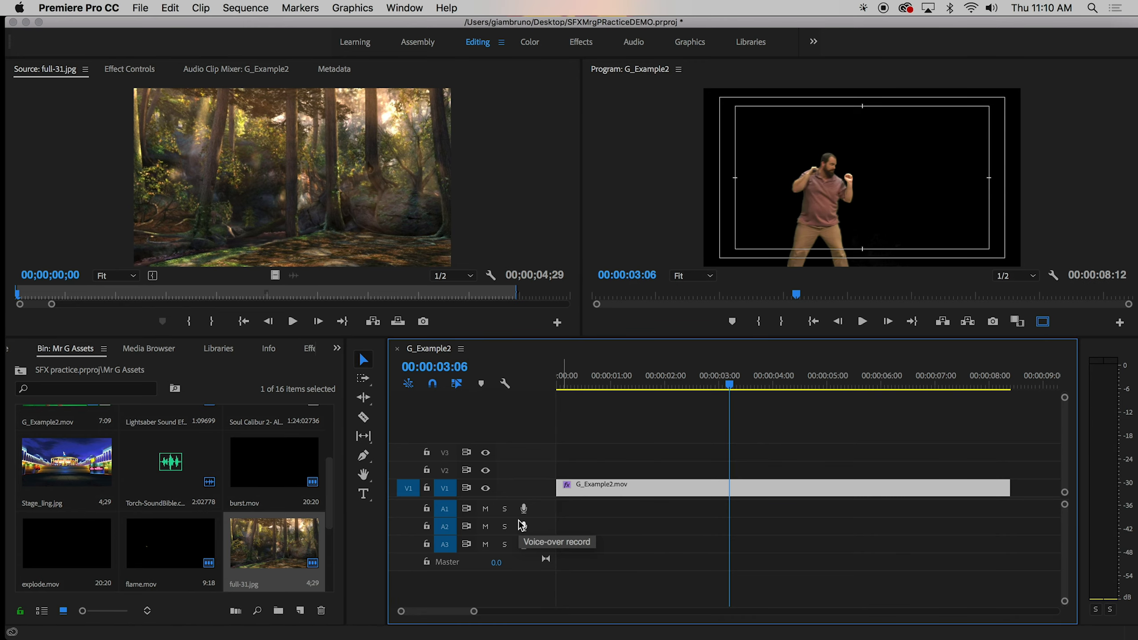
{"action": "left_click", "coordinate": [601, 484]}
{"action": "left_click_drag", "start_coordinate": [604, 486], "coordinate": [605, 475]}
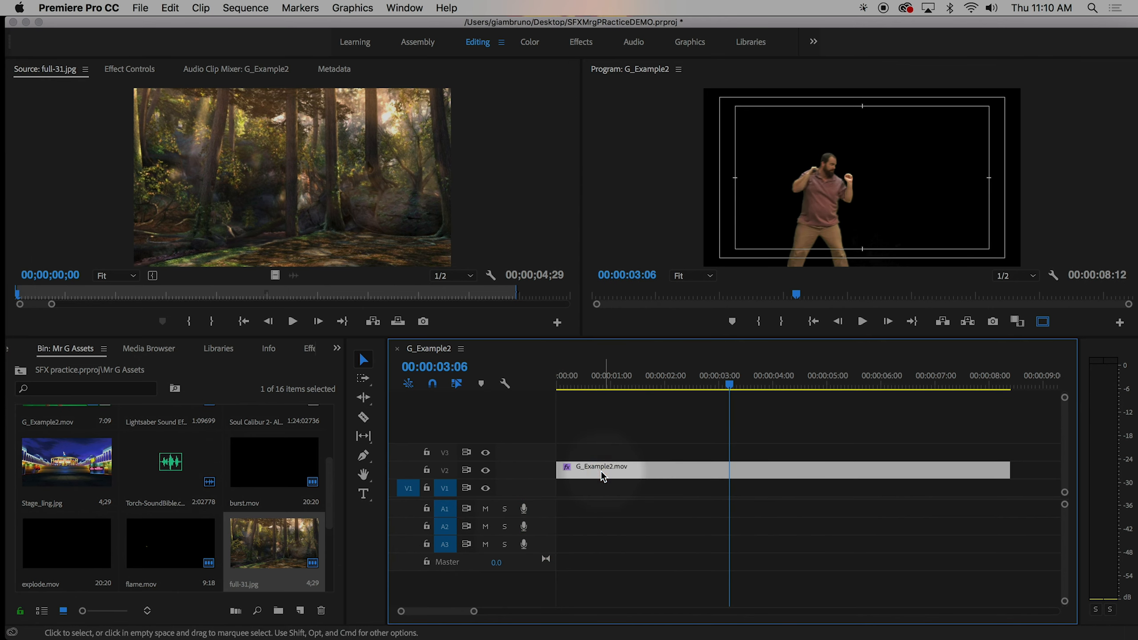
Place full-31.jpg at the start of track V1, extend it to the end of G_Example2.mov and check the composite at 00:00:04:08
{"action": "left_click_drag", "start_coordinate": [264, 559], "coordinate": [533, 493]}
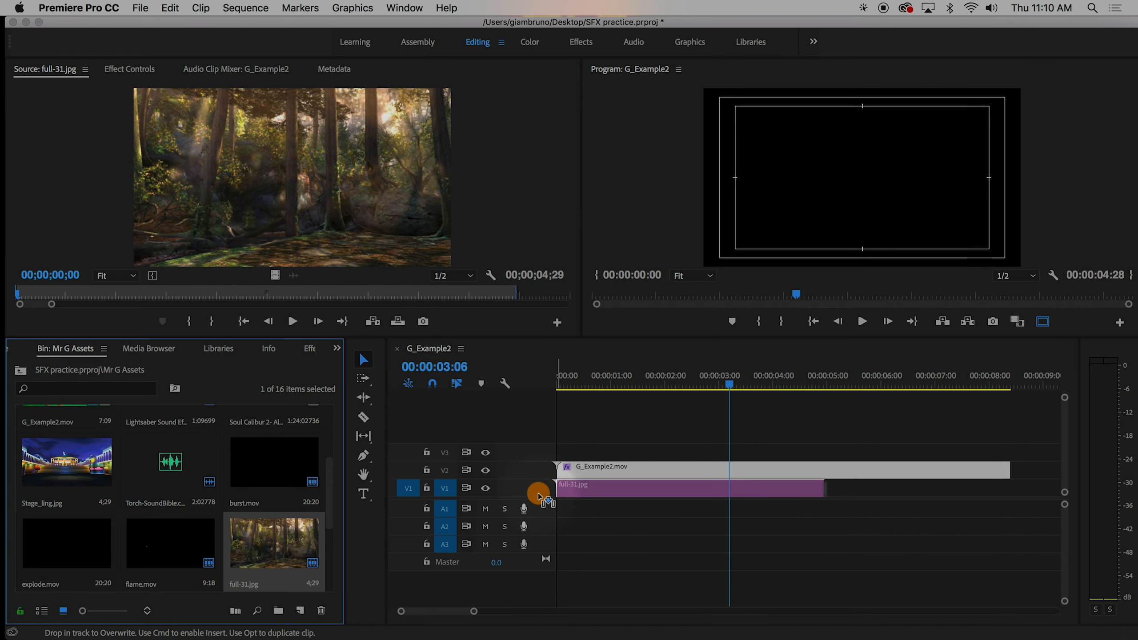
{"action": "left_click_drag", "start_coordinate": [827, 492], "coordinate": [1010, 490]}
{"action": "left_click_drag", "start_coordinate": [892, 385], "coordinate": [787, 386]}
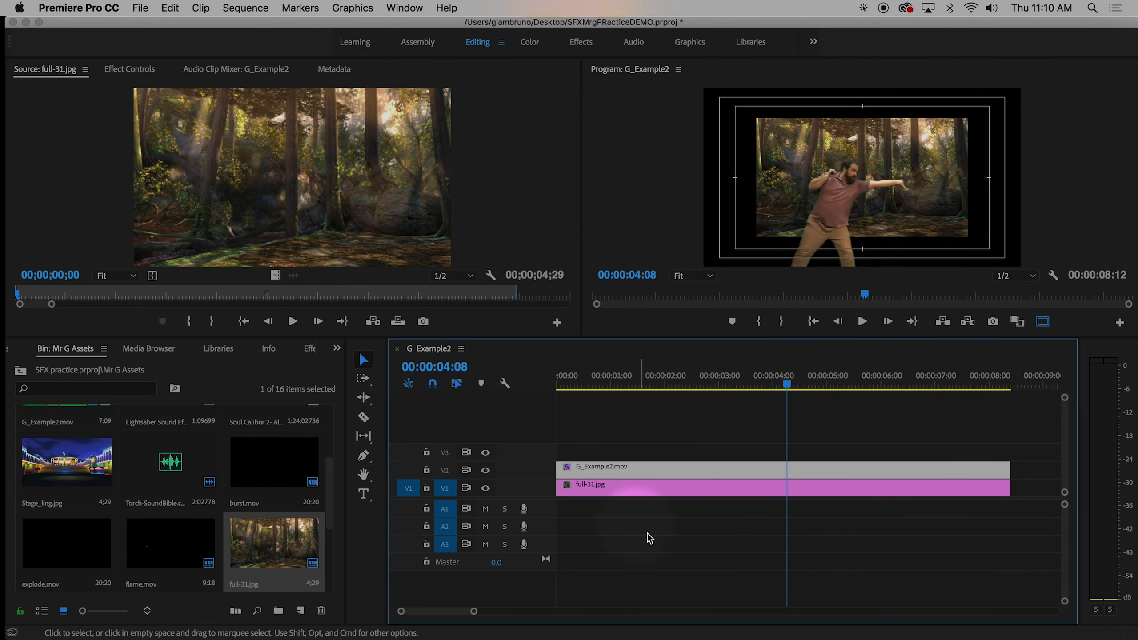
Scale the full-31.jpg clip to the frame size and check the composite up to 00:00:04:29
{"action": "left_click", "coordinate": [679, 492]}
{"action": "right_click", "coordinate": [679, 490]}
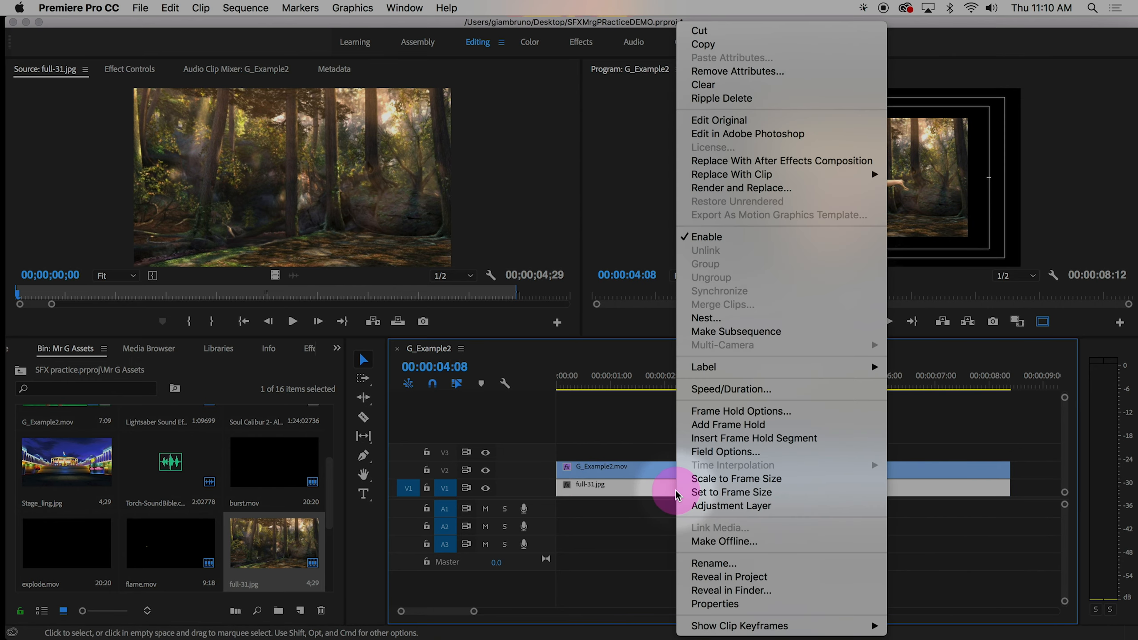
{"action": "left_click", "coordinate": [707, 480]}
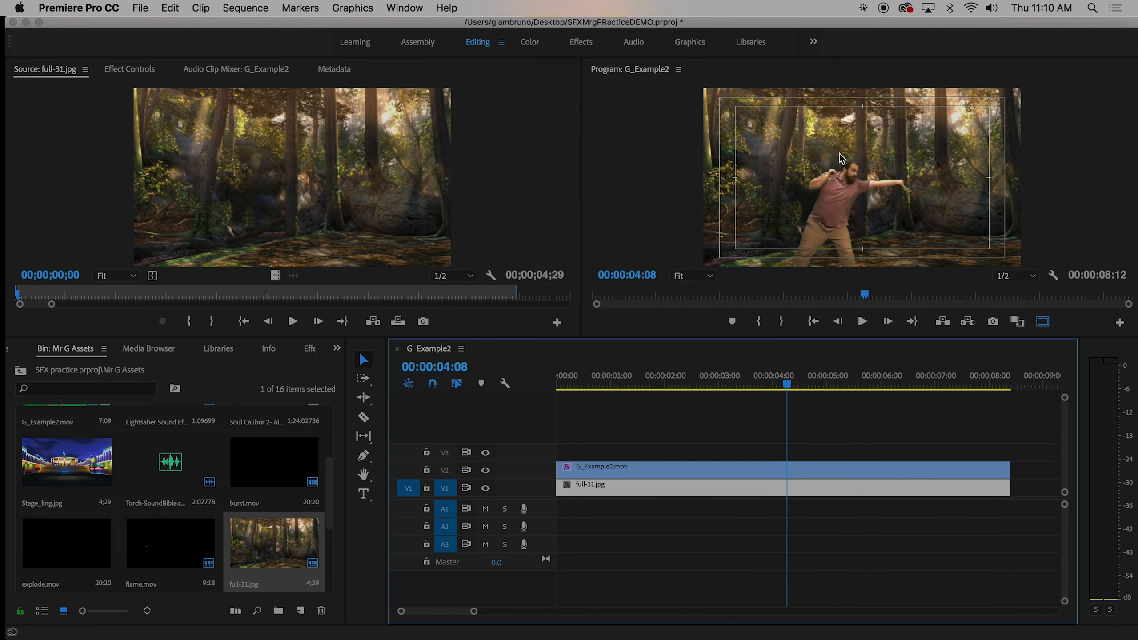
{"action": "left_click", "coordinate": [682, 383]}
{"action": "left_click_drag", "start_coordinate": [681, 386], "coordinate": [824, 387]}
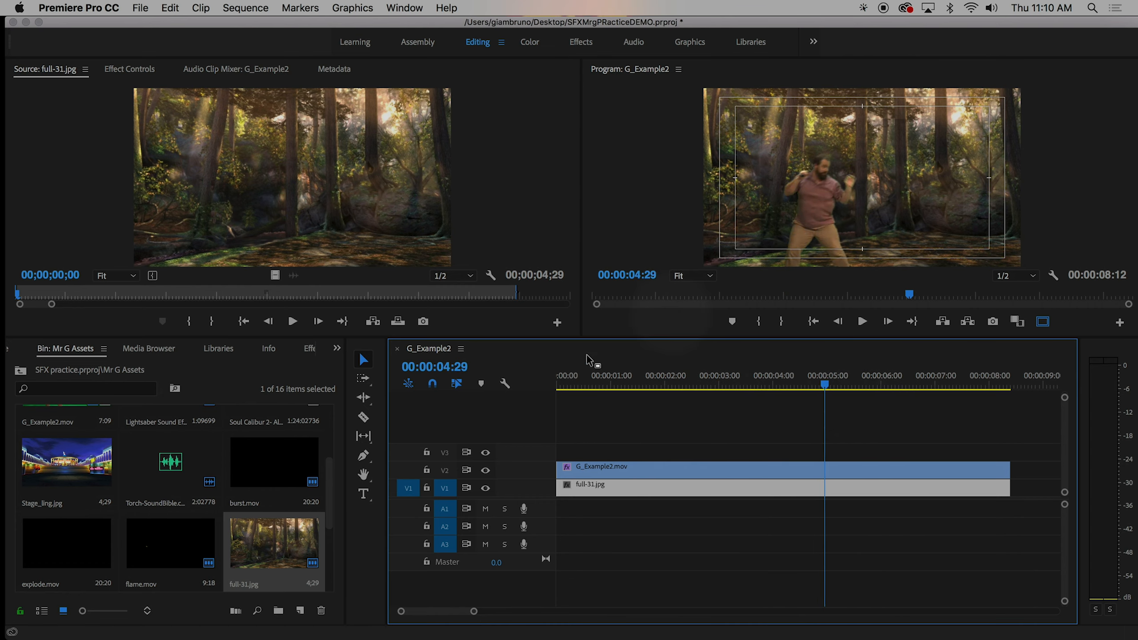
Open the effect settings of G_Example2.mov and resample Ultra Key's Key Color from the green background beside the man
{"action": "double_click", "coordinate": [602, 469]}
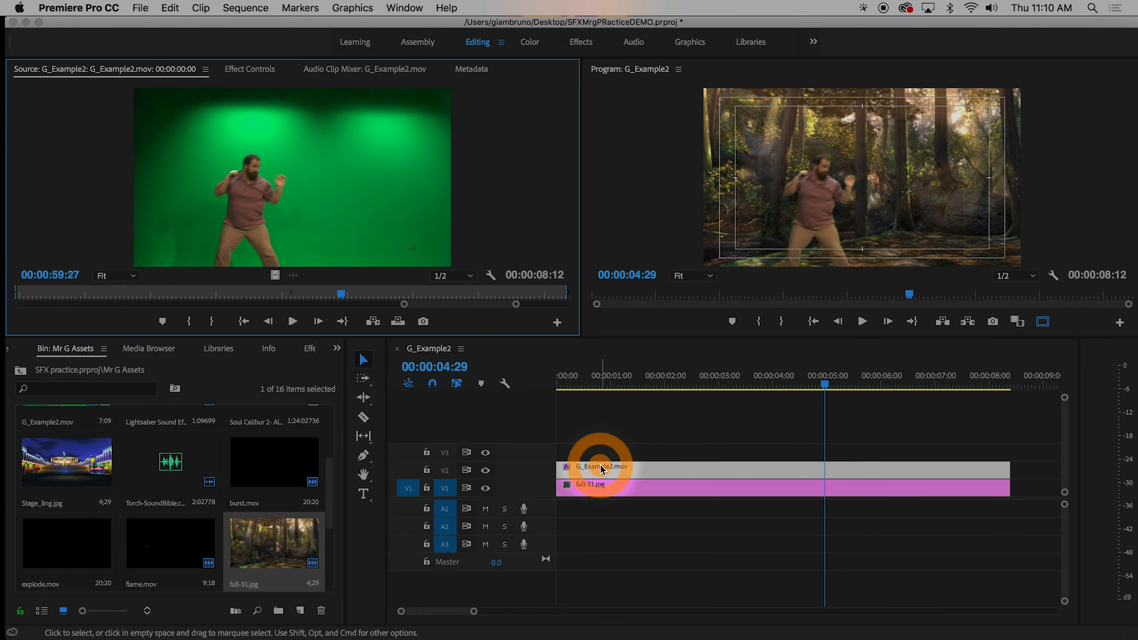
{"action": "left_click", "coordinate": [249, 68]}
{"action": "scroll", "coordinate": [79, 234], "scroll_direction": "down", "scroll_amount": 10}
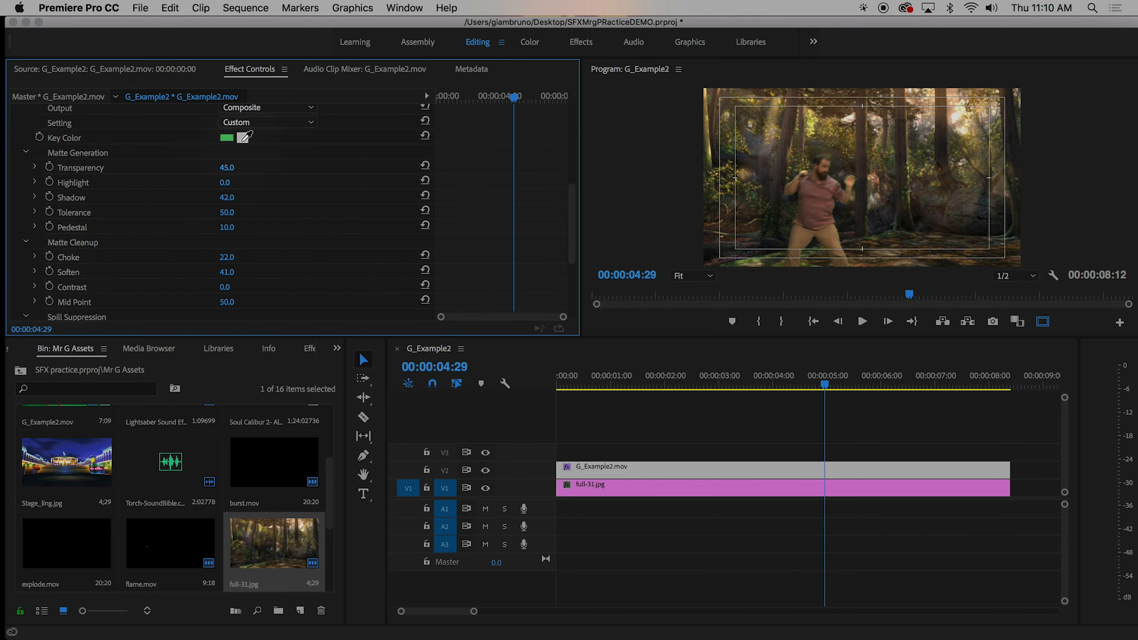
{"action": "left_click", "coordinate": [244, 137]}
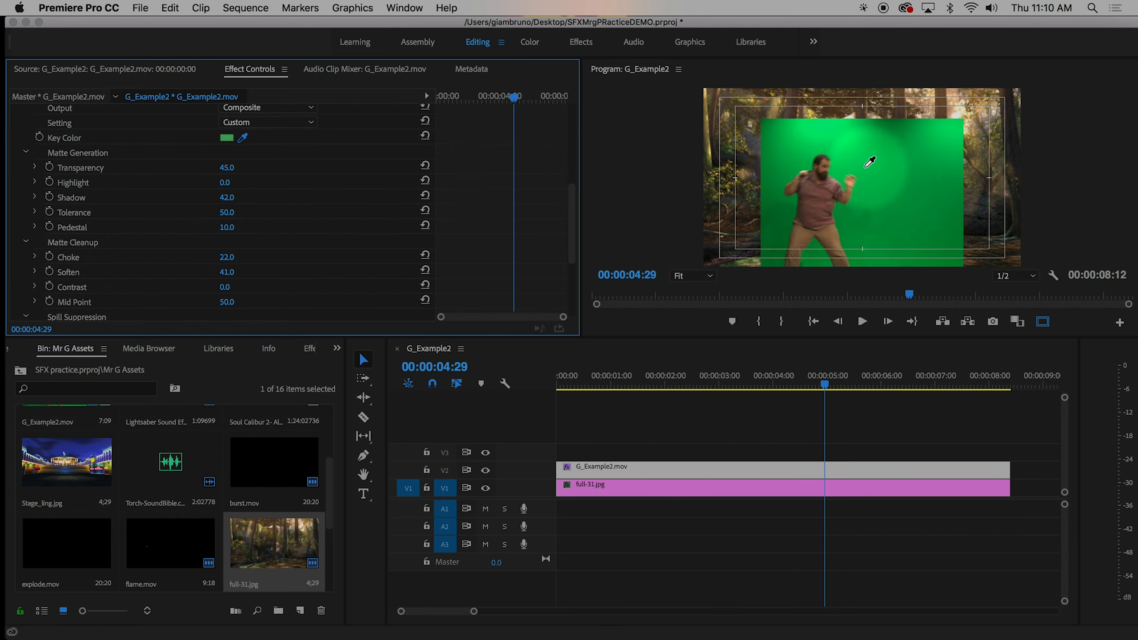
{"action": "left_click", "coordinate": [852, 158]}
Quit Mouseposé and resample Ultra Key's Key Color in Premiere Pro from the green background near the man's raised hand
{"action": "right_click", "coordinate": [25, 395]}
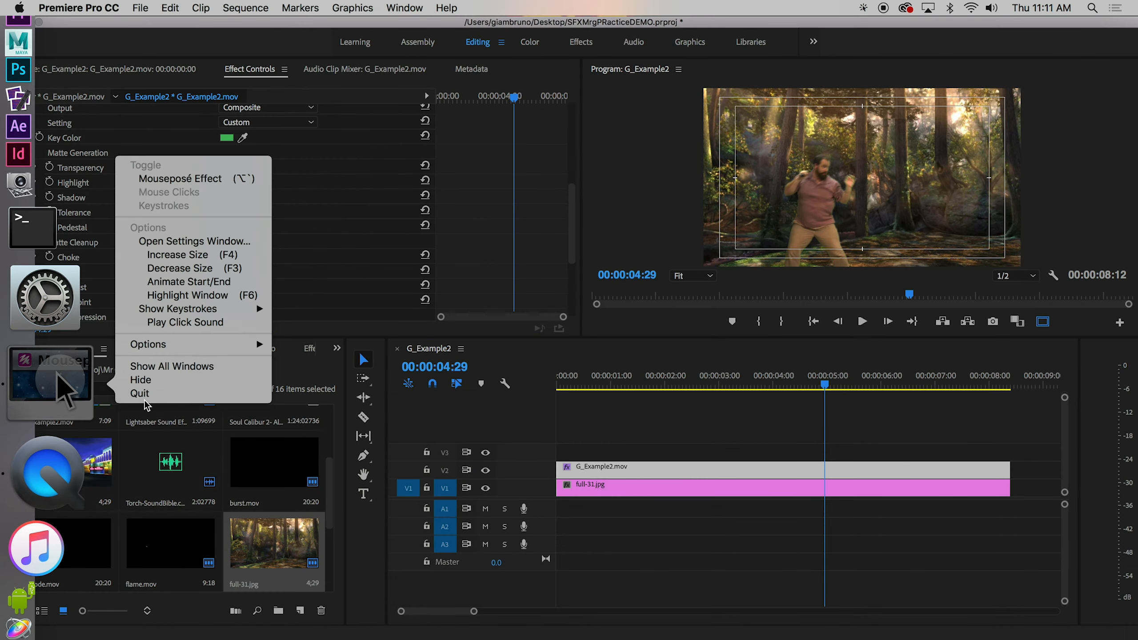
{"action": "left_click", "coordinate": [144, 394]}
{"action": "right_click", "coordinate": [44, 392]}
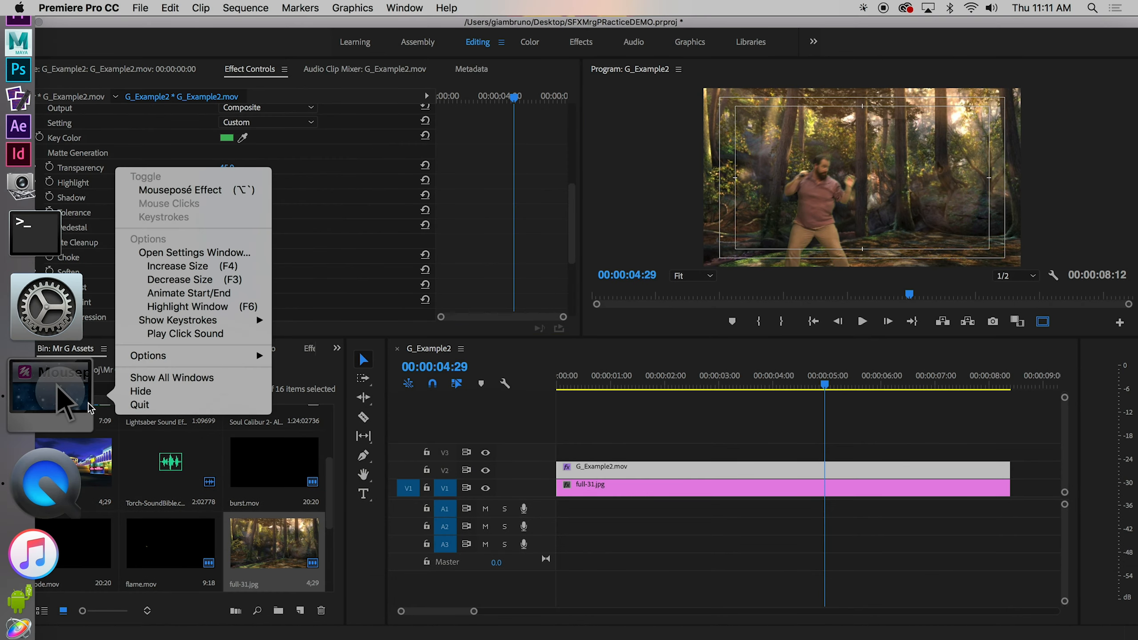
{"action": "left_click", "coordinate": [252, 183]}
{"action": "left_click_drag", "start_coordinate": [242, 137], "coordinate": [999, 196]}
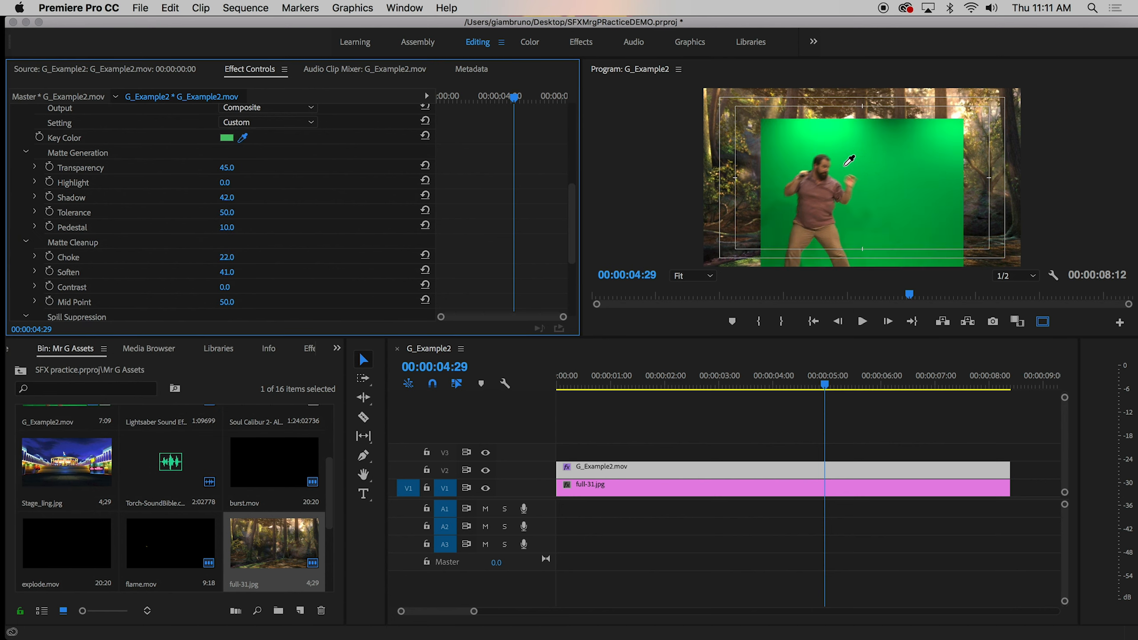
{"action": "left_click_drag", "start_coordinate": [845, 166], "coordinate": [844, 168]}
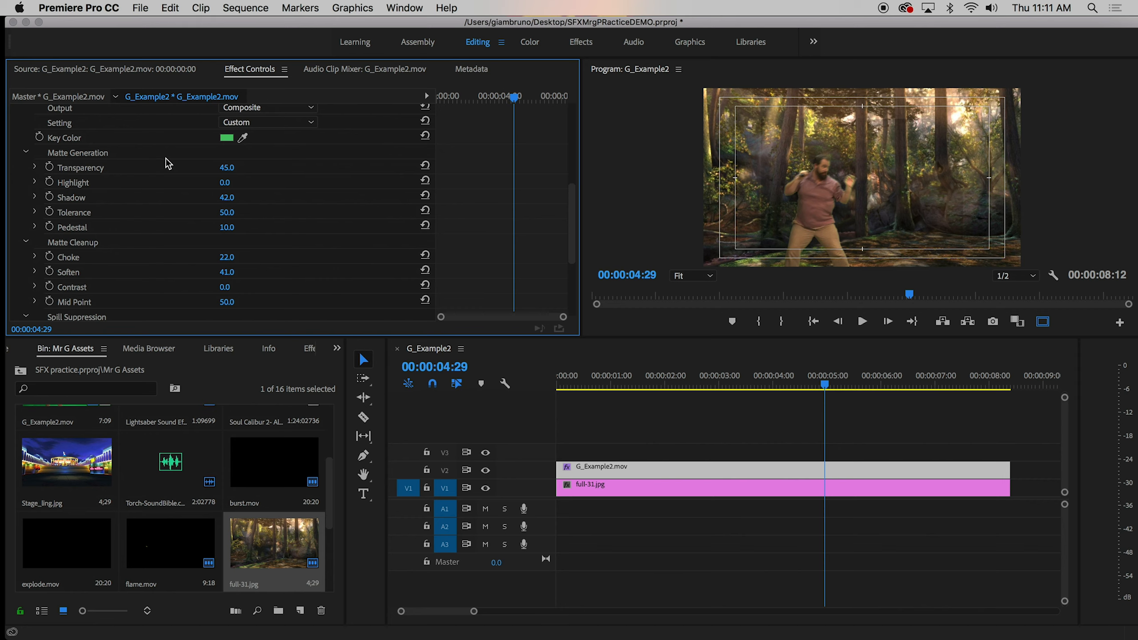
Set Ultra Key's Matte Generation Shadow to 0 and check the key at 00:00:02:25 and 00:00:02:20
{"action": "mouse_move", "coordinate": [225, 183]}
{"action": "left_mouse_down"}
{"action": "mouse_move", "coordinate": [260, 184]}
{"action": "mouse_move", "coordinate": [225, 183]}
{"action": "left_mouse_up"}
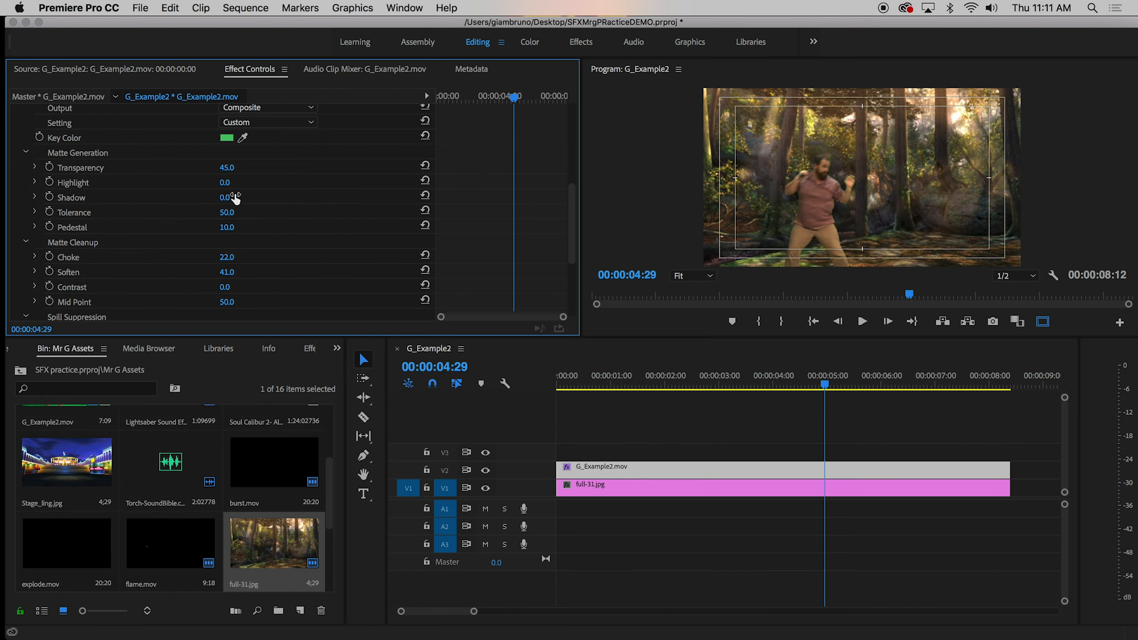
{"action": "left_click_drag", "start_coordinate": [819, 381], "coordinate": [712, 380]}
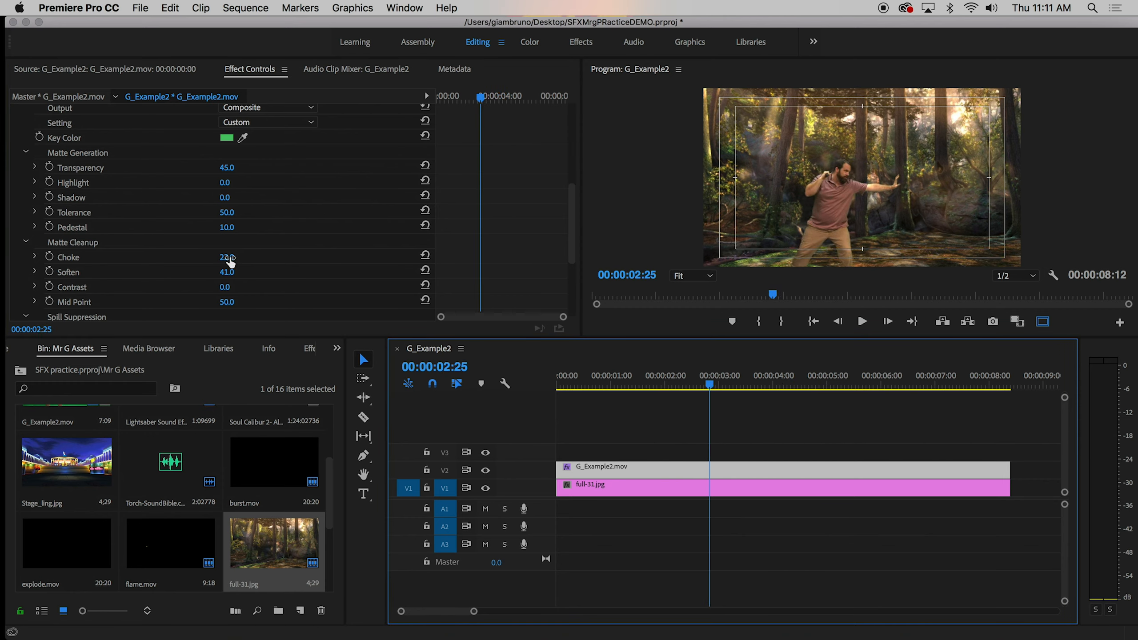
{"action": "mouse_move", "coordinate": [717, 390]}
{"action": "left_mouse_down"}
{"action": "mouse_move", "coordinate": [635, 385]}
{"action": "mouse_move", "coordinate": [685, 406]}
{"action": "mouse_move", "coordinate": [707, 397]}
{"action": "left_mouse_up"}
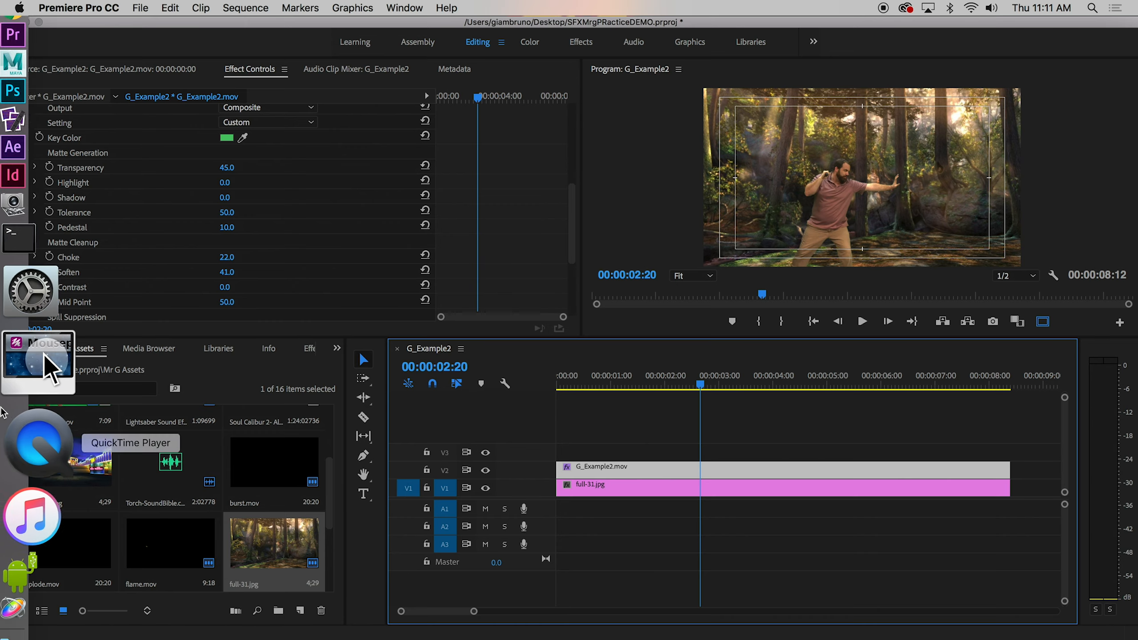
Relaunch Mouseposé, return to Premiere Pro and check the composite at 00:00:01:12 and 00:00:01:05
{"action": "left_click", "coordinate": [57, 386]}
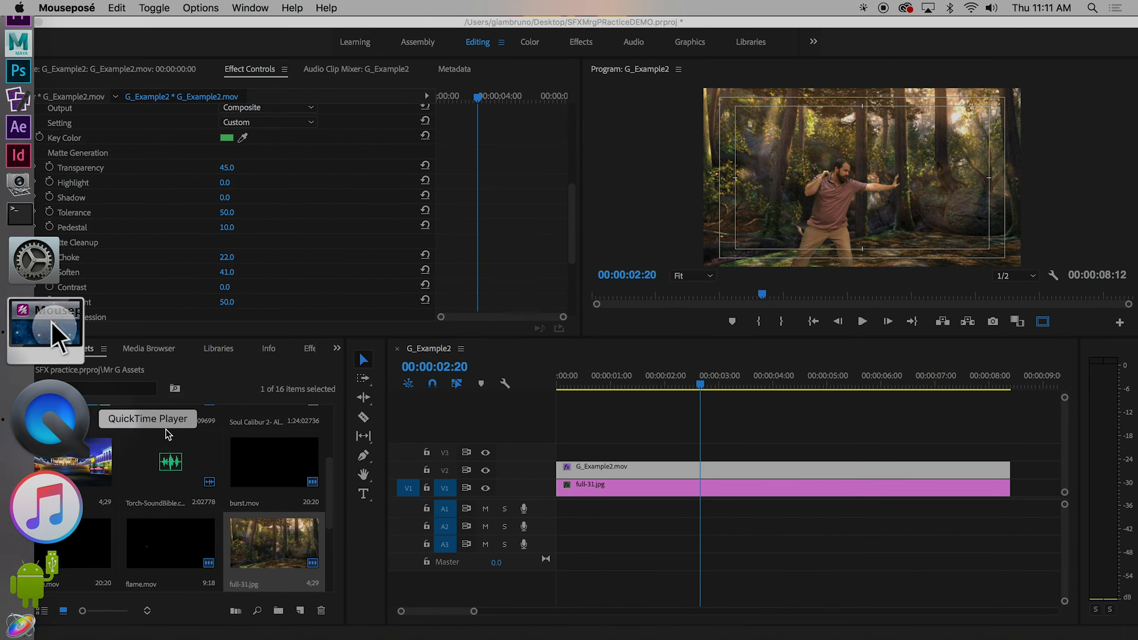
{"action": "left_click", "coordinate": [535, 372]}
{"action": "mouse_move", "coordinate": [639, 374]}
{"action": "left_mouse_down"}
{"action": "mouse_move", "coordinate": [554, 373]}
{"action": "mouse_move", "coordinate": [632, 374]}
{"action": "left_mouse_up"}
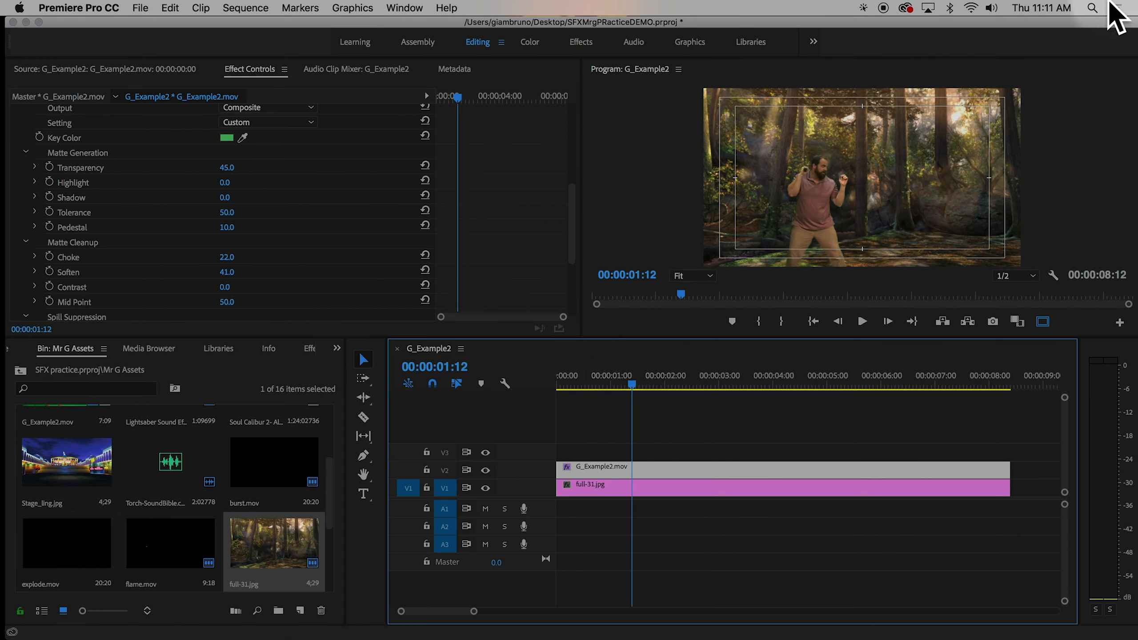
{"action": "scroll", "coordinate": [197, 219], "scroll_direction": "down", "scroll_amount": 5}
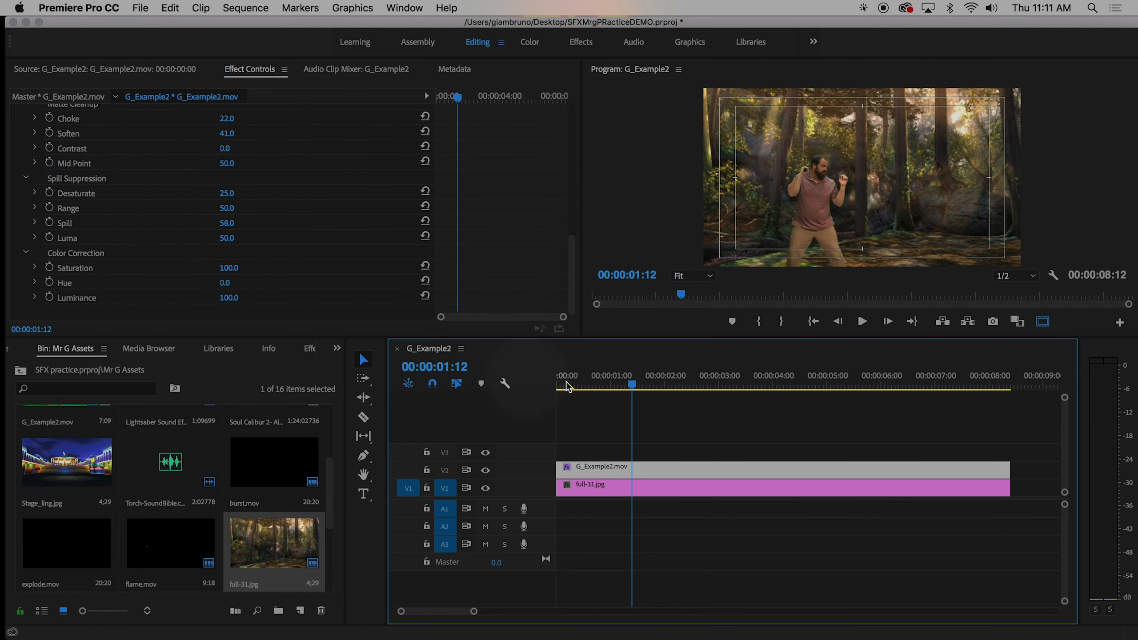
{"action": "mouse_move", "coordinate": [630, 384]}
{"action": "left_mouse_down"}
{"action": "mouse_move", "coordinate": [602, 384]}
{"action": "mouse_move", "coordinate": [619, 384]}
{"action": "left_mouse_up"}
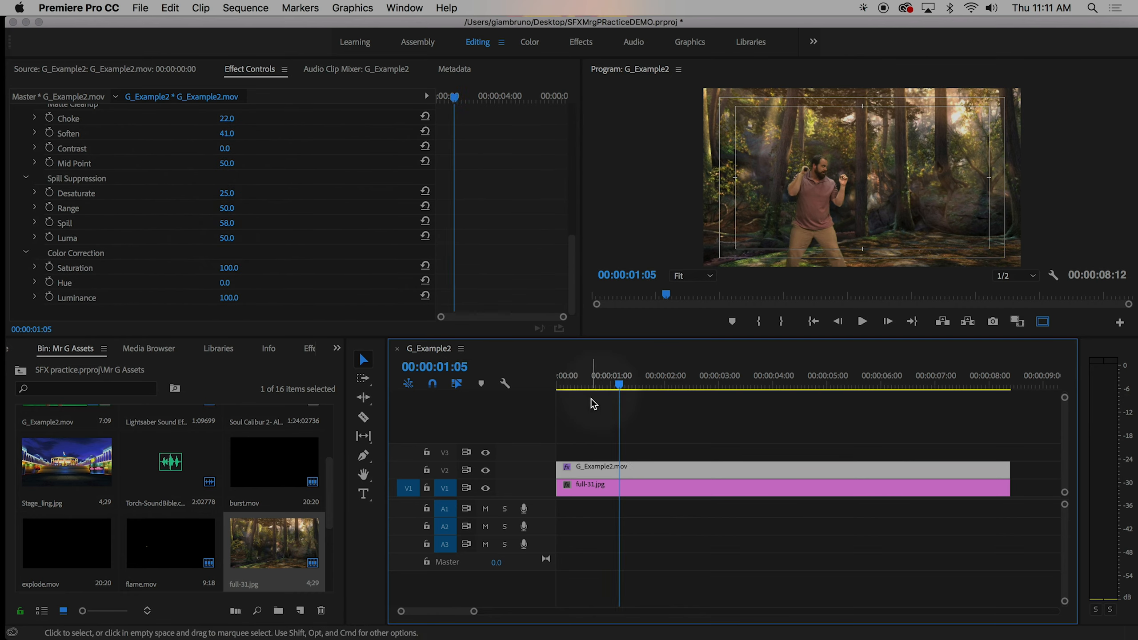
Find FireBall.mov in the Mr G Assets bin and place it on track V3, starting shortly before 00:00:01:00
{"action": "scroll", "coordinate": [260, 470], "scroll_direction": "up", "scroll_amount": 3}
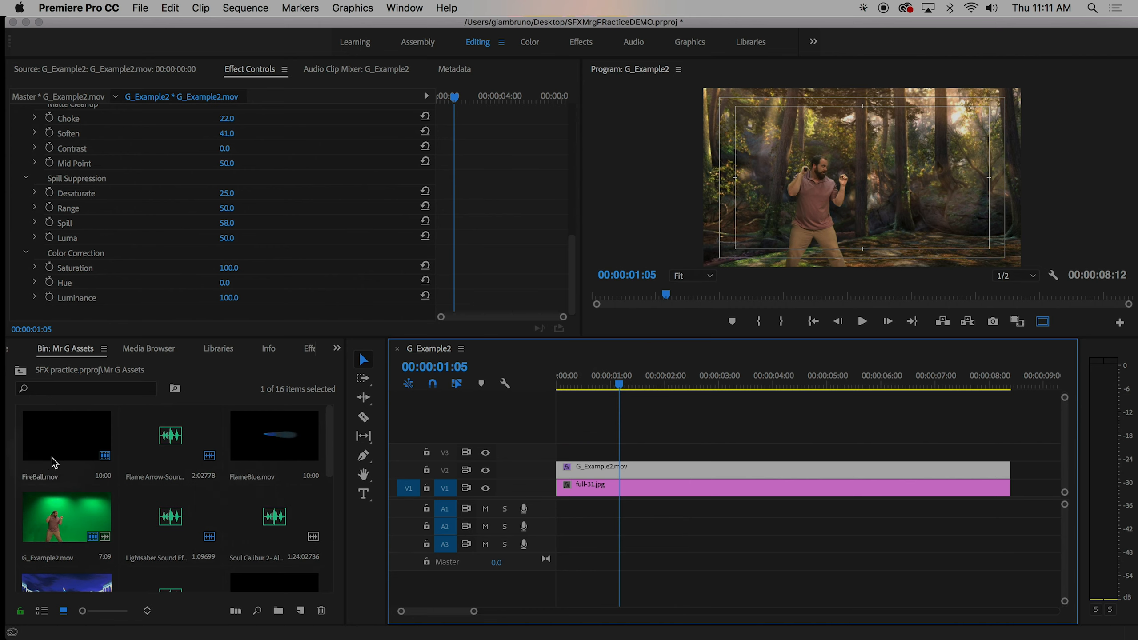
{"action": "scroll", "coordinate": [172, 483], "scroll_direction": "down", "scroll_amount": 5}
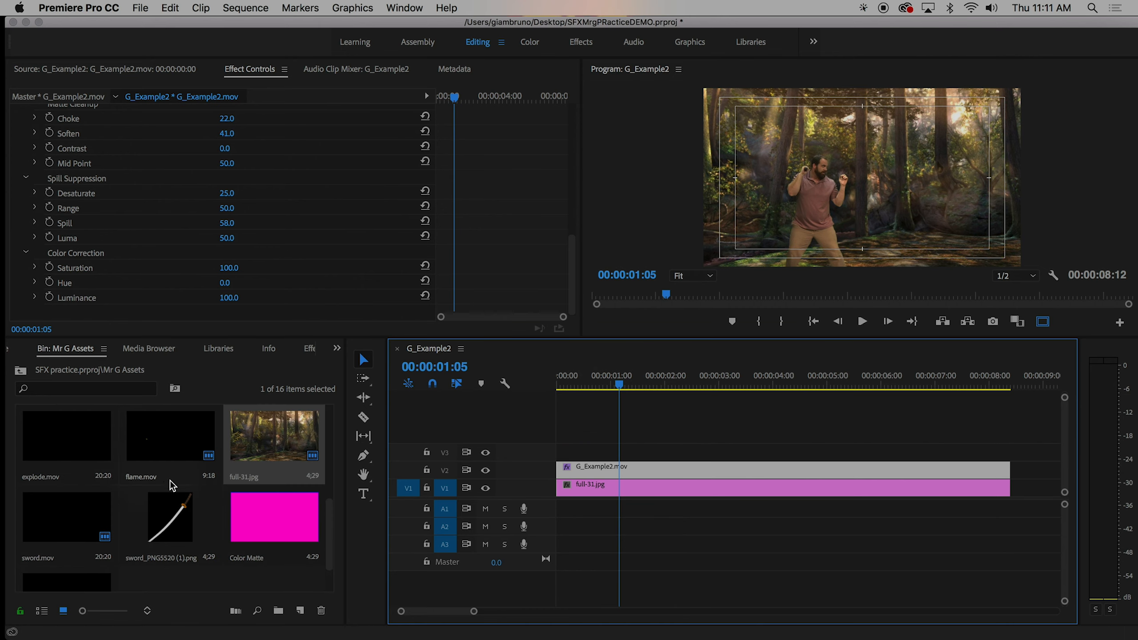
{"action": "scroll", "coordinate": [171, 498], "scroll_direction": "up", "scroll_amount": 2}
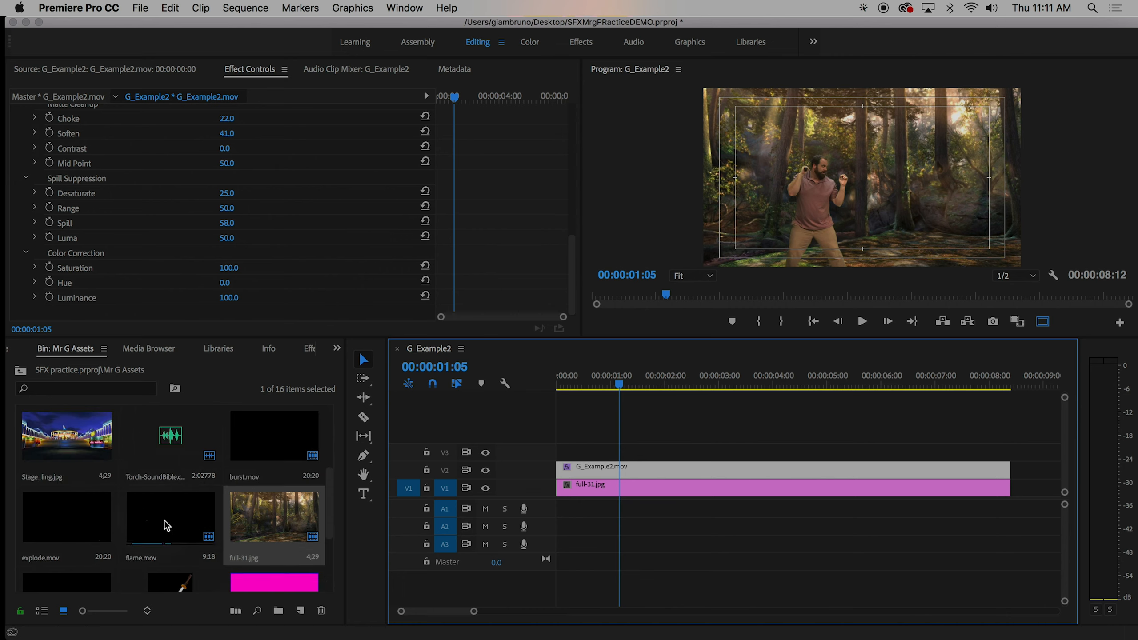
{"action": "scroll", "coordinate": [162, 526], "scroll_direction": "up", "scroll_amount": 3}
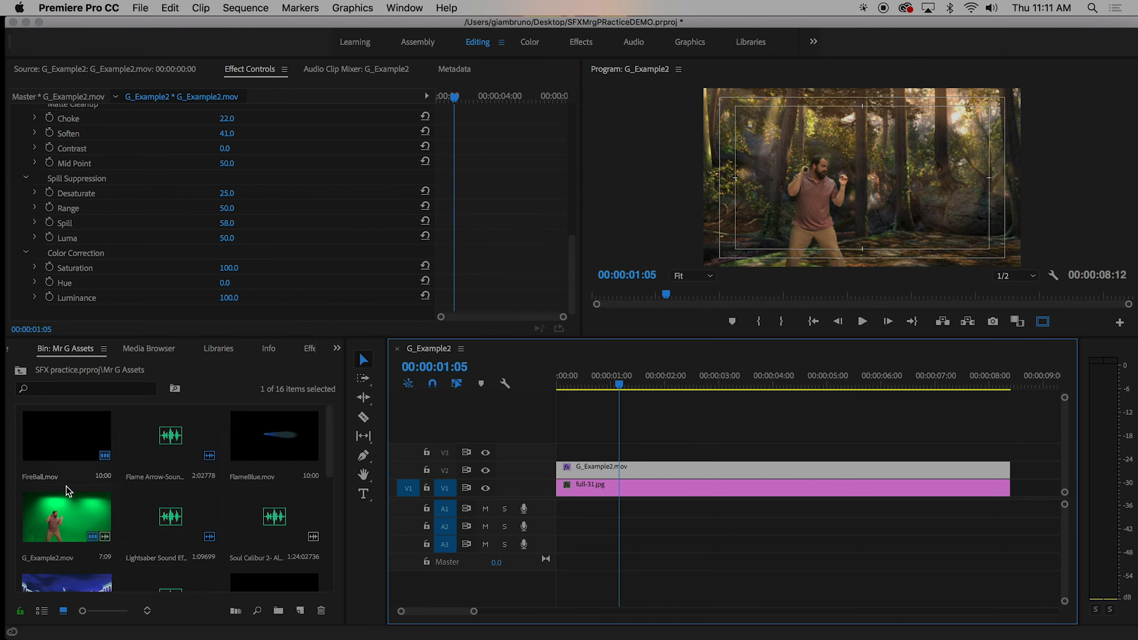
{"action": "left_click_drag", "start_coordinate": [613, 386], "coordinate": [680, 386]}
{"action": "left_click", "coordinate": [155, 515]}
{"action": "left_click_drag", "start_coordinate": [25, 452], "coordinate": [595, 450]}
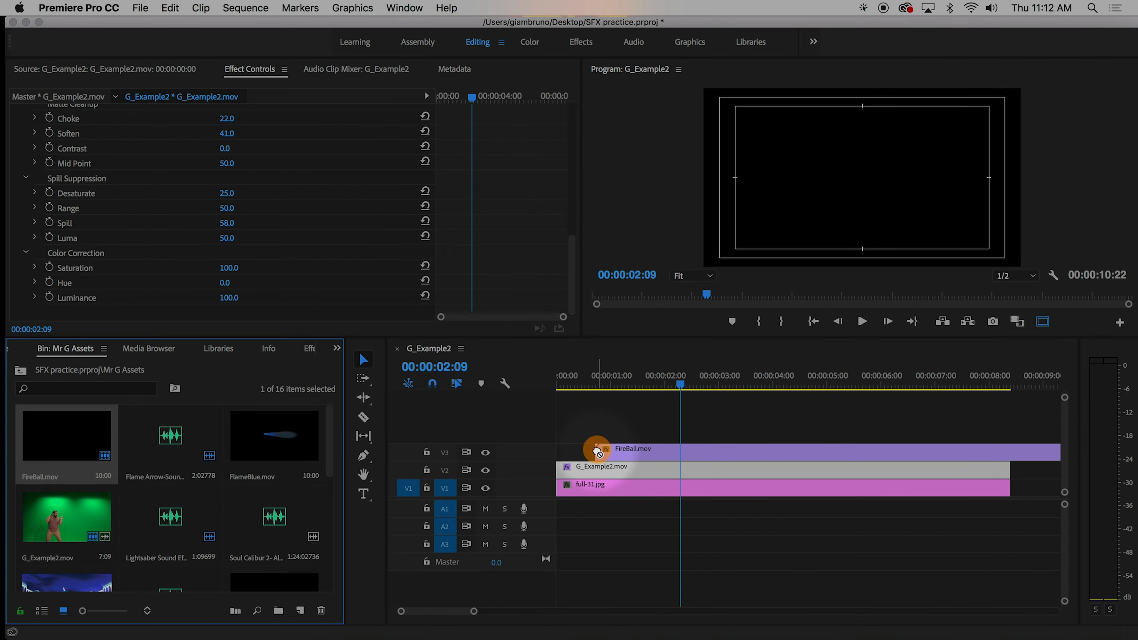
Set the speed of the FireBall.mov clip on V3 to 400%
{"action": "left_click_drag", "start_coordinate": [658, 380], "coordinate": [704, 393]}
{"action": "left_click", "coordinate": [668, 451]}
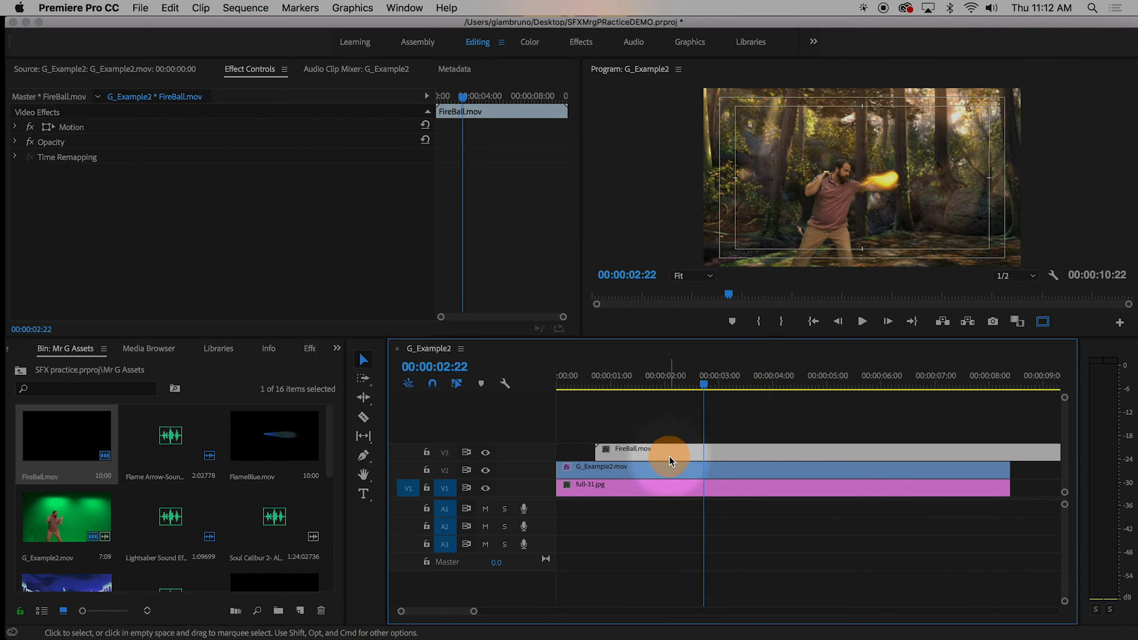
{"action": "right_click", "coordinate": [668, 451]}
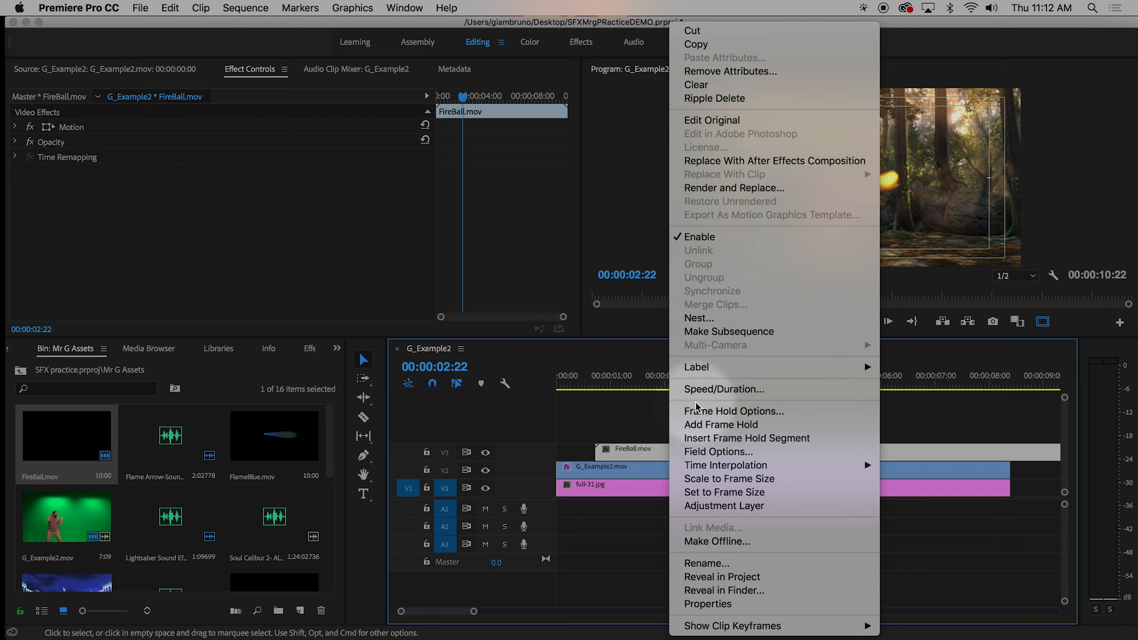
{"action": "left_click", "coordinate": [683, 388]}
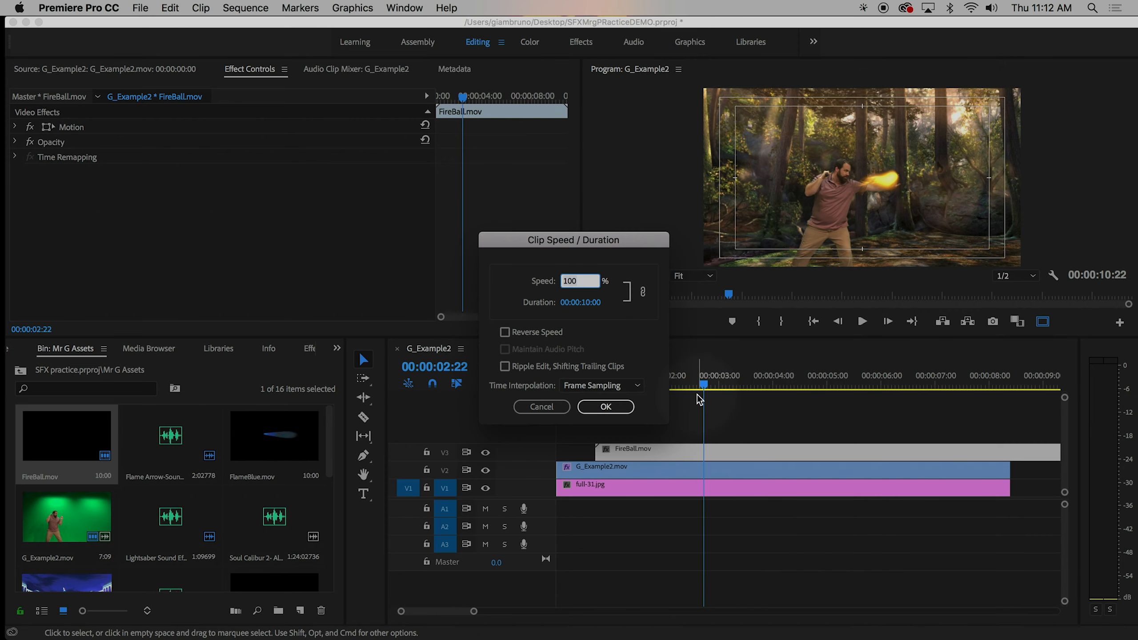
{"action": "type", "text": "400"}
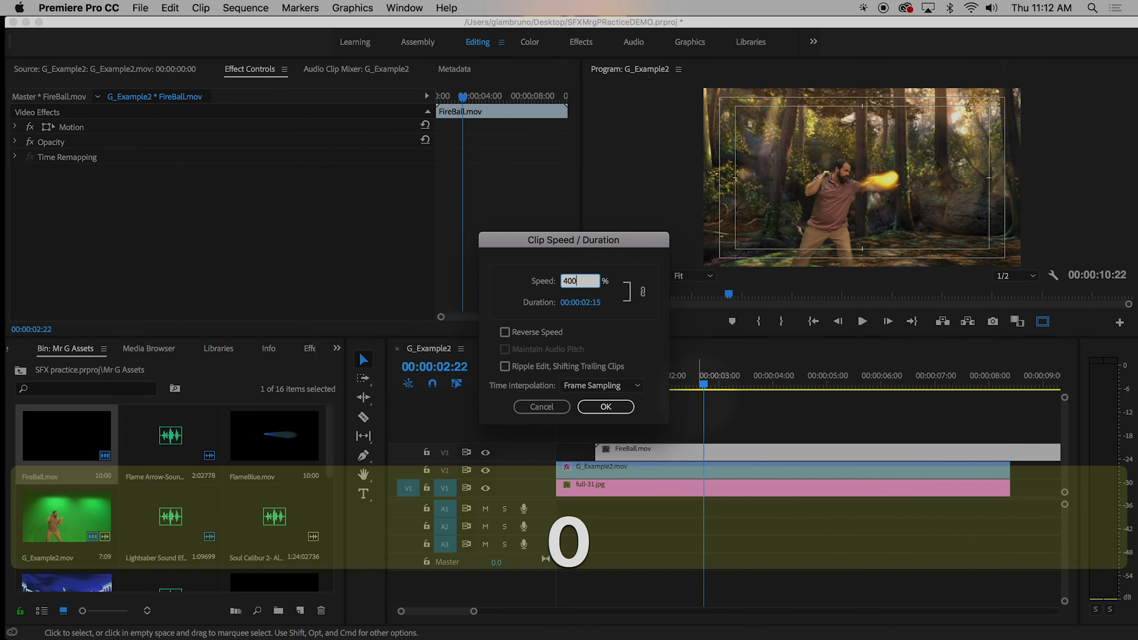
{"action": "key", "text": "Return"}
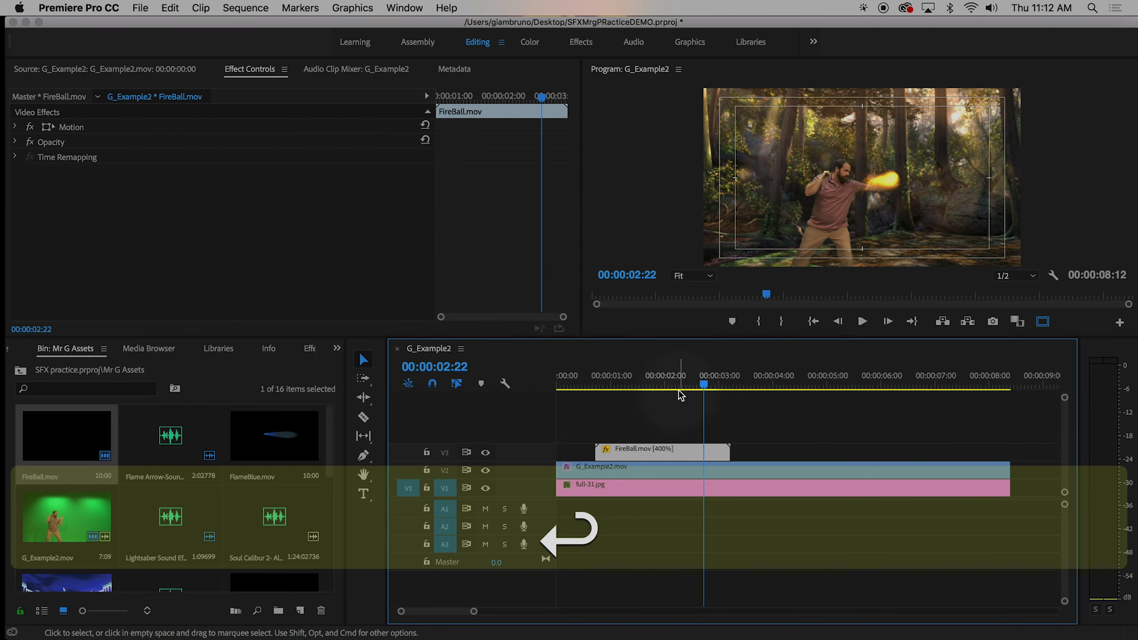
Shift FireBall.mov along V3 to start just before 00:00:02:00, checking its timing against the man's throw
{"action": "left_click_drag", "start_coordinate": [686, 384], "coordinate": [614, 391]}
{"action": "left_click", "coordinate": [647, 457]}
{"action": "left_click_drag", "start_coordinate": [648, 457], "coordinate": [682, 452]}
{"action": "left_click_drag", "start_coordinate": [617, 389], "coordinate": [685, 384]}
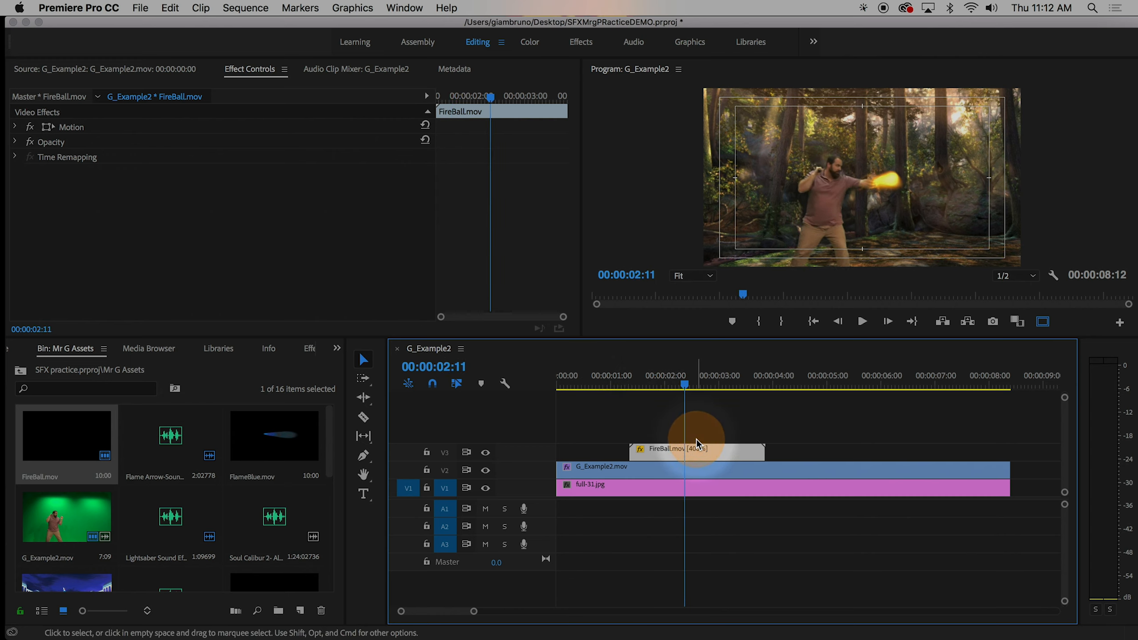
{"action": "mouse_move", "coordinate": [697, 450]}
{"action": "left_mouse_down"}
{"action": "mouse_move", "coordinate": [716, 449]}
{"action": "mouse_move", "coordinate": [705, 450]}
{"action": "left_mouse_up"}
{"action": "mouse_move", "coordinate": [695, 388]}
{"action": "left_mouse_down"}
{"action": "mouse_move", "coordinate": [668, 386]}
{"action": "mouse_move", "coordinate": [682, 384]}
{"action": "left_mouse_up"}
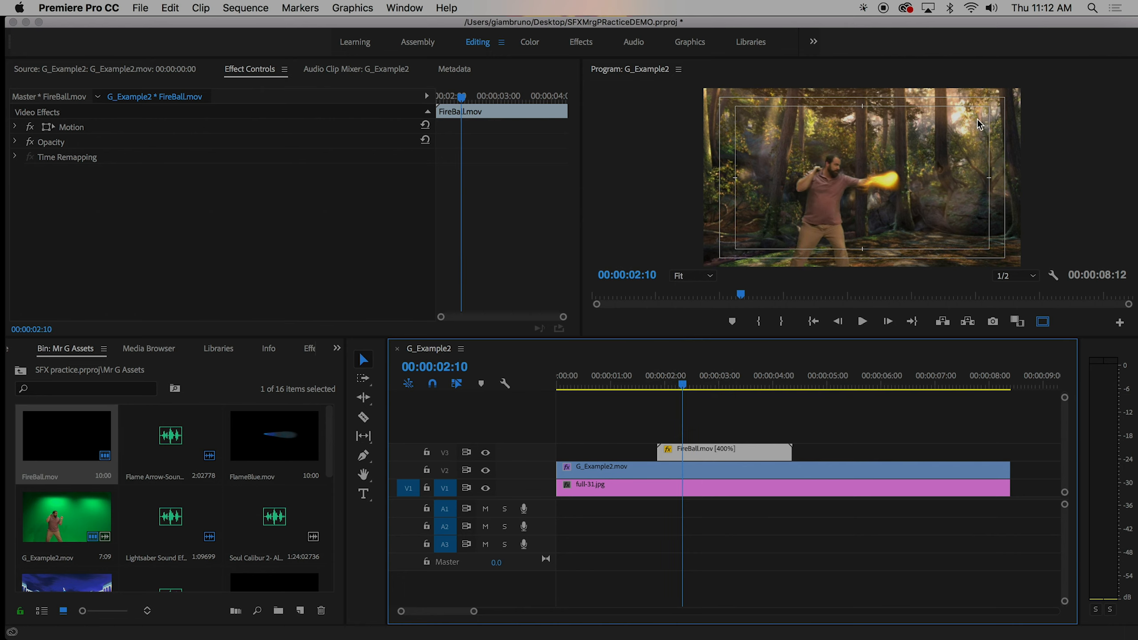
Start Position and Scale keyframes for FireBall.mov at 00:00:02:10, with Position 960, 540 and Scale 100
{"action": "double_click", "coordinate": [685, 451]}
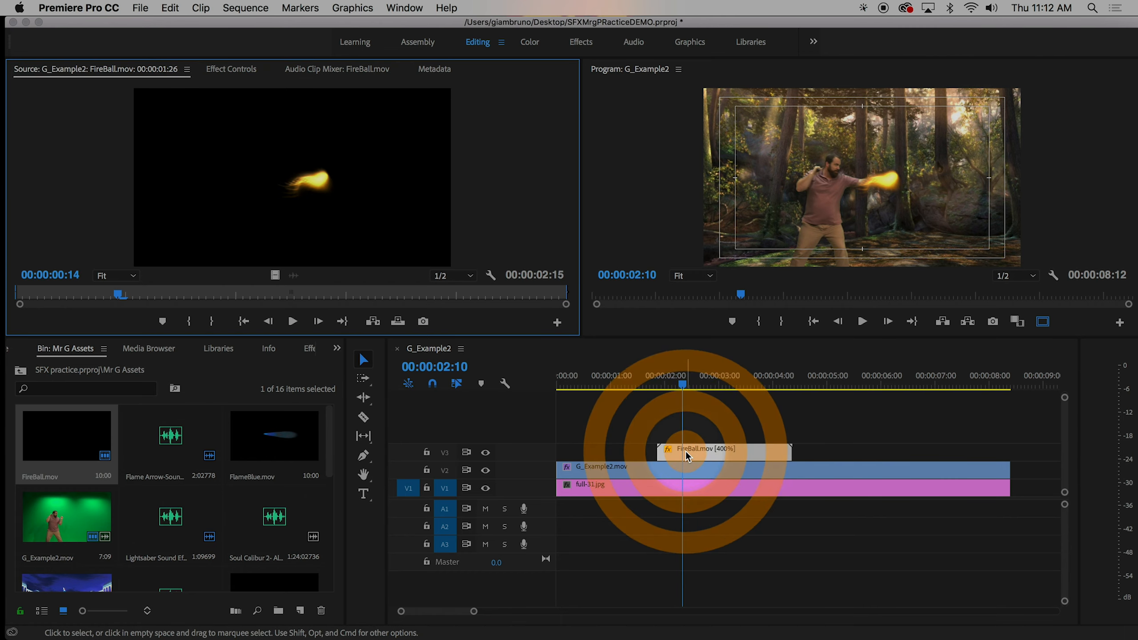
{"action": "left_click", "coordinate": [247, 70]}
{"action": "left_click", "coordinate": [16, 127]}
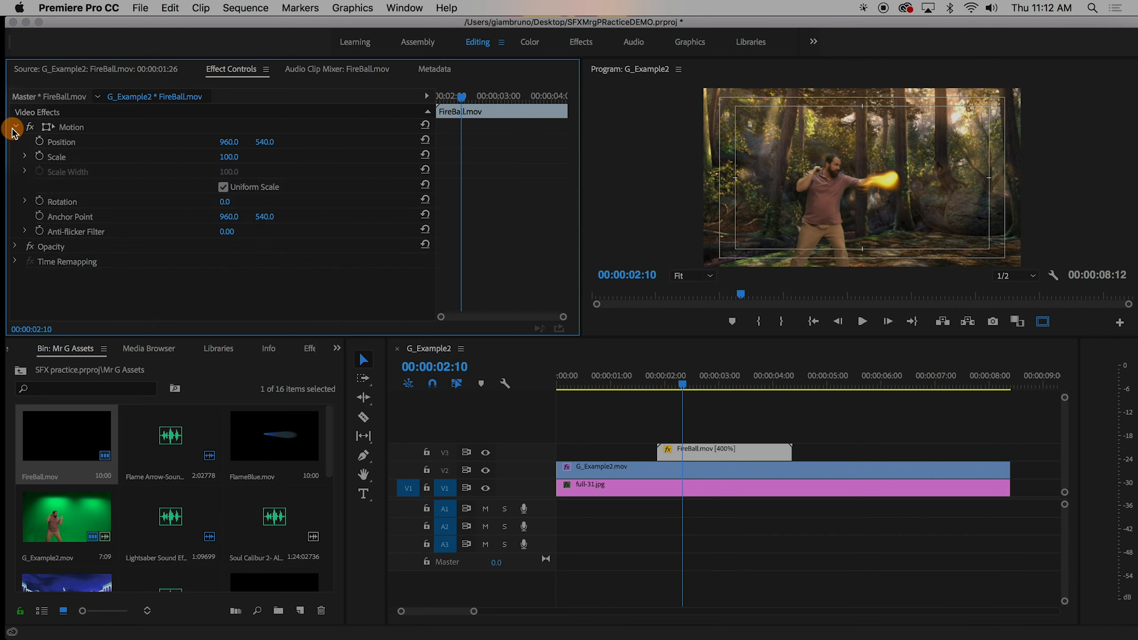
{"action": "left_click", "coordinate": [93, 134]}
{"action": "left_click", "coordinate": [93, 134]}
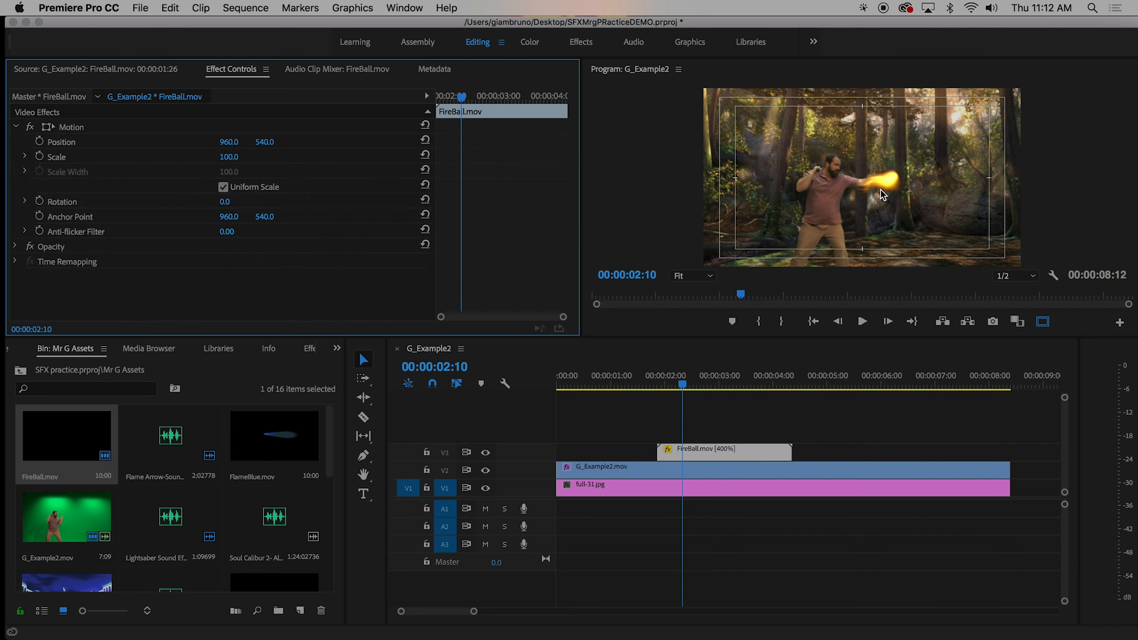
{"action": "left_click", "coordinate": [40, 142]}
{"action": "left_click", "coordinate": [39, 156]}
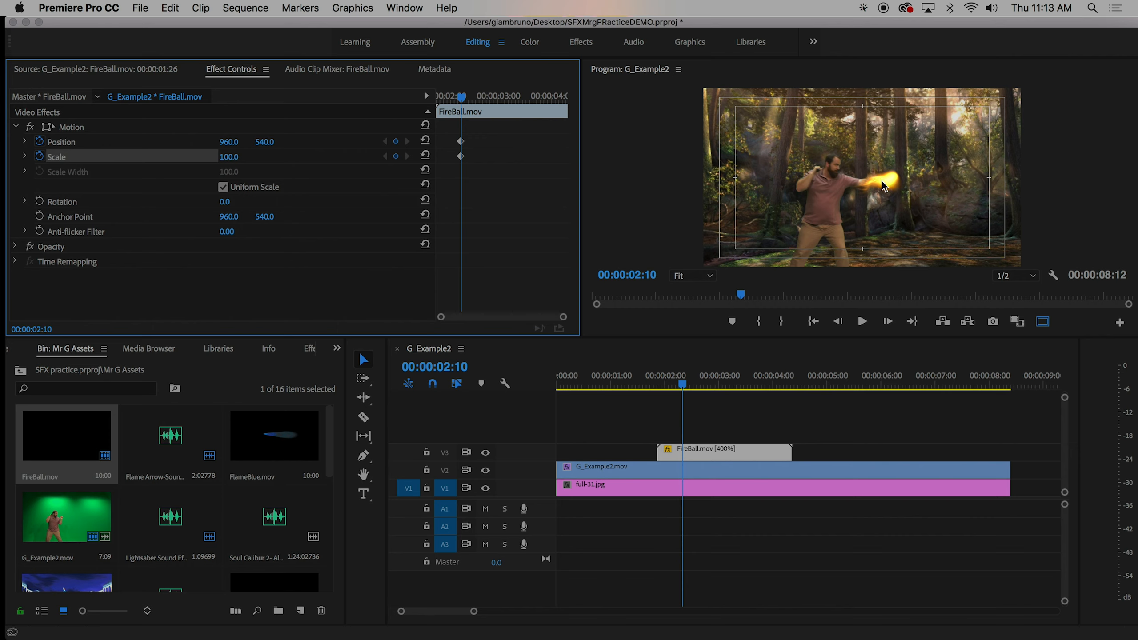
Keyframe FireBall.mov's horizontal Position at 2192 at 00:00:02:26 and play back the throw
{"action": "left_click_drag", "start_coordinate": [682, 385], "coordinate": [712, 384]}
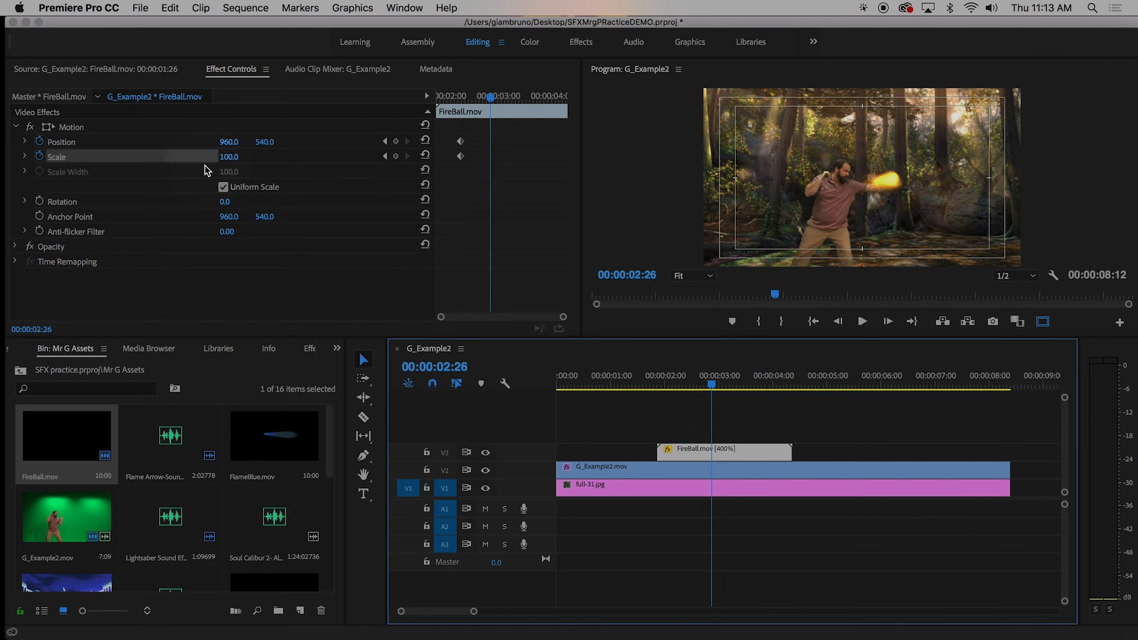
{"action": "left_click", "coordinate": [225, 143]}
{"action": "left_click_drag", "start_coordinate": [225, 142], "coordinate": [508, 145]}
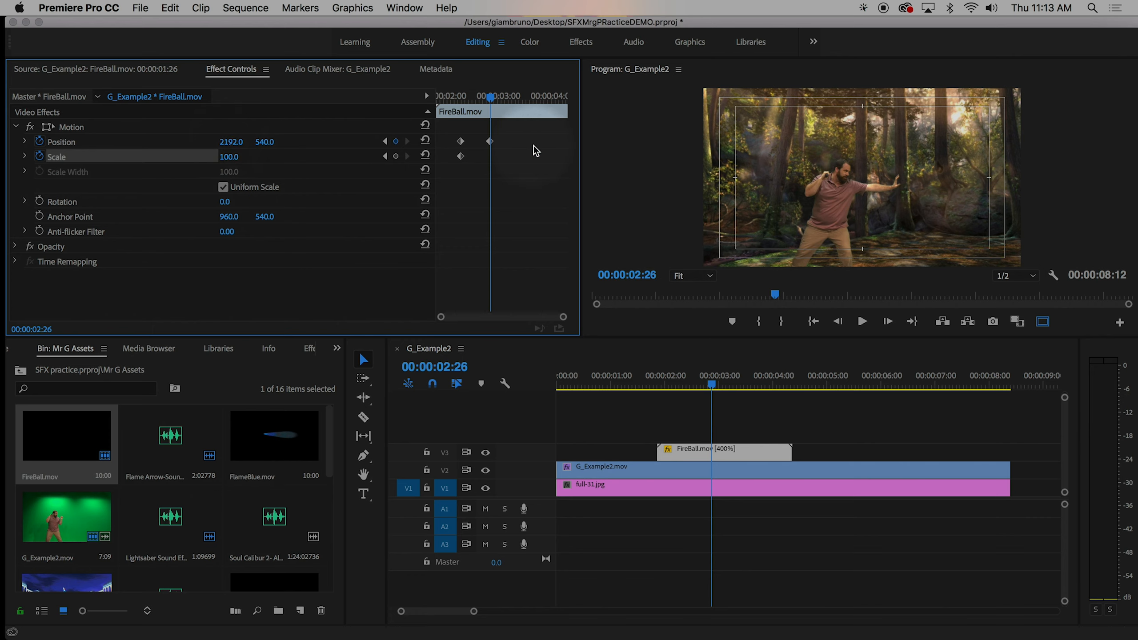
{"action": "left_click_drag", "start_coordinate": [712, 385], "coordinate": [657, 385]}
{"action": "key", "text": "space"}
{"action": "key", "text": "space"}
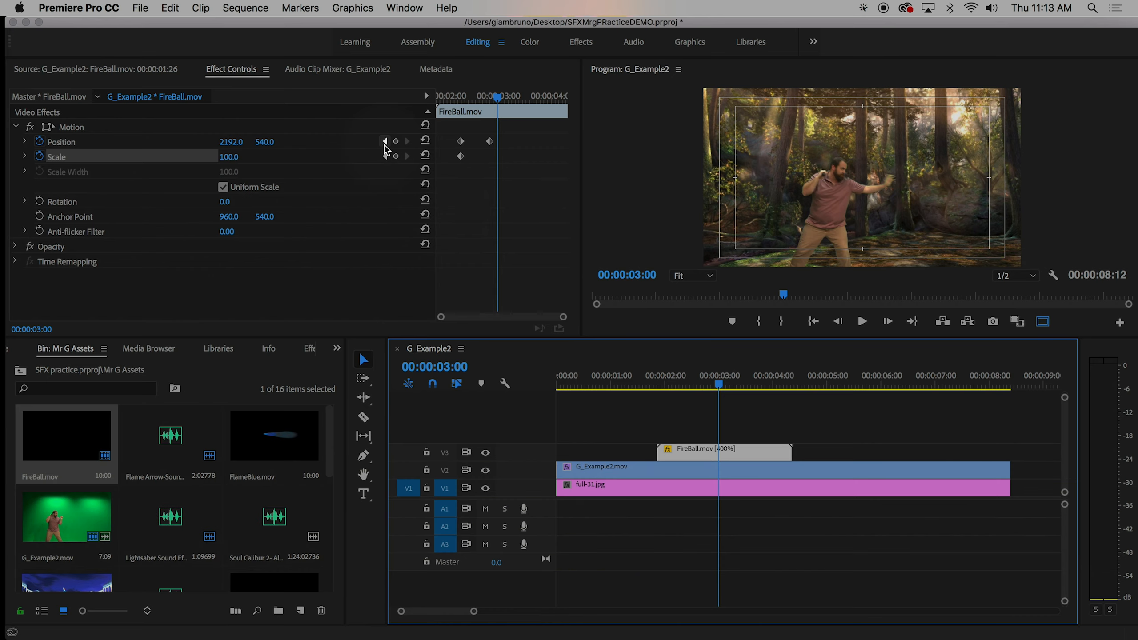
Keyframe FireBall.mov at 00:00:02:04 with Position 733, 607 and Scale 50 so it sits at the man's hand
{"action": "left_click", "coordinate": [384, 142]}
{"action": "left_click", "coordinate": [384, 142]}
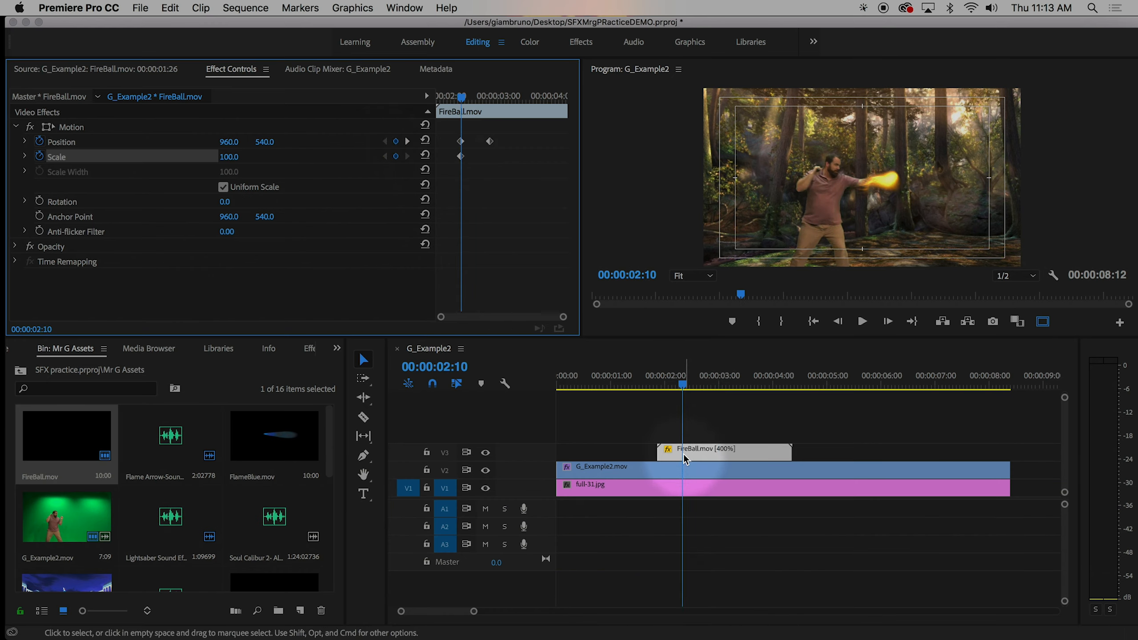
{"action": "left_click", "coordinate": [680, 386]}
{"action": "mouse_move", "coordinate": [679, 386]}
{"action": "left_mouse_down"}
{"action": "mouse_move", "coordinate": [666, 388]}
{"action": "mouse_move", "coordinate": [697, 384]}
{"action": "mouse_move", "coordinate": [672, 388]}
{"action": "left_mouse_up"}
{"action": "left_click", "coordinate": [794, 283]}
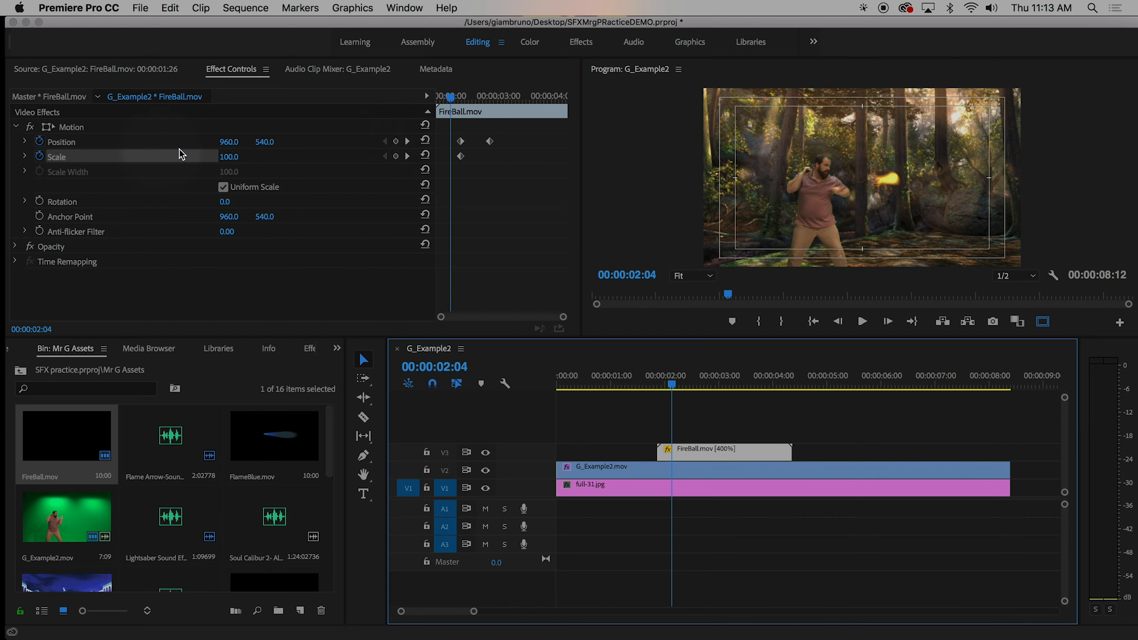
{"action": "left_click_drag", "start_coordinate": [227, 143], "coordinate": [224, 142]}
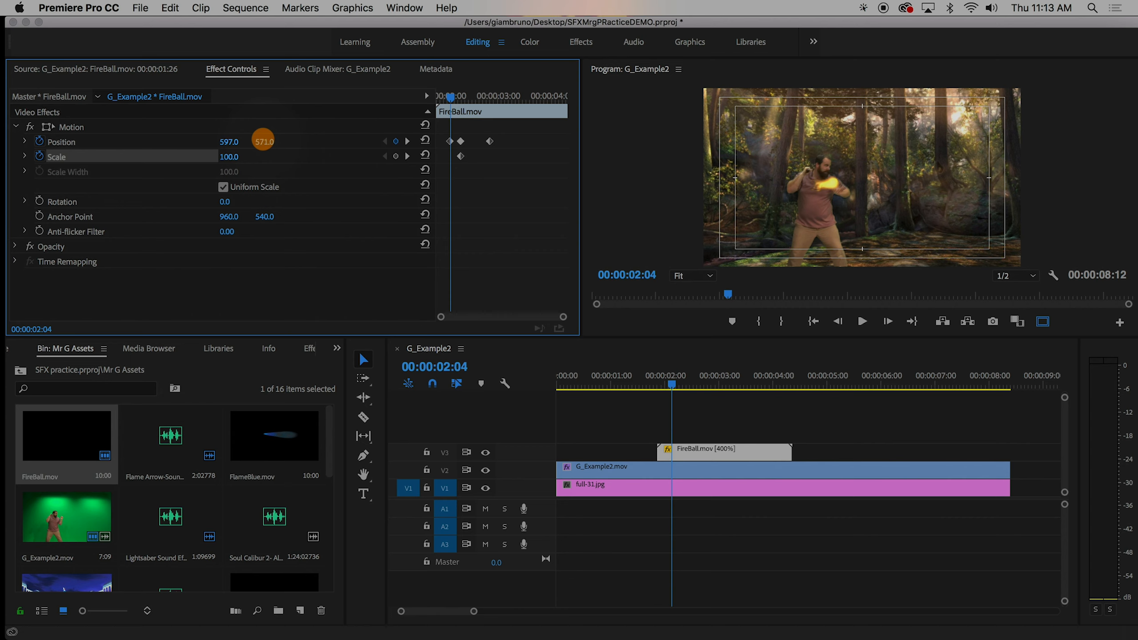
{"action": "left_click_drag", "start_coordinate": [263, 141], "coordinate": [269, 154]}
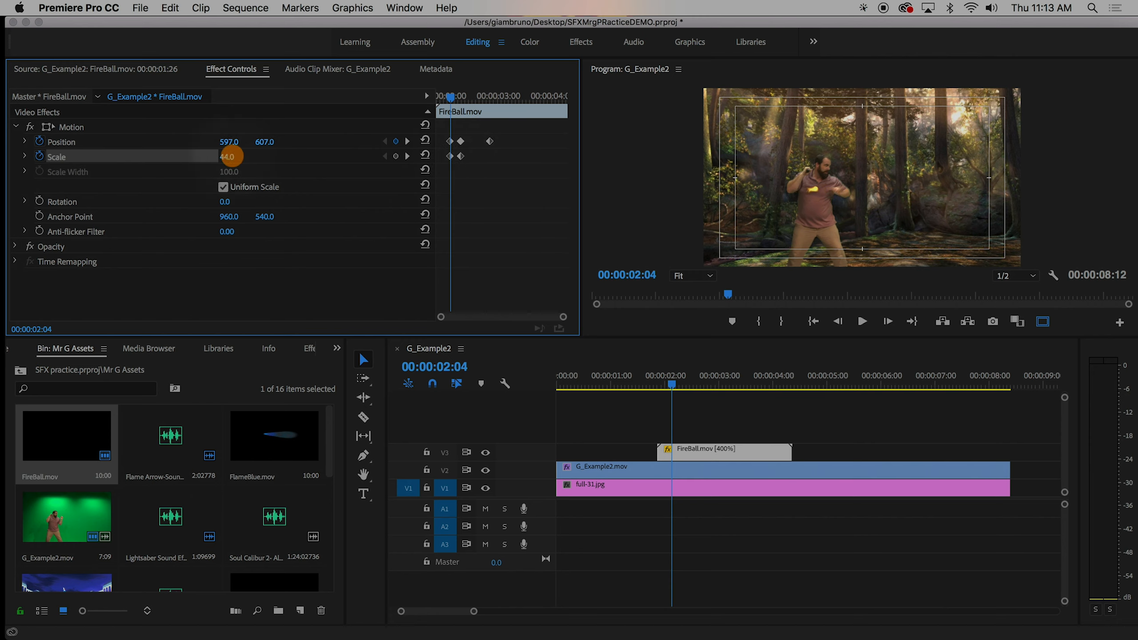
{"action": "left_click_drag", "start_coordinate": [231, 156], "coordinate": [231, 155]}
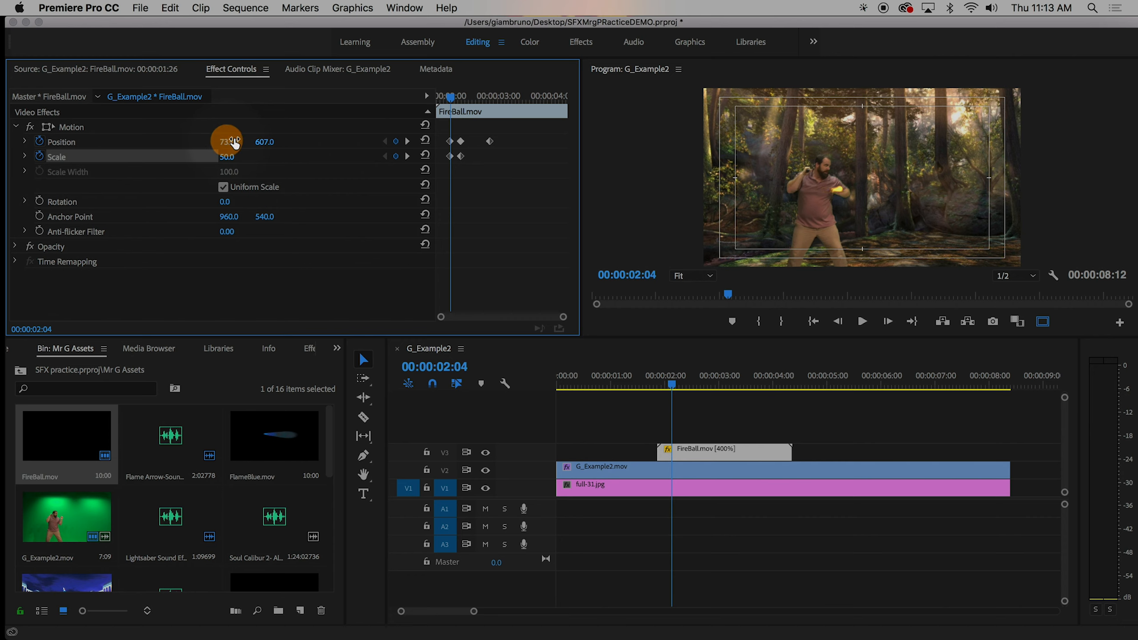
Keyframe FireBall.mov's Position at 710, 589 at 00:00:02:00 and scrub through the throw to check it
{"action": "left_click_drag", "start_coordinate": [673, 387], "coordinate": [666, 386]}
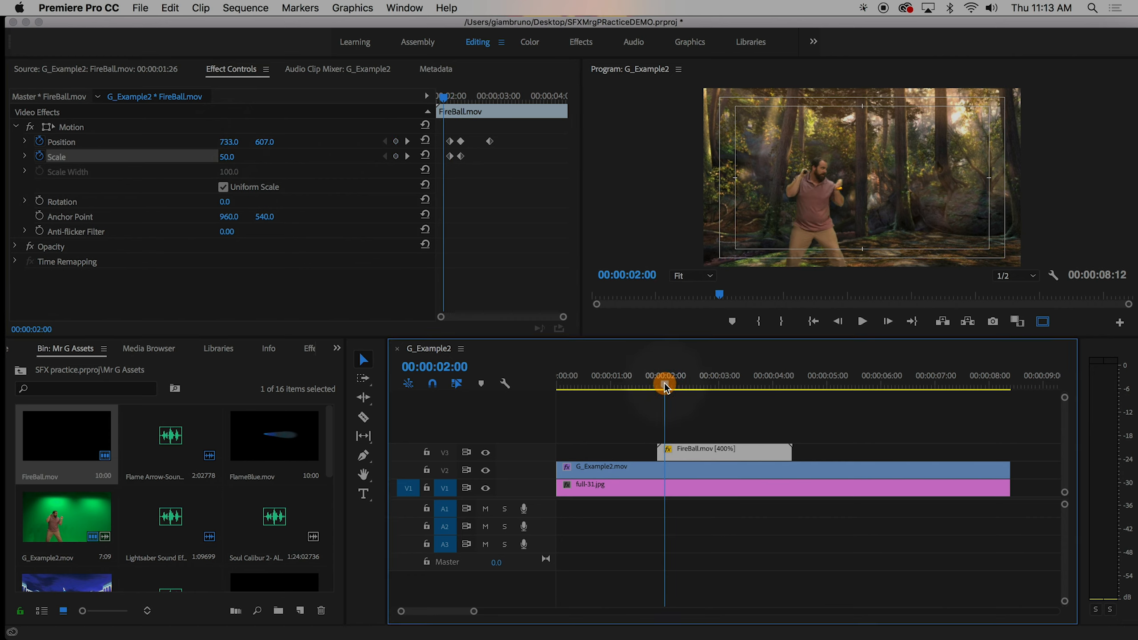
{"action": "left_click", "coordinate": [259, 141]}
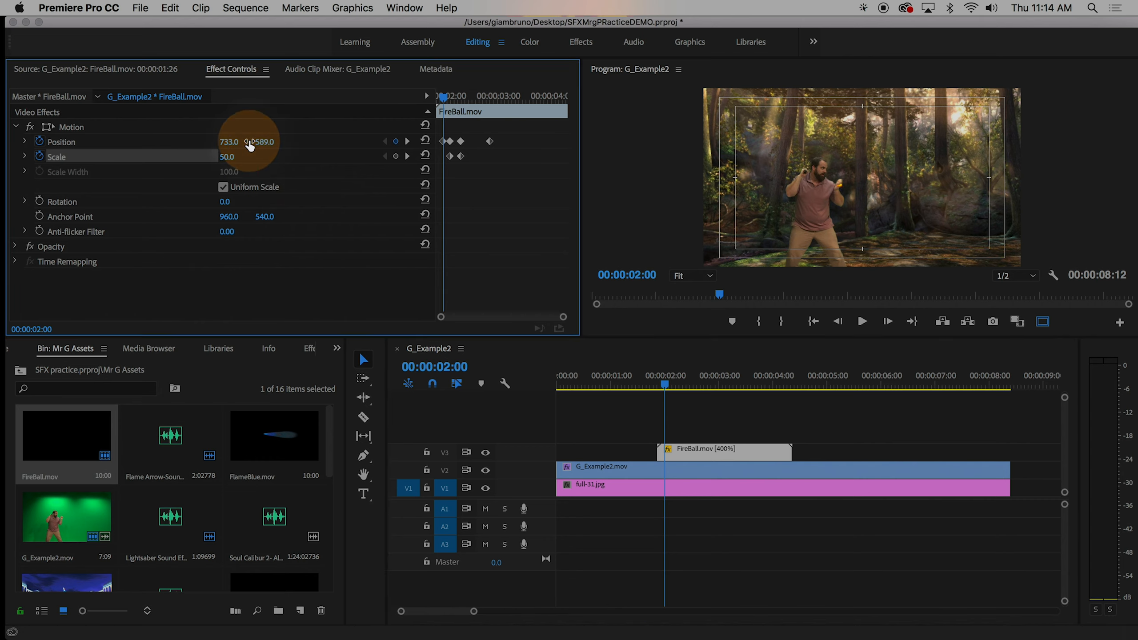
{"action": "left_click", "coordinate": [234, 141]}
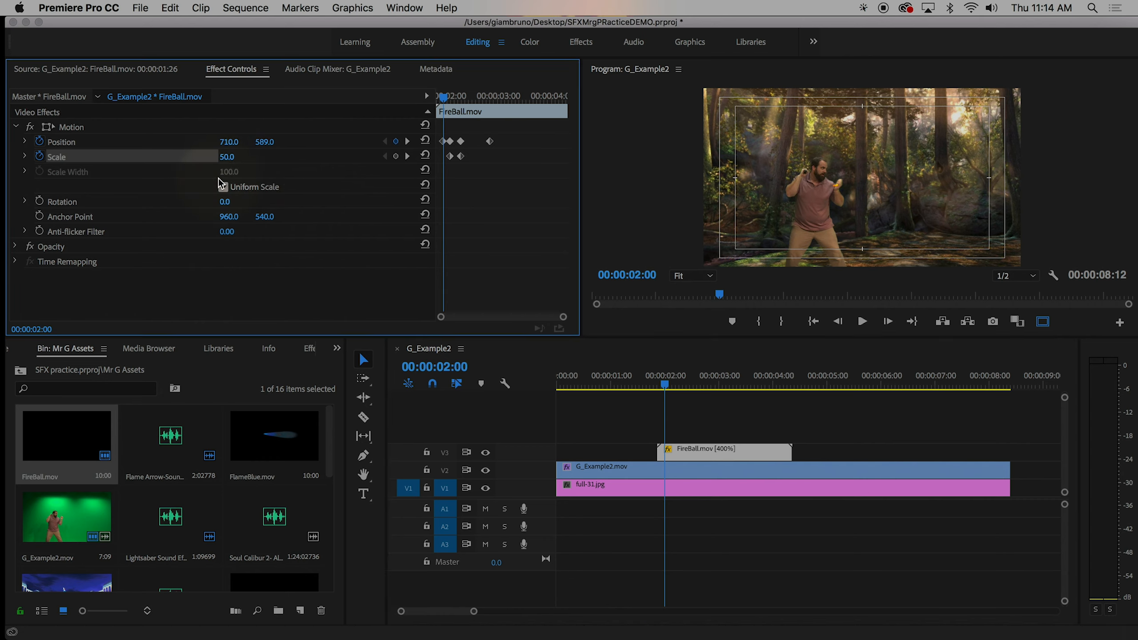
{"action": "left_click", "coordinate": [658, 385]}
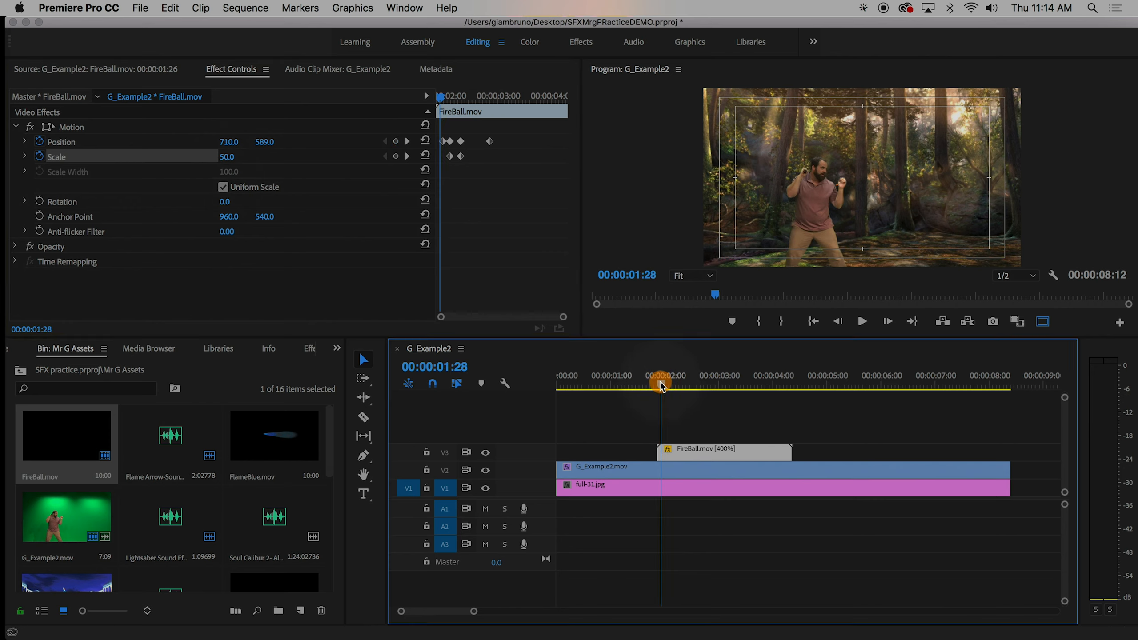
{"action": "left_click_drag", "start_coordinate": [658, 387], "coordinate": [741, 406]}
Trim the source end of flame.mov for a duration of 00:00:08:52 and place it on track V4 directly after FireBall.mov
{"action": "scroll", "coordinate": [249, 461], "scroll_direction": "down", "scroll_amount": 5}
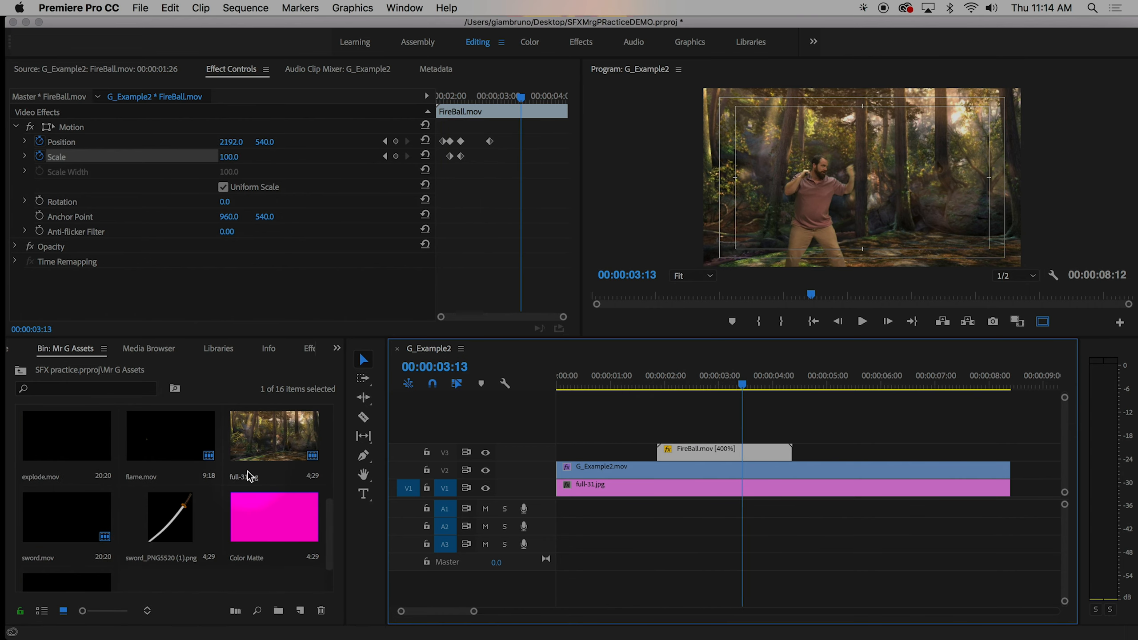
{"action": "double_click", "coordinate": [160, 443]}
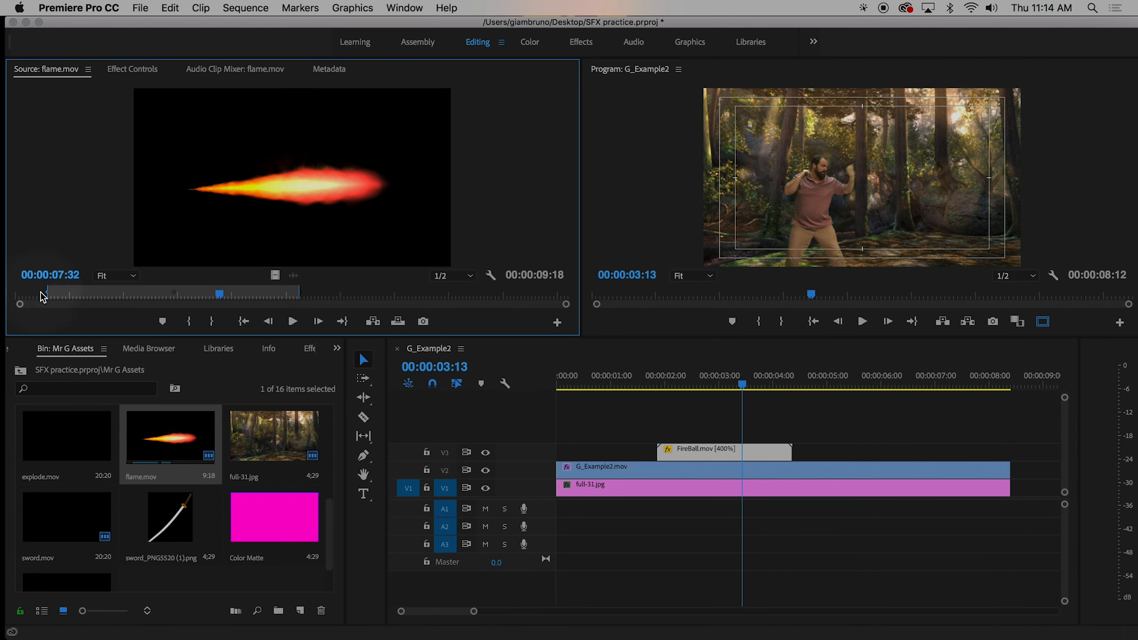
{"action": "mouse_move", "coordinate": [299, 293]}
{"action": "left_mouse_down"}
{"action": "mouse_move", "coordinate": [377, 292]}
{"action": "mouse_move", "coordinate": [287, 295]}
{"action": "left_mouse_up"}
{"action": "left_click_drag", "start_coordinate": [254, 167], "coordinate": [793, 428]}
{"action": "left_click", "coordinate": [826, 433]}
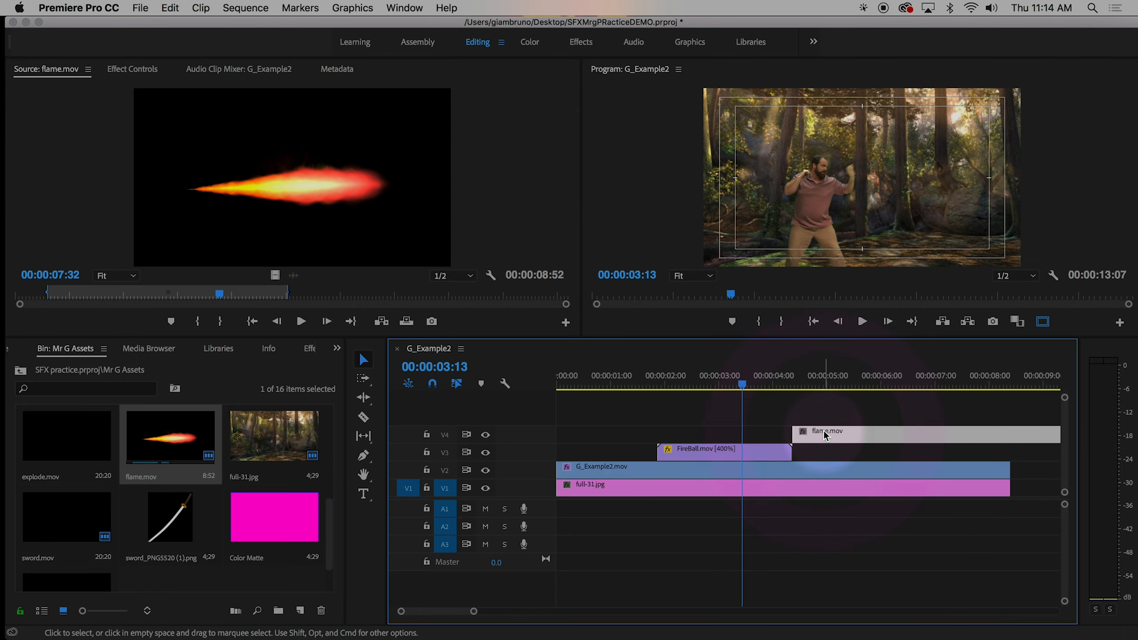
Set the speed of the flame.mov clip on V4 to 400%
{"action": "right_click", "coordinate": [825, 433]}
{"action": "left_click", "coordinate": [853, 390]}
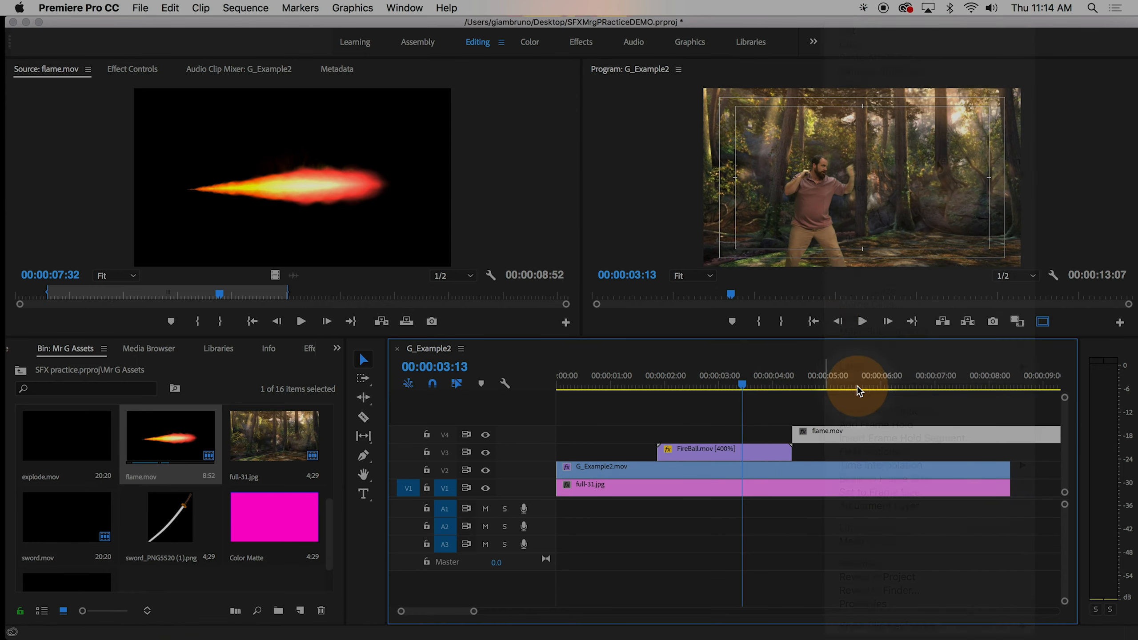
{"action": "type", "text": "400"}
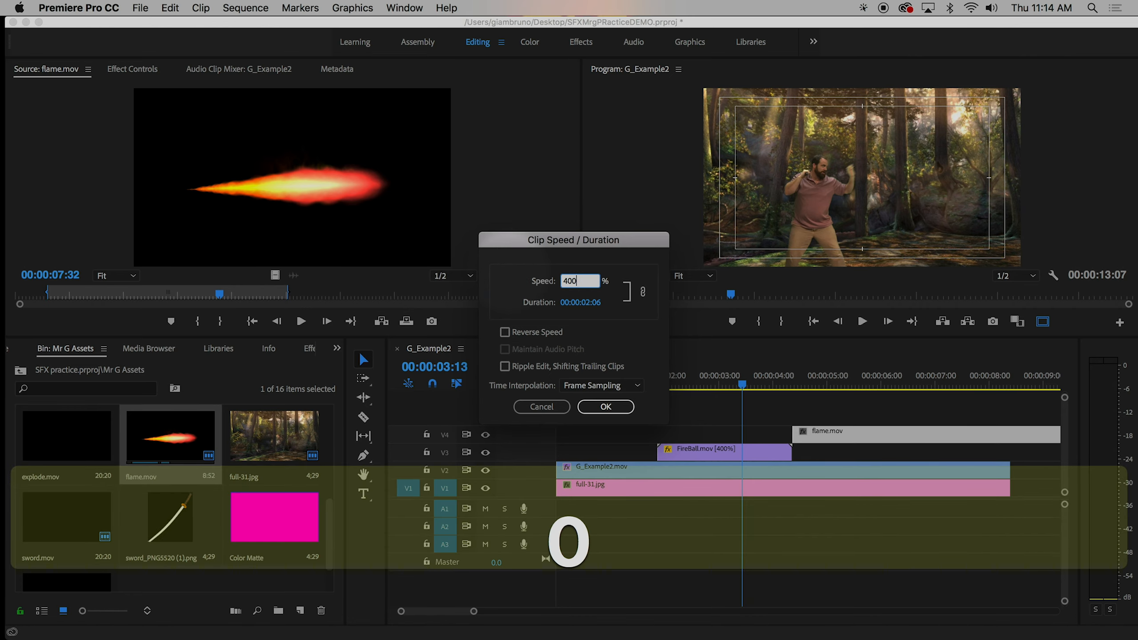
{"action": "key", "text": "Return"}
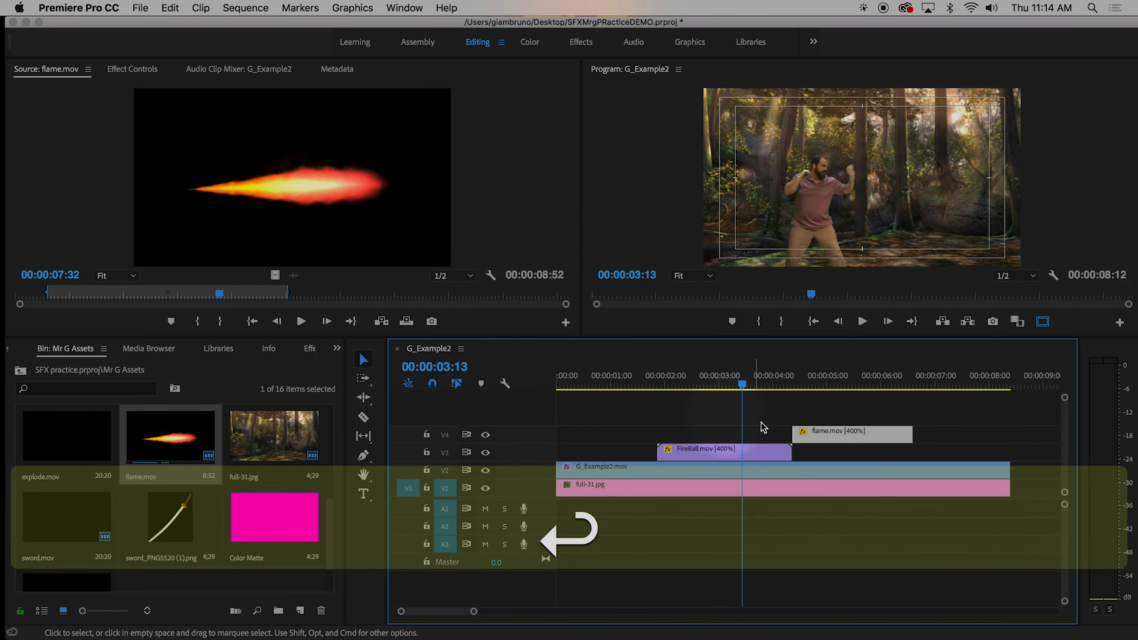
Find the man's second throw and move flame.mov earlier on V4 to start shortly before 00:00:04:00
{"action": "left_click", "coordinate": [762, 379]}
{"action": "mouse_move", "coordinate": [761, 379]}
{"action": "left_mouse_down"}
{"action": "mouse_move", "coordinate": [792, 380]}
{"action": "mouse_move", "coordinate": [755, 382]}
{"action": "mouse_move", "coordinate": [764, 389]}
{"action": "left_mouse_up"}
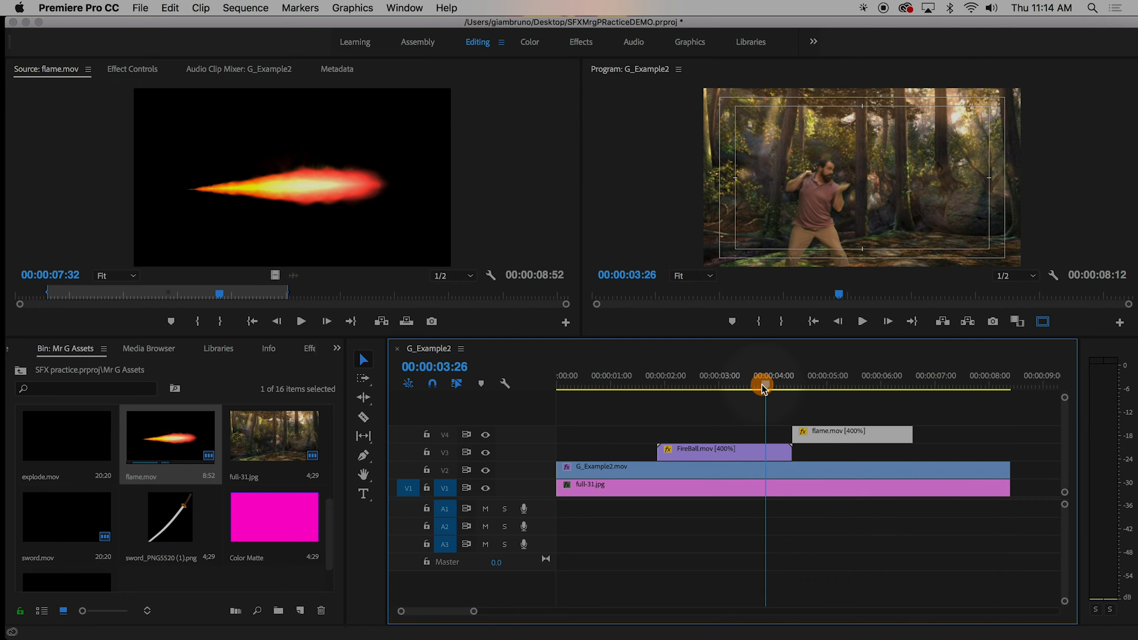
{"action": "left_click_drag", "start_coordinate": [764, 388], "coordinate": [780, 384]}
{"action": "left_click_drag", "start_coordinate": [845, 436], "coordinate": [806, 439]}
{"action": "left_click_drag", "start_coordinate": [780, 384], "coordinate": [794, 385]}
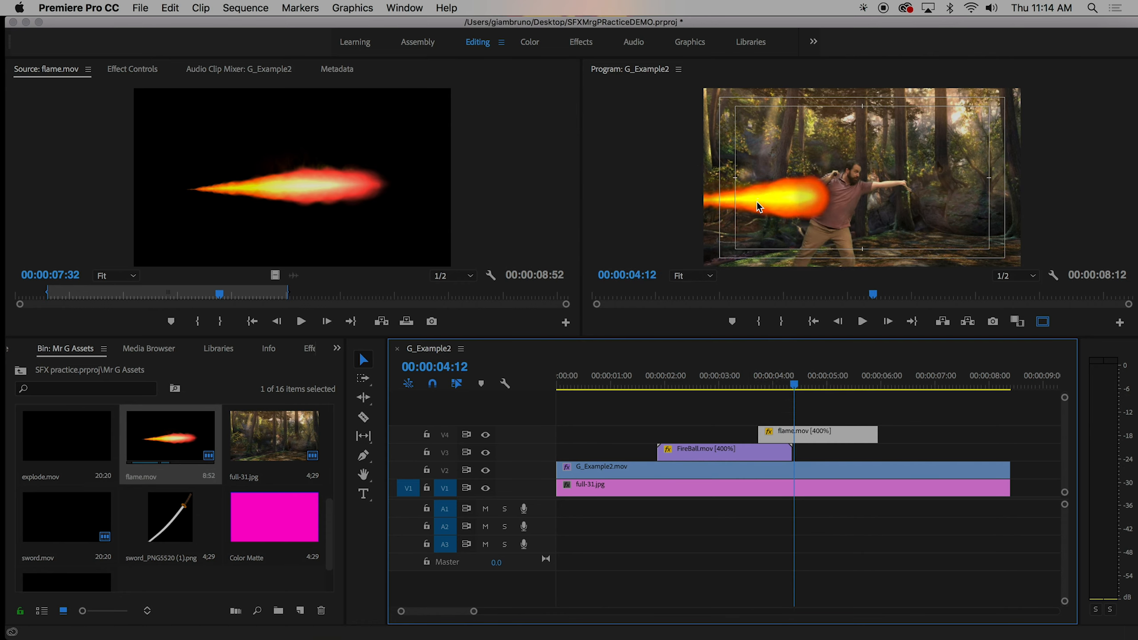
Reposition flame.mov in the frame at 00:00:04:12 so the flame shoots from the man's outstretched hand
{"action": "left_click", "coordinate": [757, 209]}
{"action": "left_click", "coordinate": [780, 209]}
{"action": "left_click_drag", "start_coordinate": [811, 200], "coordinate": [866, 218]}
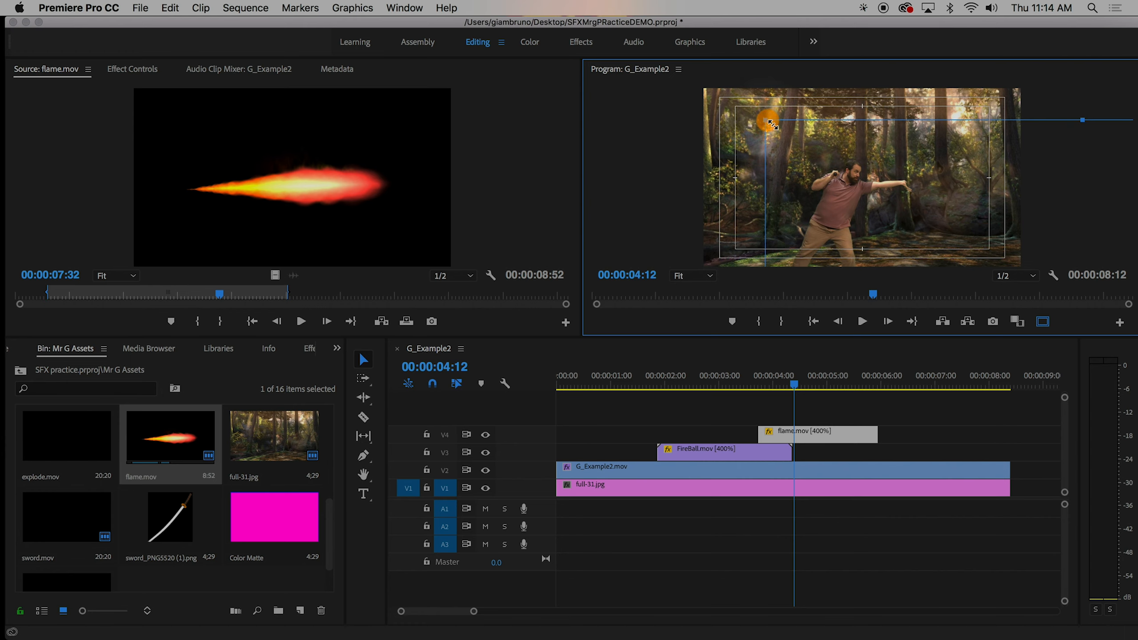
{"action": "left_click_drag", "start_coordinate": [772, 124], "coordinate": [916, 161]}
{"action": "left_click_drag", "start_coordinate": [861, 124], "coordinate": [906, 122]}
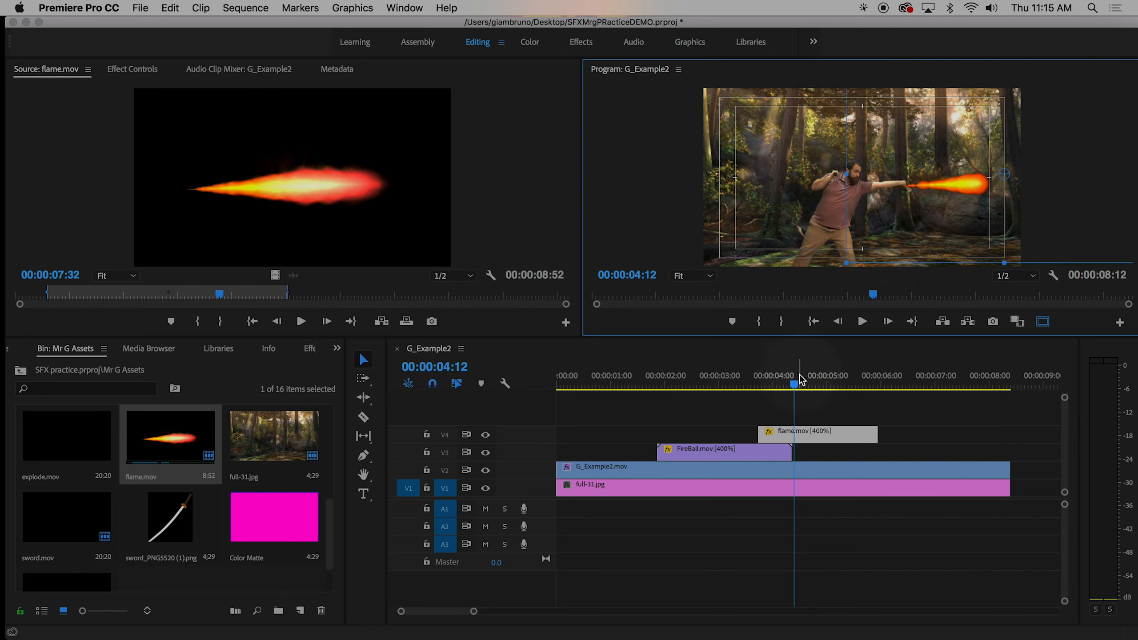
Move flame.mov earlier on V4 to start shortly before FireBall.mov's midpoint-to-end section, and realign its tip with the man's hand
{"action": "left_click_drag", "start_coordinate": [796, 376], "coordinate": [816, 380]}
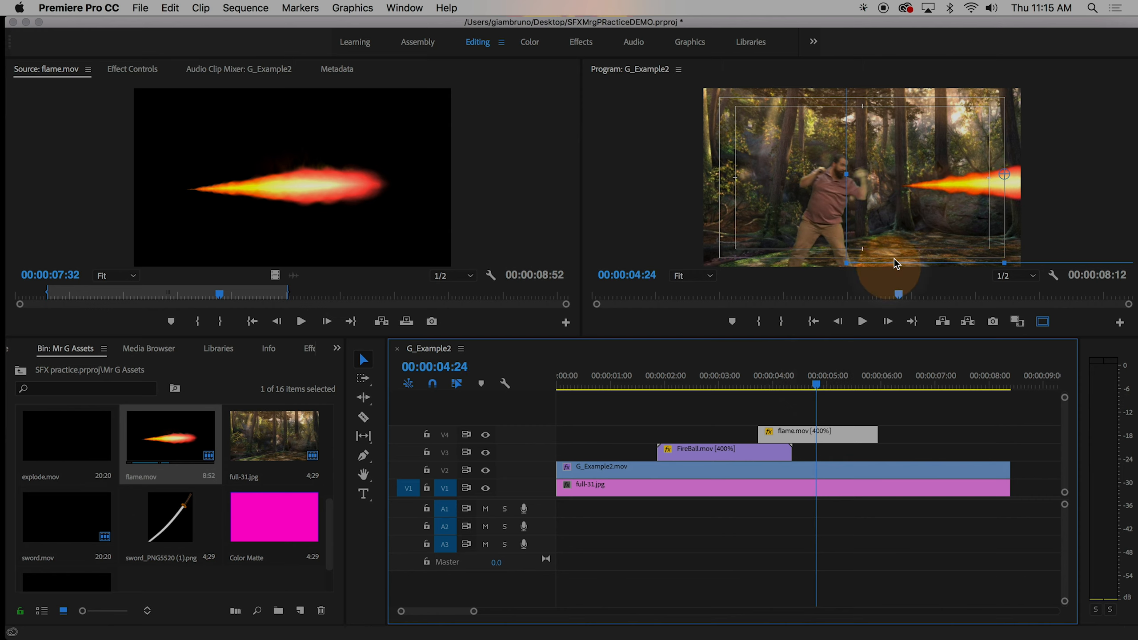
{"action": "left_click_drag", "start_coordinate": [796, 436], "coordinate": [774, 436]}
{"action": "left_click_drag", "start_coordinate": [787, 386], "coordinate": [782, 385]}
{"action": "left_click", "coordinate": [907, 219]}
{"action": "left_click_drag", "start_coordinate": [907, 219], "coordinate": [915, 219]}
{"action": "left_click_drag", "start_coordinate": [789, 389], "coordinate": [795, 384]}
{"action": "left_click", "coordinate": [943, 218]}
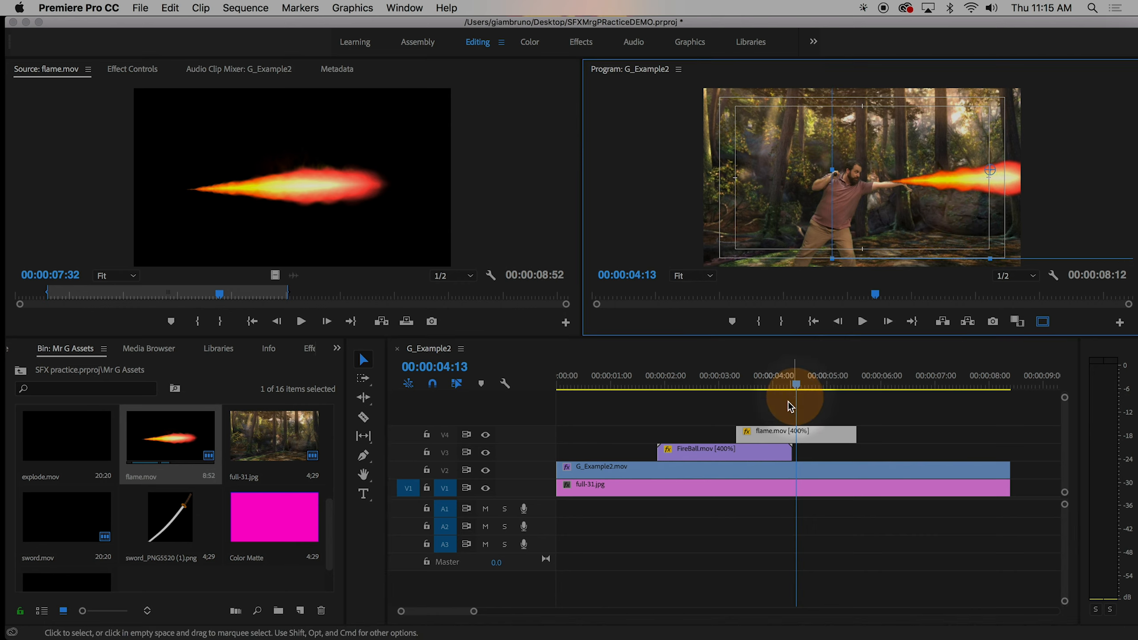
Move flame.mov slightly earlier on V4 and realign the flame's tip with the man's outstretched hand at 00:00:04:08
{"action": "left_click_drag", "start_coordinate": [787, 432], "coordinate": [775, 436]}
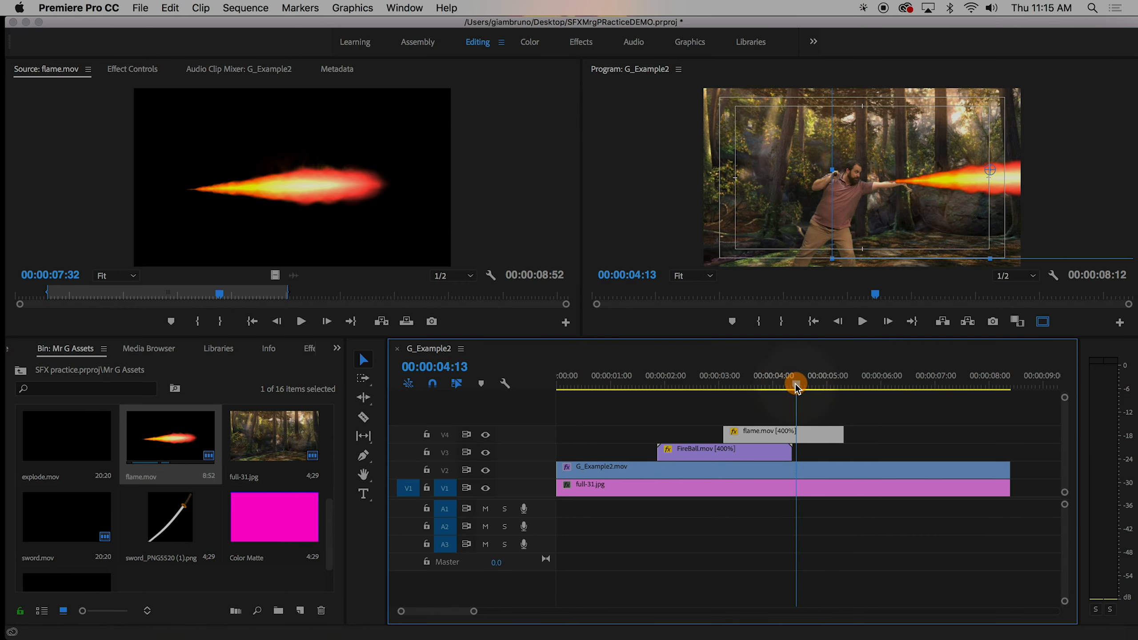
{"action": "left_click_drag", "start_coordinate": [796, 384], "coordinate": [786, 384]}
{"action": "left_click_drag", "start_coordinate": [917, 212], "coordinate": [926, 208]}
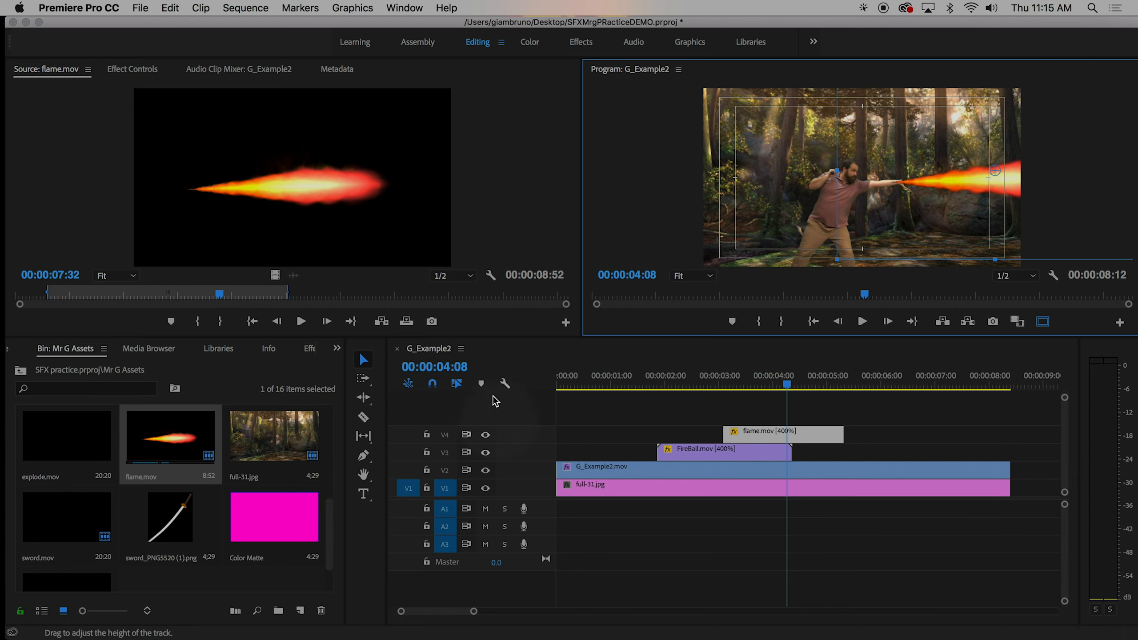
Start Position and Scale keyframing for flame.mov at 00:00:04:08
{"action": "left_click", "coordinate": [132, 69]}
{"action": "left_click", "coordinate": [39, 141]}
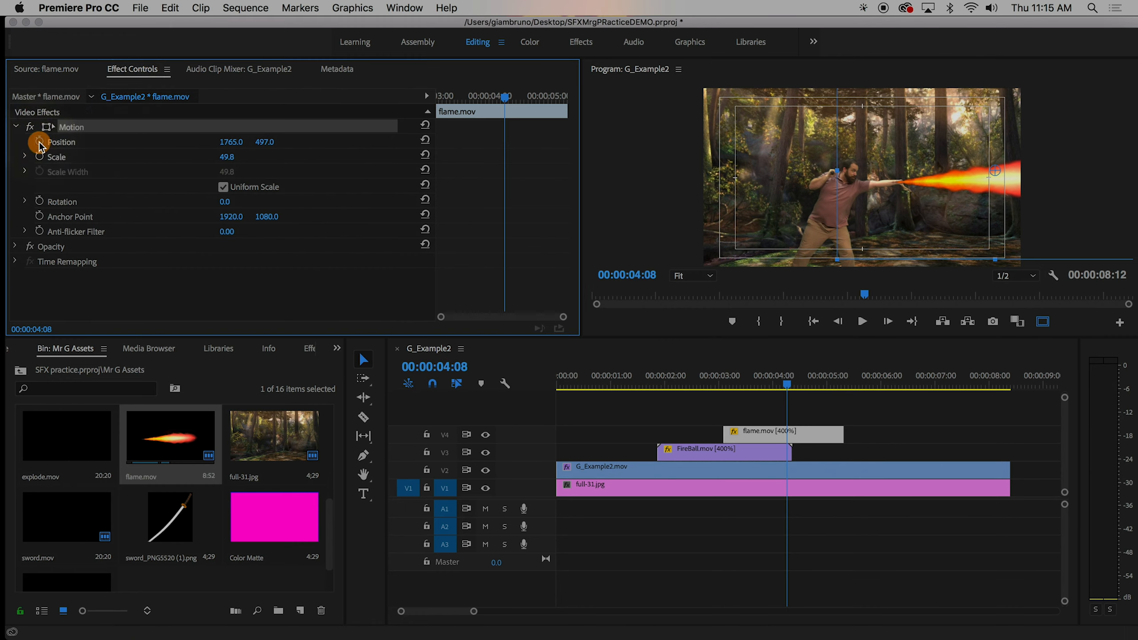
{"action": "left_click", "coordinate": [39, 156]}
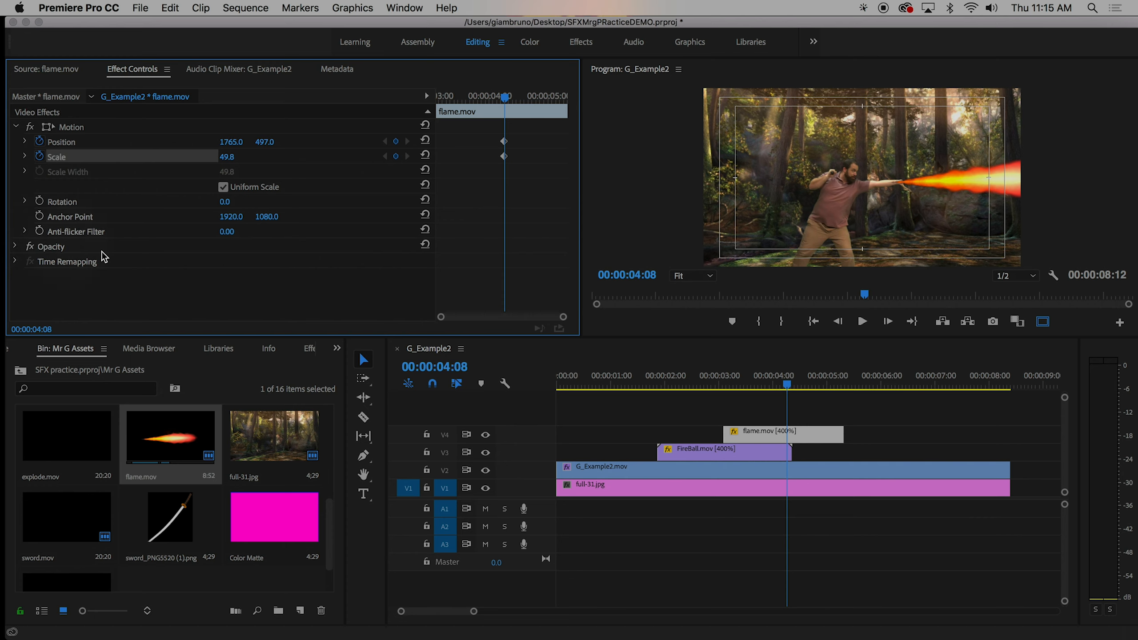
At 00:00:04:01, keyframe flame.mov's Position at 1528, 497 and its Scale at 42.8 to meet the man's hand
{"action": "left_click_drag", "start_coordinate": [786, 385], "coordinate": [775, 388]}
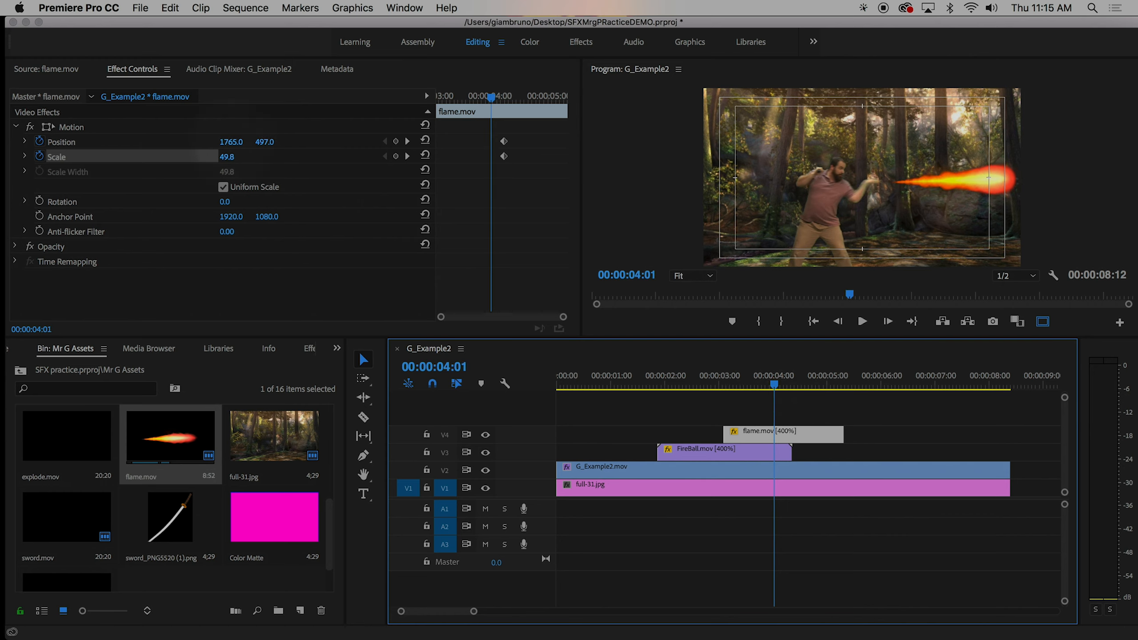
{"action": "left_click_drag", "start_coordinate": [231, 141], "coordinate": [204, 142]}
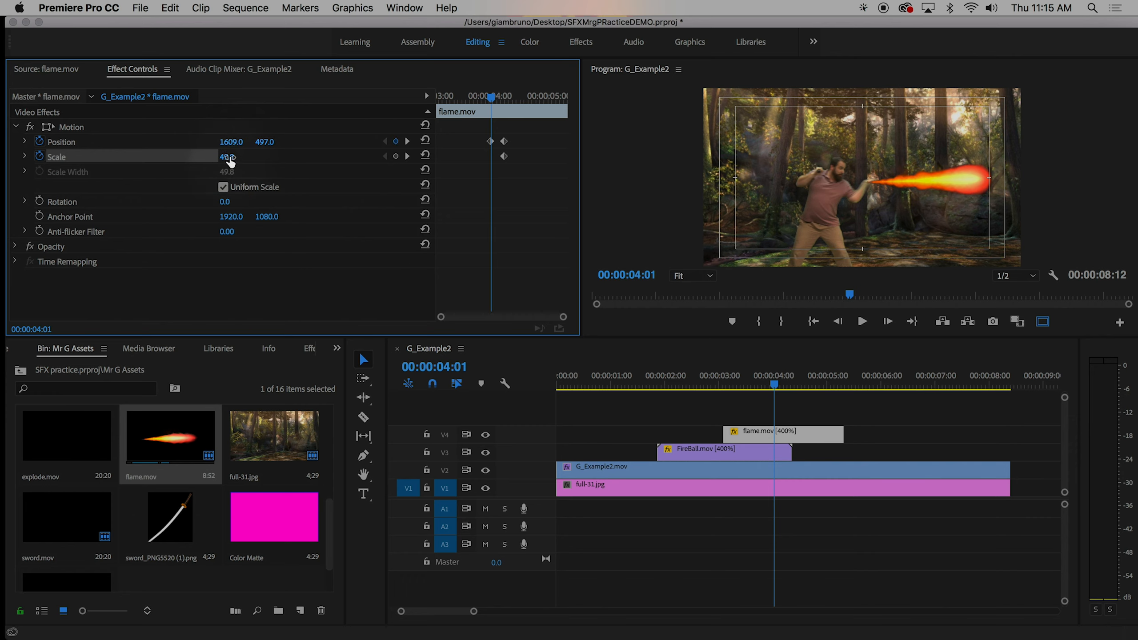
{"action": "left_click_drag", "start_coordinate": [228, 156], "coordinate": [222, 157]}
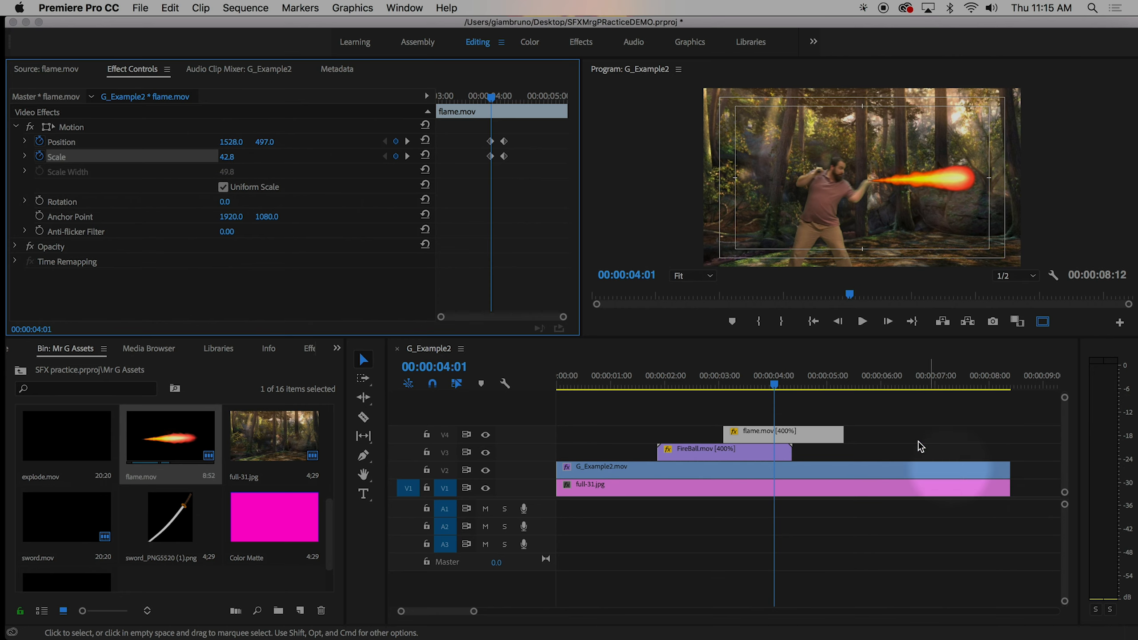
At 00:00:04:03, keyframe flame.mov's horizontal Position at about 1673.7 so its tip follows the hand
{"action": "left_click", "coordinate": [782, 385]}
{"action": "mouse_move", "coordinate": [782, 386]}
{"action": "left_mouse_down"}
{"action": "mouse_move", "coordinate": [768, 384]}
{"action": "mouse_move", "coordinate": [779, 389]}
{"action": "left_mouse_up"}
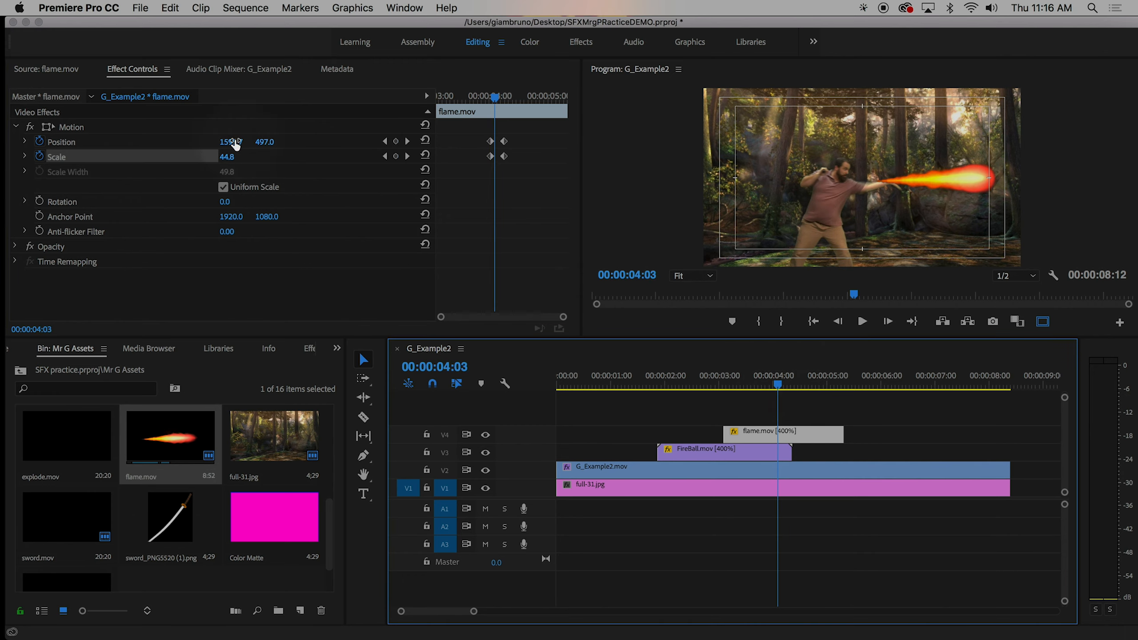
{"action": "left_click_drag", "start_coordinate": [229, 141], "coordinate": [242, 141]}
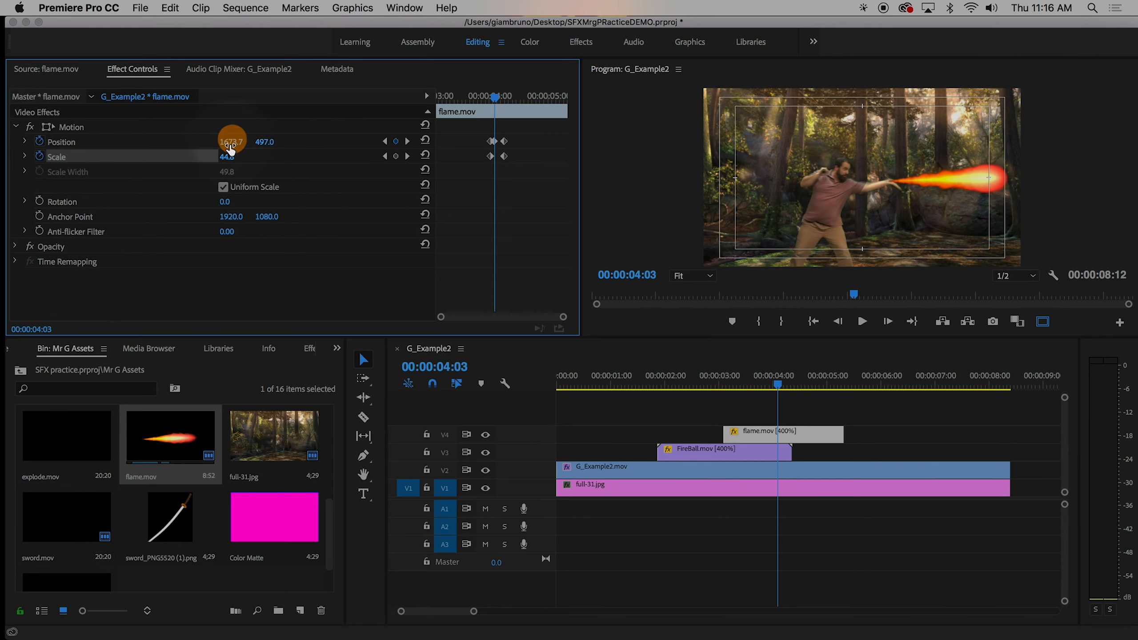
At 00:00:03:28, keyframe flame.mov's Position at 1378, 519 to place the flame at the man's hand
{"action": "left_click", "coordinate": [781, 384]}
{"action": "key", "text": "Left"}
{"action": "key", "text": "Left"}
{"action": "key", "text": "Left"}
{"action": "key", "text": "Left"}
{"action": "key", "text": "Left"}
{"action": "key", "text": "Left"}
{"action": "key", "text": "Left"}
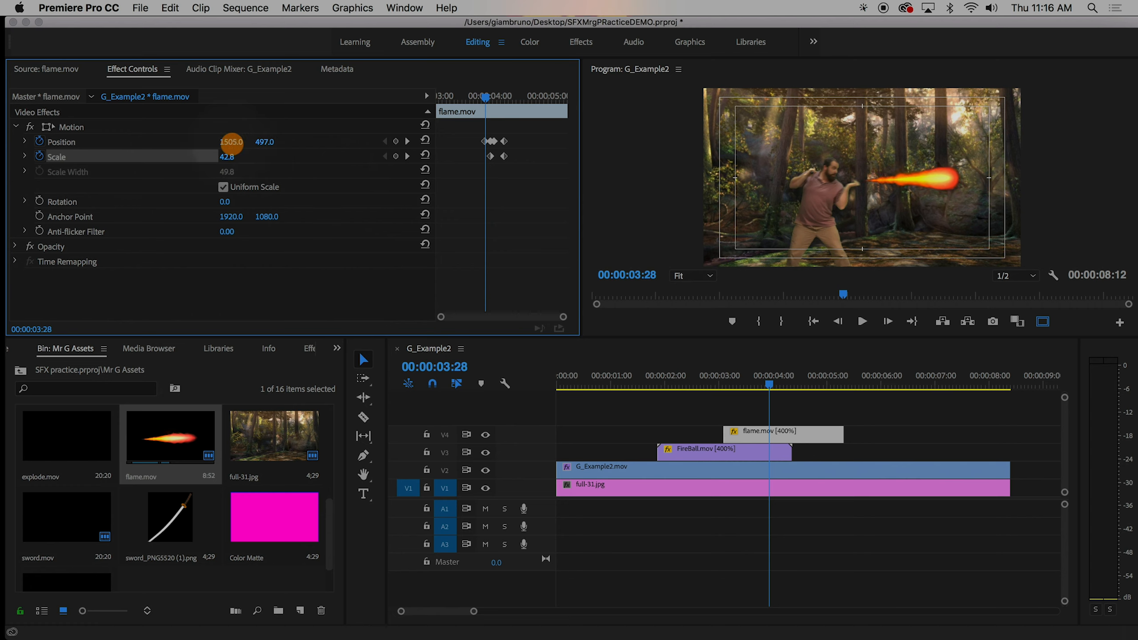
{"action": "left_click_drag", "start_coordinate": [231, 142], "coordinate": [264, 142]}
At 00:00:03:25, keyframe flame.mov's Scale at 16.8 and its Position at 981, 609
{"action": "key", "text": "Left"}
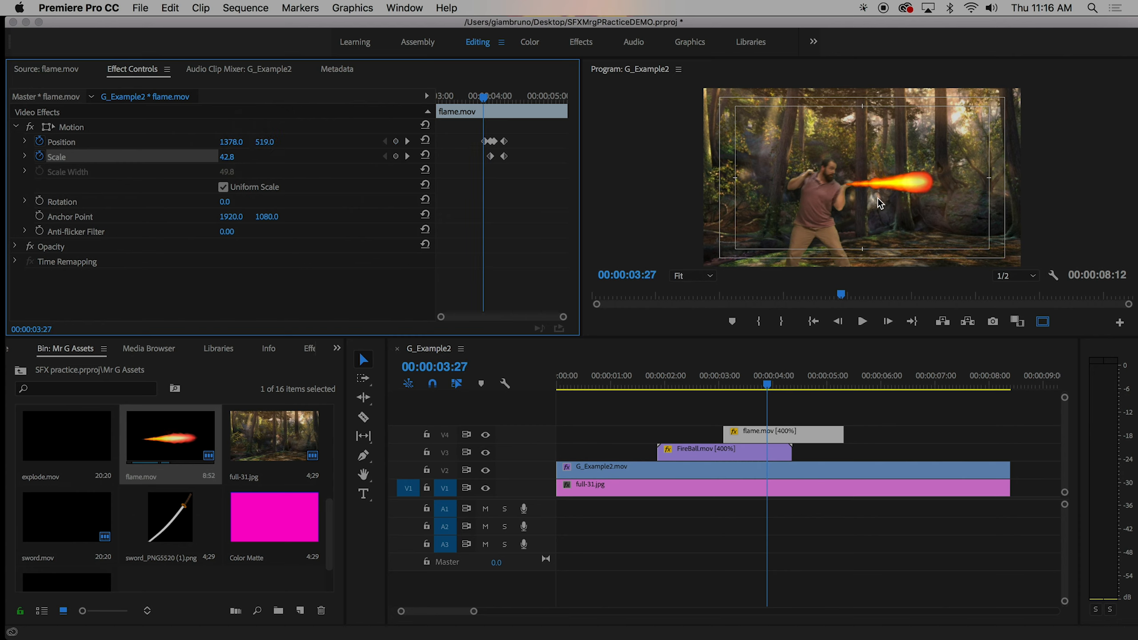
{"action": "key", "text": "Left"}
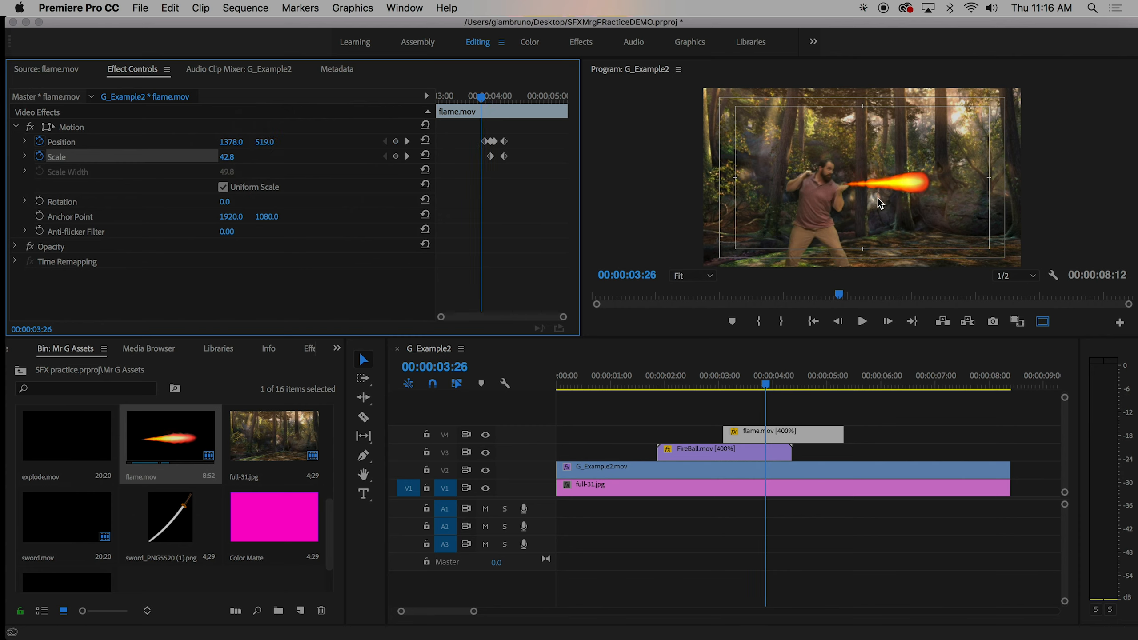
{"action": "key", "text": "Left"}
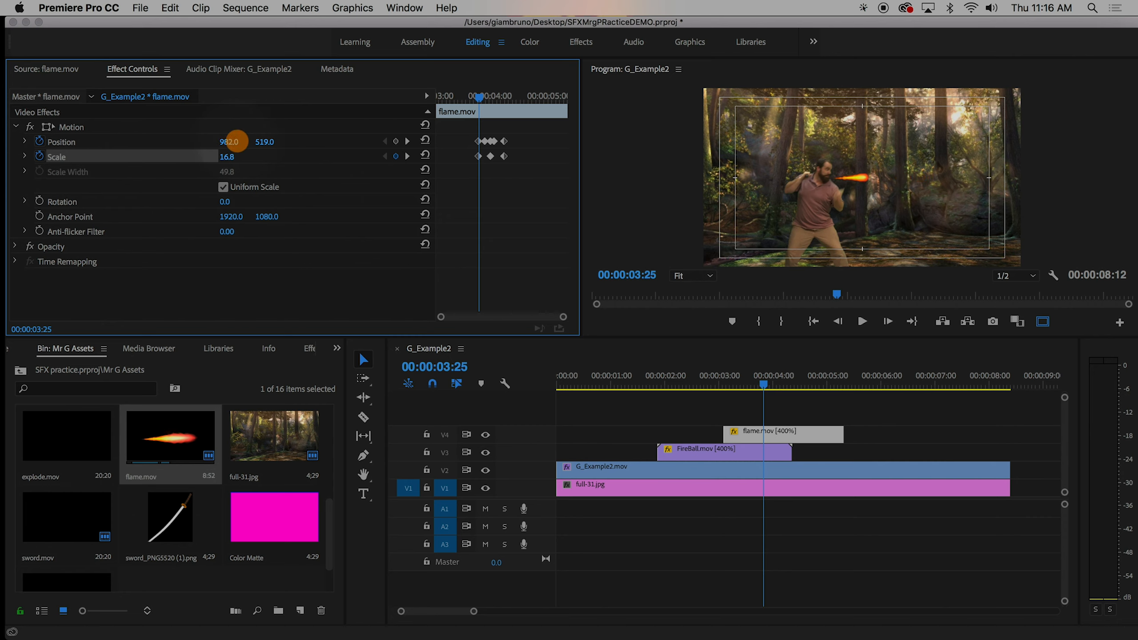
{"action": "left_click_drag", "start_coordinate": [237, 142], "coordinate": [257, 137]}
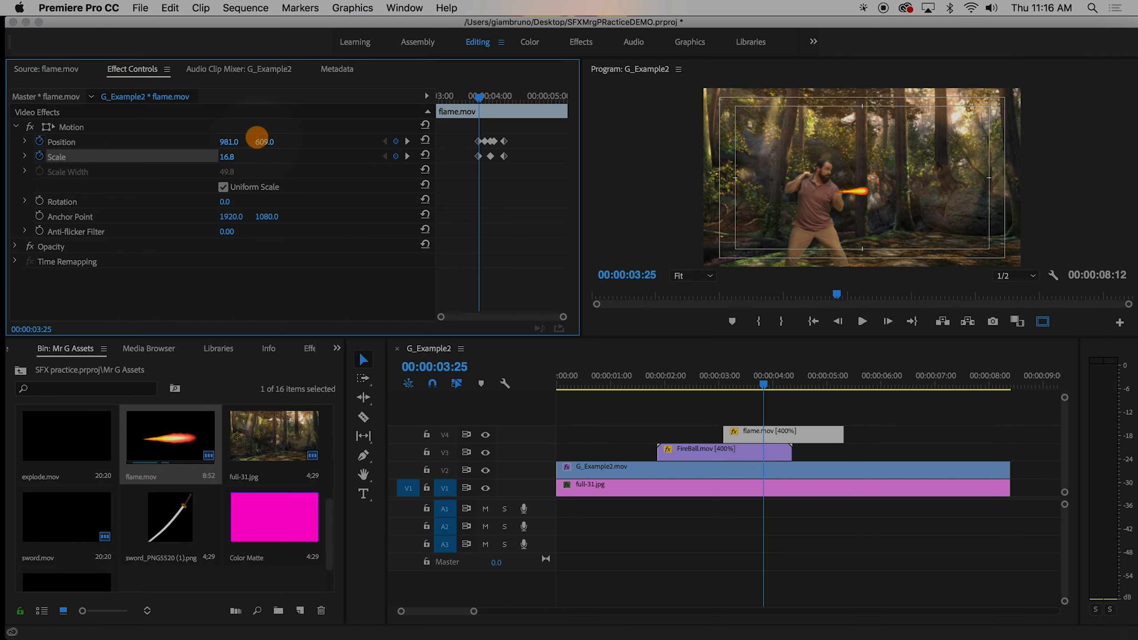
Step frame by frame around 00:00:03:25 to examine where the flame should first appear at the man's hand
{"action": "key", "text": "Left"}
{"action": "key", "text": "Left"}
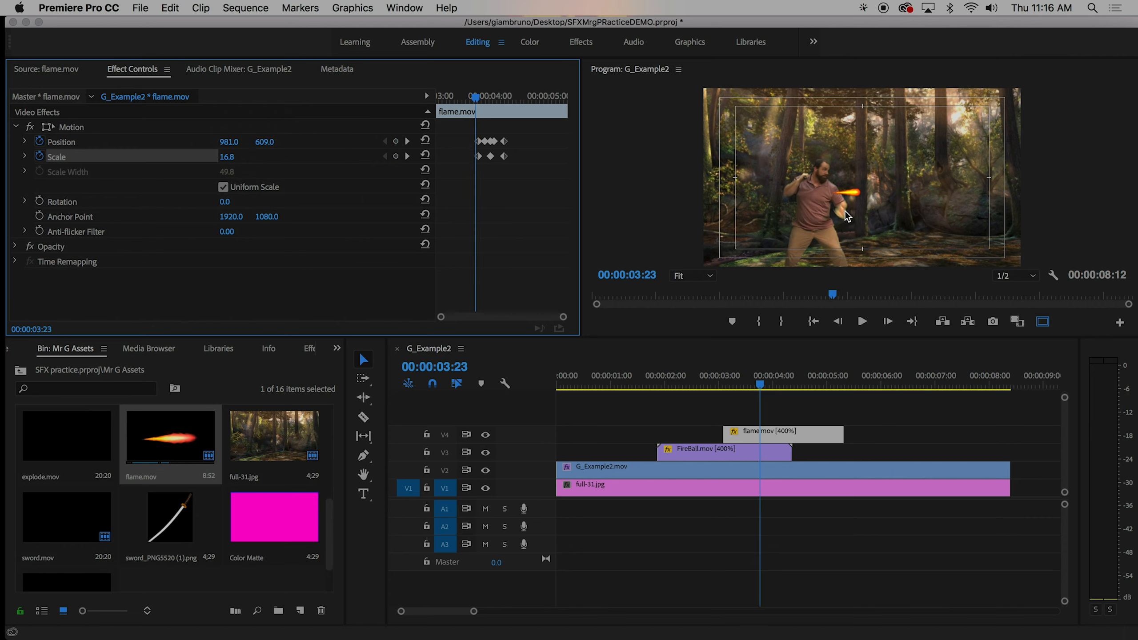
{"action": "key", "text": "Left"}
{"action": "key", "text": "Left"}
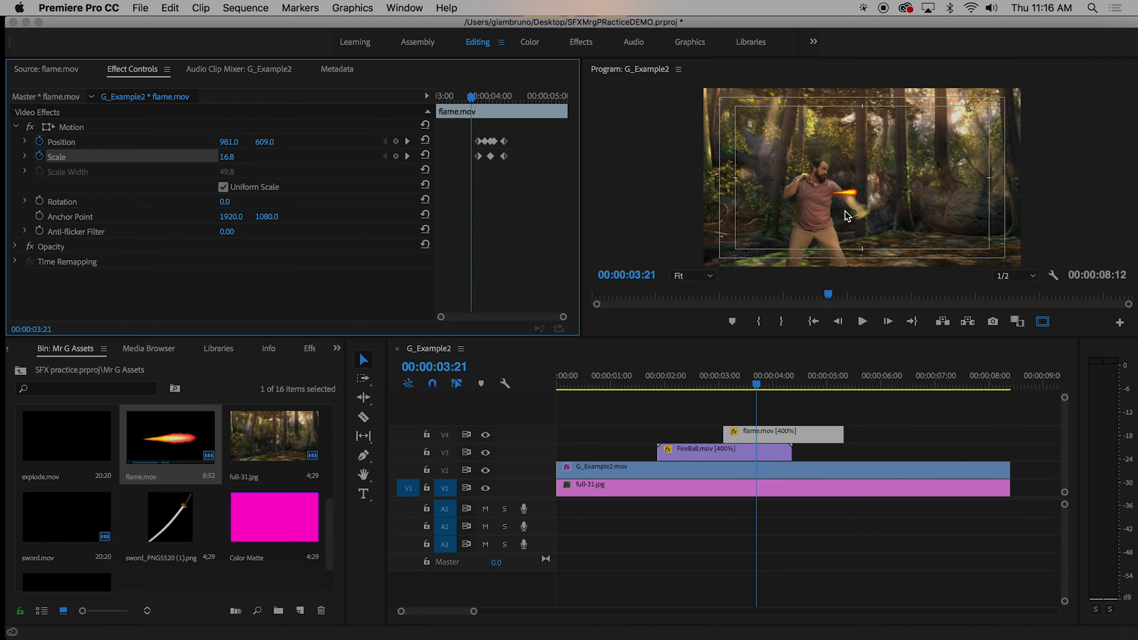
{"action": "key", "text": "Left"}
{"action": "key", "text": "Left"}
{"action": "key", "text": "Left"}
{"action": "key", "text": "Left"}
{"action": "key", "text": "Right"}
{"action": "key", "text": "Right"}
{"action": "key", "text": "Right"}
{"action": "key", "text": "Right"}
{"action": "key", "text": "Right"}
{"action": "key", "text": "Right"}
{"action": "key", "text": "Right"}
{"action": "key", "text": "Right"}
{"action": "key", "text": "Right"}
{"action": "key", "text": "Left"}
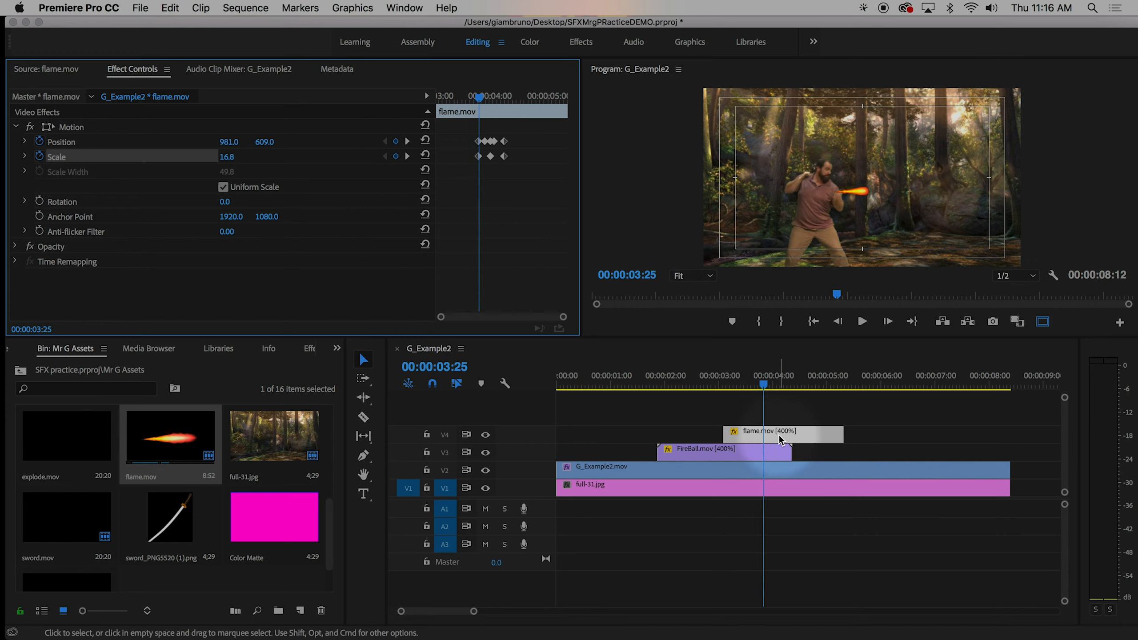
Split flame.mov on V4 at 00:00:03:25 and delete the portion before the cut
{"action": "key", "text": "c"}
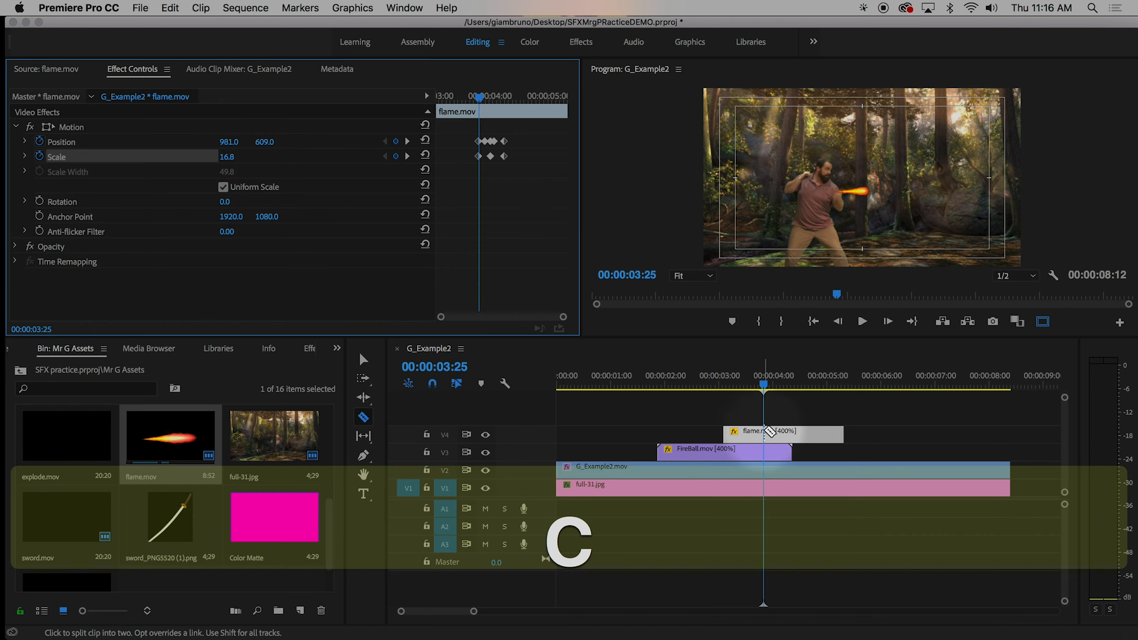
{"action": "left_click", "coordinate": [767, 432]}
{"action": "key", "text": "v"}
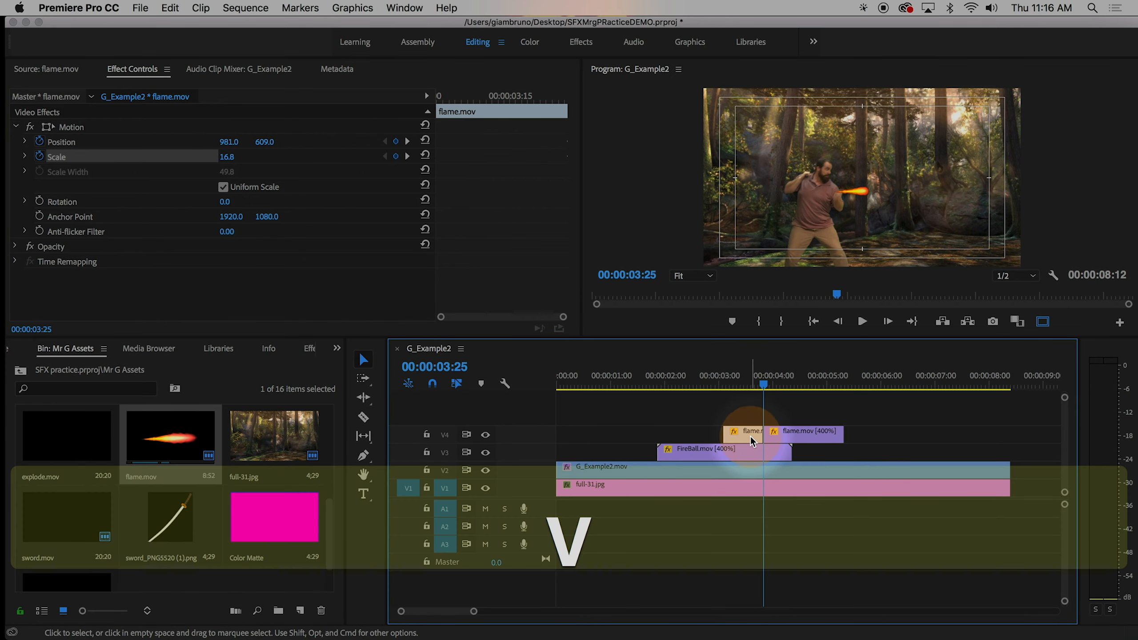
{"action": "key", "text": "BackSpace"}
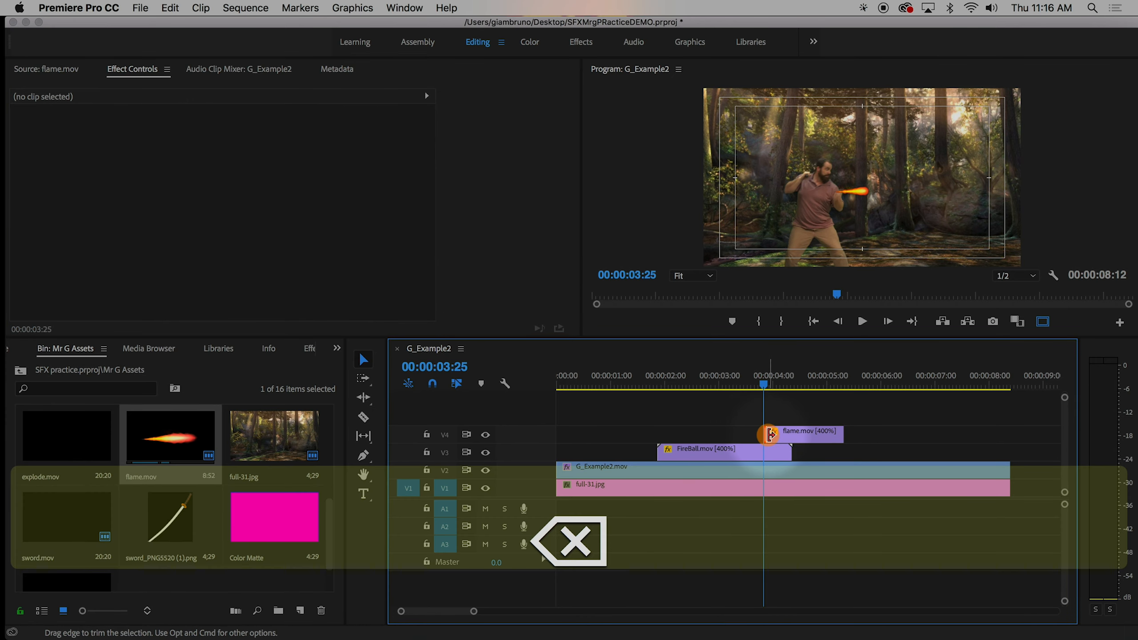
Keyframe the remaining flame.mov clip's Opacity at 0% at 00:00:03:25
{"action": "left_click", "coordinate": [779, 438]}
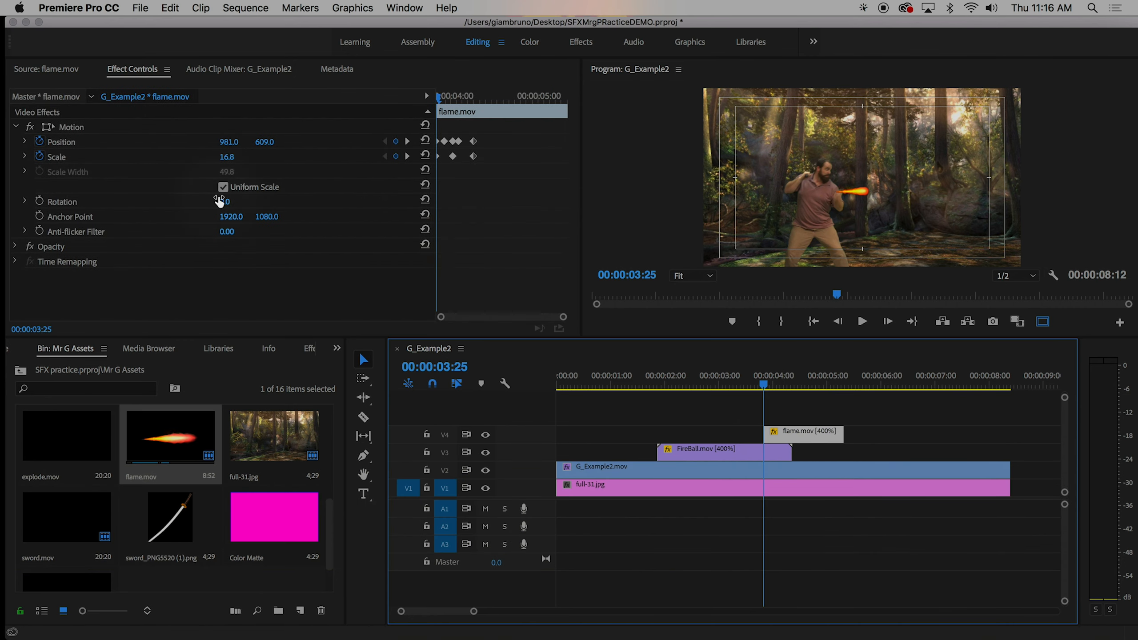
{"action": "left_click", "coordinate": [15, 247]}
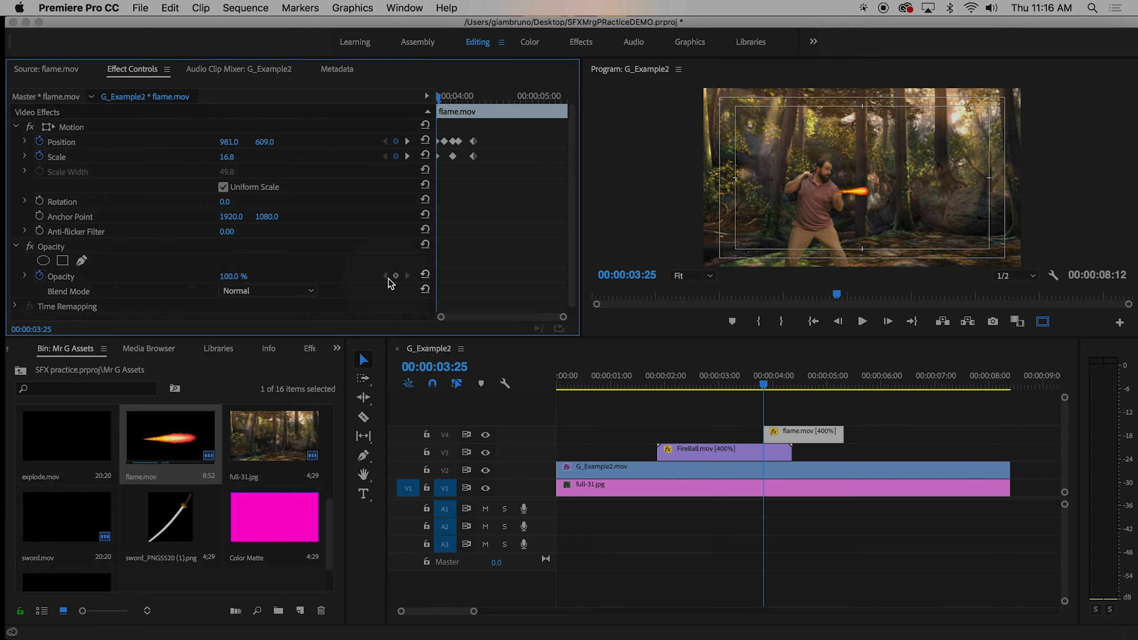
{"action": "left_click_drag", "start_coordinate": [232, 276], "coordinate": [448, 278]}
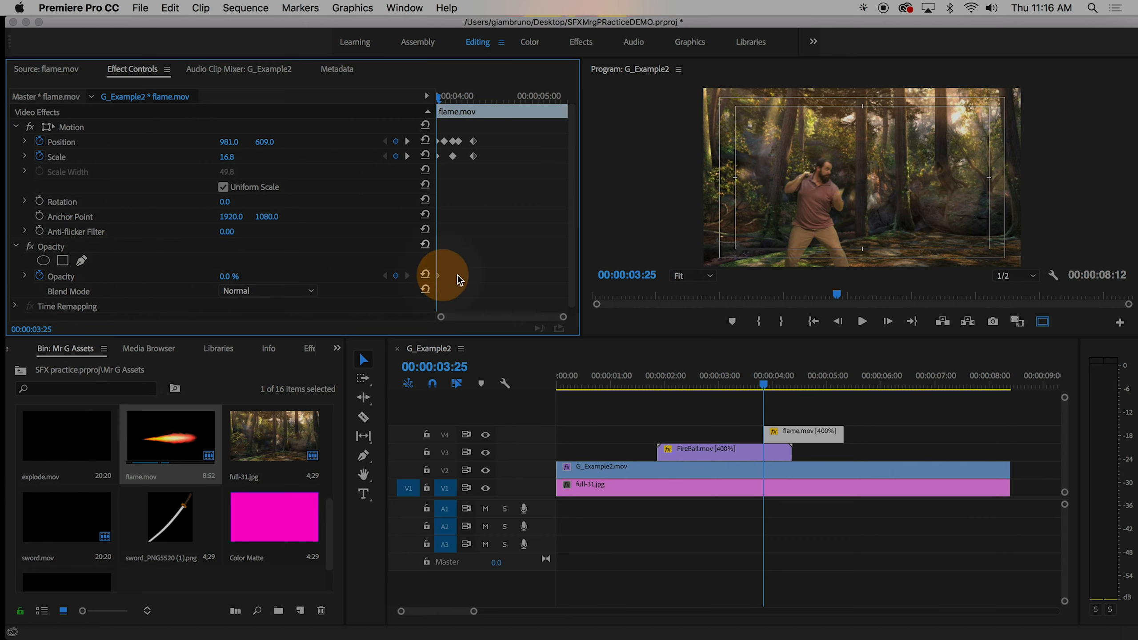
{"action": "left_click", "coordinate": [395, 276]}
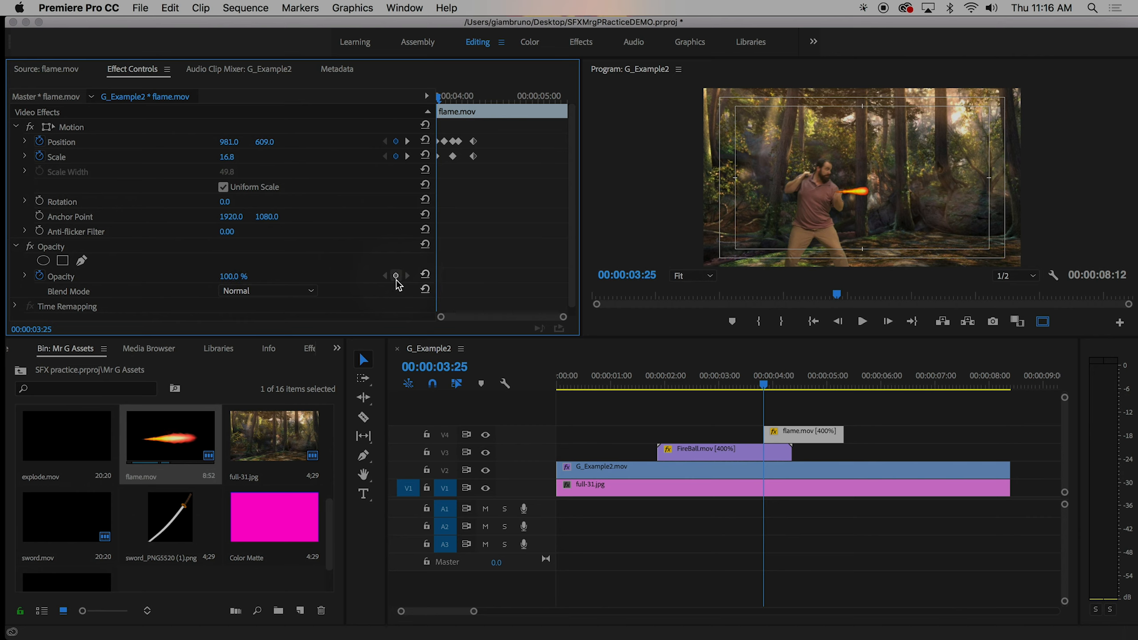
{"action": "left_click", "coordinate": [396, 275]}
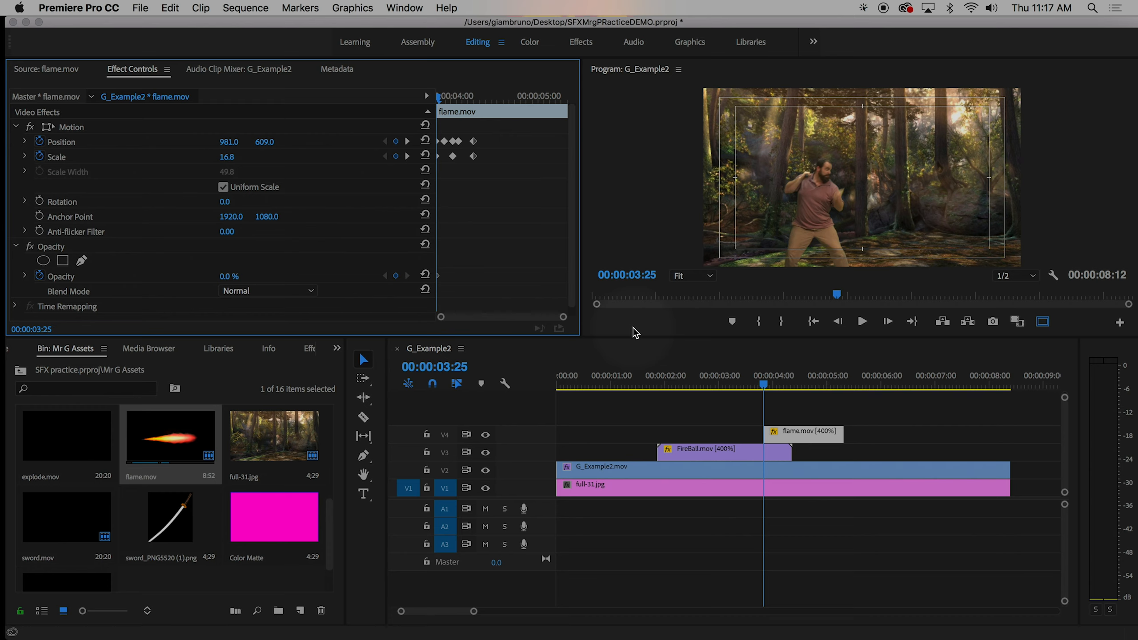
Keyframe flame.mov's Opacity at 100% at 00:00:04:00 and play back the fade-in
{"action": "key", "text": "Right"}
{"action": "key", "text": "Right"}
{"action": "key", "text": "Right"}
{"action": "key", "text": "Right"}
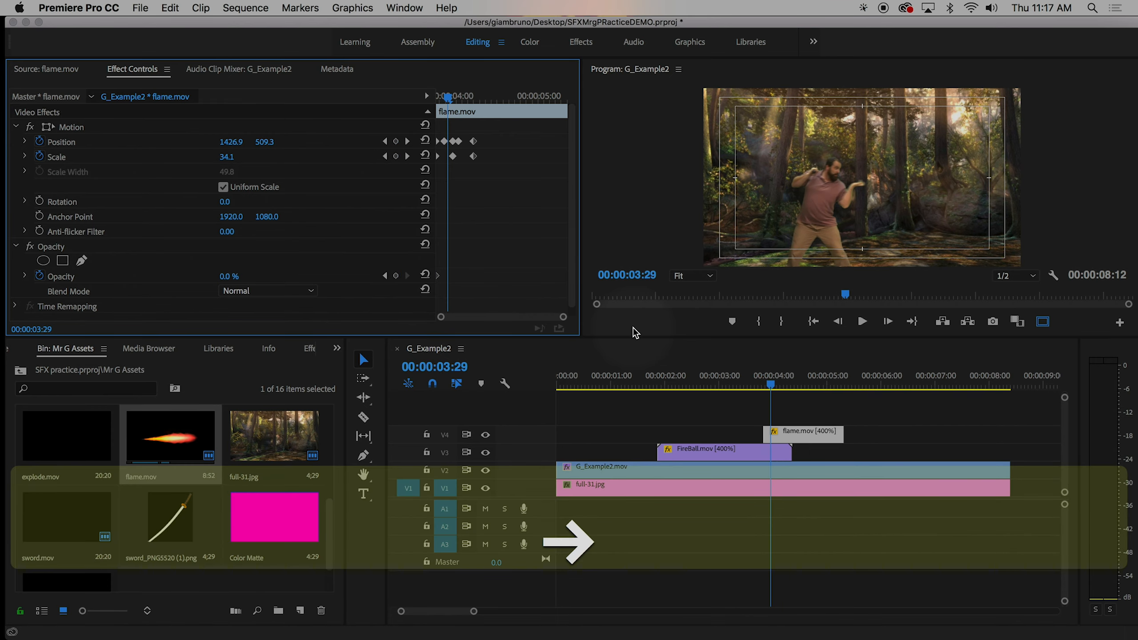
{"action": "key", "text": "Right"}
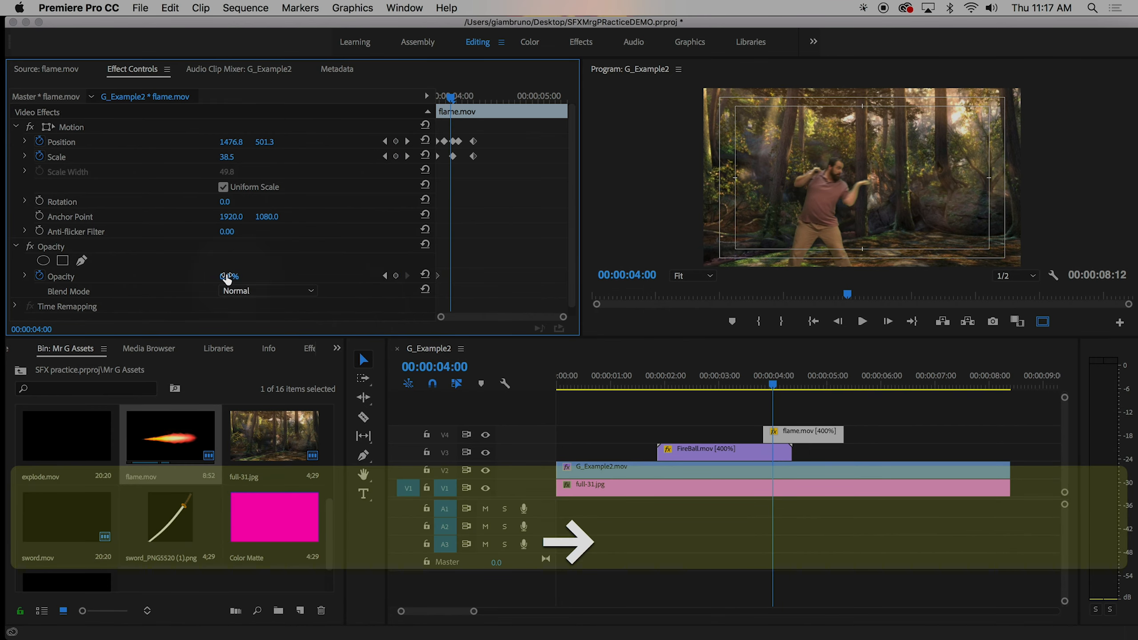
{"action": "left_click_drag", "start_coordinate": [227, 277], "coordinate": [274, 277]}
{"action": "mouse_move", "coordinate": [760, 394]}
{"action": "left_mouse_down"}
{"action": "mouse_move", "coordinate": [776, 386]}
{"action": "mouse_move", "coordinate": [755, 393]}
{"action": "left_mouse_up"}
{"action": "key", "text": "space"}
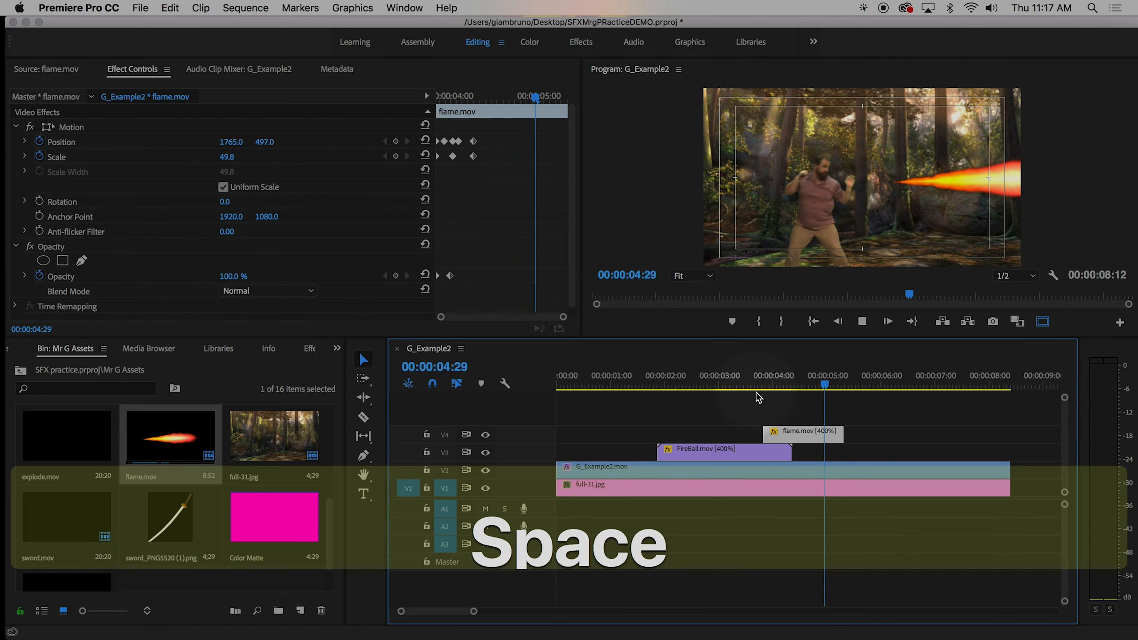
Find the end of the throw and add Position and Scale keyframes to flame.mov at 00:00:04:16
{"action": "mouse_move", "coordinate": [820, 385]}
{"action": "left_mouse_down"}
{"action": "mouse_move", "coordinate": [799, 388]}
{"action": "mouse_move", "coordinate": [810, 384]}
{"action": "left_mouse_up"}
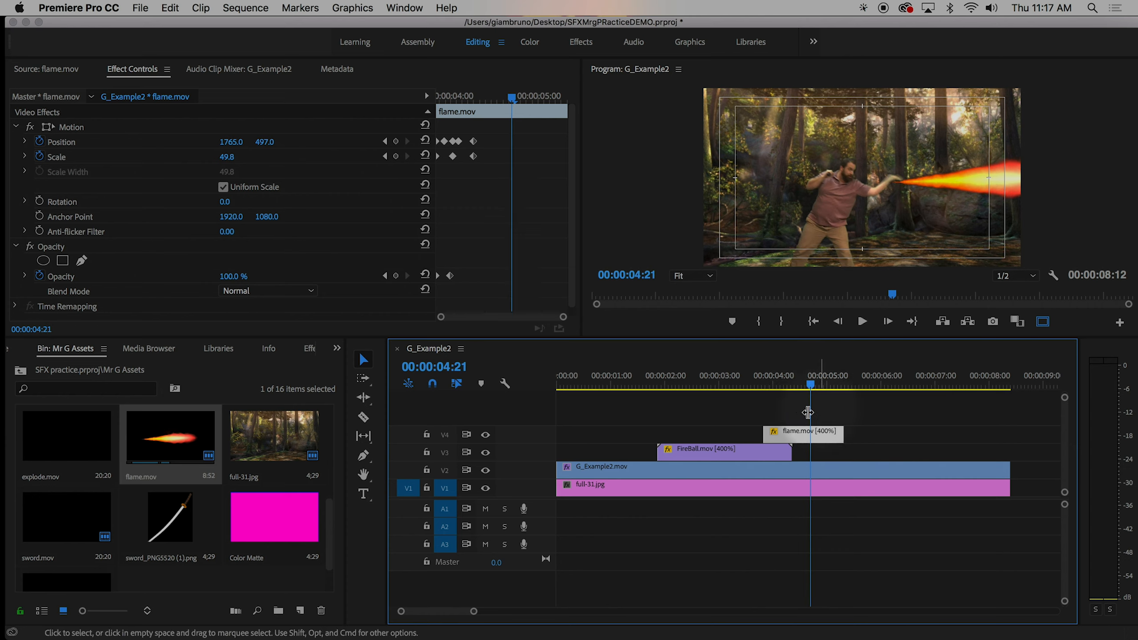
{"action": "left_click", "coordinate": [792, 388]}
{"action": "left_click_drag", "start_coordinate": [795, 388], "coordinate": [808, 386]}
{"action": "left_click_drag", "start_coordinate": [811, 383], "coordinate": [801, 389]}
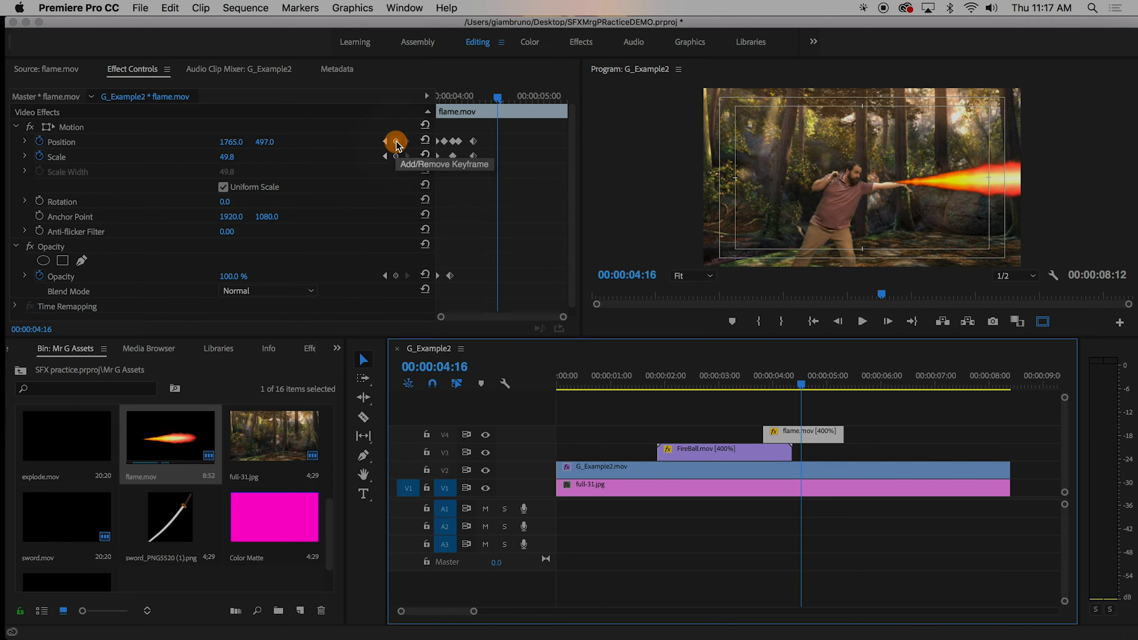
{"action": "left_click", "coordinate": [396, 142]}
{"action": "left_click", "coordinate": [396, 157]}
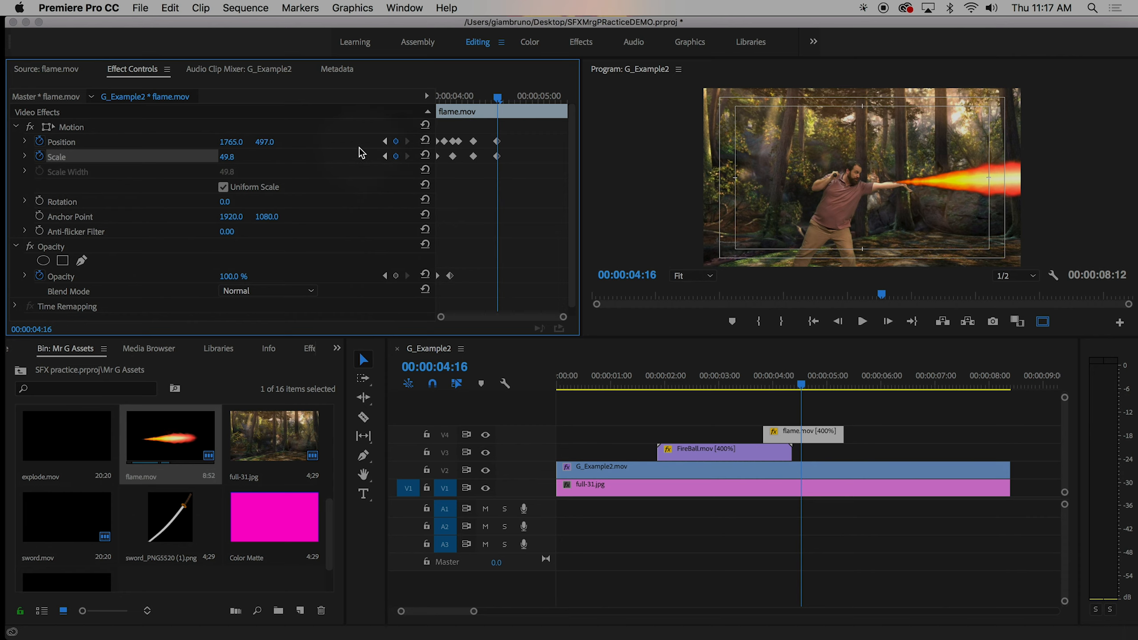
At 00:00:04:29, keyframe flame.mov's Position at 3536, 466 and Scale at 87.8 so the flame flies out of frame
{"action": "left_click_drag", "start_coordinate": [802, 387], "coordinate": [827, 386]}
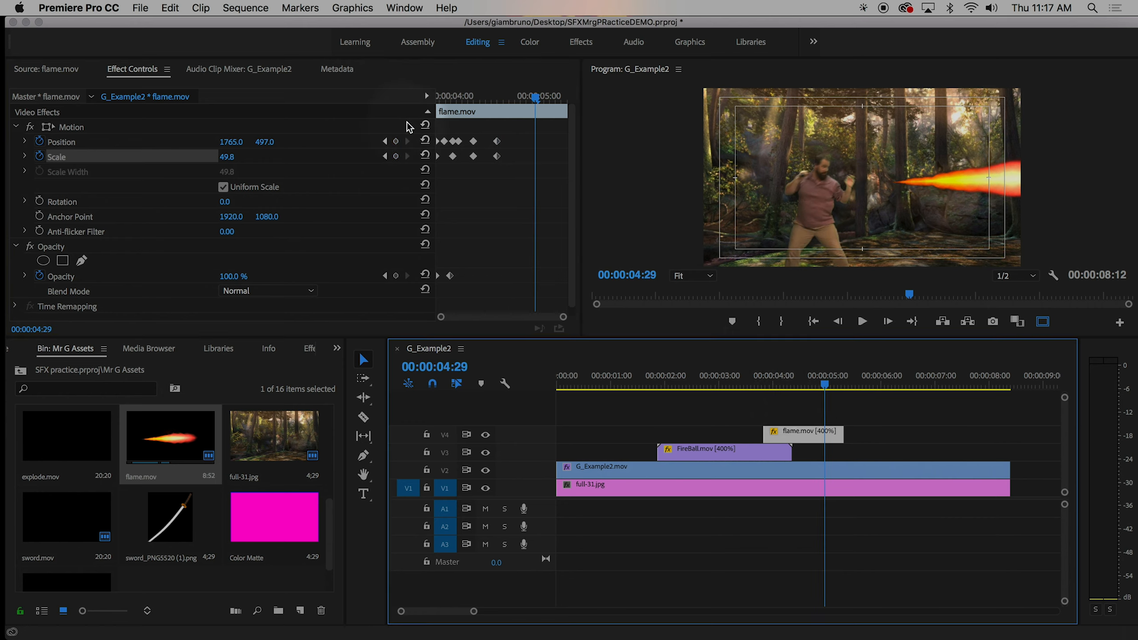
{"action": "mouse_move", "coordinate": [229, 143]}
{"action": "left_mouse_down"}
{"action": "mouse_move", "coordinate": [223, 156]}
{"action": "mouse_move", "coordinate": [258, 143]}
{"action": "mouse_move", "coordinate": [224, 141]}
{"action": "mouse_move", "coordinate": [235, 143]}
{"action": "left_mouse_up"}
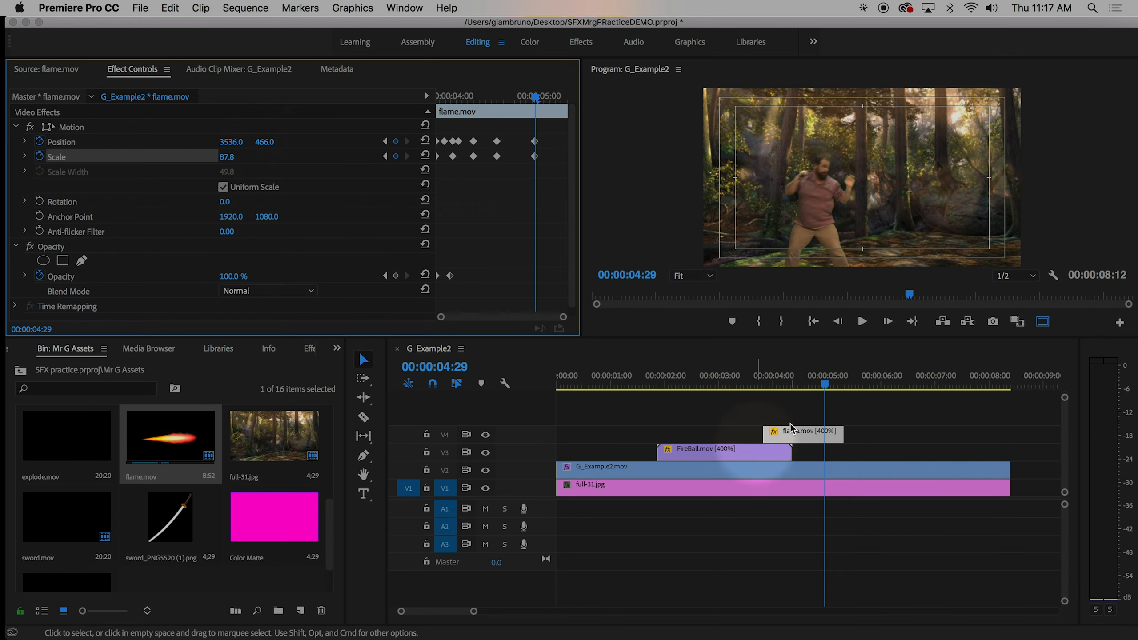
{"action": "left_click_drag", "start_coordinate": [821, 380], "coordinate": [738, 389]}
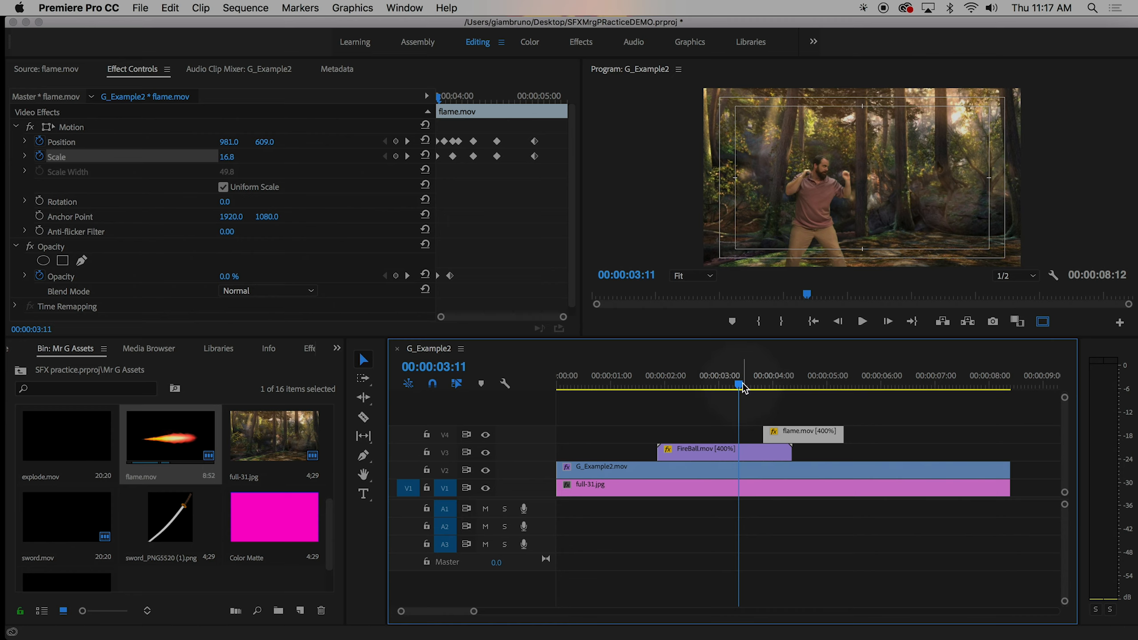
Find burst.mov in the Mr G Assets bin and preview it in the Source monitor up to 00:00:11:29
{"action": "left_click_drag", "start_coordinate": [743, 382], "coordinate": [979, 413]}
{"action": "scroll", "coordinate": [71, 513], "scroll_direction": "up", "scroll_amount": 2}
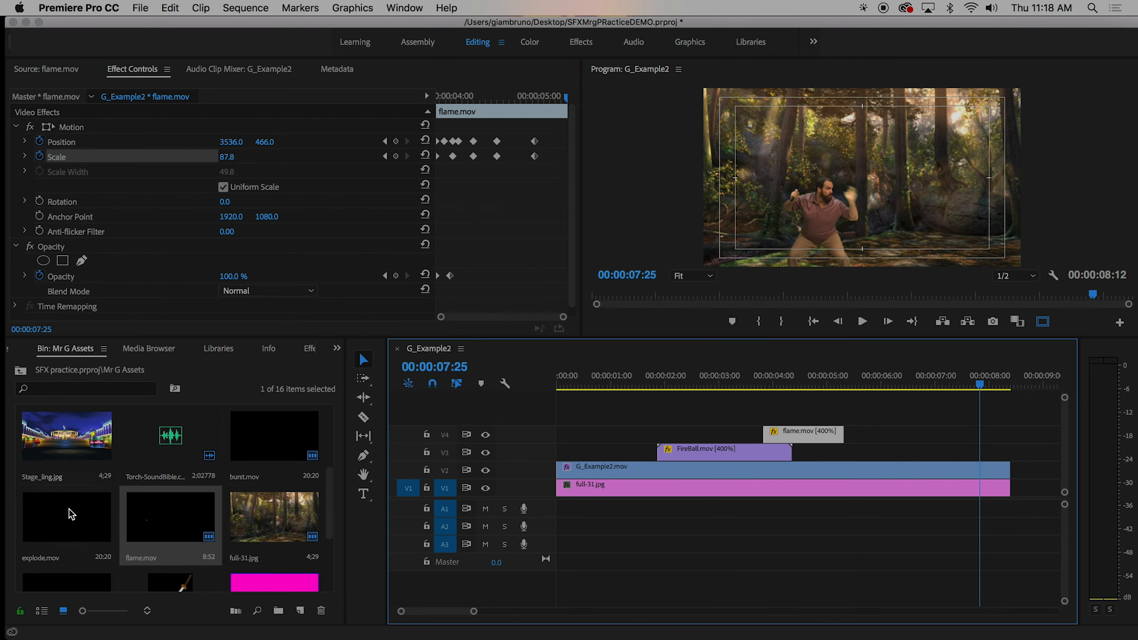
{"action": "scroll", "coordinate": [70, 513], "scroll_direction": "up", "scroll_amount": 3}
{"action": "scroll", "coordinate": [18, 446], "scroll_direction": "down", "scroll_amount": 2}
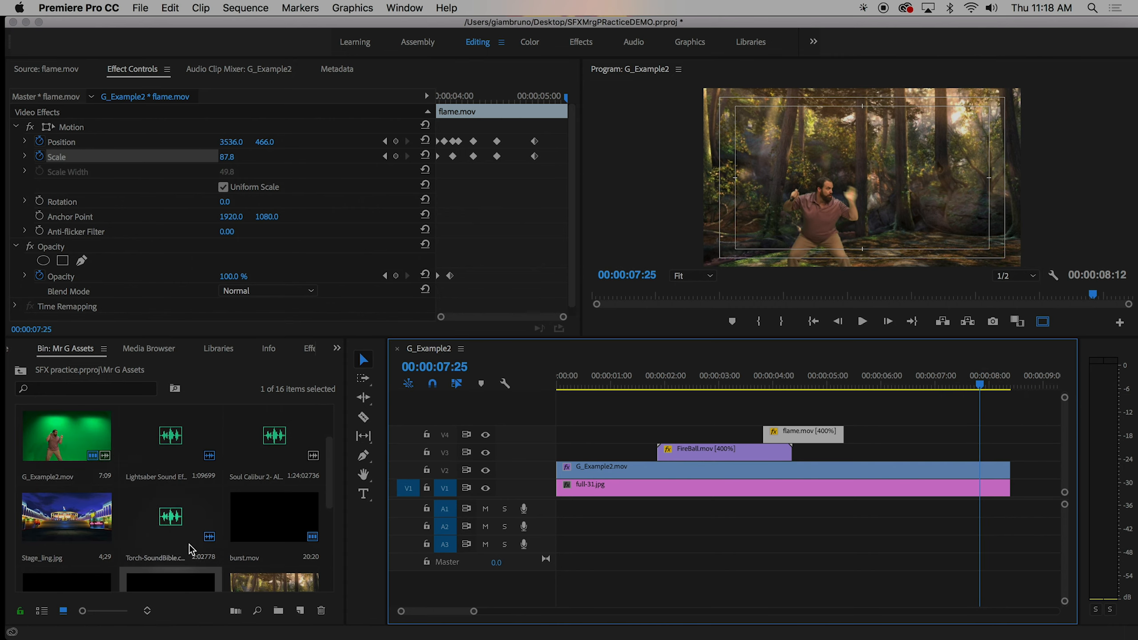
{"action": "left_click_drag", "start_coordinate": [249, 522], "coordinate": [219, 344]}
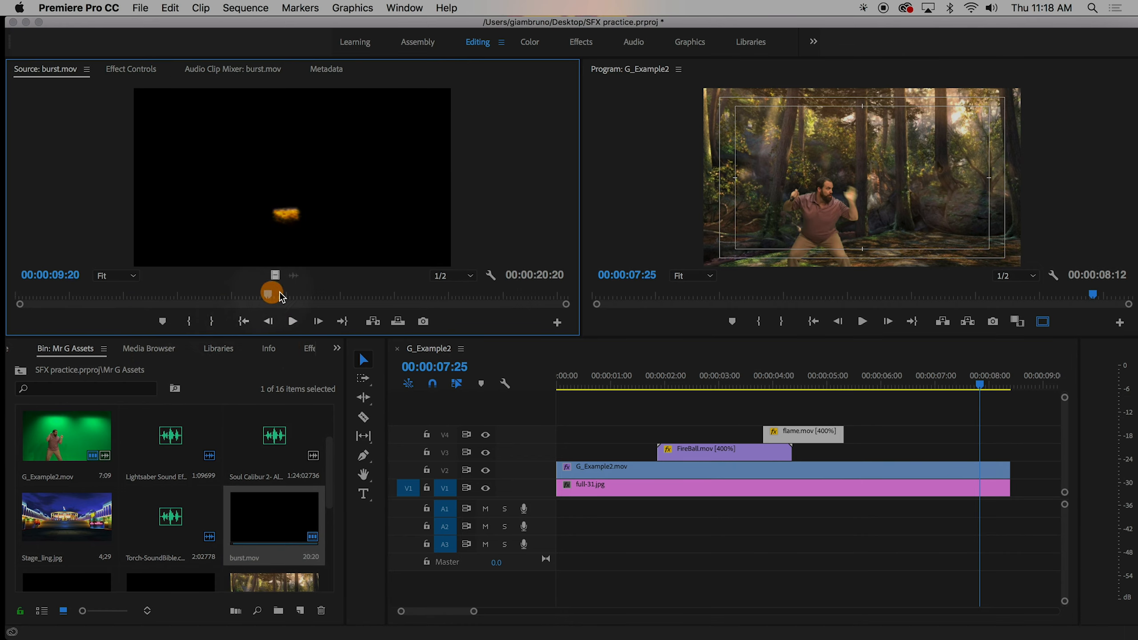
{"action": "left_click_drag", "start_coordinate": [281, 297], "coordinate": [327, 297]}
Start Position and Scale keyframes on G_Example2.mov at 00:00:08:07
{"action": "left_click_drag", "start_coordinate": [979, 386], "coordinate": [1004, 421]}
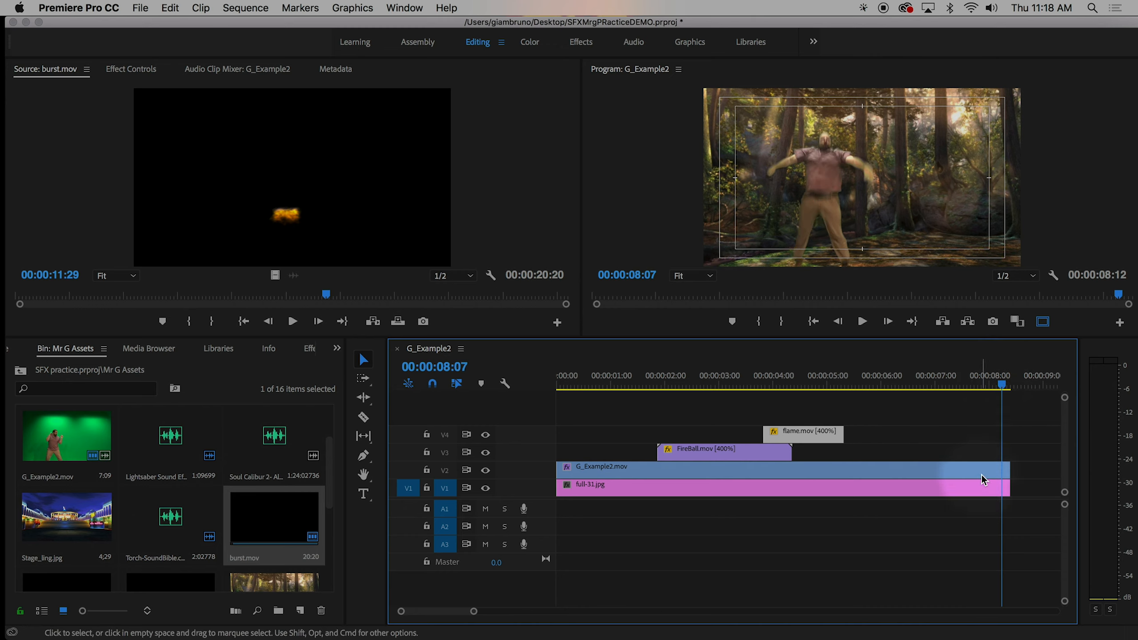
{"action": "left_click", "coordinate": [998, 470]}
{"action": "left_click", "coordinate": [119, 74]}
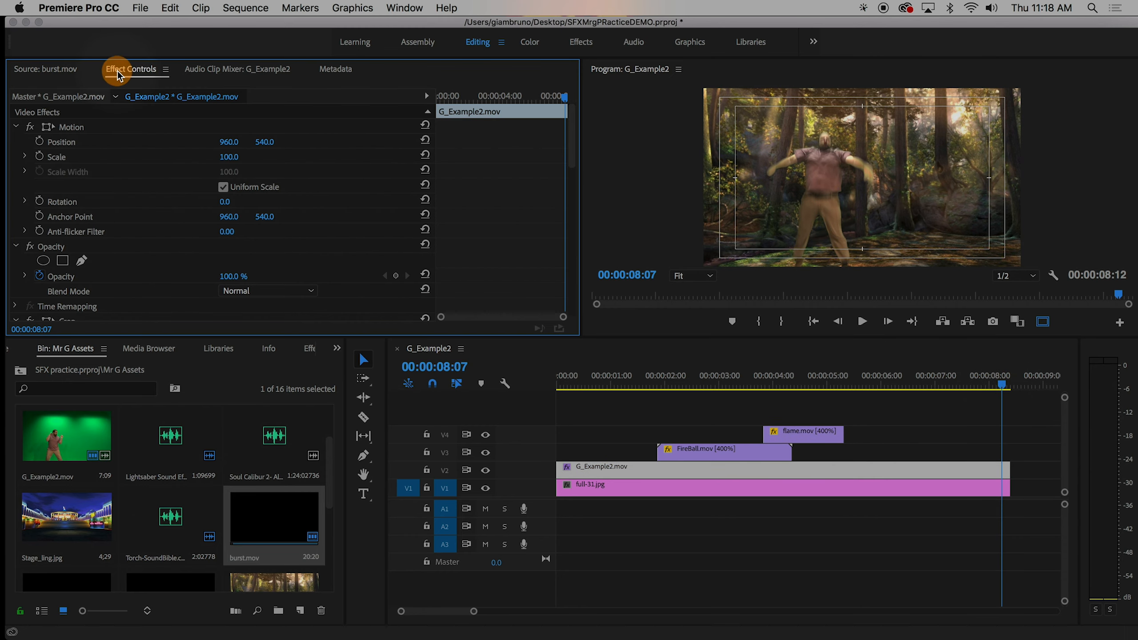
{"action": "left_click", "coordinate": [39, 142]}
{"action": "left_click", "coordinate": [39, 156]}
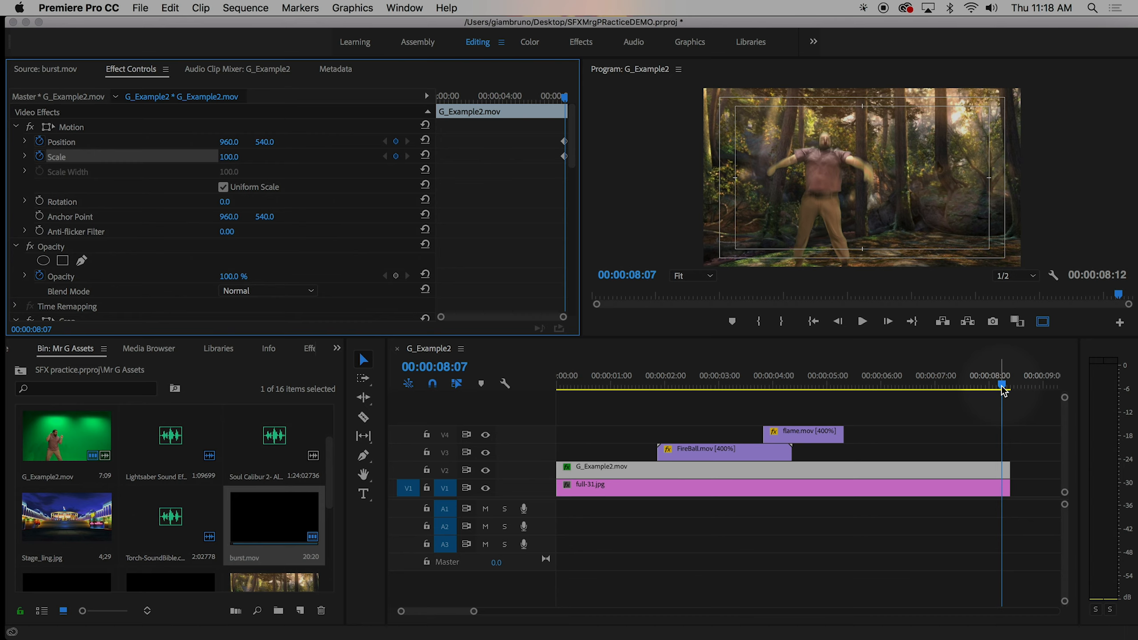
At 00:00:08:11, keyframe G_Example2.mov's Position at 960, -610 so the man shoots up out of frame
{"action": "key", "text": "Right"}
{"action": "key", "text": "Right"}
{"action": "key", "text": "Right"}
{"action": "key", "text": "Right"}
{"action": "key", "text": "Right"}
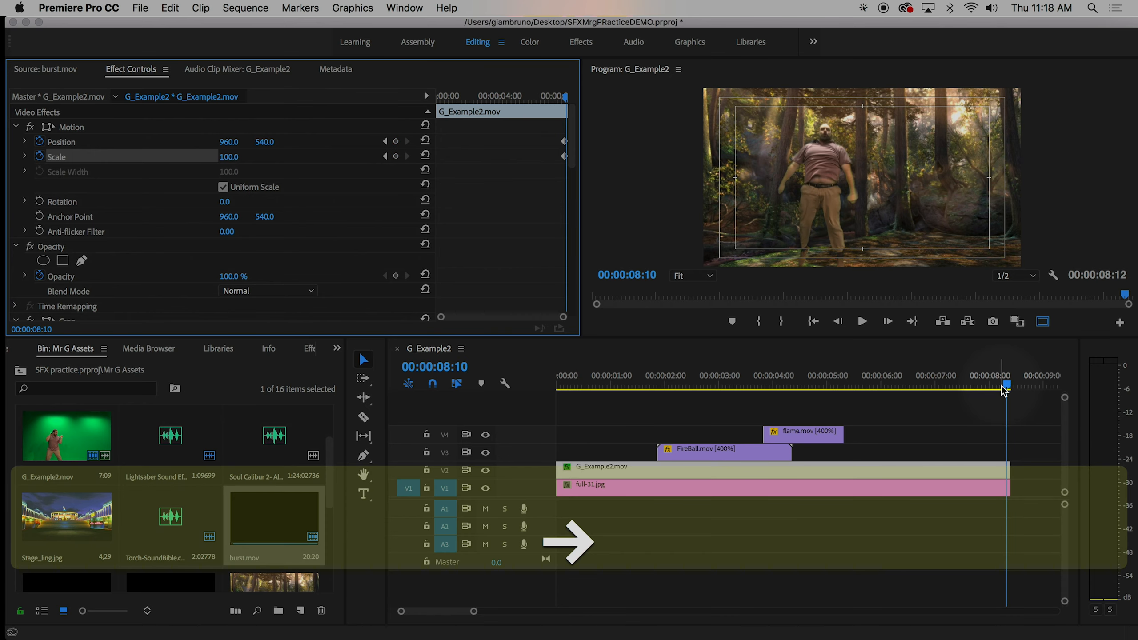
{"action": "key", "text": "Left"}
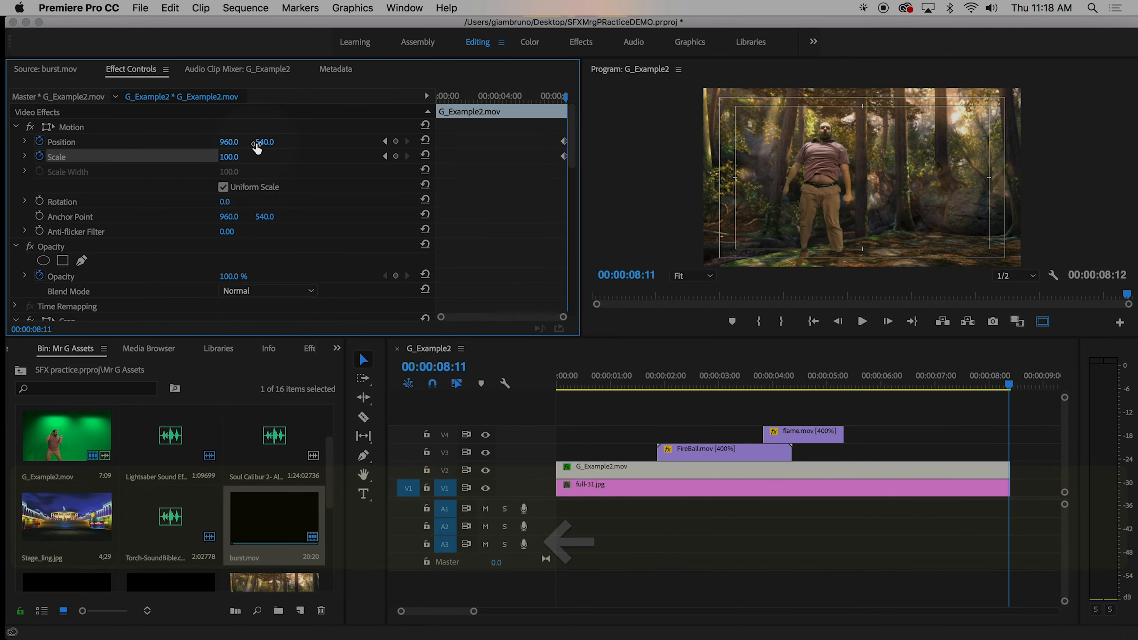
{"action": "left_click_drag", "start_coordinate": [264, 142], "coordinate": [268, 142]}
{"action": "key", "text": "Right"}
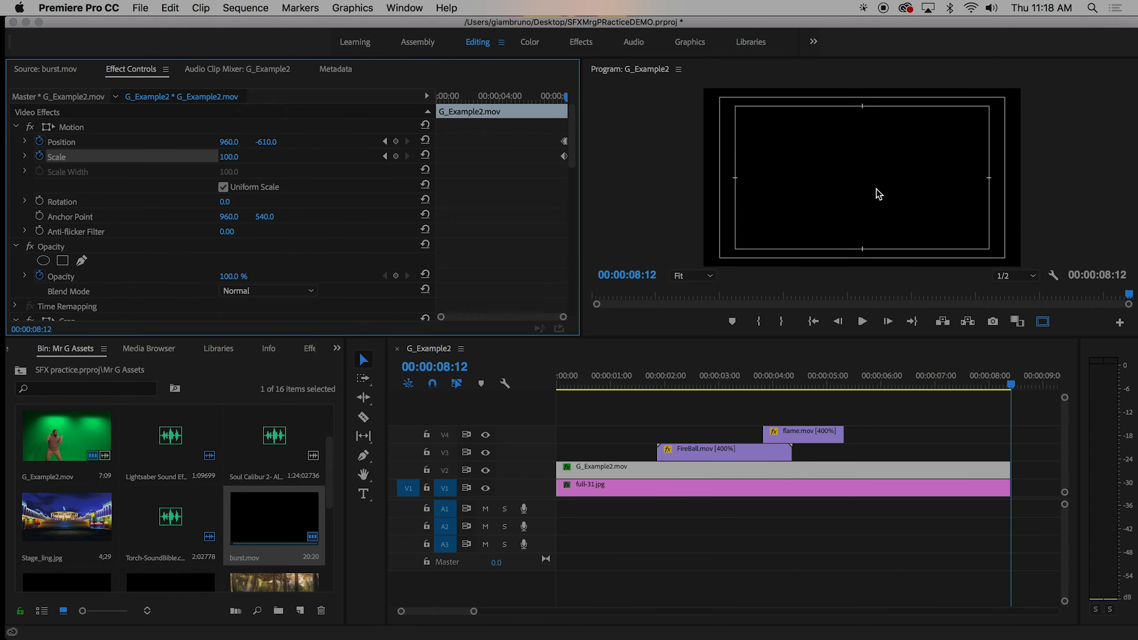
Step back before the jump and play back the man's launch out of frame
{"action": "key", "text": "Left"}
{"action": "key", "text": "Left"}
{"action": "key", "text": "Left"}
{"action": "key", "text": "Left"}
{"action": "key", "text": "Left"}
{"action": "key", "text": "Left"}
{"action": "key", "text": "Left"}
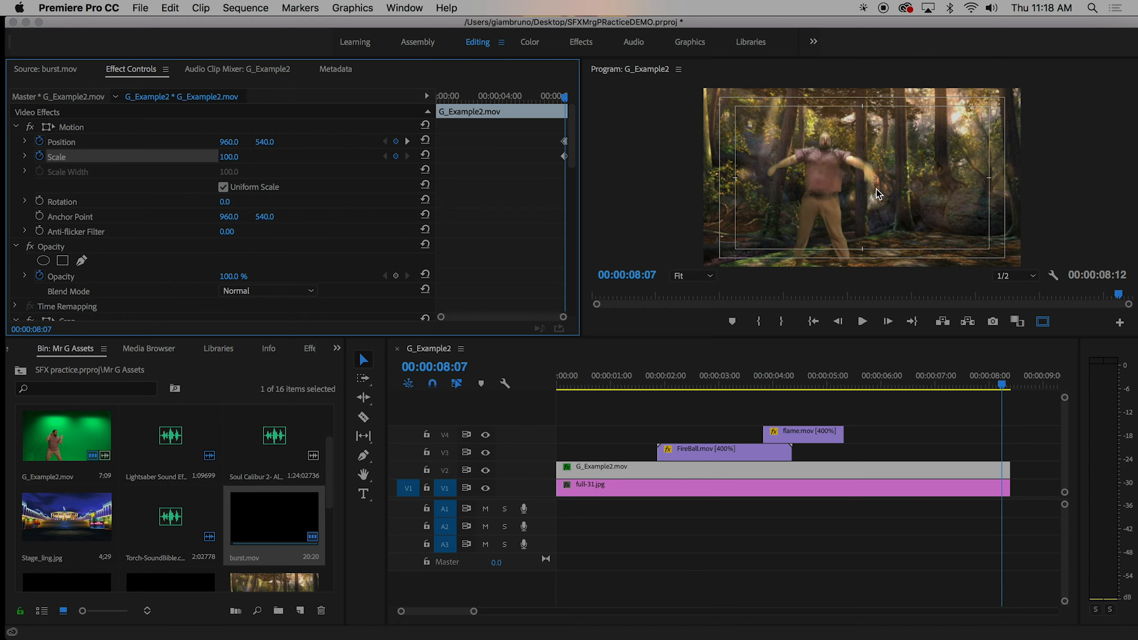
{"action": "key", "text": "Left"}
{"action": "key", "text": "Left"}
{"action": "key", "text": "Left"}
{"action": "key", "text": "Left"}
{"action": "key", "text": "Left"}
{"action": "key", "text": "Left"}
{"action": "key", "text": "Left"}
{"action": "key", "text": "Left"}
{"action": "key", "text": "Left"}
{"action": "key", "text": "Left"}
{"action": "key", "text": "space"}
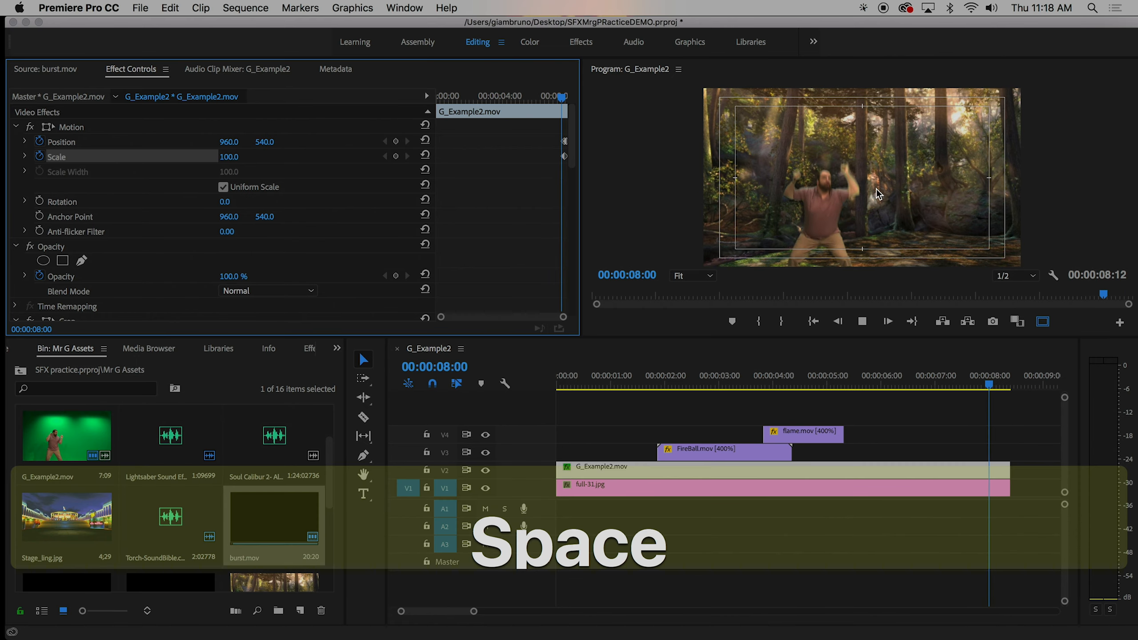
{"action": "key", "text": "space"}
{"action": "key", "text": "space"}
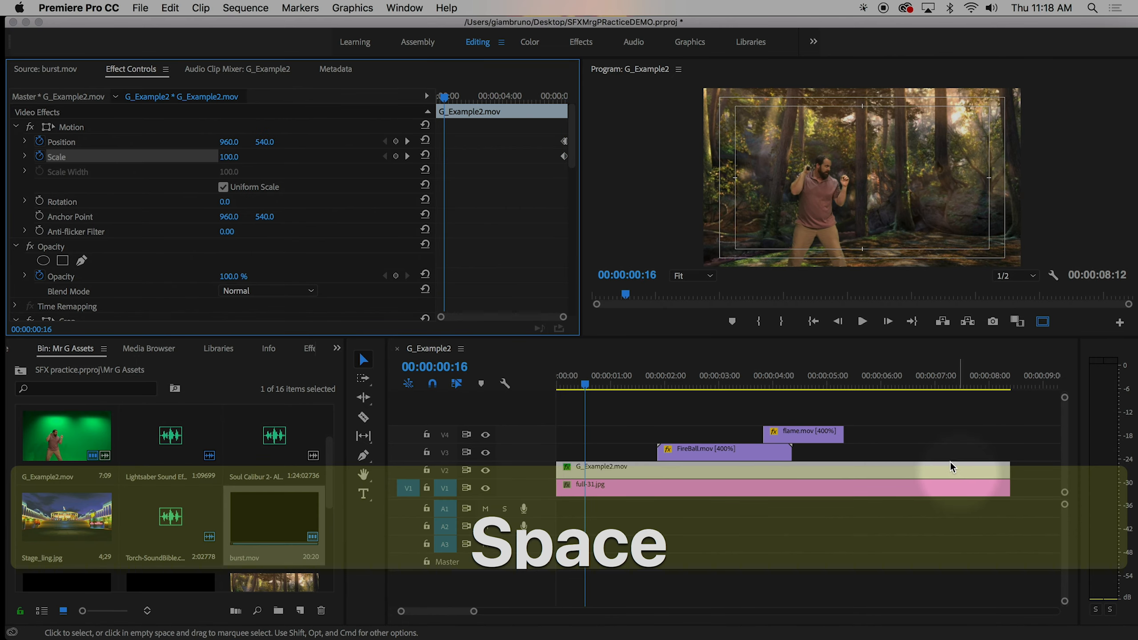
Extend the full-31.jpg background clip to 00:00:09:08, replay the launch and save the project
{"action": "left_click", "coordinate": [1008, 491]}
{"action": "left_click_drag", "start_coordinate": [1008, 491], "coordinate": [1057, 490]}
{"action": "mouse_move", "coordinate": [999, 387]}
{"action": "left_mouse_down"}
{"action": "mouse_move", "coordinate": [977, 387]}
{"action": "mouse_move", "coordinate": [1004, 380]}
{"action": "left_mouse_up"}
{"action": "key", "text": "space"}
{"action": "key", "text": "space"}
{"action": "key", "text": "space"}
{"action": "left_click", "coordinate": [835, 199]}
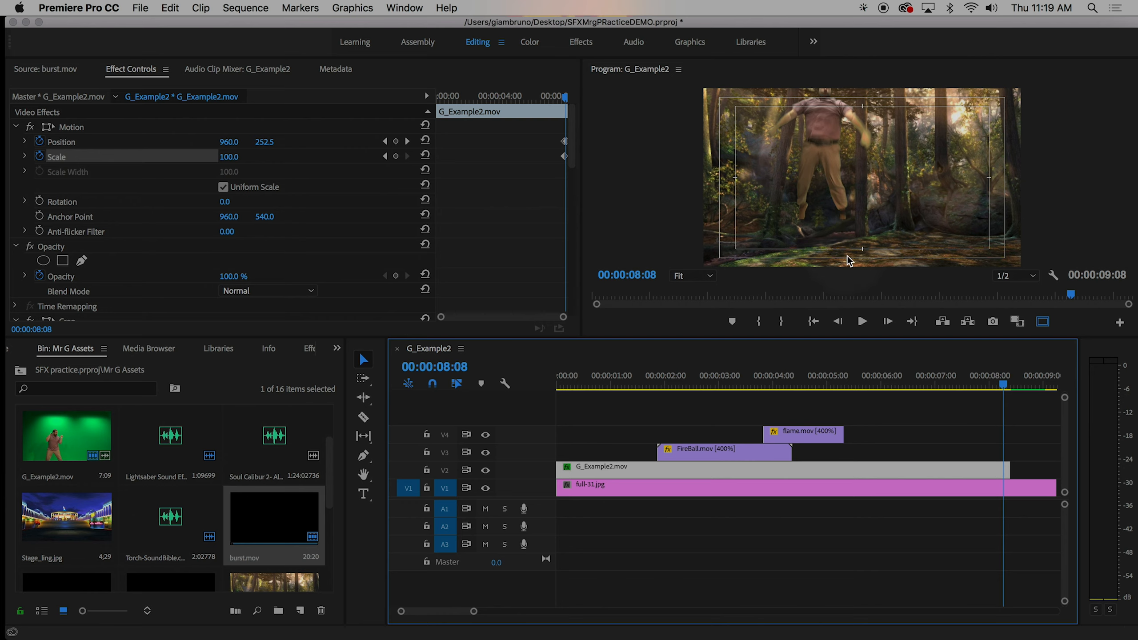
{"action": "key", "text": "super+s"}
Open burst.mov in the Source monitor and place it on V3 above the end of G_Example2.mov
{"action": "left_click", "coordinate": [263, 524]}
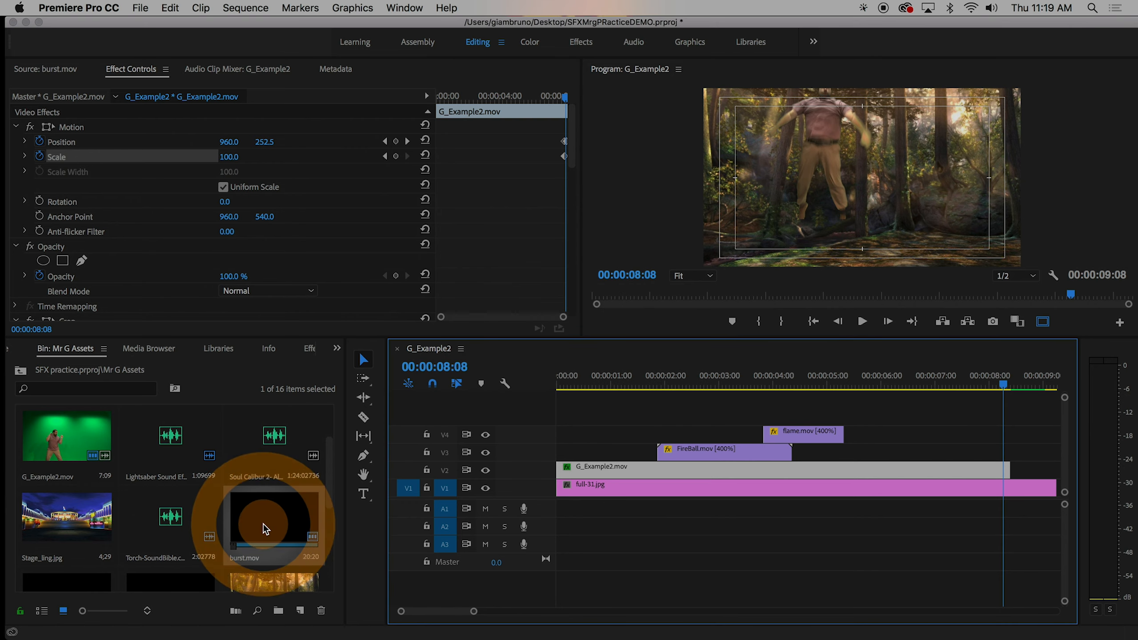
{"action": "left_click", "coordinate": [322, 536]}
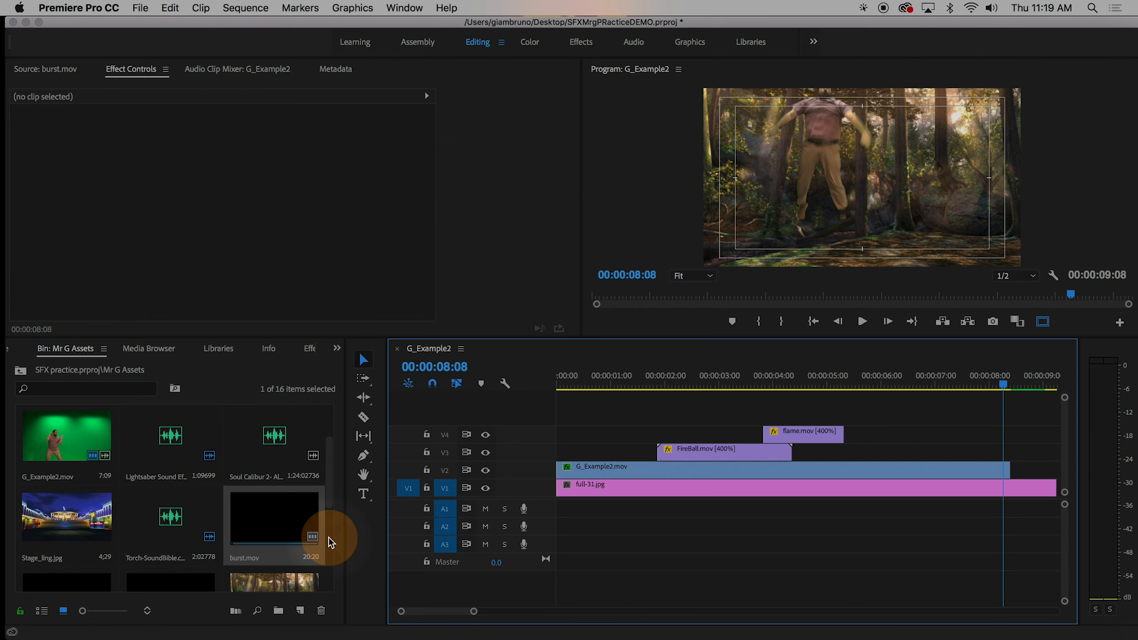
{"action": "double_click", "coordinate": [277, 527]}
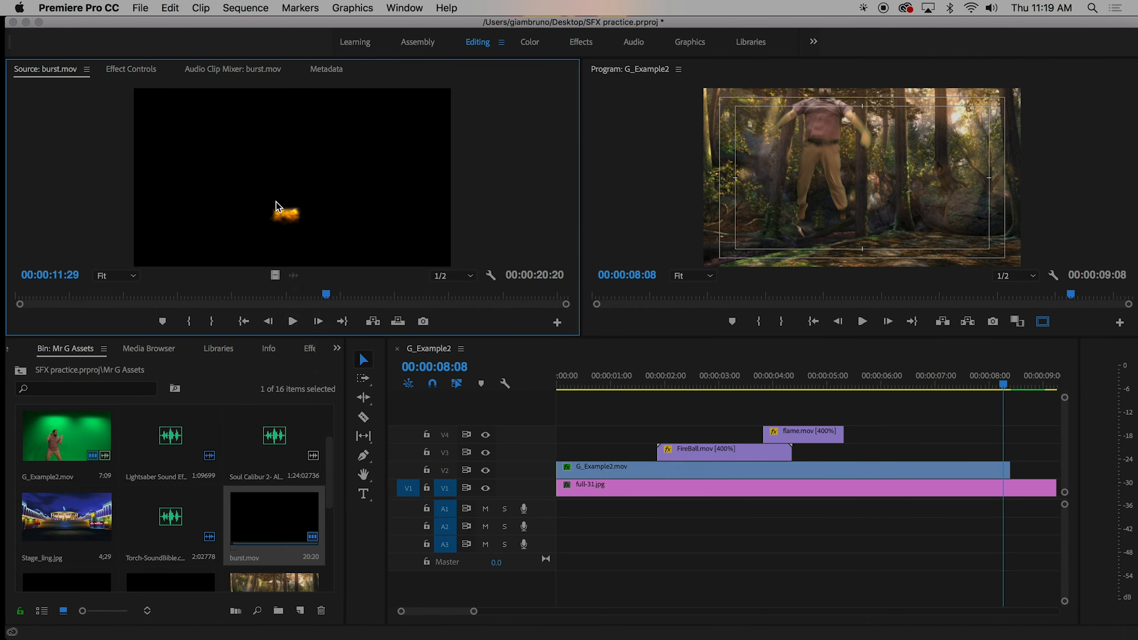
{"action": "left_click_drag", "start_coordinate": [448, 230], "coordinate": [954, 453]}
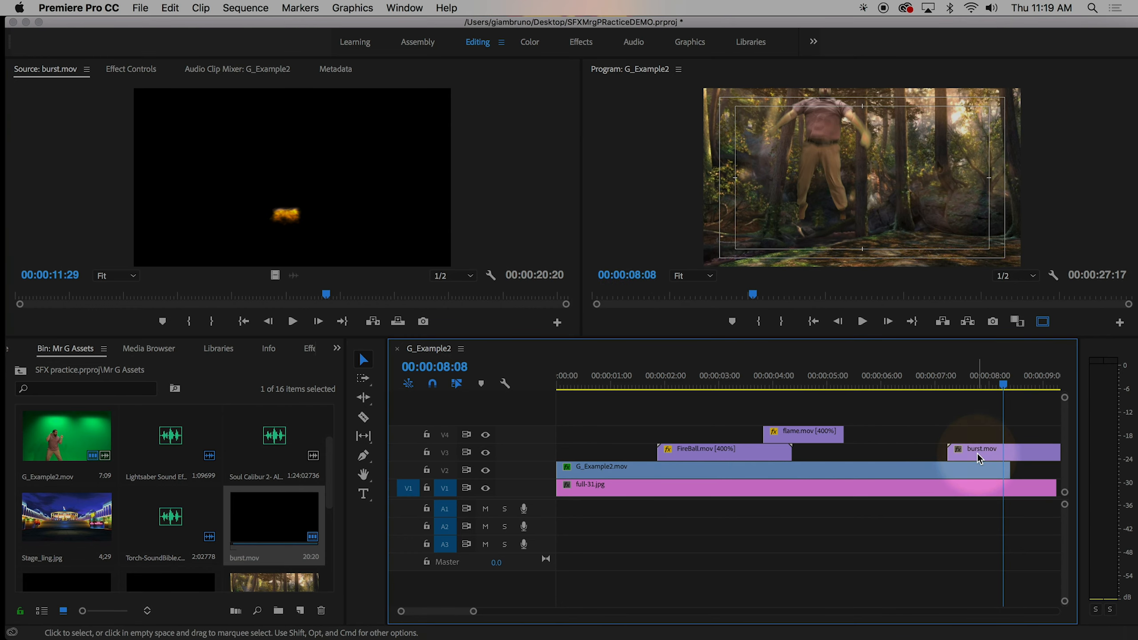
Set the burst.mov clip's speed to 400%
{"action": "right_click", "coordinate": [976, 453]}
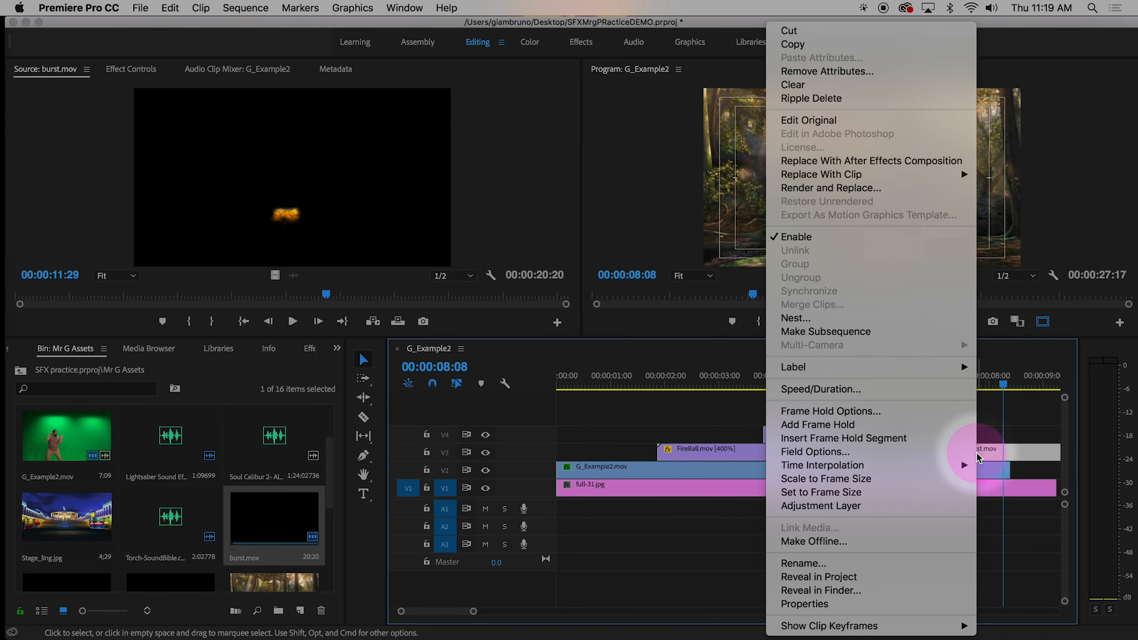
{"action": "left_click", "coordinate": [820, 389]}
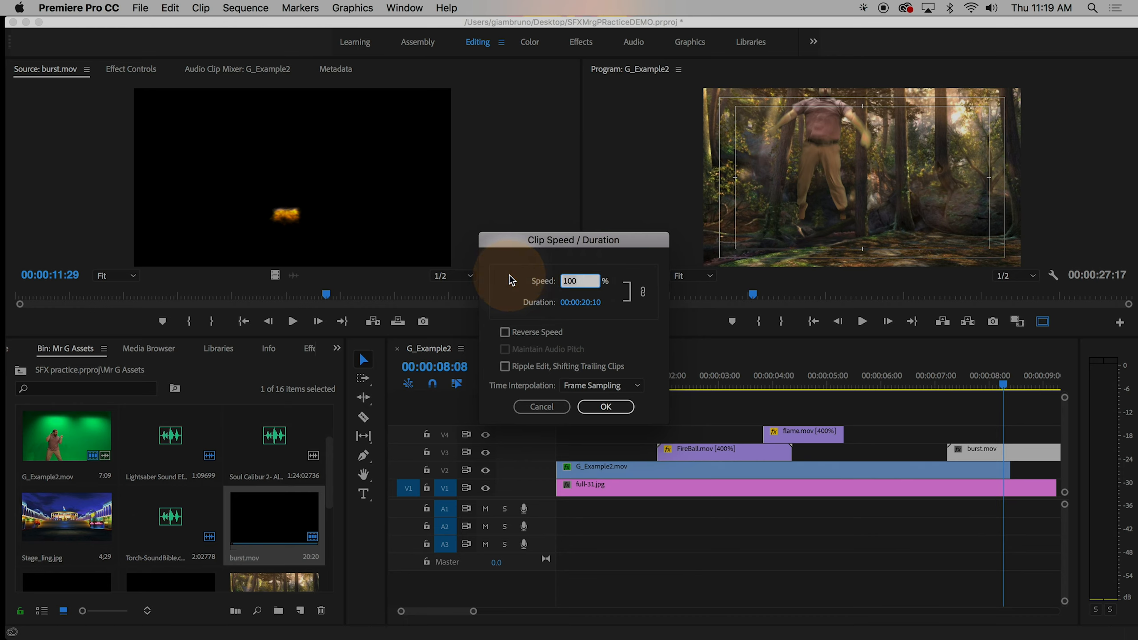
{"action": "type", "text": "400"}
{"action": "key", "text": "Return"}
{"action": "left_click_drag", "start_coordinate": [986, 384], "coordinate": [973, 385]}
{"action": "left_click", "coordinate": [1003, 454]}
{"action": "left_click_drag", "start_coordinate": [1004, 453], "coordinate": [904, 469]}
{"action": "left_click_drag", "start_coordinate": [972, 384], "coordinate": [913, 387]}
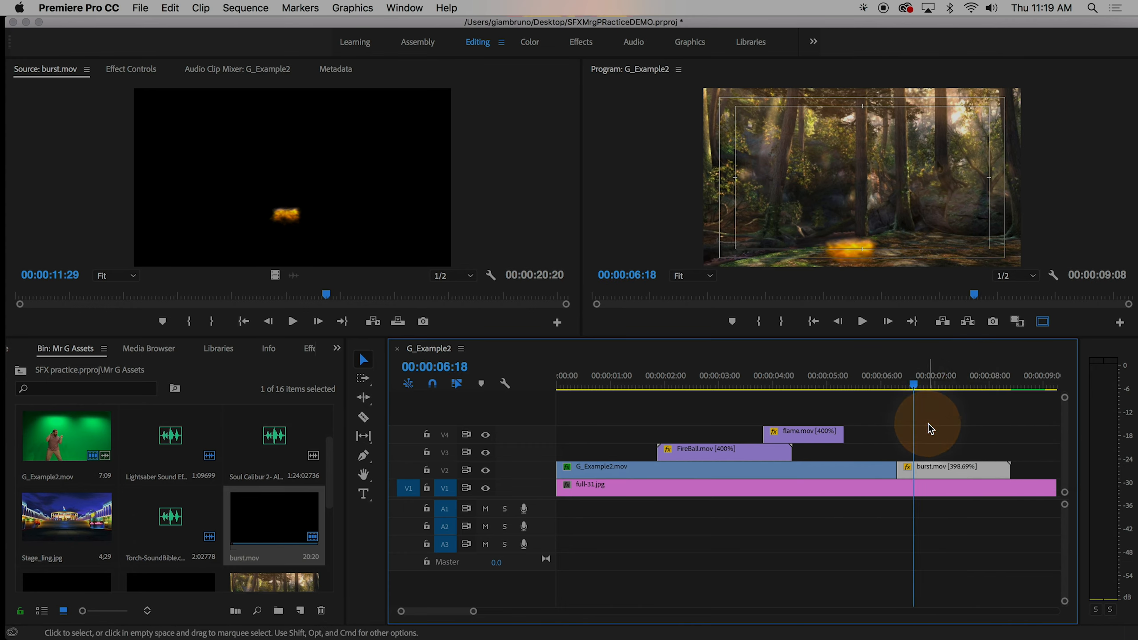
{"action": "key", "text": "super+z"}
Shift burst.mov earlier on V3 and set its Position to 832, 265 and Scale to 161
{"action": "left_click", "coordinate": [1032, 453]}
{"action": "left_click_drag", "start_coordinate": [1016, 455], "coordinate": [970, 454]}
{"action": "left_click_drag", "start_coordinate": [940, 383], "coordinate": [961, 382]}
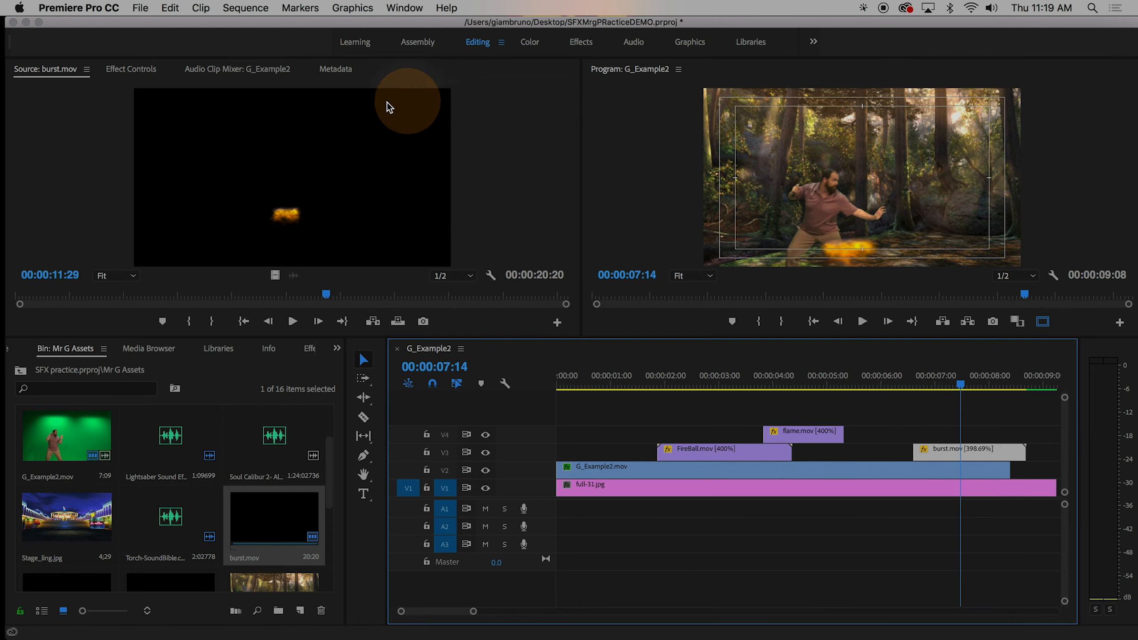
{"action": "left_click", "coordinate": [130, 69]}
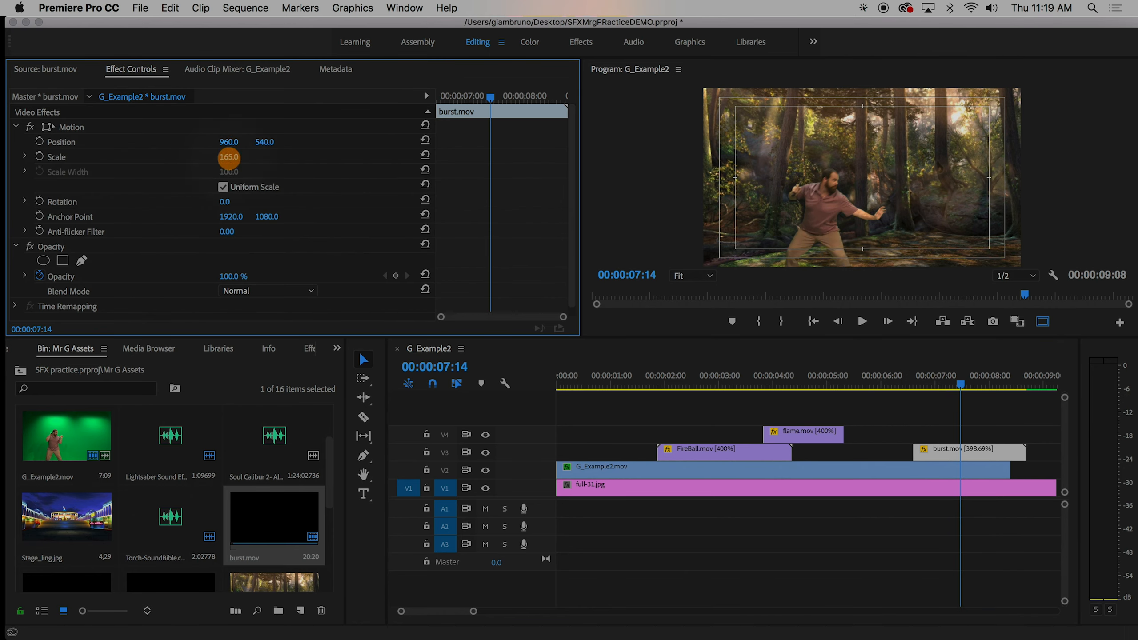
{"action": "mouse_move", "coordinate": [242, 141]}
{"action": "left_mouse_down"}
{"action": "mouse_move", "coordinate": [257, 141]}
{"action": "mouse_move", "coordinate": [228, 141]}
{"action": "left_mouse_up"}
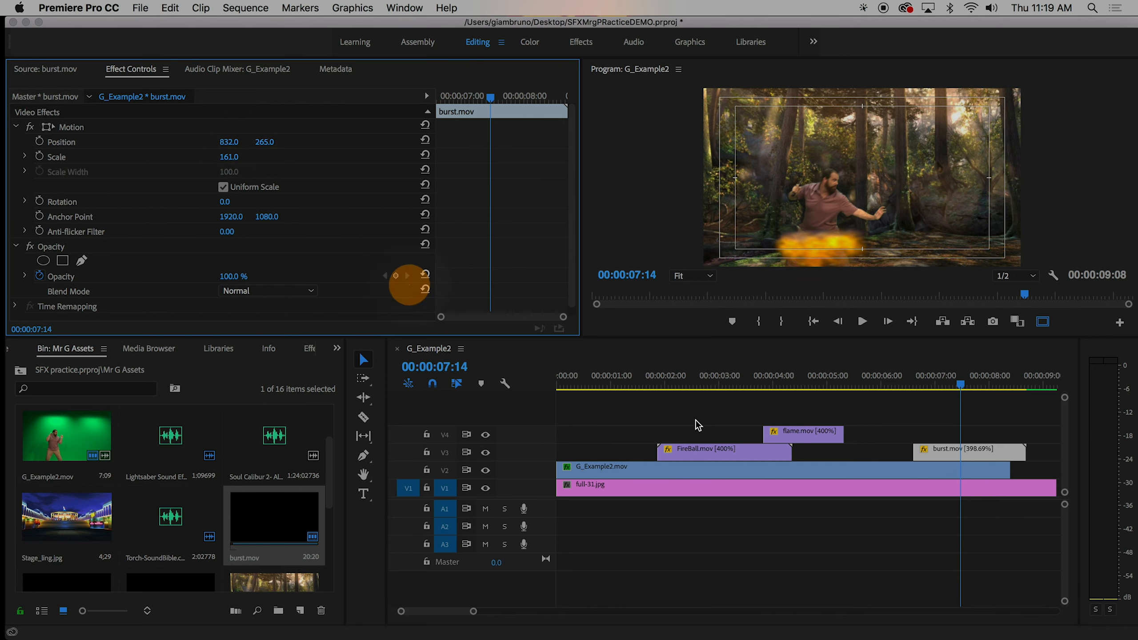
Reposition and trim burst.mov on V3 to span from about 00:00:07:25 to the end of the full-31.jpg background
{"action": "left_click", "coordinate": [948, 388]}
{"action": "left_click_drag", "start_coordinate": [948, 388], "coordinate": [975, 389]}
{"action": "left_click", "coordinate": [962, 452]}
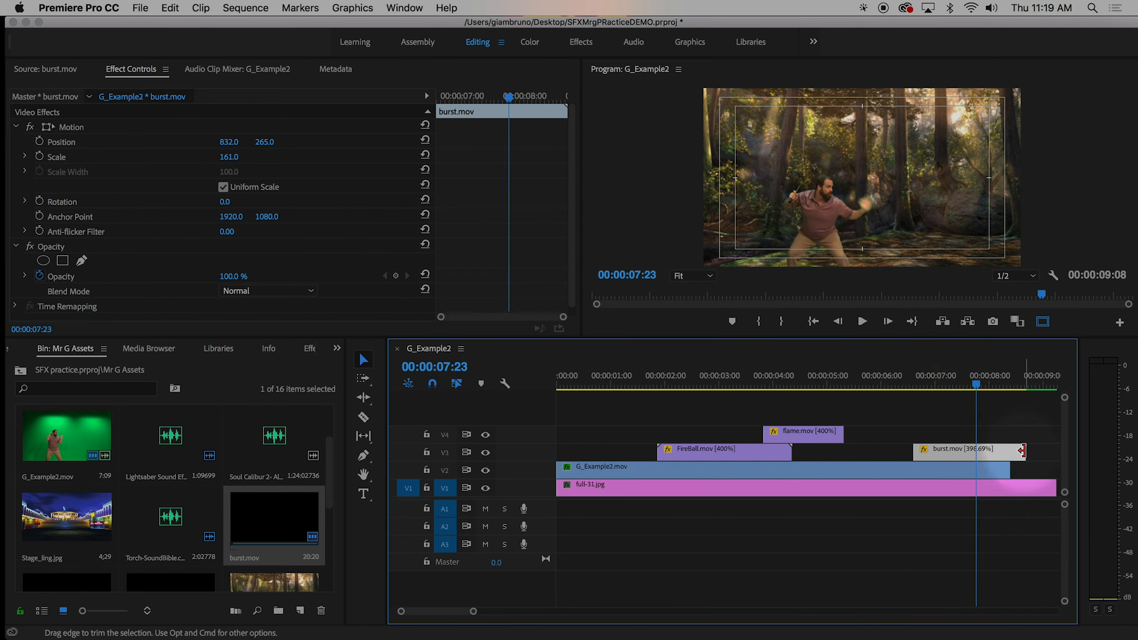
{"action": "mouse_move", "coordinate": [1025, 451]}
{"action": "left_mouse_down"}
{"action": "mouse_move", "coordinate": [989, 450]}
{"action": "mouse_move", "coordinate": [1019, 448]}
{"action": "left_mouse_up"}
{"action": "left_click_drag", "start_coordinate": [979, 385], "coordinate": [1001, 386]}
{"action": "left_click", "coordinate": [998, 450]}
{"action": "left_click_drag", "start_coordinate": [999, 454], "coordinate": [1015, 451]}
{"action": "left_click_drag", "start_coordinate": [999, 386], "coordinate": [998, 386]}
{"action": "left_click_drag", "start_coordinate": [1015, 456], "coordinate": [1000, 455]}
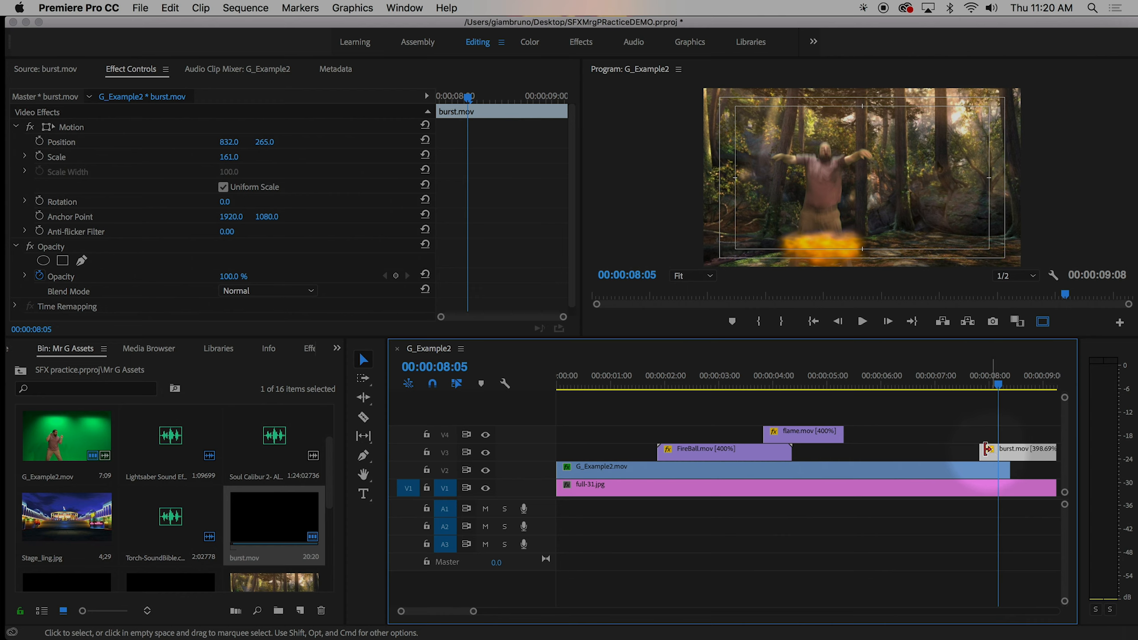
Add Position, Scale and Opacity keyframes to burst.mov at 00:00:08:05
{"action": "left_click", "coordinate": [39, 156]}
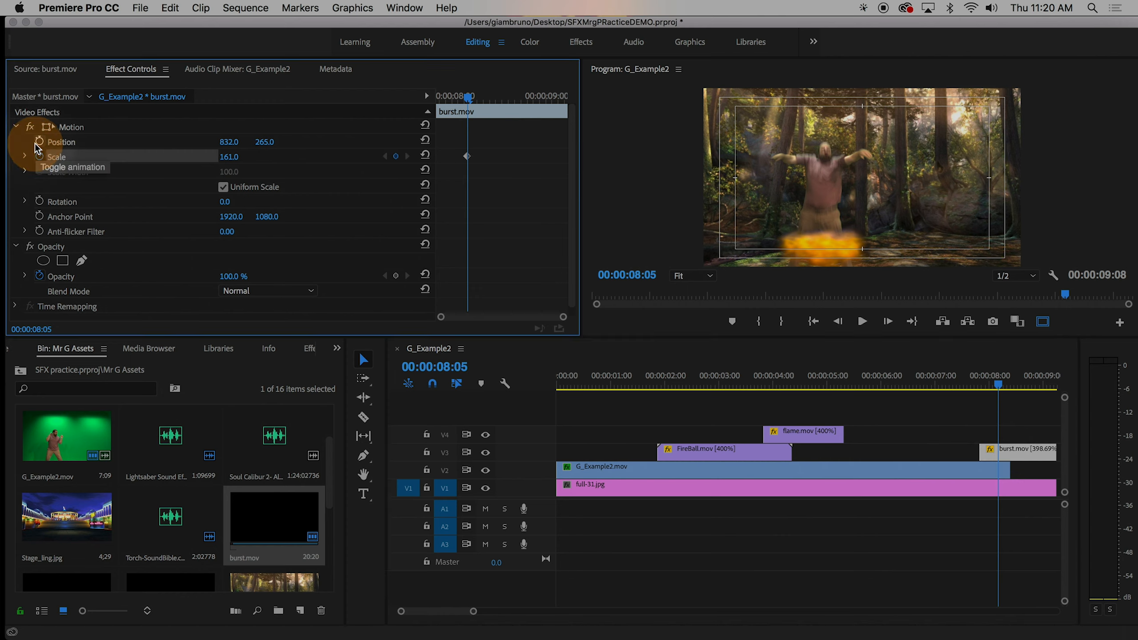
{"action": "left_click", "coordinate": [40, 141]}
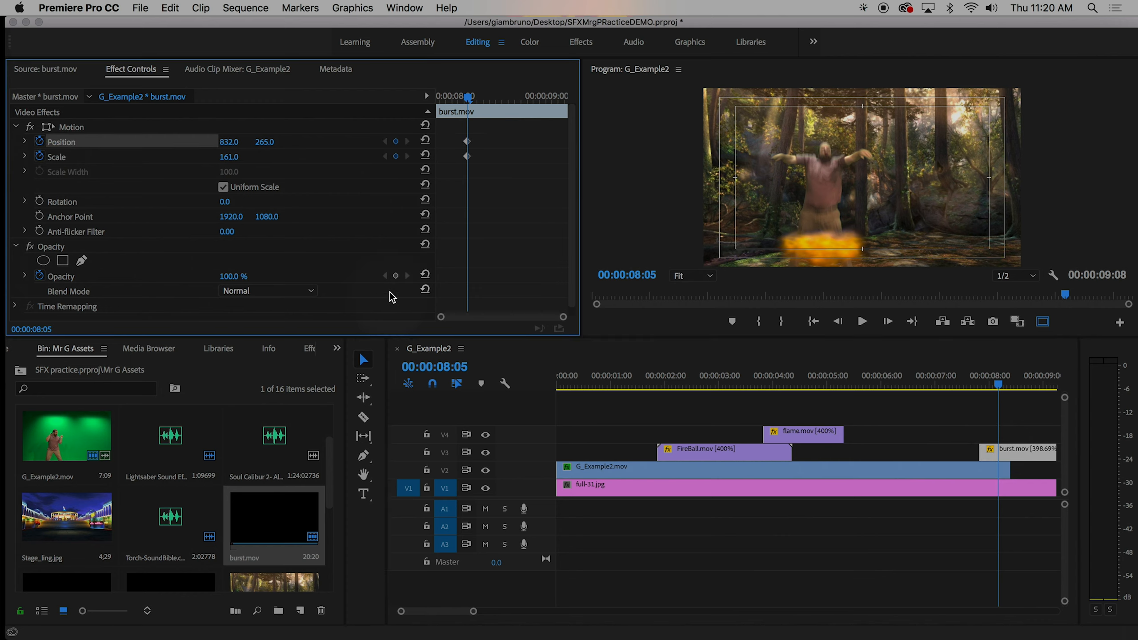
{"action": "left_click", "coordinate": [396, 276]}
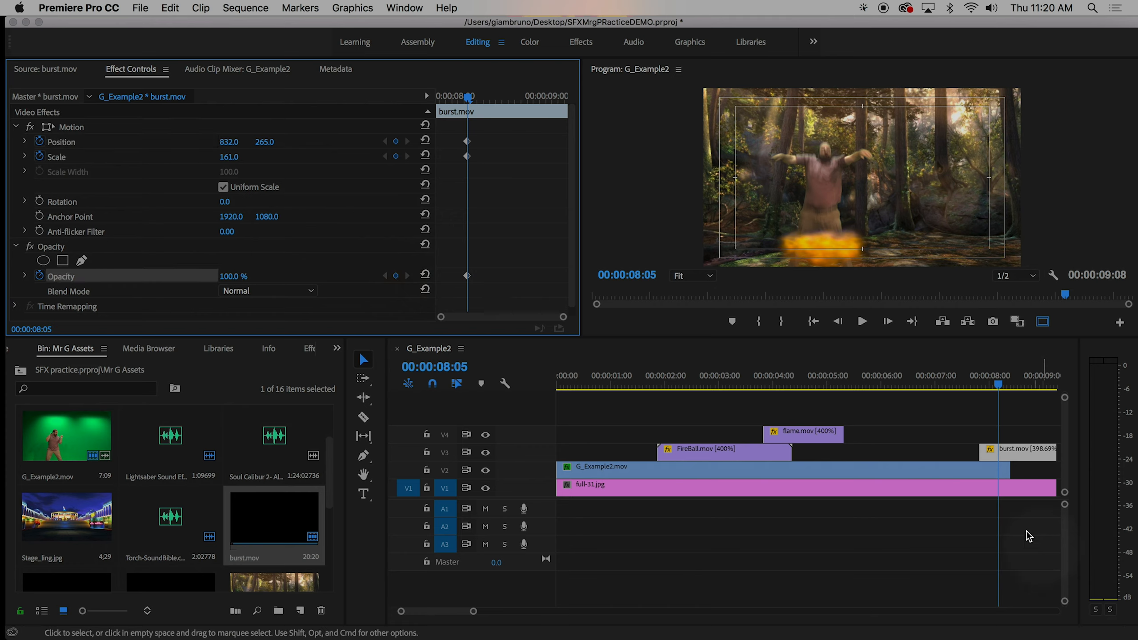
Keyframe burst.mov's Opacity at 0% at 00:00:08:01
{"action": "key", "text": "Left"}
{"action": "key", "text": "Left"}
{"action": "key", "text": "Left"}
{"action": "key", "text": "Left"}
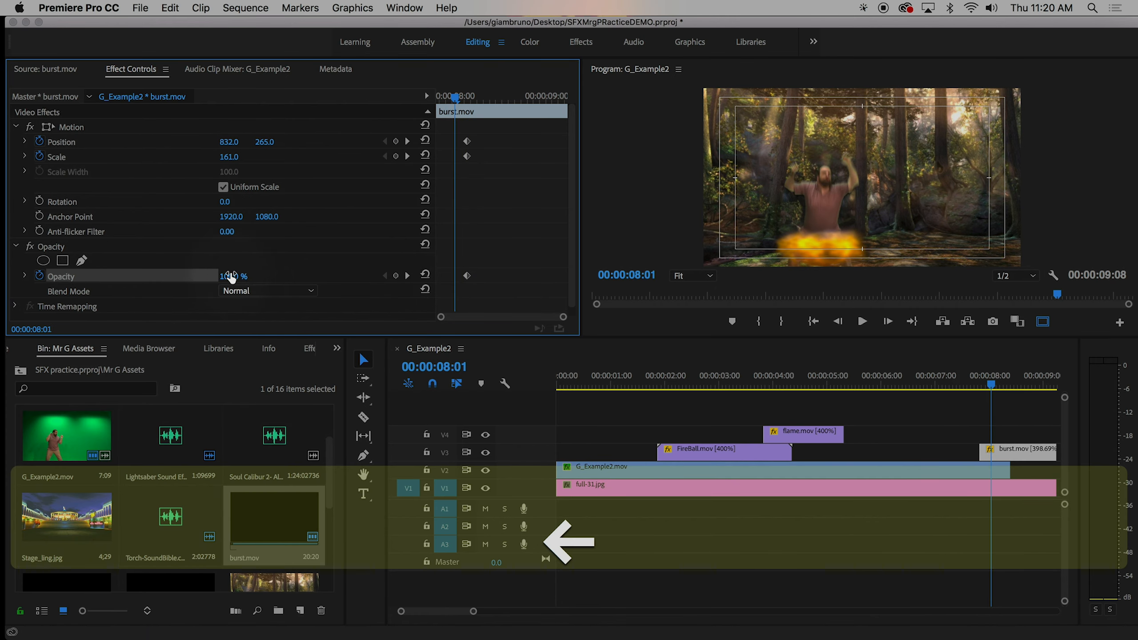
{"action": "left_click_drag", "start_coordinate": [231, 277], "coordinate": [186, 276]}
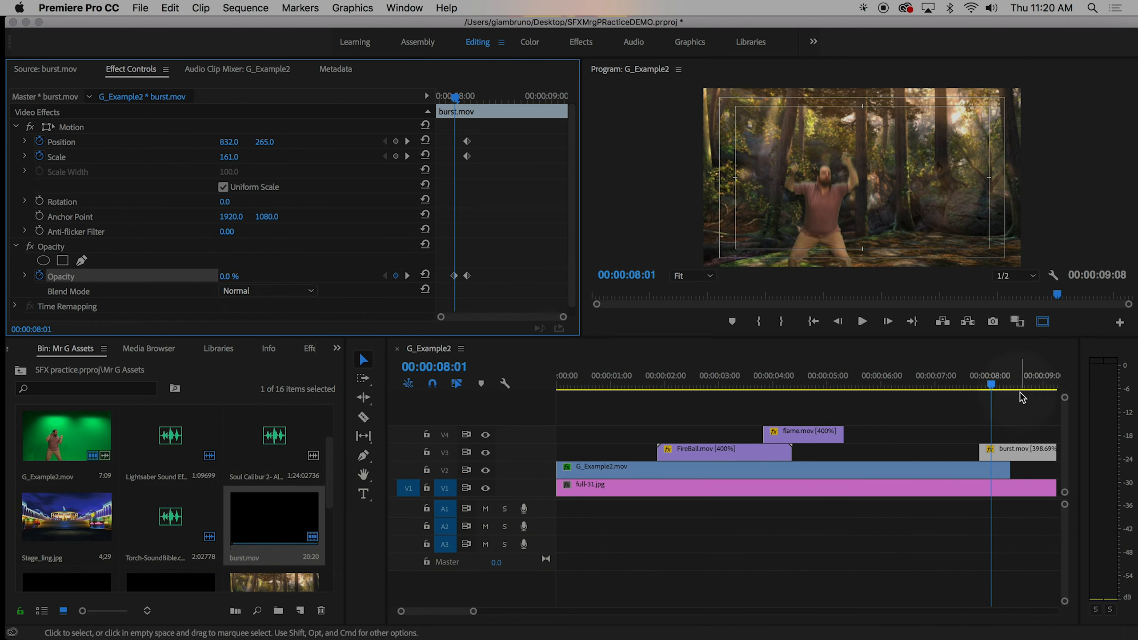
Go to burst.mov's Position keyframe at 00:00:08:05 and lower the burst to the man's feet
{"action": "key", "text": "Right"}
{"action": "key", "text": "Right"}
{"action": "key", "text": "Right"}
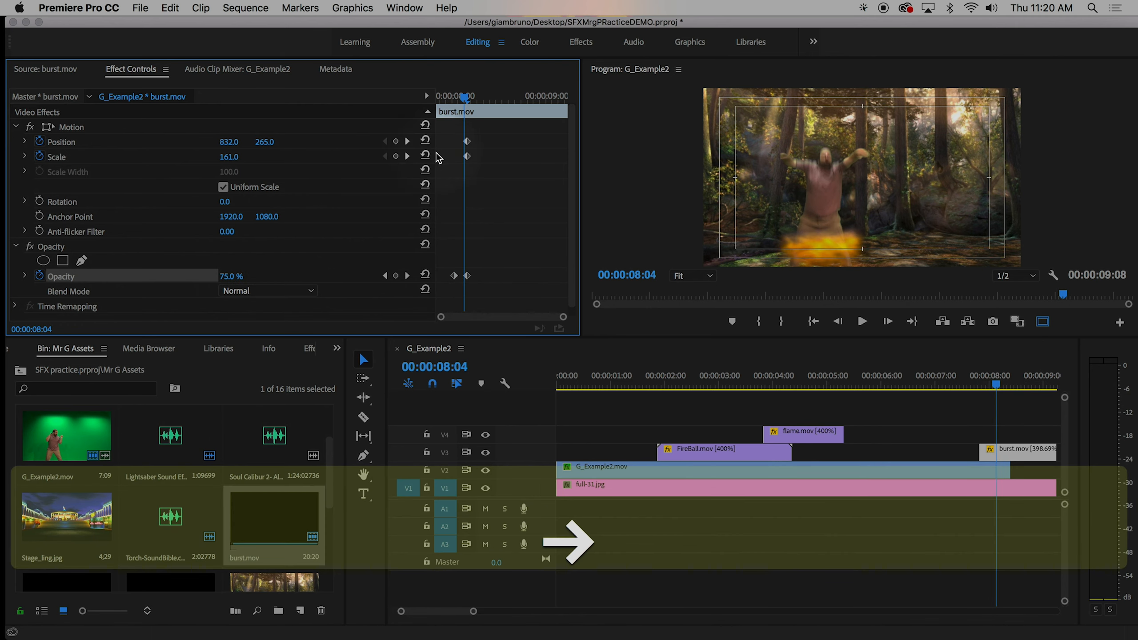
{"action": "left_click", "coordinate": [407, 142]}
{"action": "left_click", "coordinate": [337, 149]}
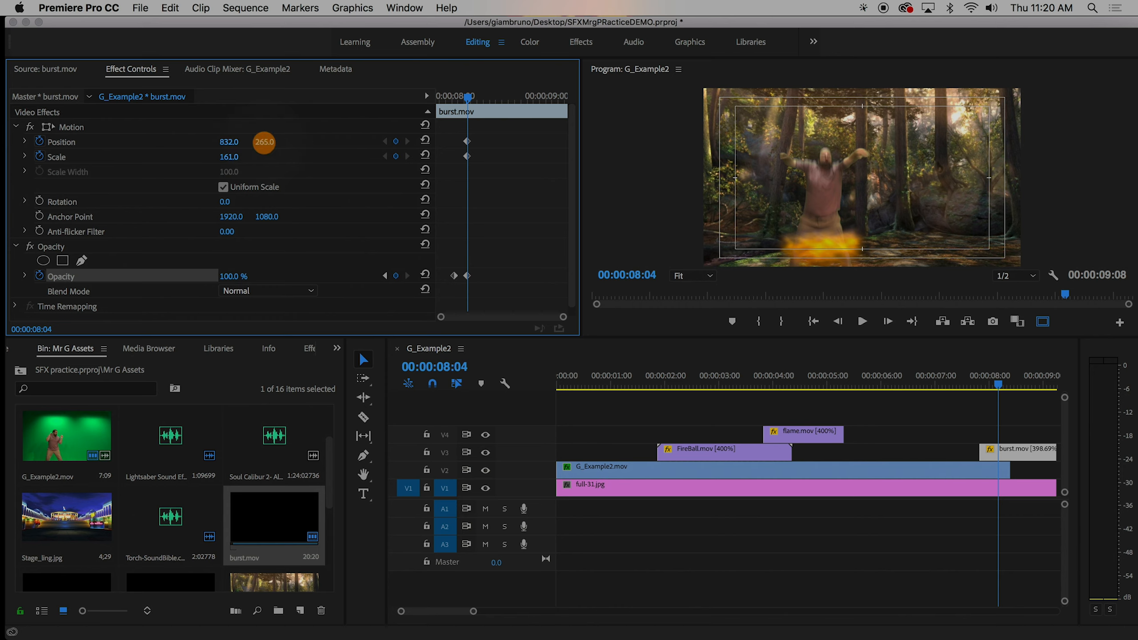
{"action": "left_click_drag", "start_coordinate": [264, 142], "coordinate": [265, 143]}
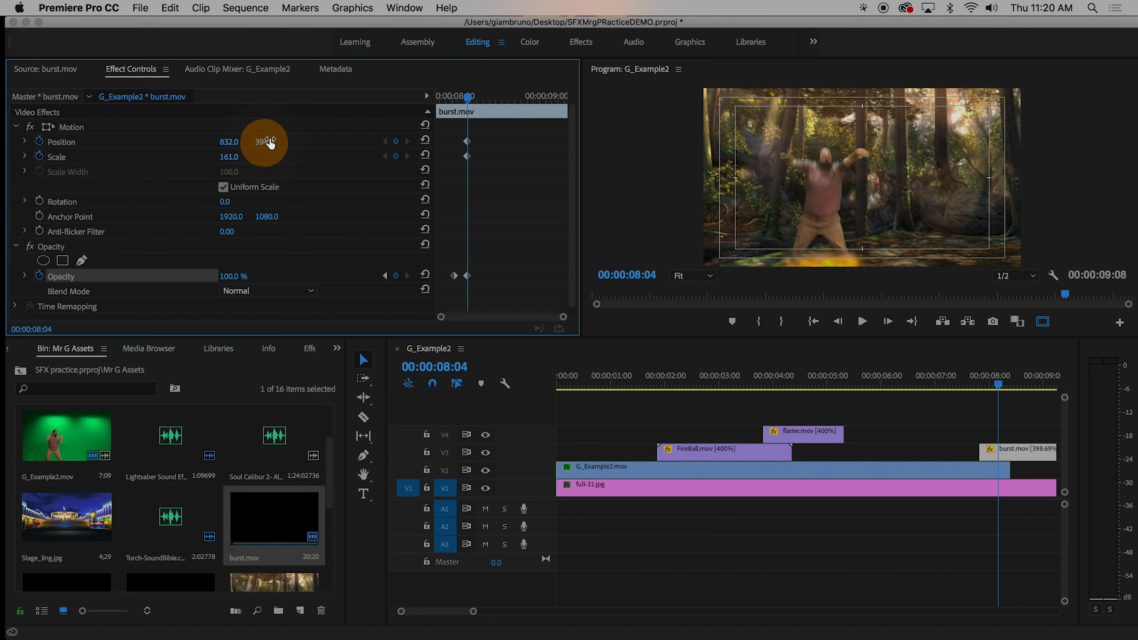
Add Position and Scale keyframes to burst.mov at 00:00:08:07, holding its current placement and size
{"action": "key", "text": "Right"}
{"action": "key", "text": "Right"}
{"action": "key", "text": "Right"}
{"action": "key", "text": "Right"}
{"action": "key", "text": "Right"}
{"action": "key", "text": "Right"}
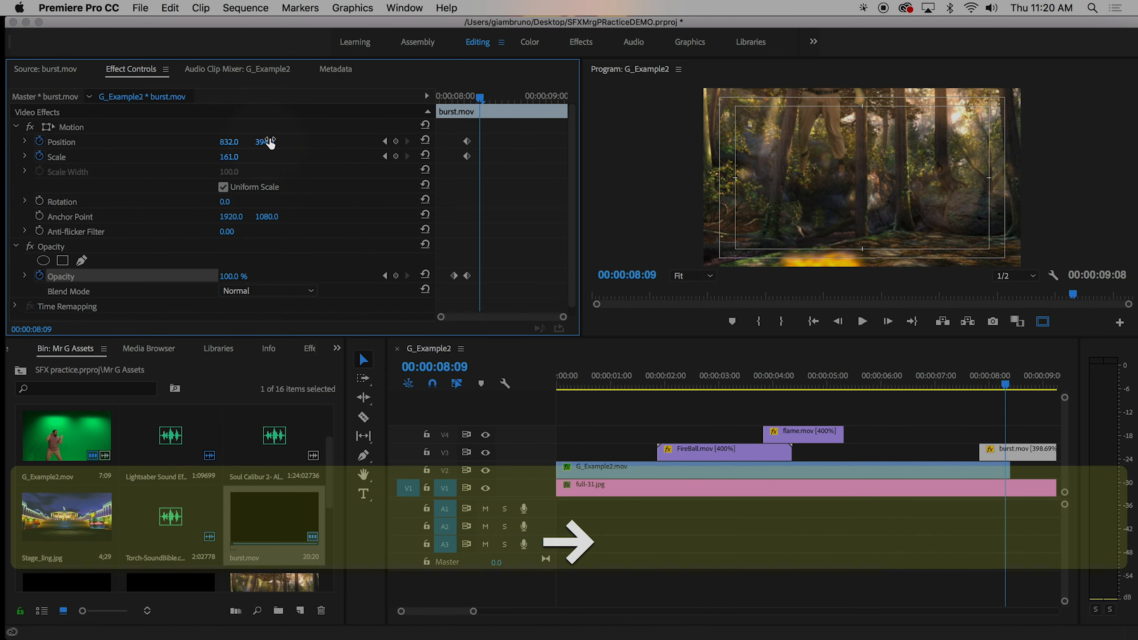
{"action": "key", "text": "Left"}
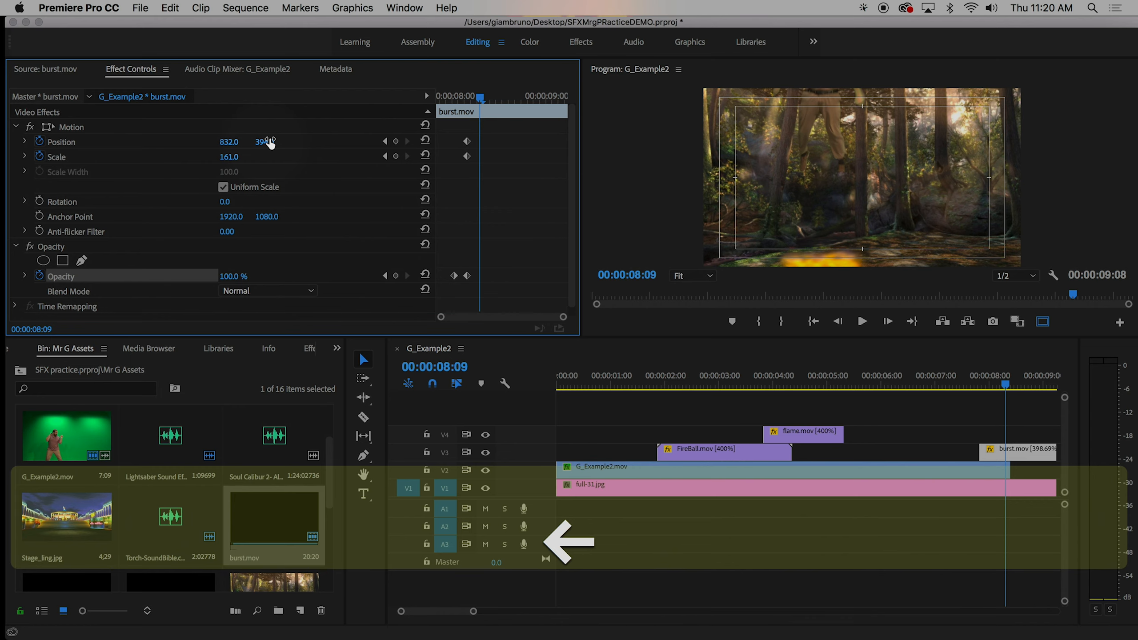
{"action": "key", "text": "Left"}
{"action": "key", "text": "Left"}
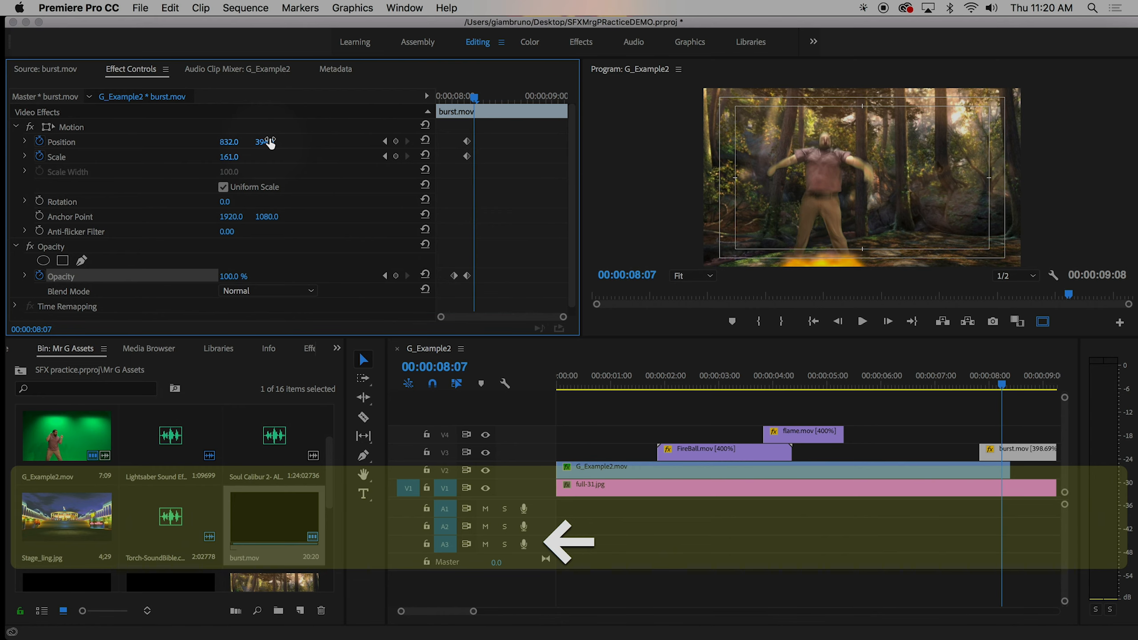
{"action": "left_click", "coordinate": [396, 141]}
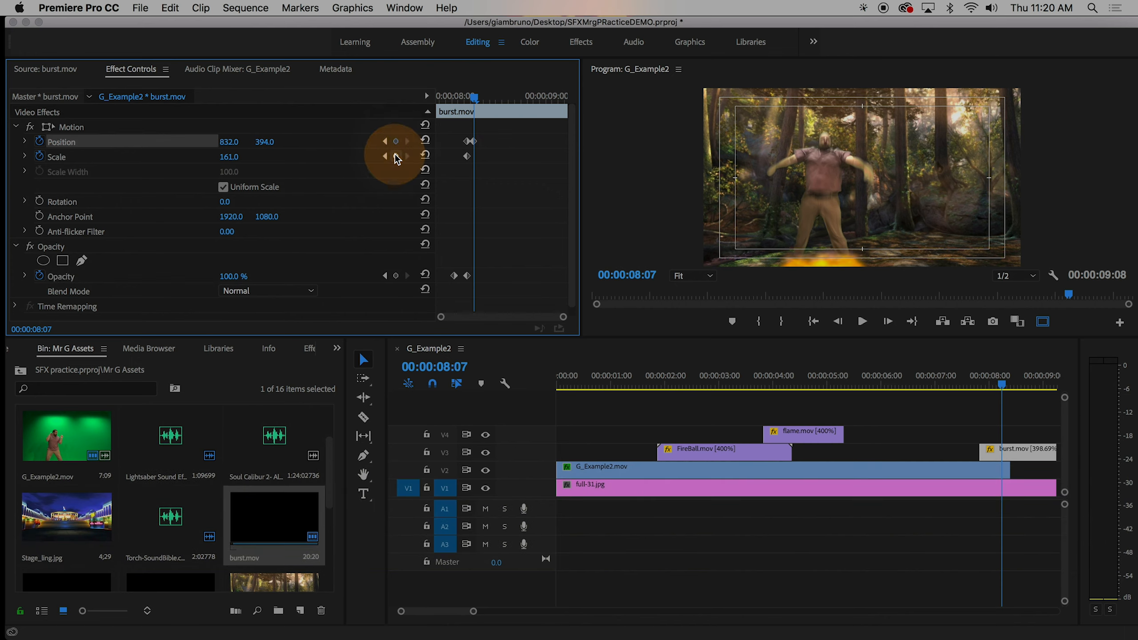
{"action": "left_click", "coordinate": [395, 156]}
At 00:00:08:11, raise burst.mov out of the frame by keyframing its vertical Position at -914
{"action": "key", "text": "Right"}
{"action": "key", "text": "Right"}
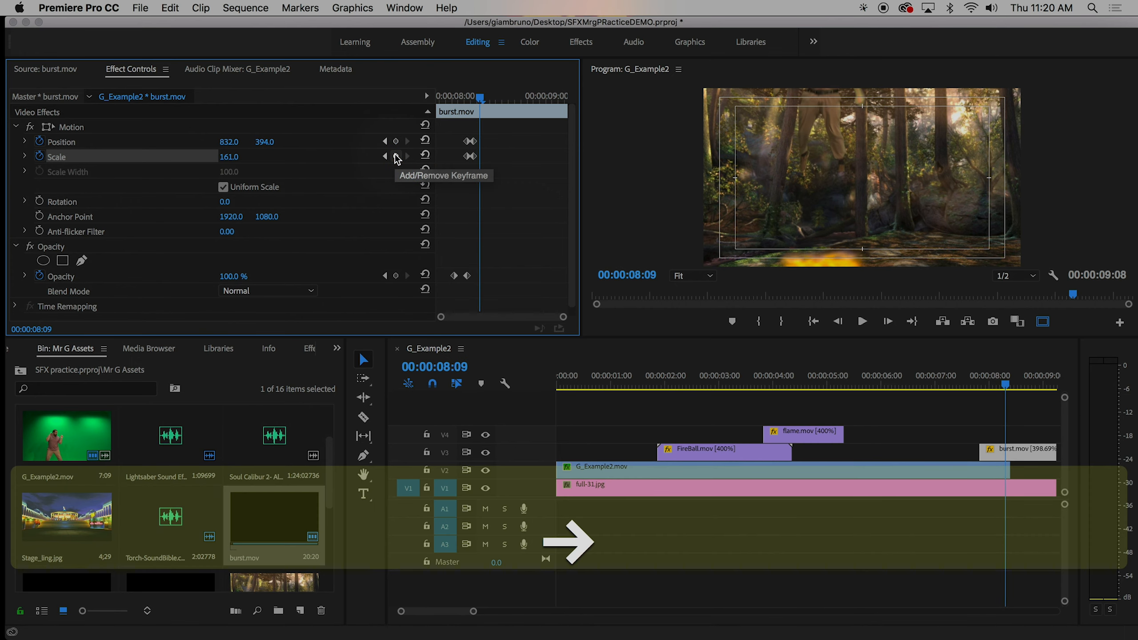
{"action": "key", "text": "Right"}
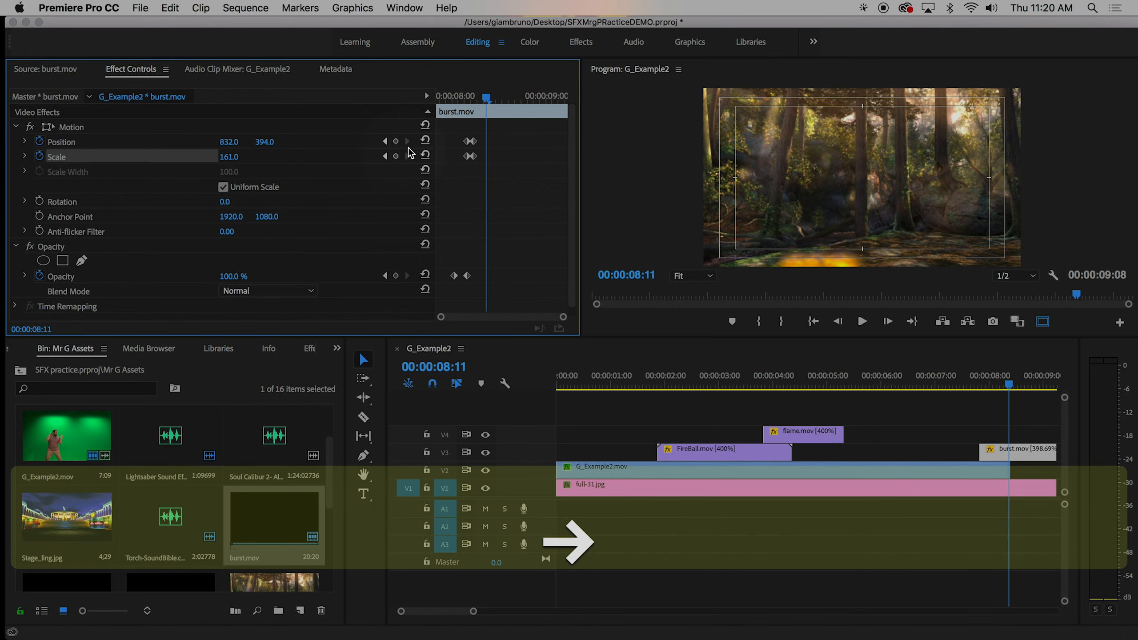
{"action": "left_click_drag", "start_coordinate": [264, 142], "coordinate": [287, 139]}
Step back and forth frame by frame between 00:00:08:05 and 00:00:08:12 to check burst.mov's upward motion against the man's launch
{"action": "key", "text": "Left"}
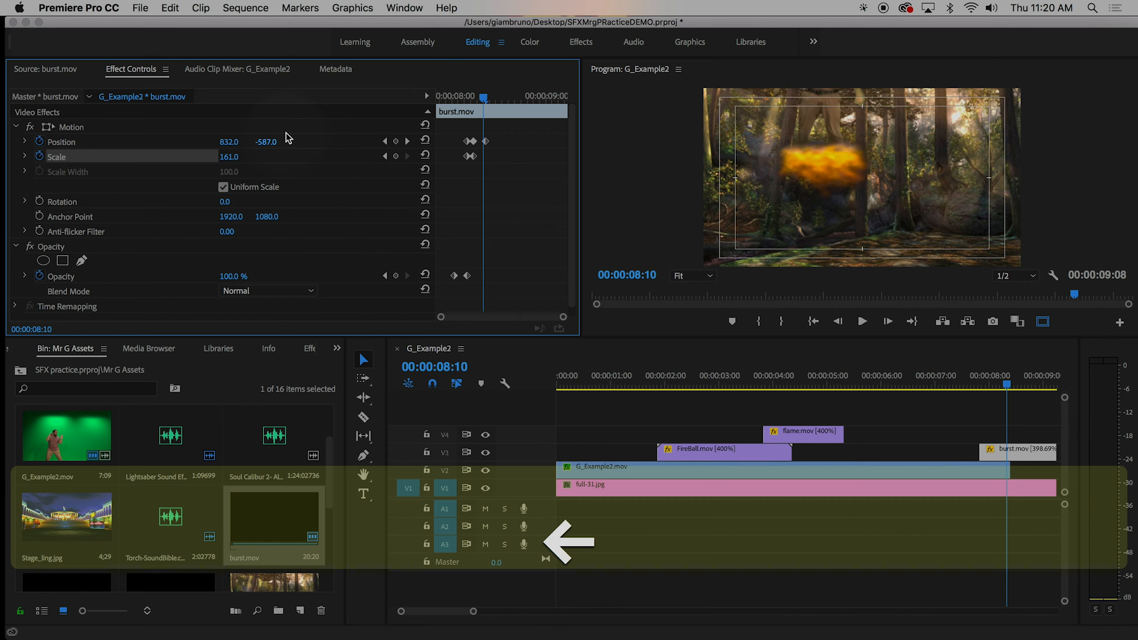
{"action": "key", "text": "Left"}
{"action": "key", "text": "Left"}
{"action": "key", "text": "Left"}
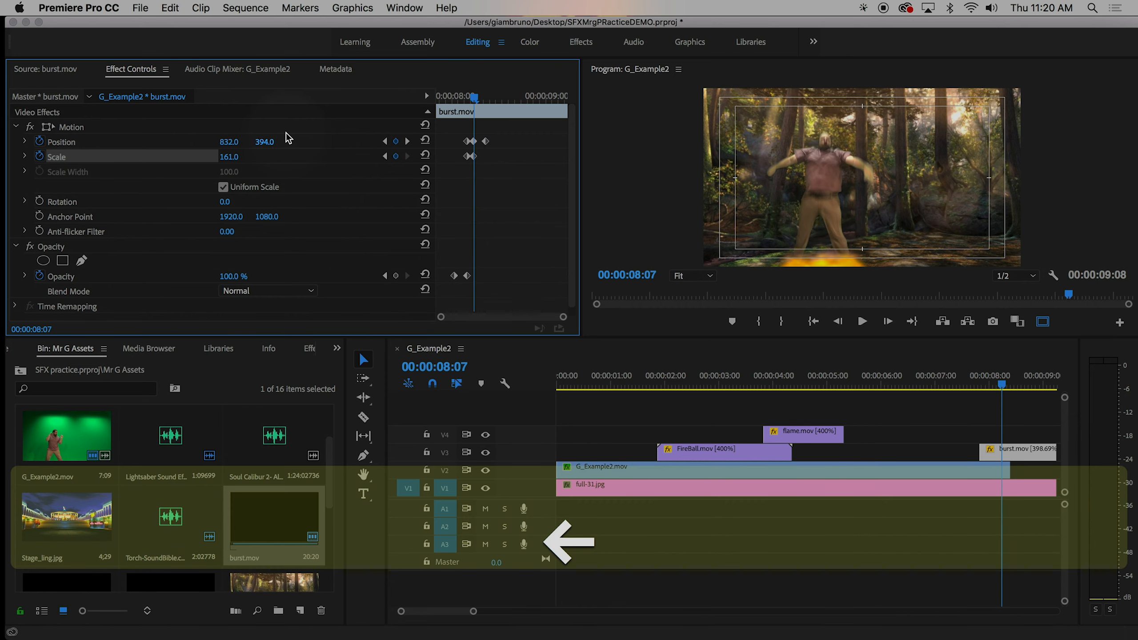
{"action": "key", "text": "Right"}
{"action": "key", "text": "Right"}
{"action": "key", "text": "Right"}
{"action": "key", "text": "Right"}
{"action": "key", "text": "Left"}
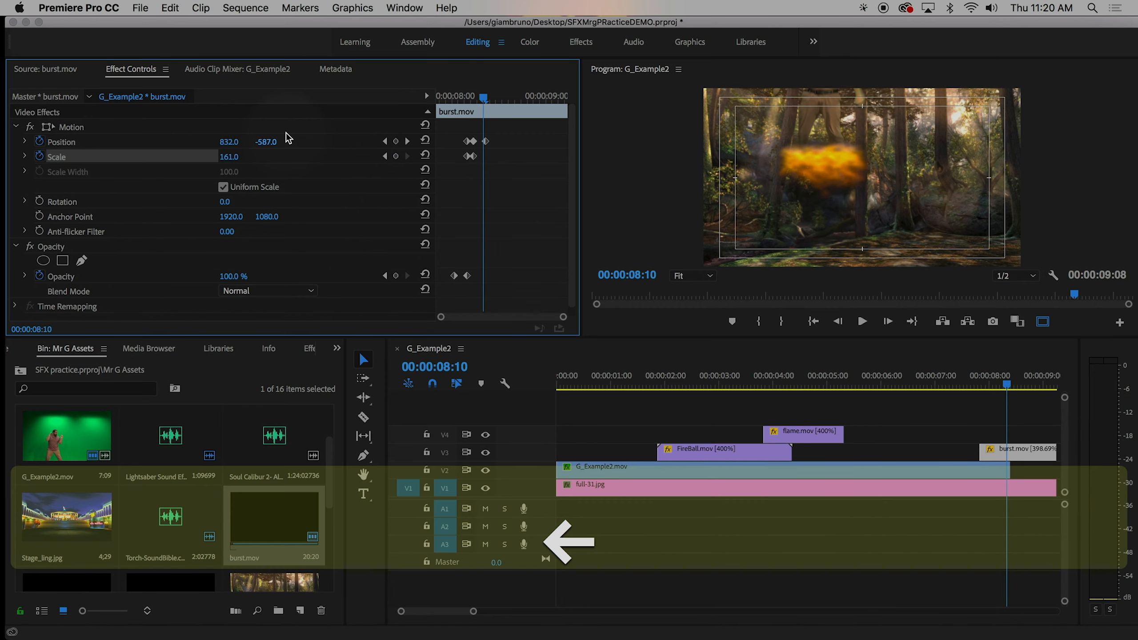
{"action": "key", "text": "Left"}
{"action": "key", "text": "Left"}
{"action": "key", "text": "Left"}
{"action": "key", "text": "Right"}
{"action": "key", "text": "Right"}
{"action": "key", "text": "Right"}
{"action": "key", "text": "Left"}
{"action": "key", "text": "Left"}
{"action": "key", "text": "Left"}
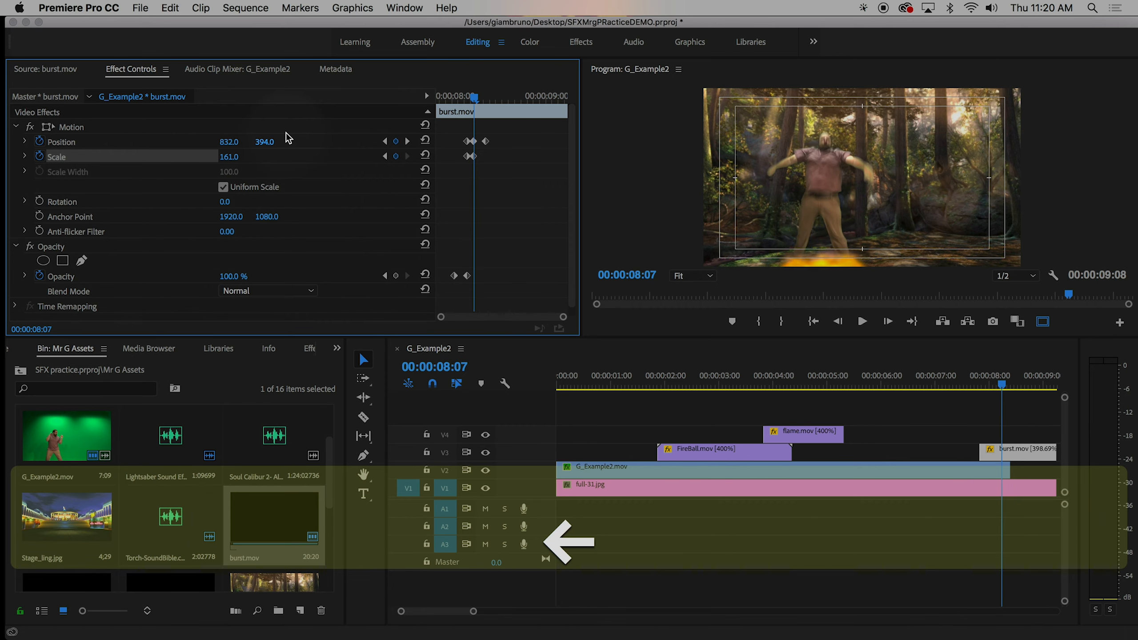
{"action": "key", "text": "Right"}
{"action": "key", "text": "Right"}
{"action": "key", "text": "Right"}
{"action": "key", "text": "Right"}
{"action": "key", "text": "Right"}
{"action": "key", "text": "Right"}
{"action": "key", "text": "Left"}
{"action": "key", "text": "Left"}
{"action": "key", "text": "Left"}
{"action": "key", "text": "Left"}
{"action": "key", "text": "Left"}
{"action": "key", "text": "Left"}
{"action": "key", "text": "Left"}
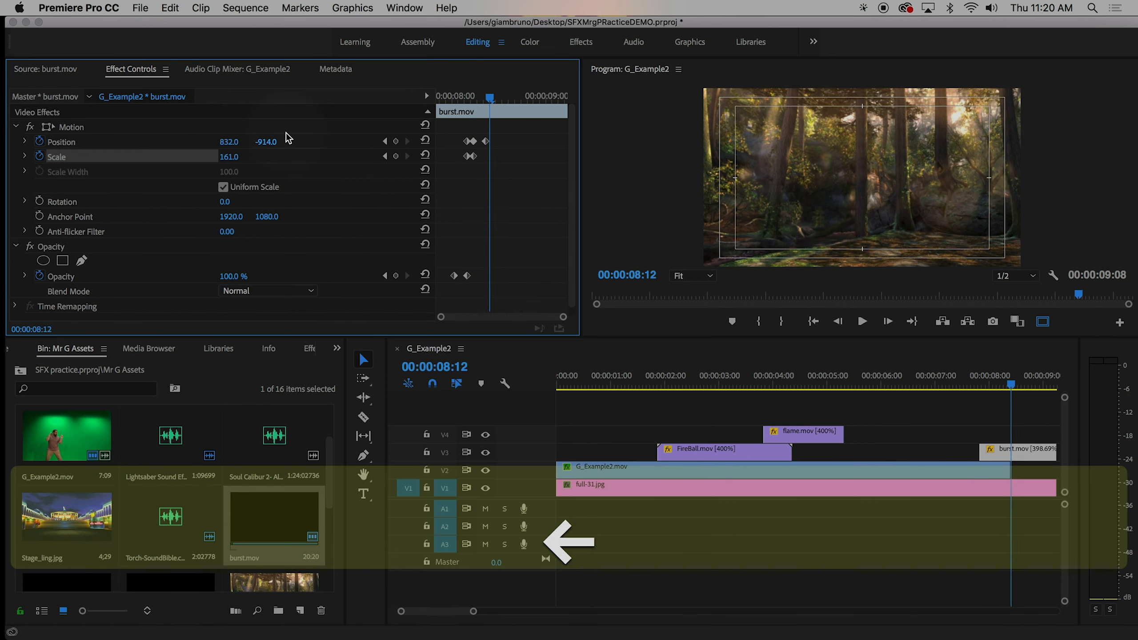
{"action": "key", "text": "Left"}
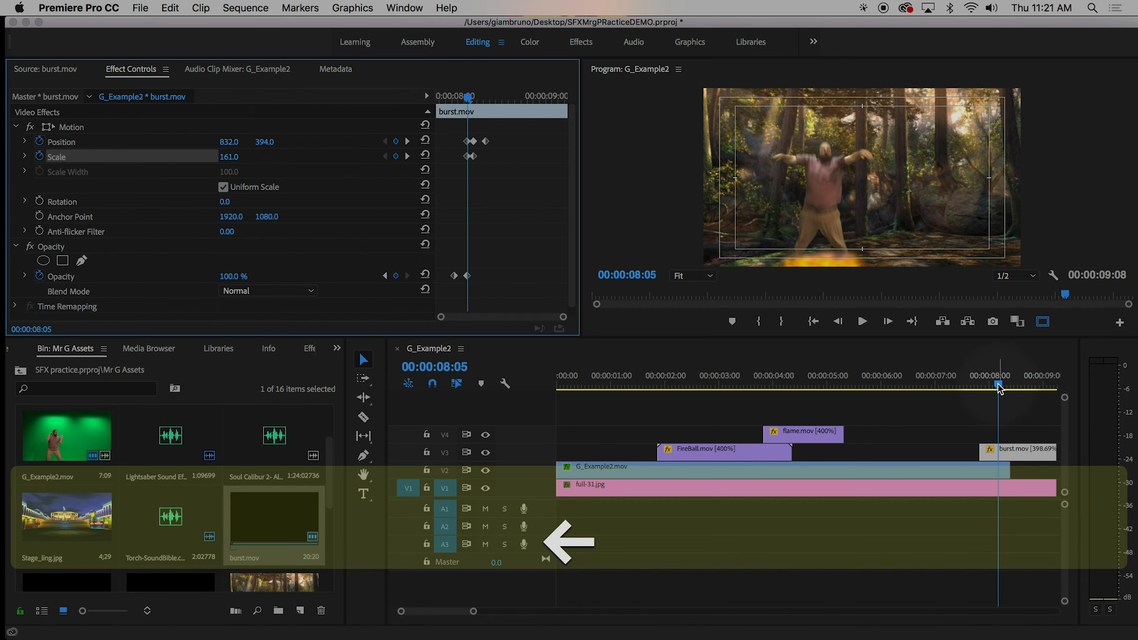
Review the effects at 00:00:02:14 and 00:00:04:06 and browse the clips in the Mr G Assets bin
{"action": "left_click_drag", "start_coordinate": [997, 386], "coordinate": [689, 389]}
{"action": "left_click_drag", "start_coordinate": [98, 22], "coordinate": [124, 22]}
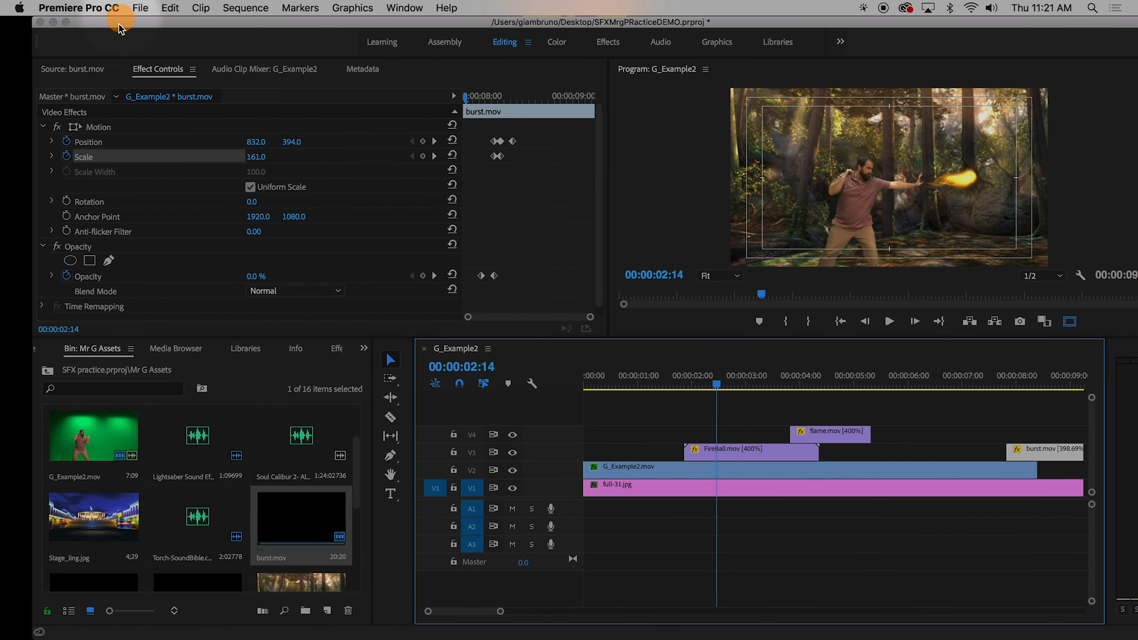
{"action": "left_click", "coordinate": [174, 356]}
{"action": "left_click", "coordinate": [92, 349]}
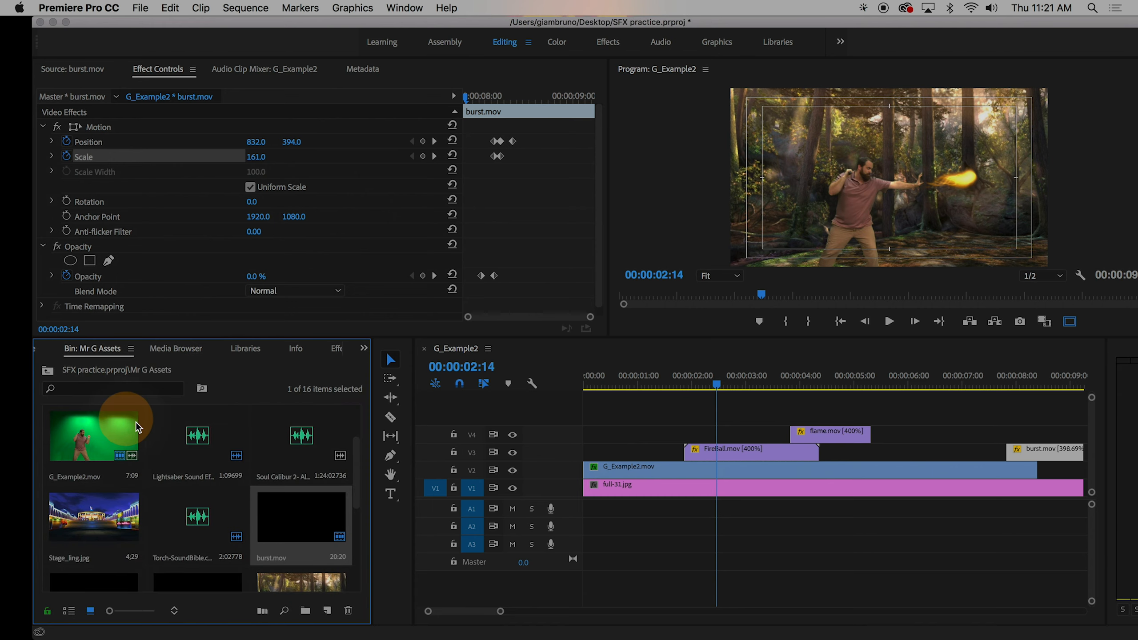
{"action": "scroll", "coordinate": [181, 559], "scroll_direction": "down", "scroll_amount": 5}
{"action": "scroll", "coordinate": [153, 495], "scroll_direction": "up", "scroll_amount": 2}
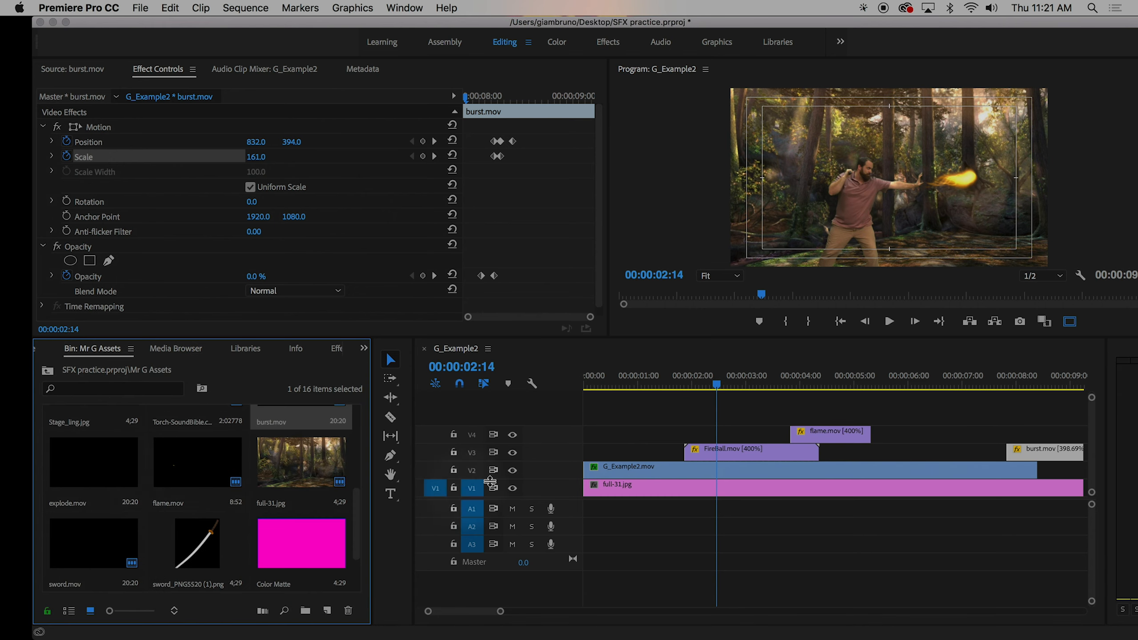
{"action": "mouse_move", "coordinate": [822, 384]}
{"action": "left_mouse_down"}
{"action": "mouse_move", "coordinate": [796, 382]}
{"action": "mouse_move", "coordinate": [810, 385]}
{"action": "left_mouse_up"}
{"action": "left_click", "coordinate": [948, 432]}
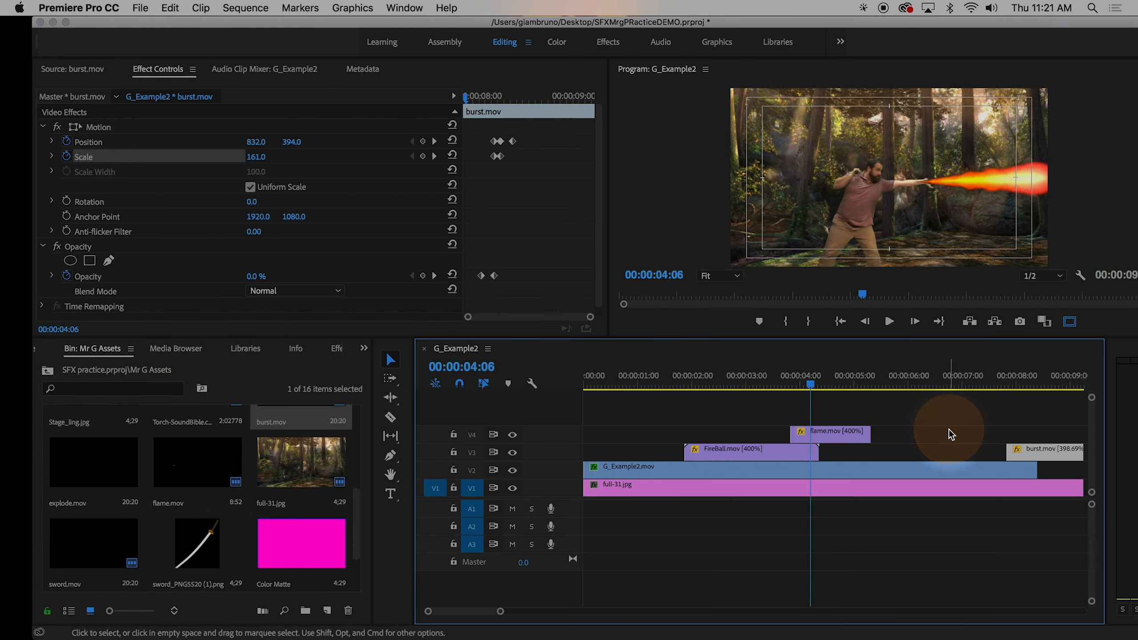
Move the FireBall.mov, flame.mov and burst.mov clips up one video track together, freeing V3
{"action": "left_click_drag", "start_coordinate": [749, 403], "coordinate": [1042, 456]}
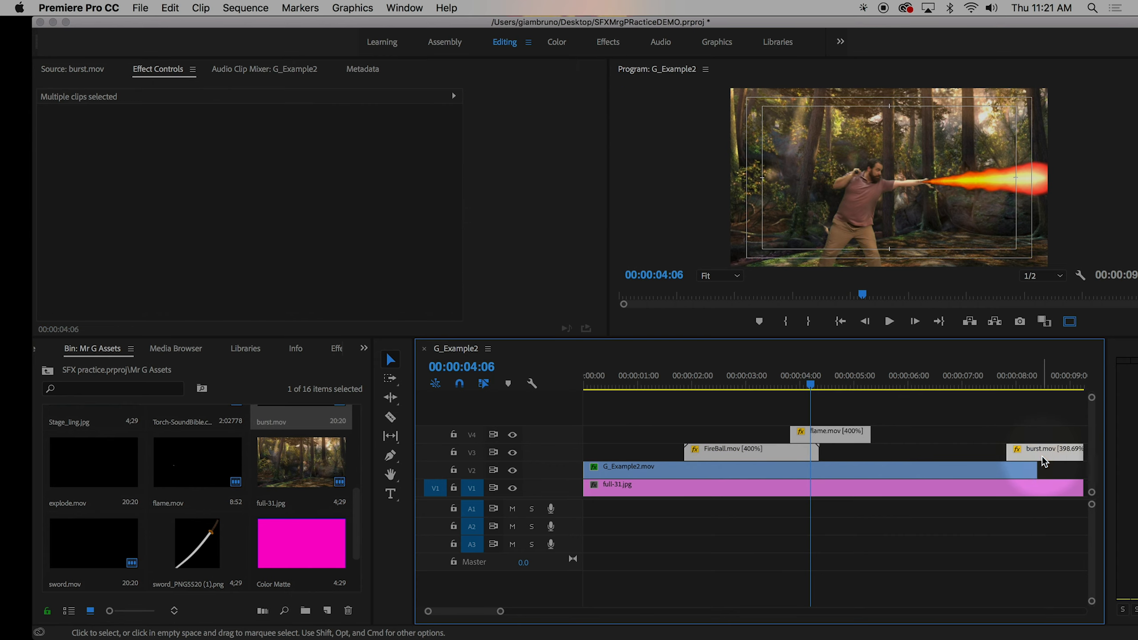
{"action": "key", "text": "alt+Up"}
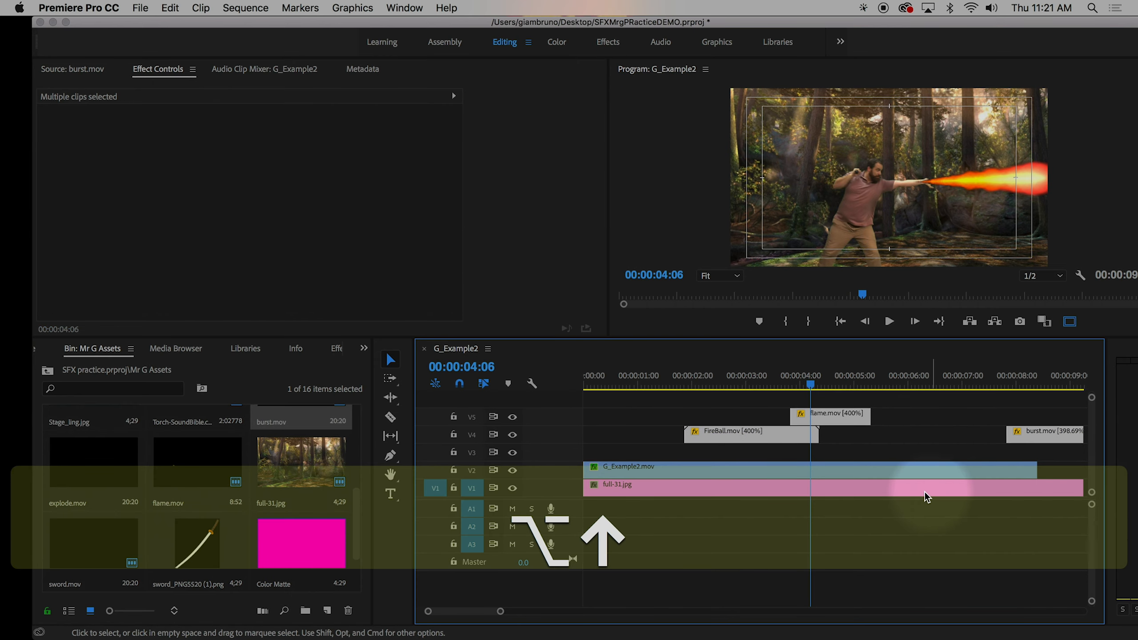
{"action": "left_click", "coordinate": [885, 452]}
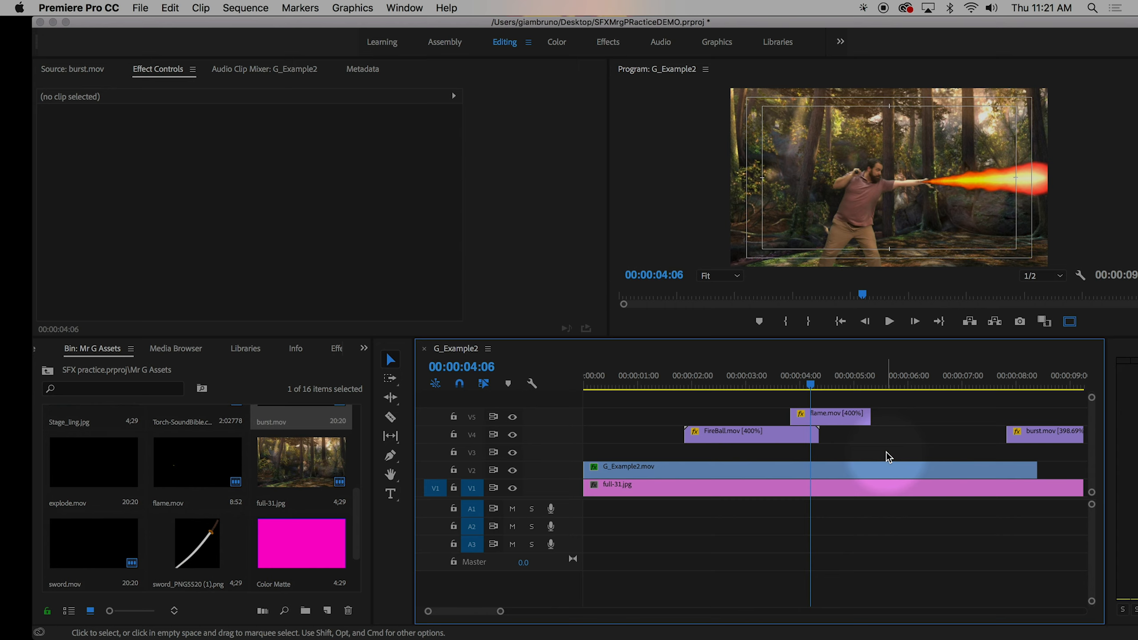
Go to the man's swing at 00:00:06:16, preview sword_PNG5520 (1).png and look through the bin for other sword assets
{"action": "left_click", "coordinate": [880, 471]}
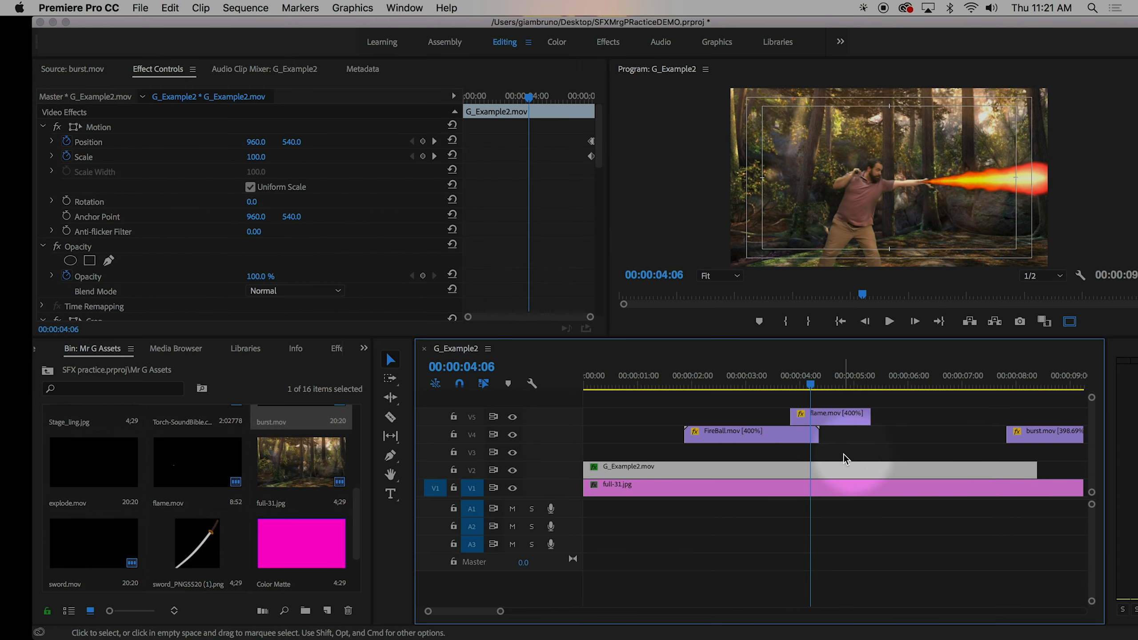
{"action": "left_click_drag", "start_coordinate": [838, 379], "coordinate": [937, 398]}
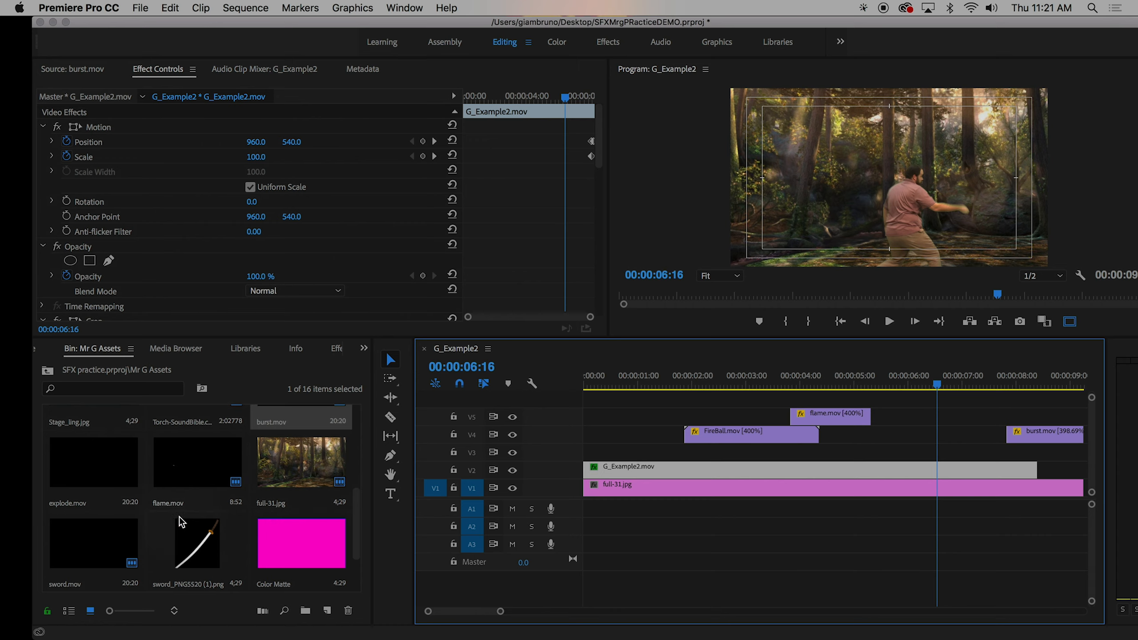
{"action": "double_click", "coordinate": [194, 561]}
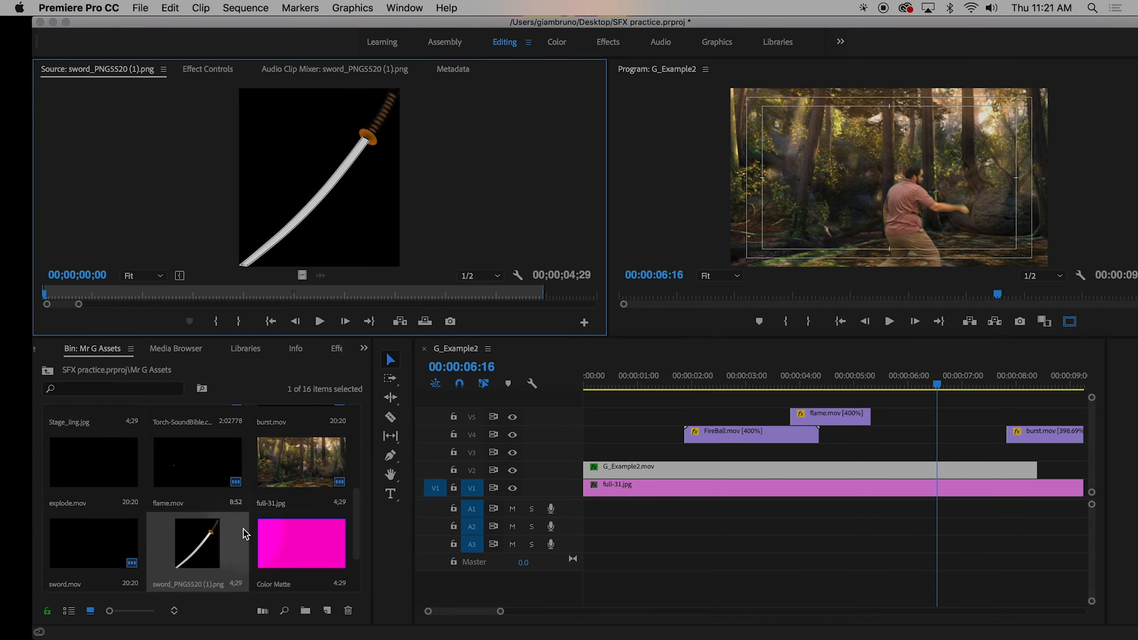
{"action": "scroll", "coordinate": [244, 528], "scroll_direction": "up", "scroll_amount": 2}
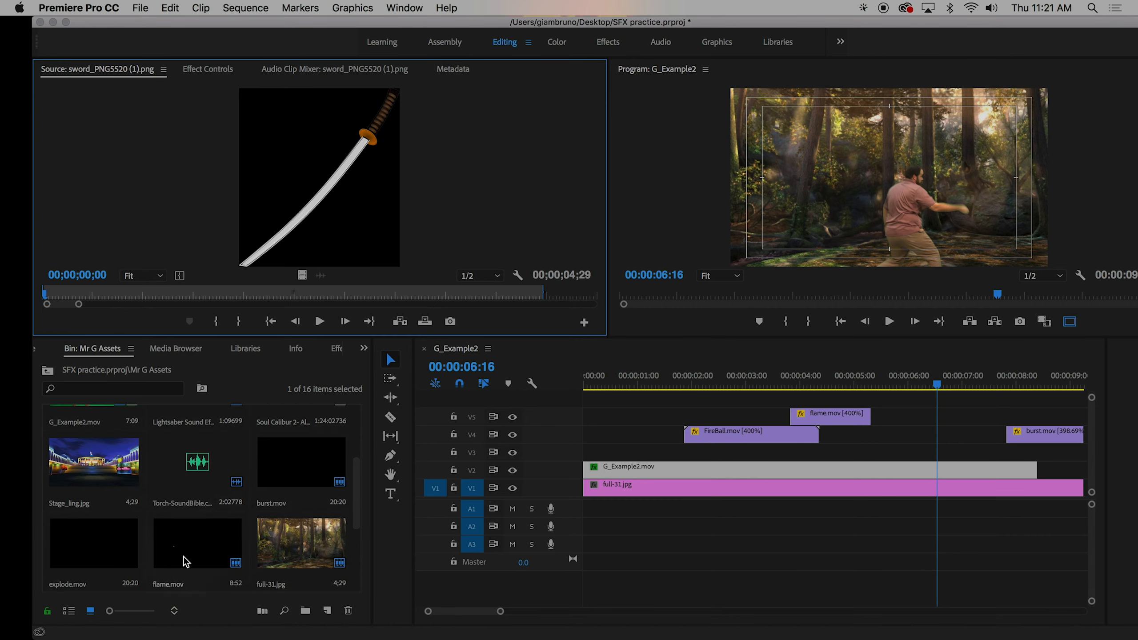
{"action": "scroll", "coordinate": [226, 543], "scroll_direction": "up", "scroll_amount": 2}
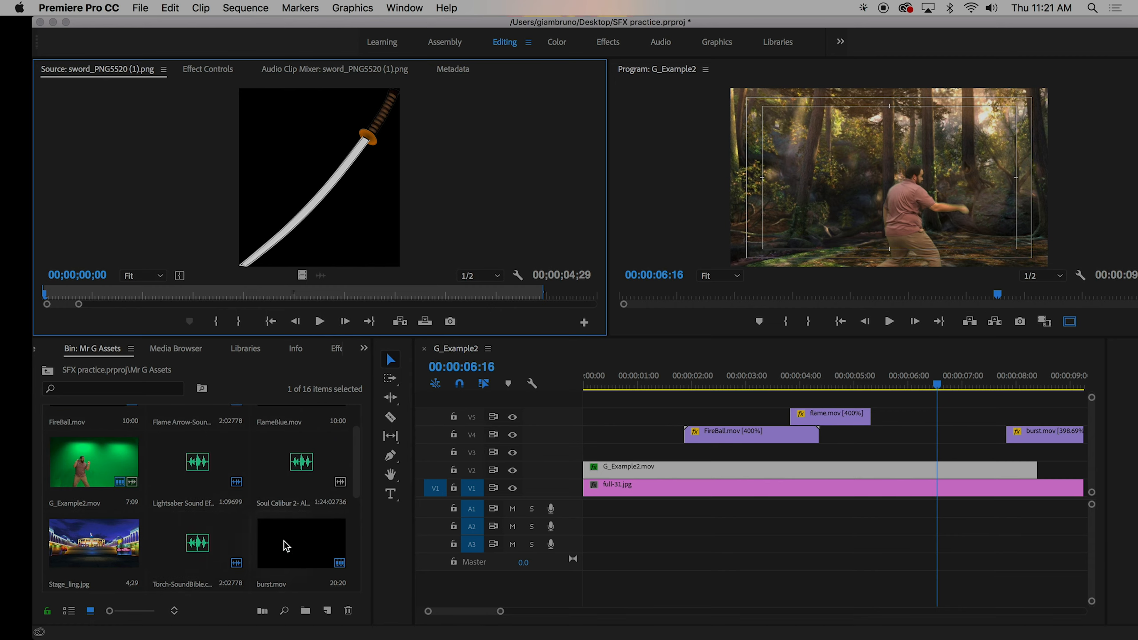
{"action": "scroll", "coordinate": [286, 546], "scroll_direction": "up", "scroll_amount": 1}
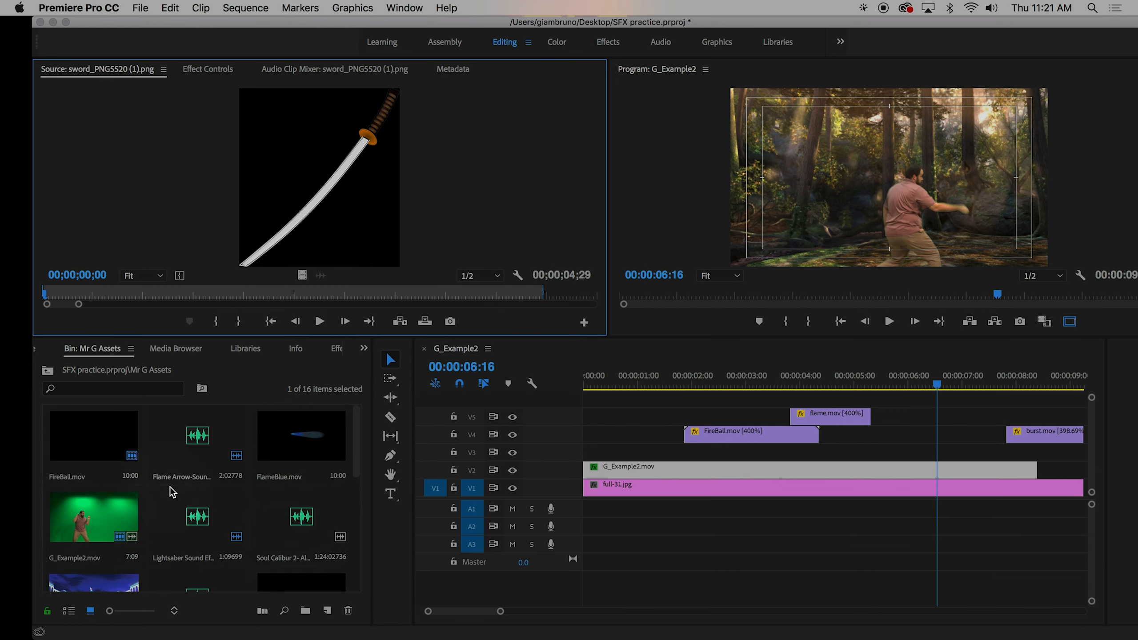
{"action": "scroll", "coordinate": [169, 487], "scroll_direction": "down", "scroll_amount": 3}
{"action": "scroll", "coordinate": [195, 489], "scroll_direction": "down", "scroll_amount": 2}
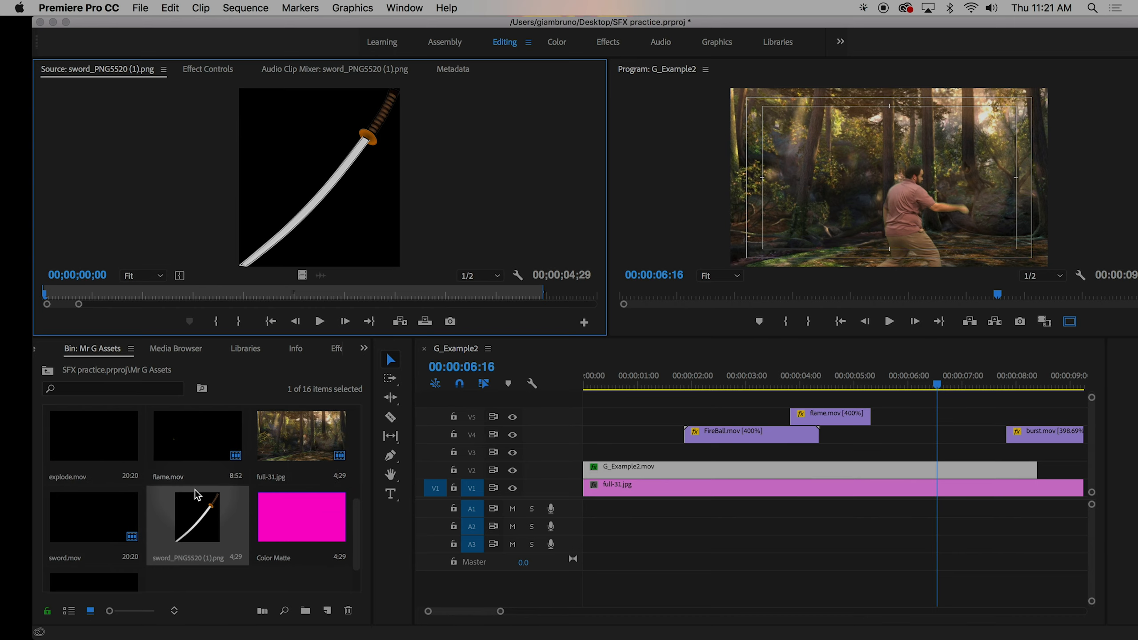
{"action": "scroll", "coordinate": [94, 533], "scroll_direction": "down", "scroll_amount": 1}
Open sword.mov in the source viewer and mark a 00:00:09:39 section ending at 00:00:15:27
{"action": "double_click", "coordinate": [95, 479]}
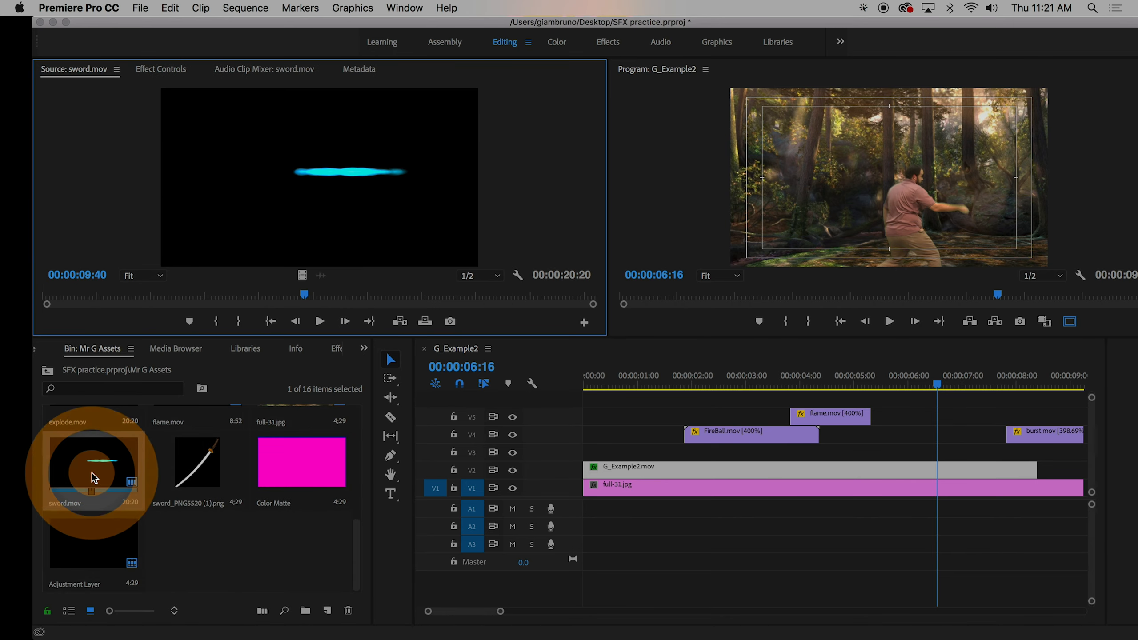
{"action": "left_click", "coordinate": [406, 296]}
{"action": "mouse_move", "coordinate": [372, 298]}
{"action": "left_mouse_down"}
{"action": "mouse_move", "coordinate": [528, 303]}
{"action": "mouse_move", "coordinate": [203, 300]}
{"action": "mouse_move", "coordinate": [233, 313]}
{"action": "mouse_move", "coordinate": [203, 318]}
{"action": "mouse_move", "coordinate": [285, 286]}
{"action": "mouse_move", "coordinate": [498, 314]}
{"action": "mouse_move", "coordinate": [461, 316]}
{"action": "left_mouse_up"}
{"action": "left_click", "coordinate": [216, 320]}
{"action": "key", "text": "o"}
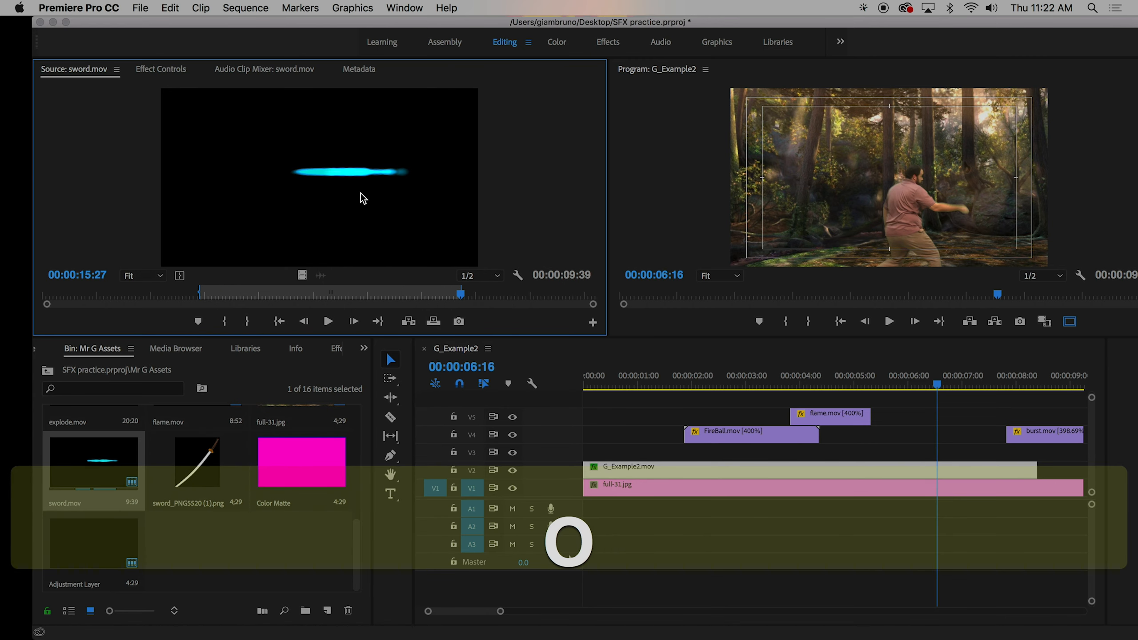
Place the marked sword.mov section on V3 starting shortly before 00:00:05:00 and set its speed to 200%
{"action": "left_click_drag", "start_coordinate": [361, 198], "coordinate": [853, 459]}
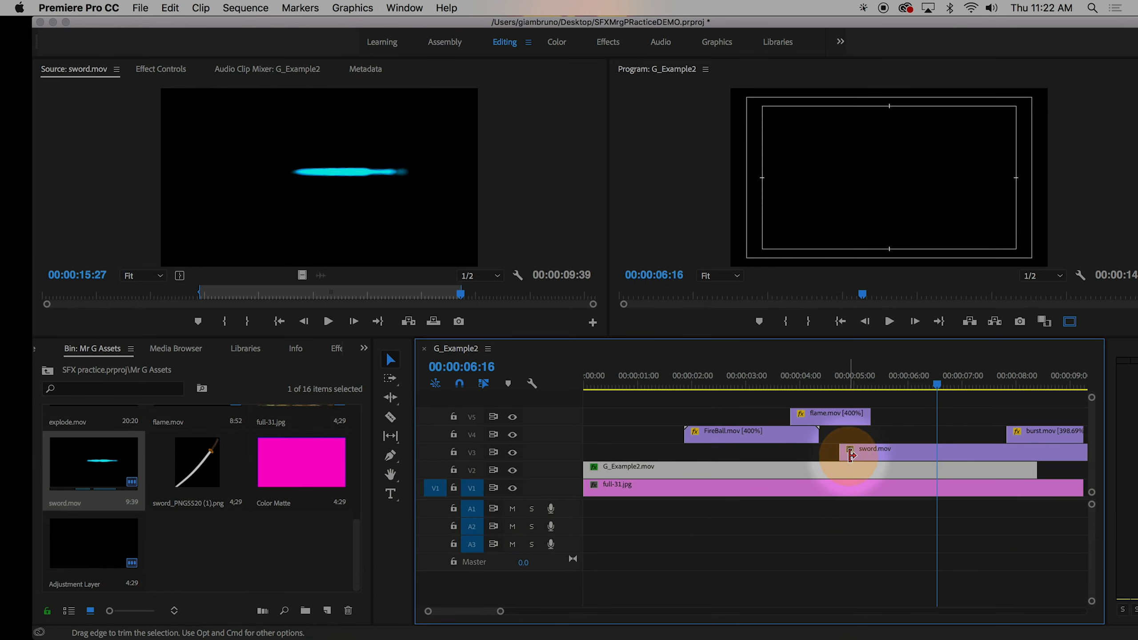
{"action": "scroll", "coordinate": [857, 459], "scroll_direction": "right", "scroll_amount": 5}
{"action": "left_click", "coordinate": [764, 451]}
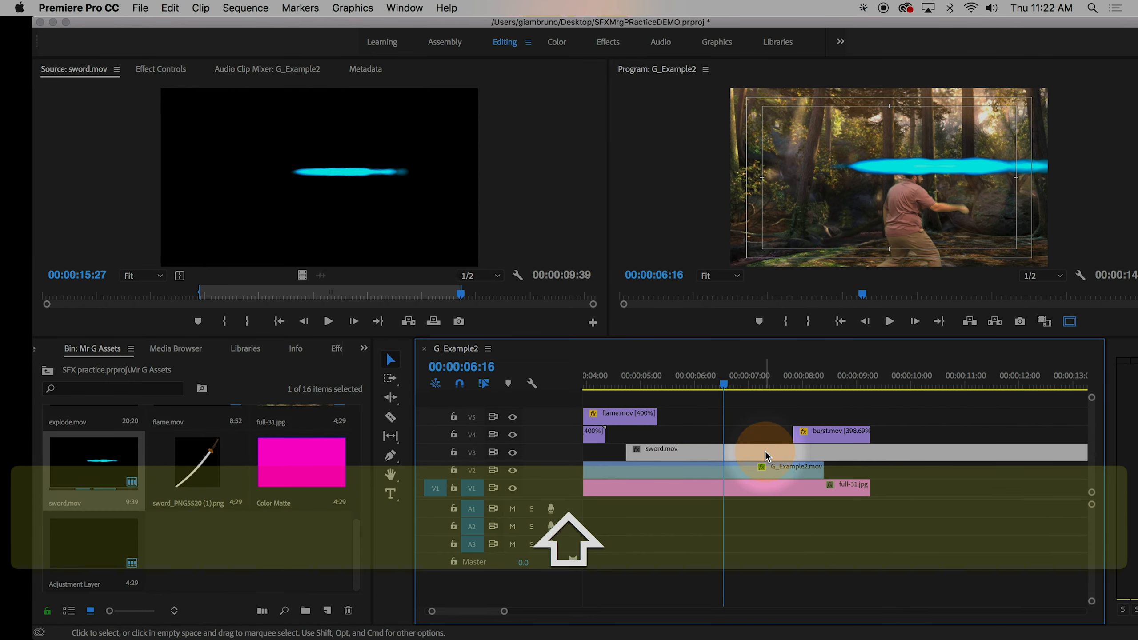
{"action": "key", "text": "super+r"}
{"action": "left_click", "coordinate": [550, 281]}
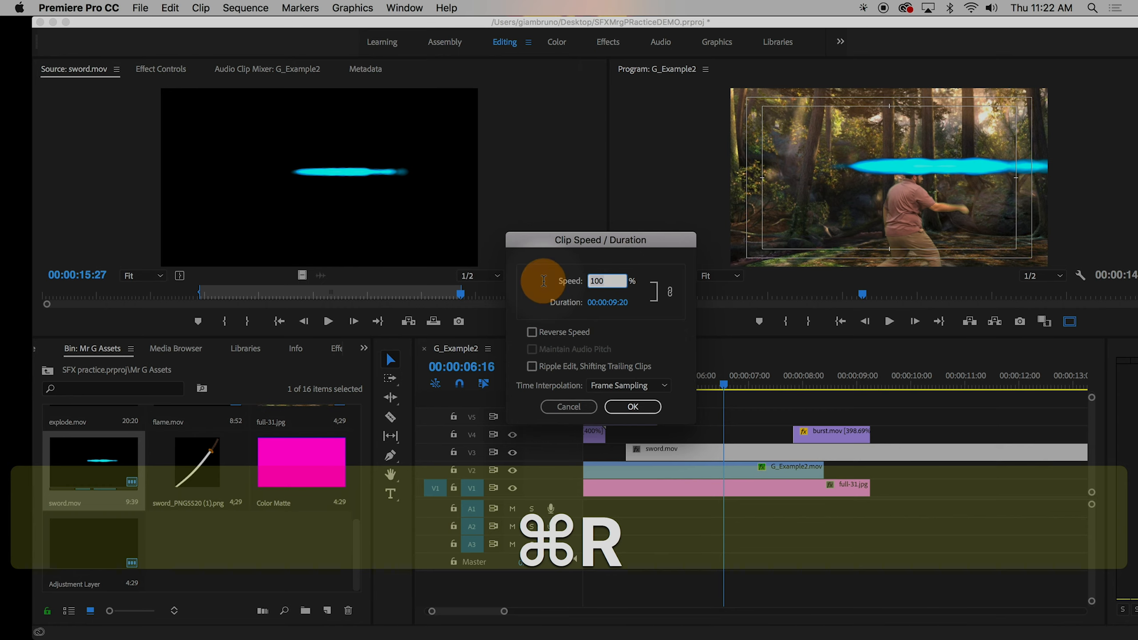
{"action": "type", "text": "200"}
{"action": "key", "text": "Return"}
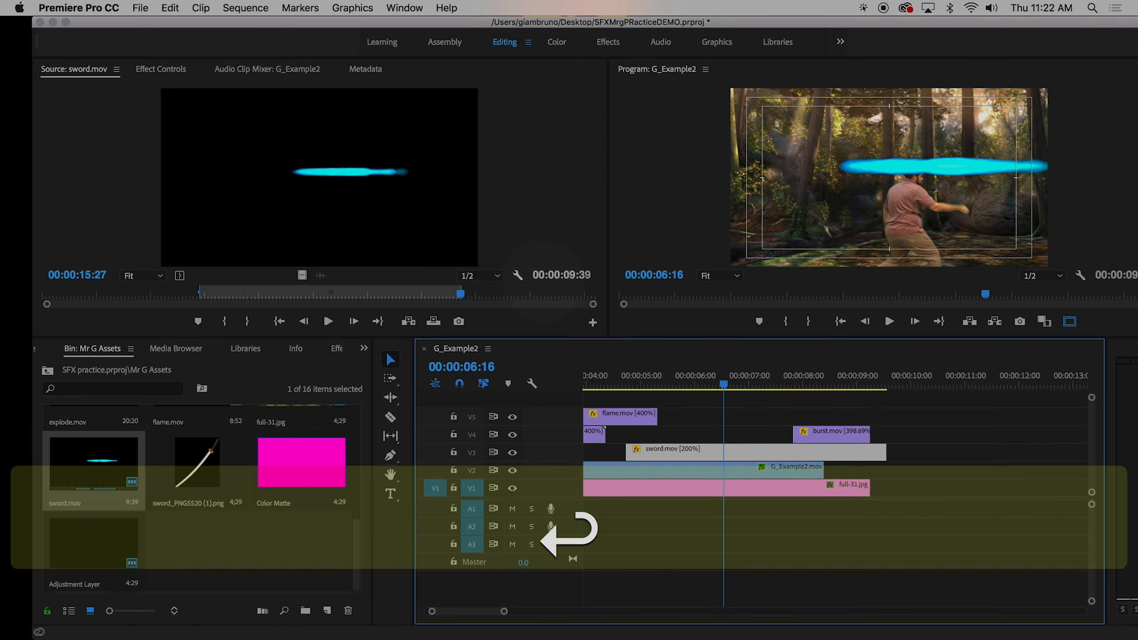
At 00:00:06:16, scale the sword.mov clip on V3 down to about 49%
{"action": "left_click_drag", "start_coordinate": [686, 390], "coordinate": [724, 384]}
{"action": "left_click", "coordinate": [625, 79]}
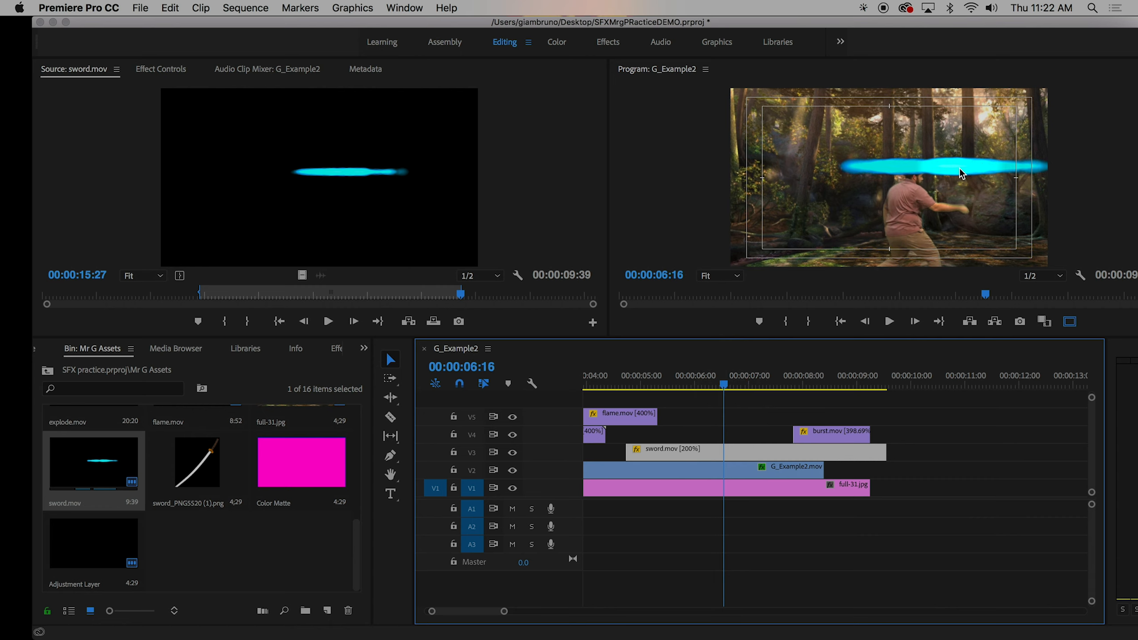
{"action": "left_click", "coordinate": [157, 70]}
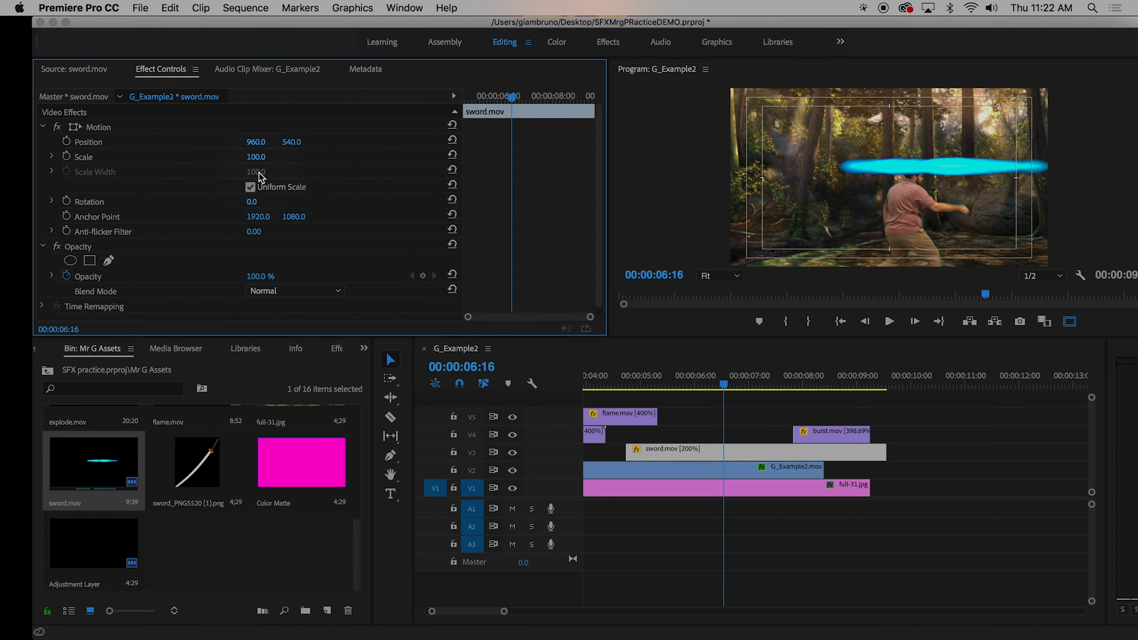
{"action": "left_click_drag", "start_coordinate": [256, 157], "coordinate": [258, 157]}
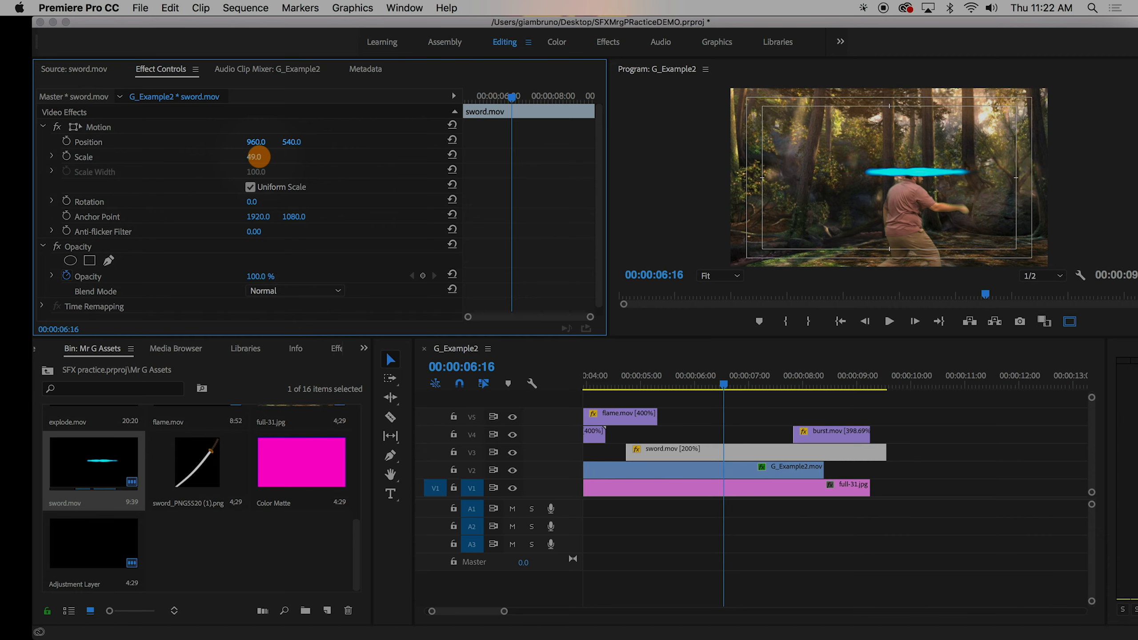
Move the sword.mov clip beside the man's outstretched hand by setting its Position to 1571, 734
{"action": "left_click_drag", "start_coordinate": [259, 142], "coordinate": [258, 141]}
{"action": "mouse_move", "coordinate": [291, 141]}
{"action": "left_mouse_down"}
{"action": "mouse_move", "coordinate": [244, 157]}
{"action": "mouse_move", "coordinate": [259, 142]}
{"action": "mouse_move", "coordinate": [95, 275]}
{"action": "left_mouse_up"}
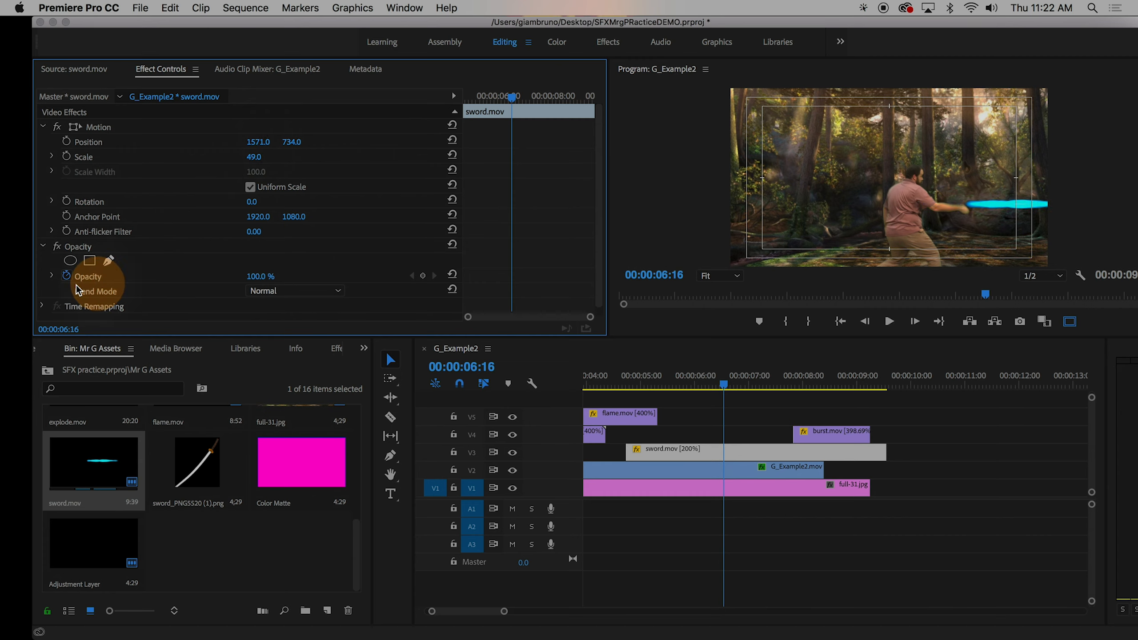
{"action": "left_click", "coordinate": [1007, 210]}
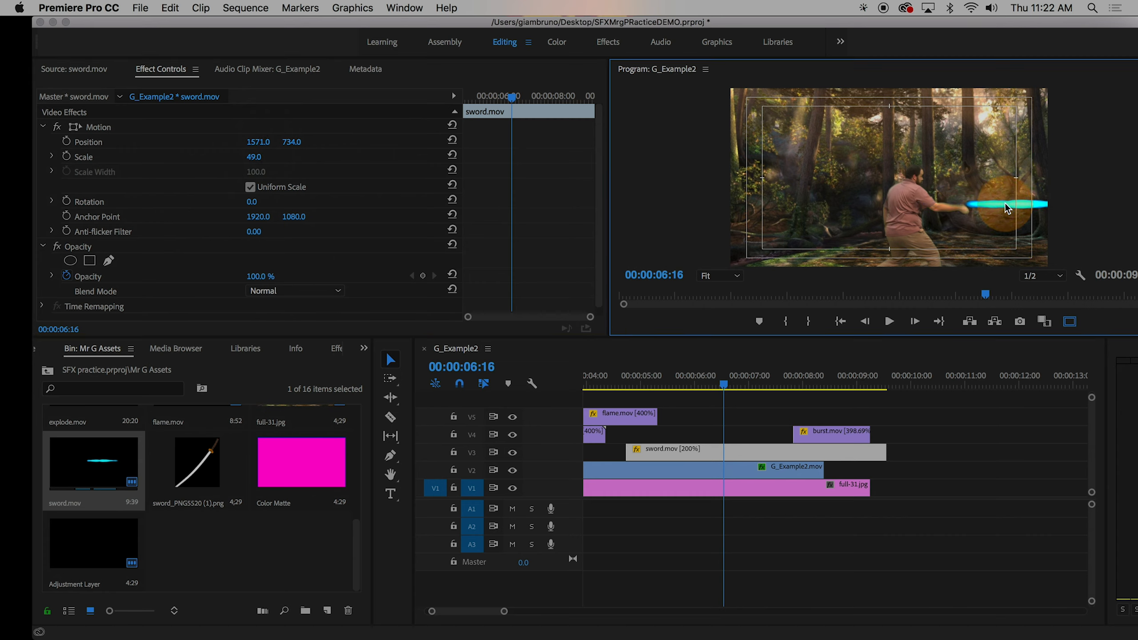
Move the sword clip's anchor point to its hilt at 1650.5, 1016.2 and set its Position to 1441.5, 724.7
{"action": "left_click", "coordinate": [111, 219]}
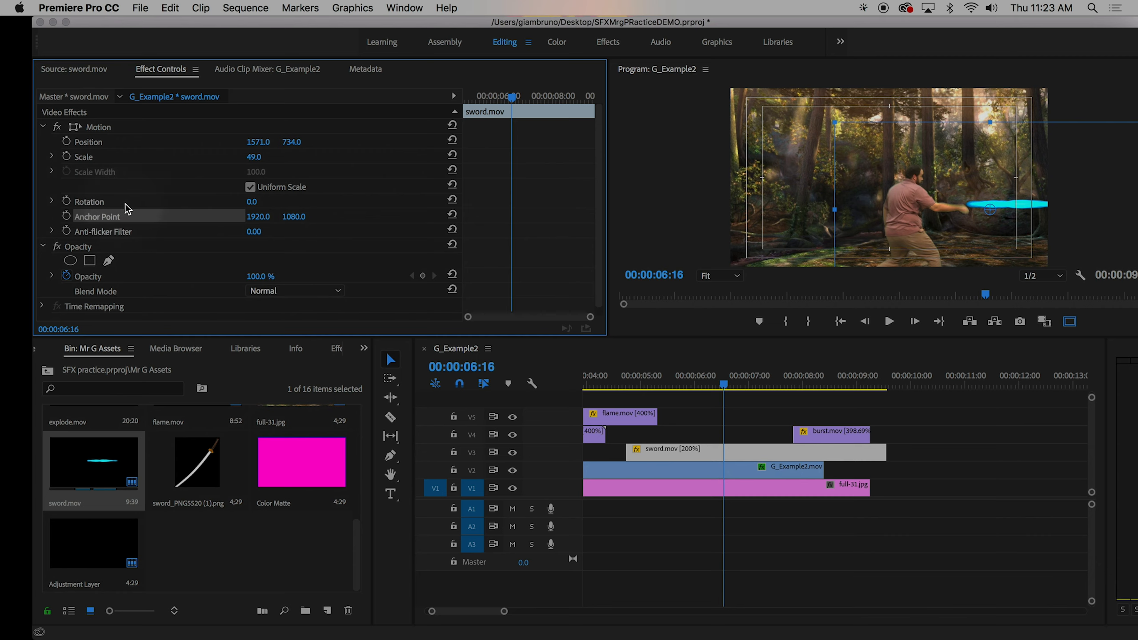
{"action": "left_click_drag", "start_coordinate": [253, 202], "coordinate": [964, 311]}
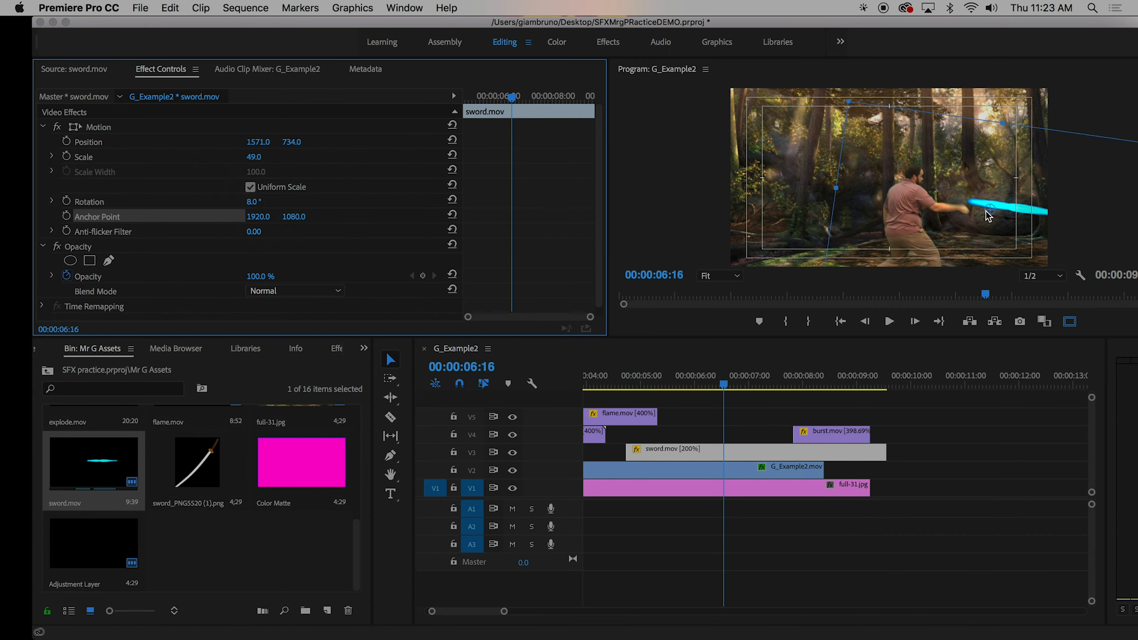
{"action": "key", "text": "super+z"}
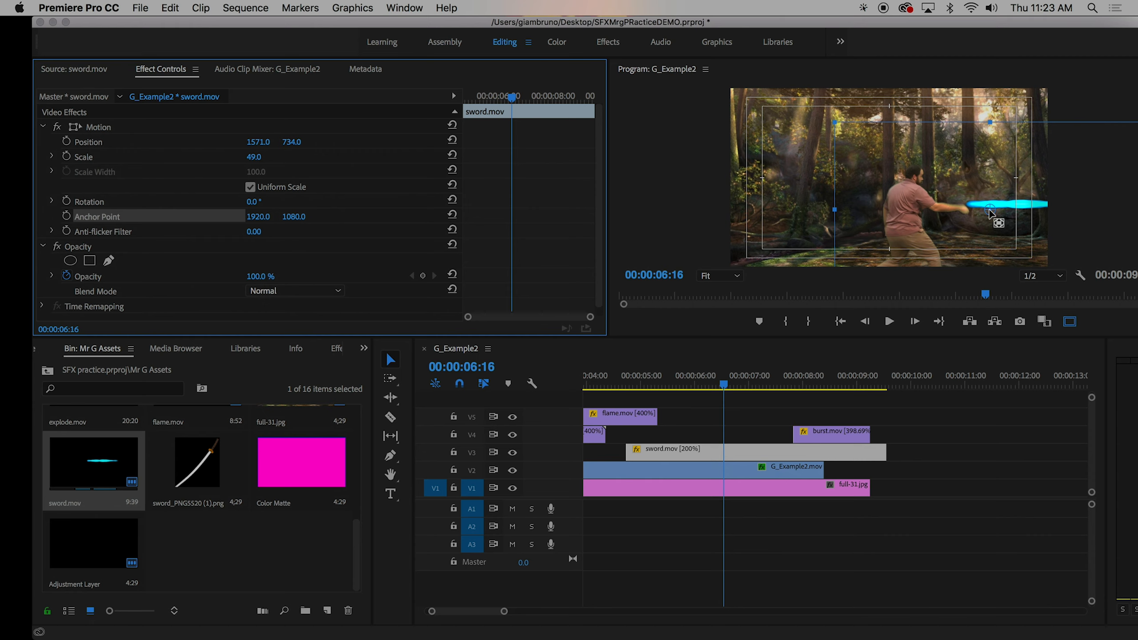
{"action": "left_click_drag", "start_coordinate": [988, 209], "coordinate": [967, 209]}
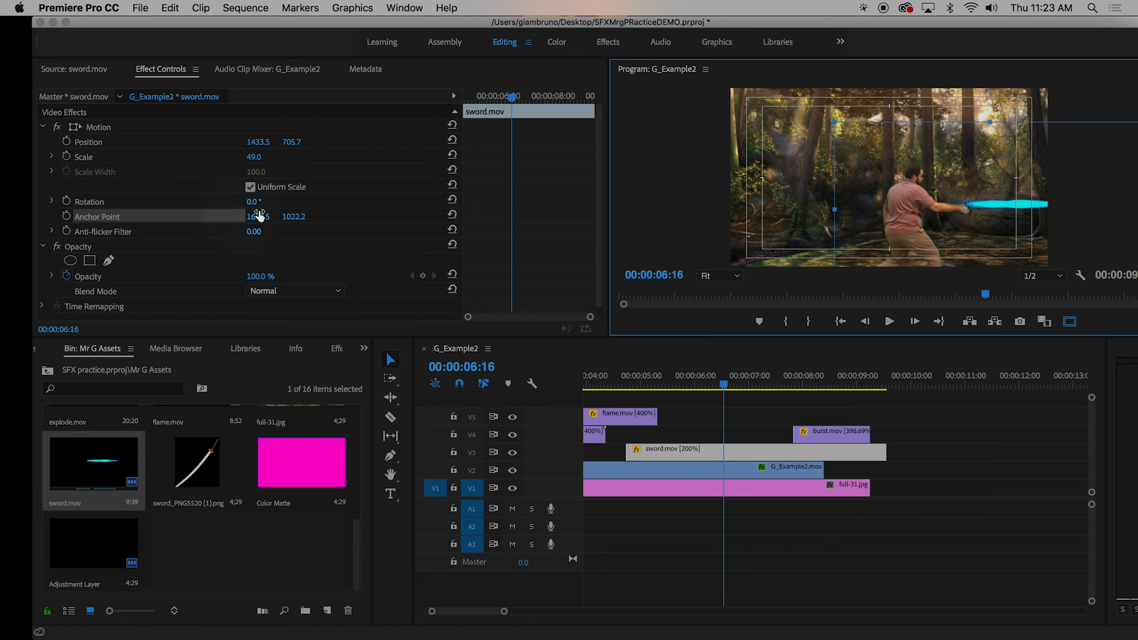
{"action": "left_click_drag", "start_coordinate": [262, 219], "coordinate": [285, 215]}
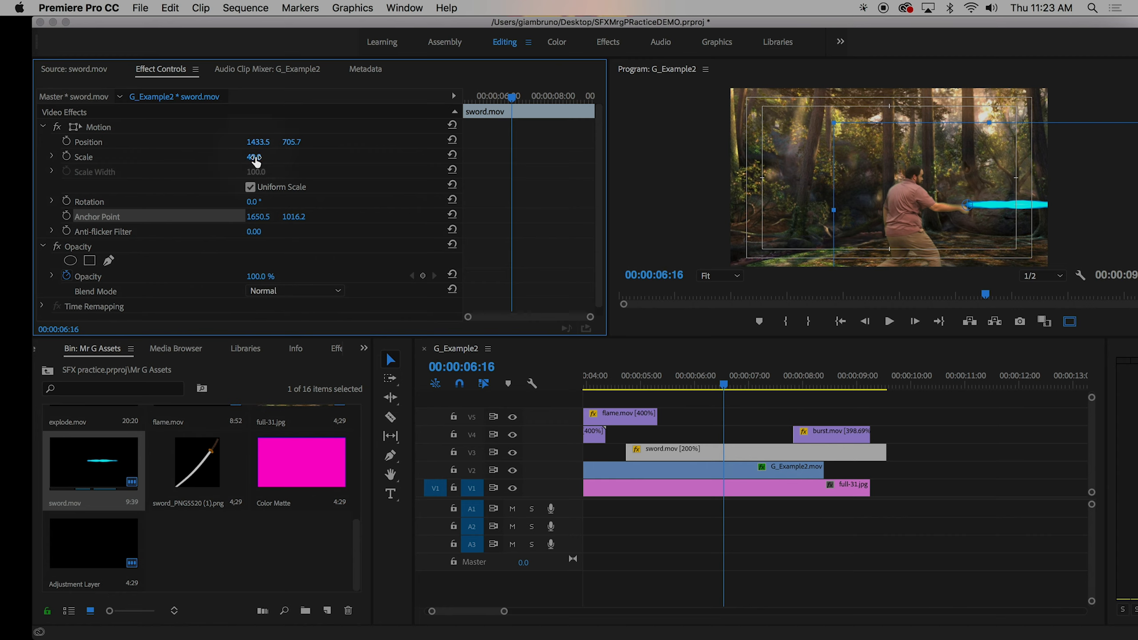
{"action": "mouse_move", "coordinate": [257, 142]}
{"action": "left_mouse_down"}
{"action": "mouse_move", "coordinate": [284, 141]}
{"action": "mouse_move", "coordinate": [230, 145]}
{"action": "mouse_move", "coordinate": [257, 141]}
{"action": "left_mouse_up"}
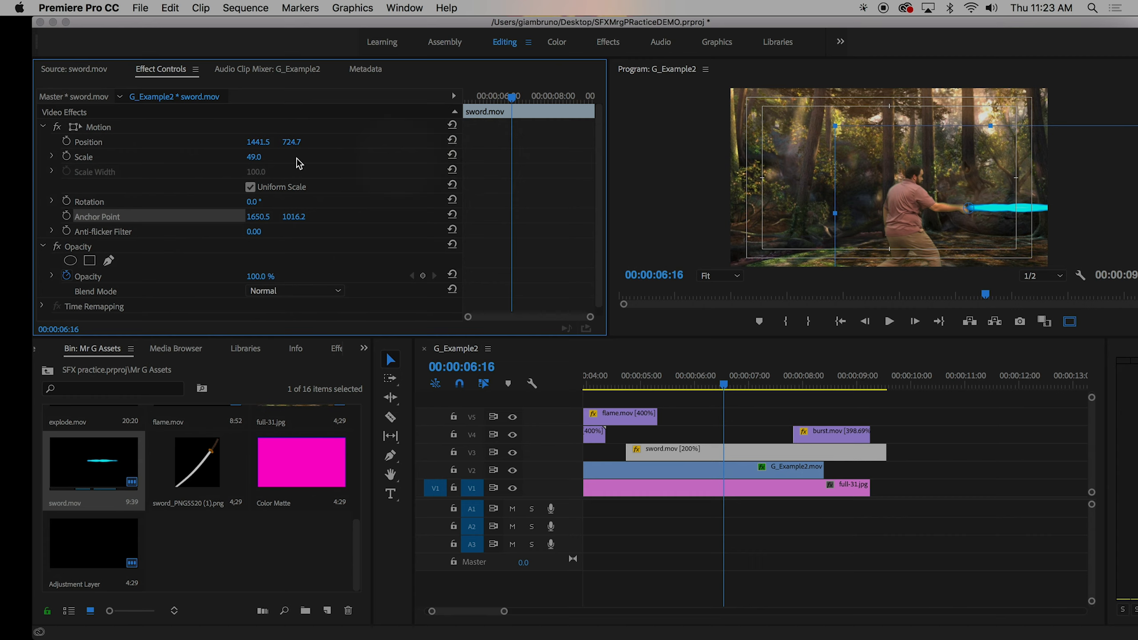
Start keyframing Position, Scale and Rotation of the sword clip at 00:00:06:16
{"action": "left_click", "coordinate": [66, 142]}
{"action": "left_click", "coordinate": [66, 157]}
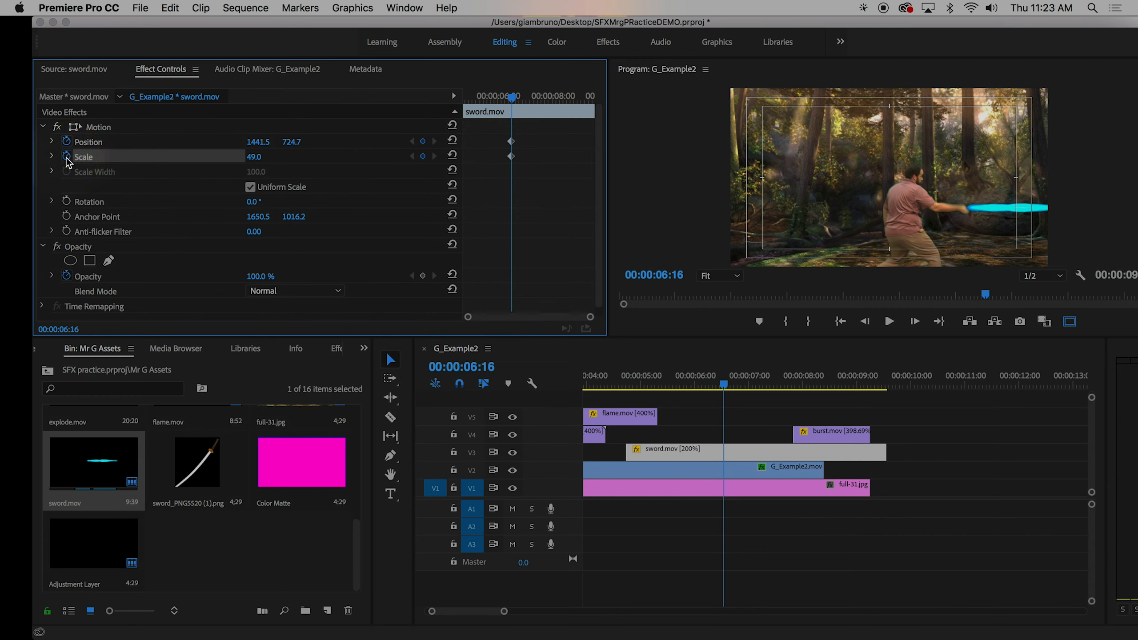
{"action": "left_click", "coordinate": [66, 202]}
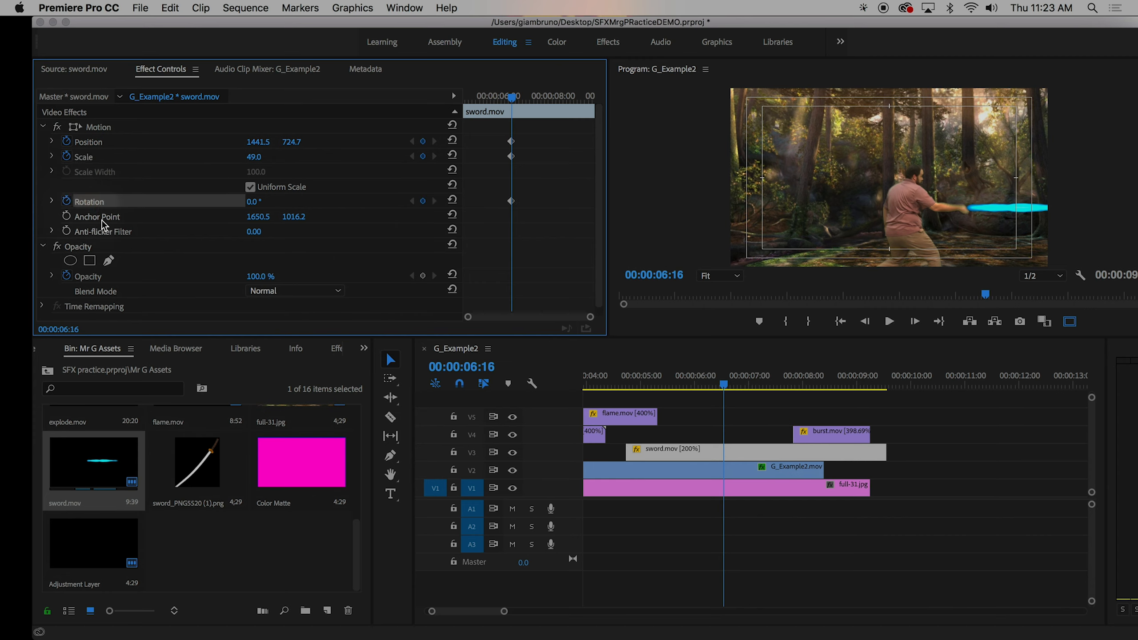
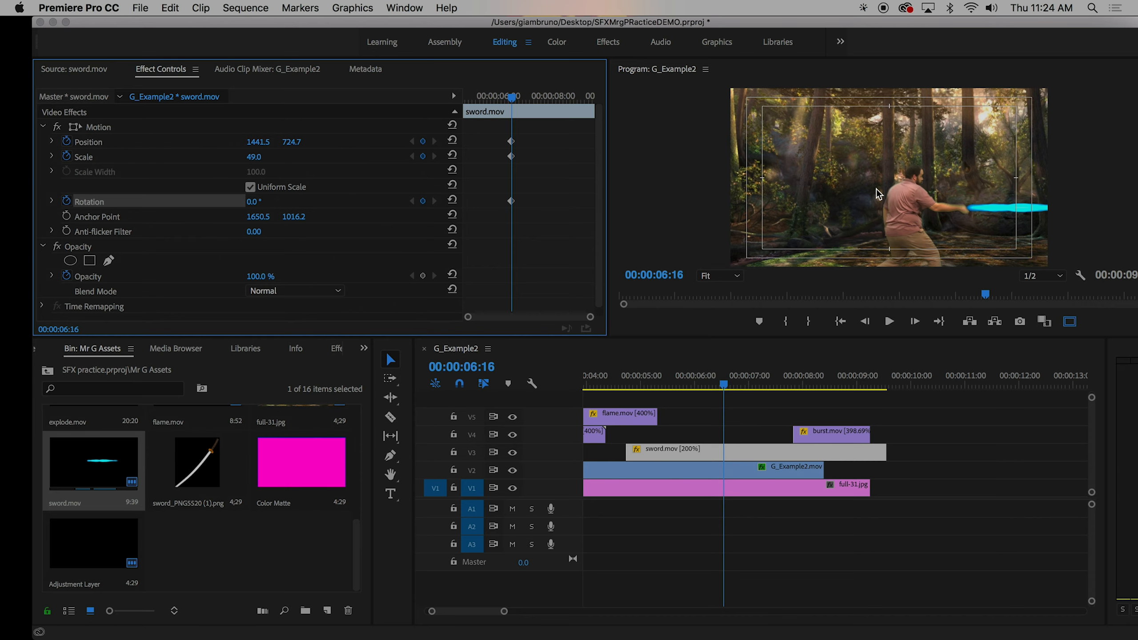
At 00:00:06:14, keyframe the sword's Position to 1350.5, 597.7 and its Rotation to -53° to follow the man's hand
{"action": "key", "text": "Left"}
{"action": "key", "text": "Left"}
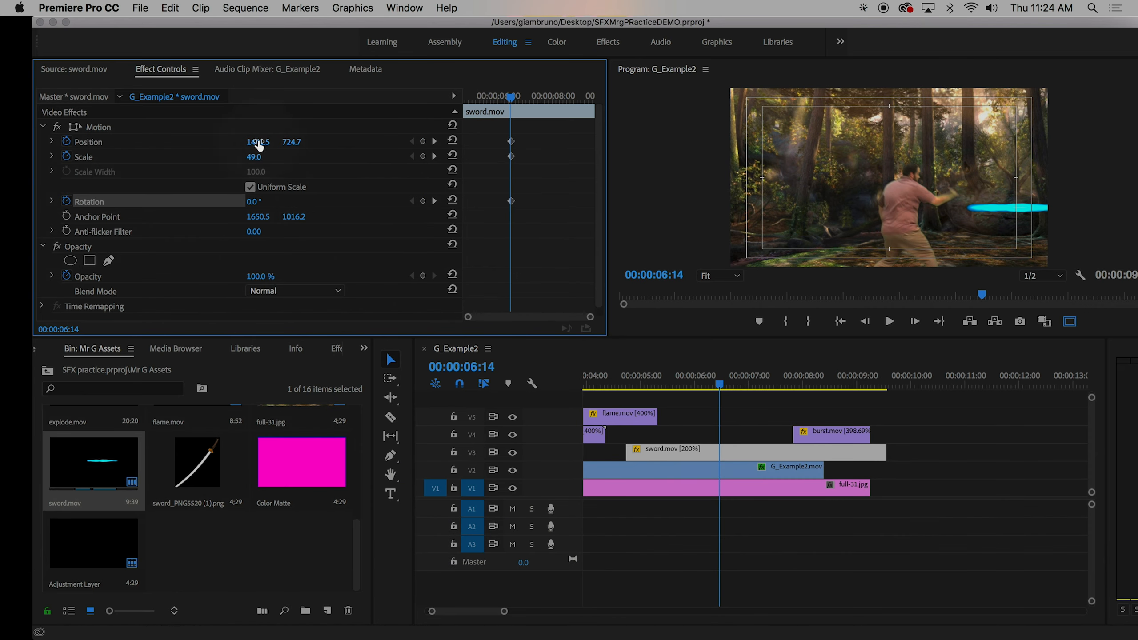
{"action": "left_click_drag", "start_coordinate": [259, 141], "coordinate": [290, 140]}
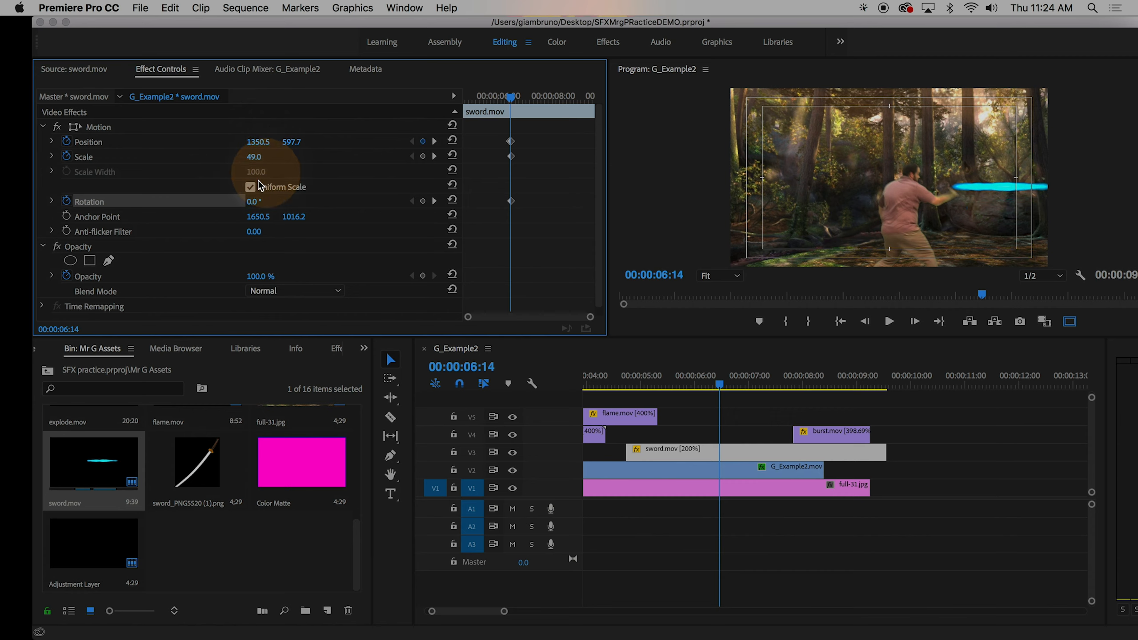
{"action": "left_click_drag", "start_coordinate": [250, 202], "coordinate": [250, 202]}
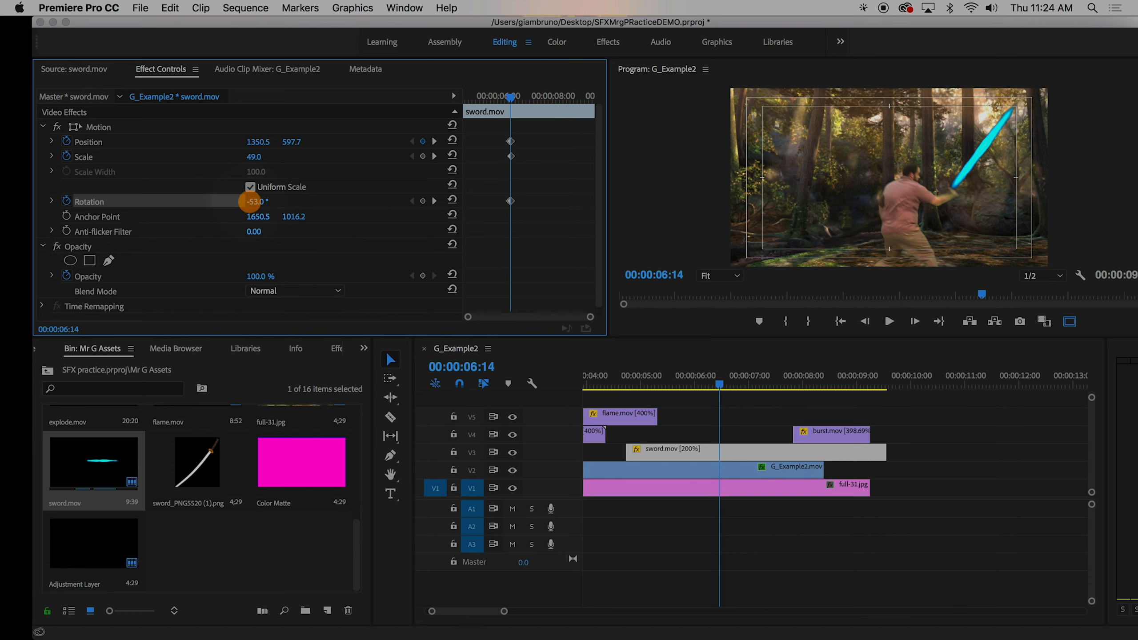
{"action": "left_click", "coordinate": [405, 297]}
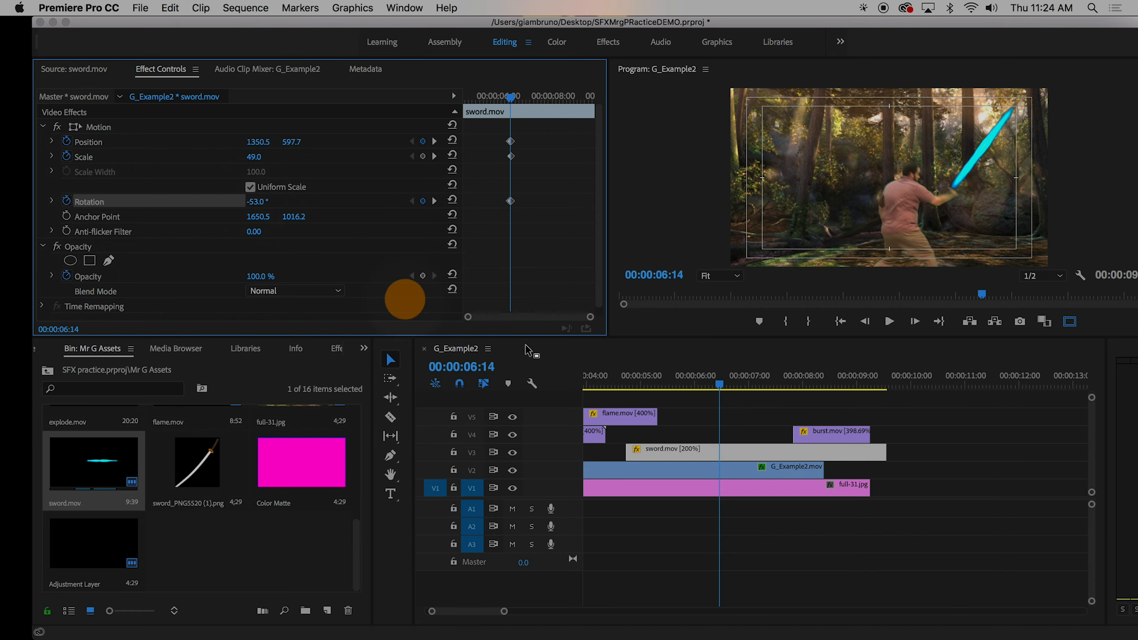
At 00:00:06:12, keyframe the sword's Position to 1181.5, 517.7 and its Rotation to -157°
{"action": "key", "text": "Left"}
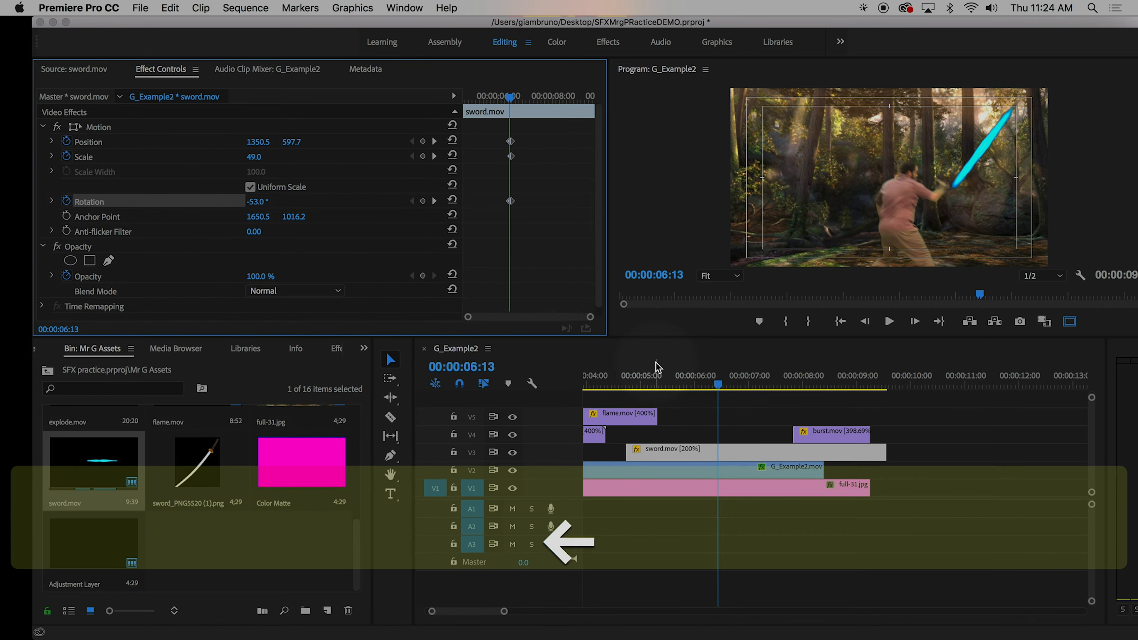
{"action": "key", "text": "Left"}
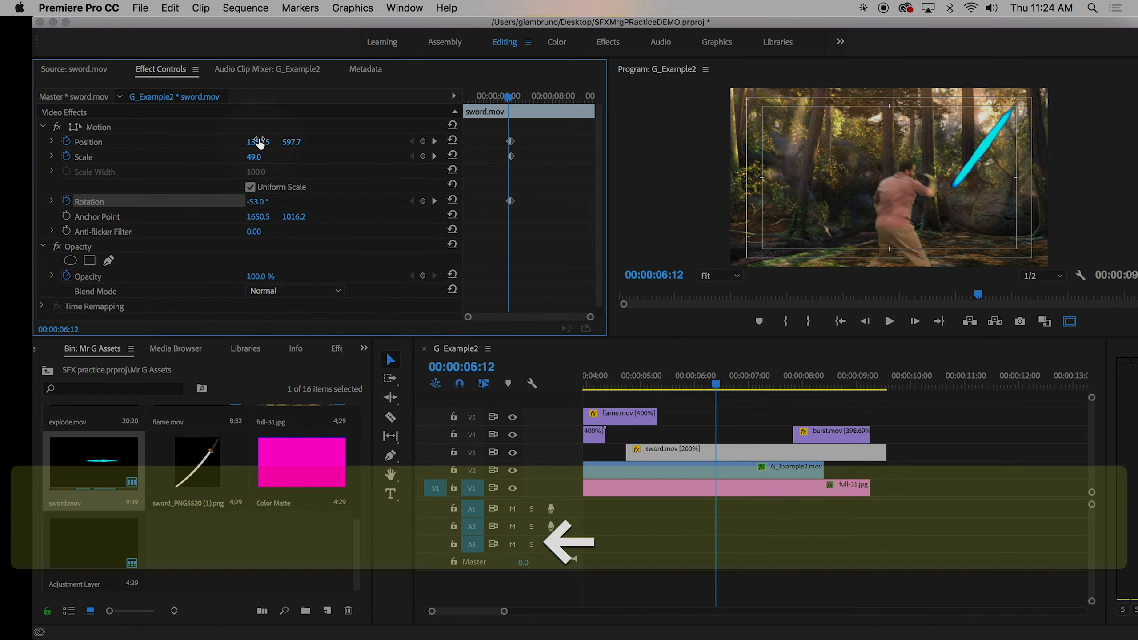
{"action": "left_click_drag", "start_coordinate": [260, 141], "coordinate": [176, 142]}
{"action": "left_click_drag", "start_coordinate": [291, 142], "coordinate": [257, 201]}
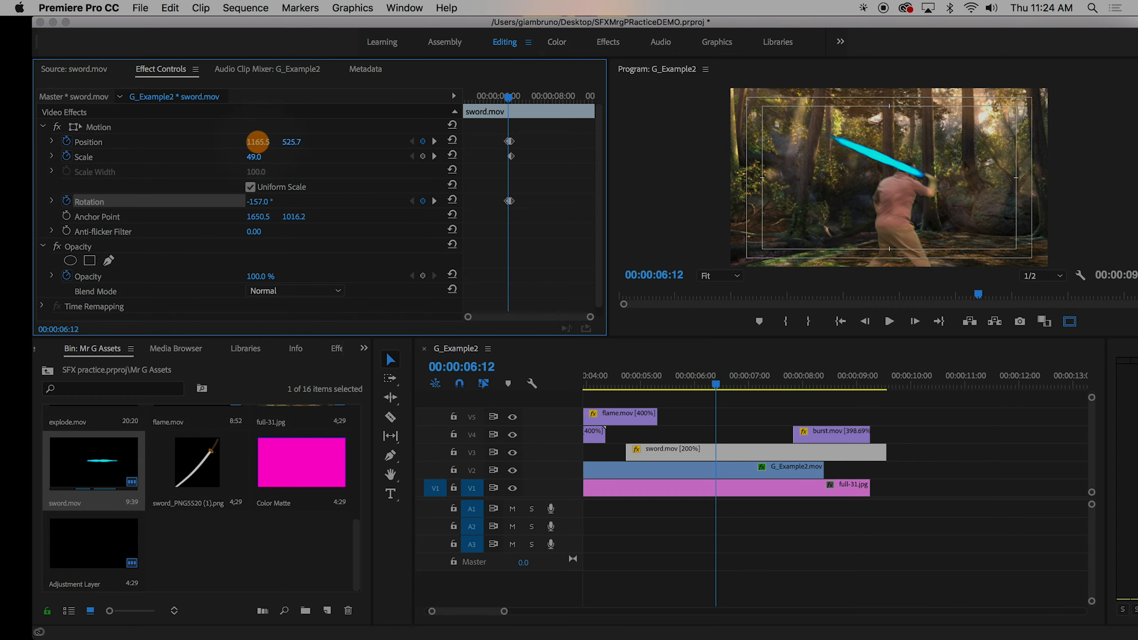
{"action": "left_click_drag", "start_coordinate": [258, 142], "coordinate": [287, 142]}
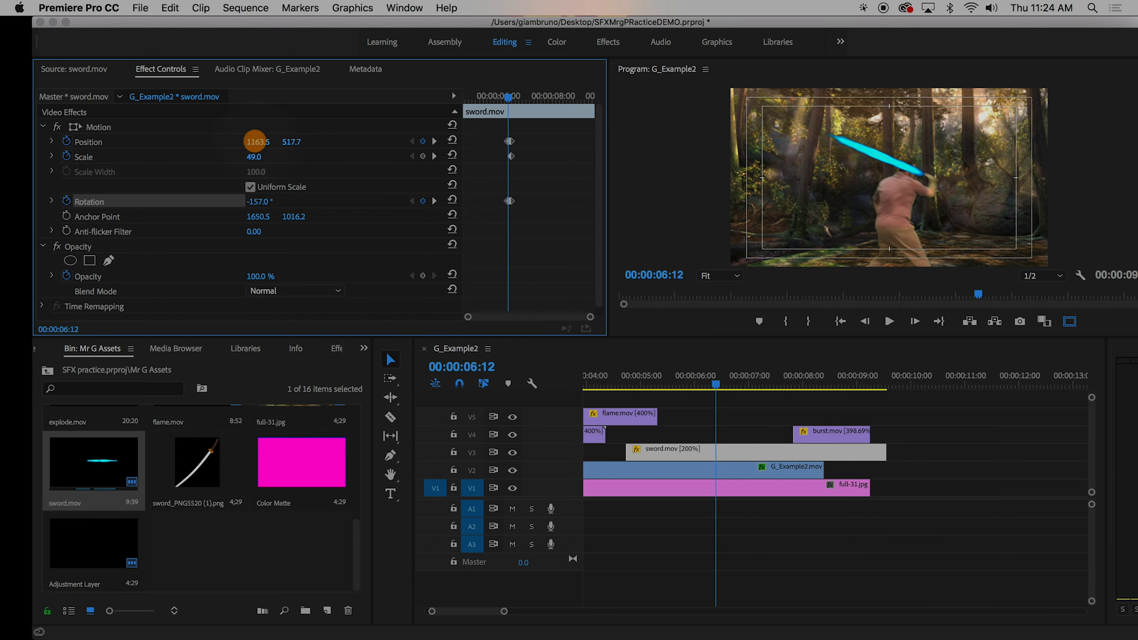
{"action": "left_click_drag", "start_coordinate": [255, 142], "coordinate": [255, 141]}
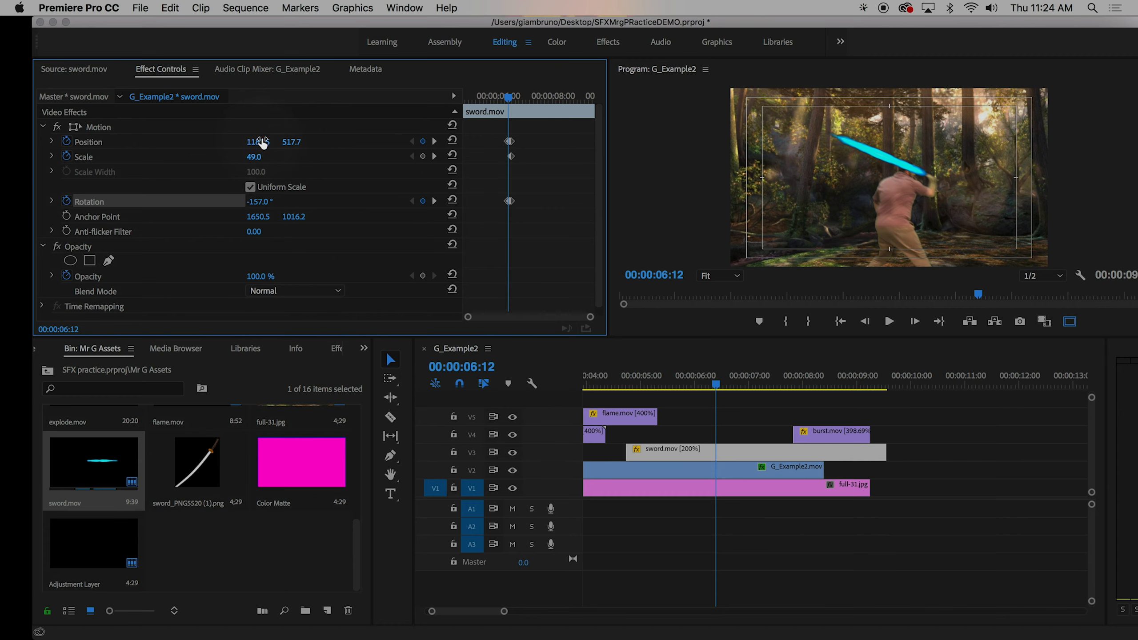
At 00:00:06:10, keyframe the sword's Position to 1075.5, 504.7 to match the hands
{"action": "key", "text": "Left"}
{"action": "key", "text": "Left"}
{"action": "mouse_move", "coordinate": [269, 147]}
{"action": "left_mouse_down"}
{"action": "mouse_move", "coordinate": [247, 147]}
{"action": "mouse_move", "coordinate": [292, 152]}
{"action": "mouse_move", "coordinate": [258, 141]}
{"action": "left_mouse_up"}
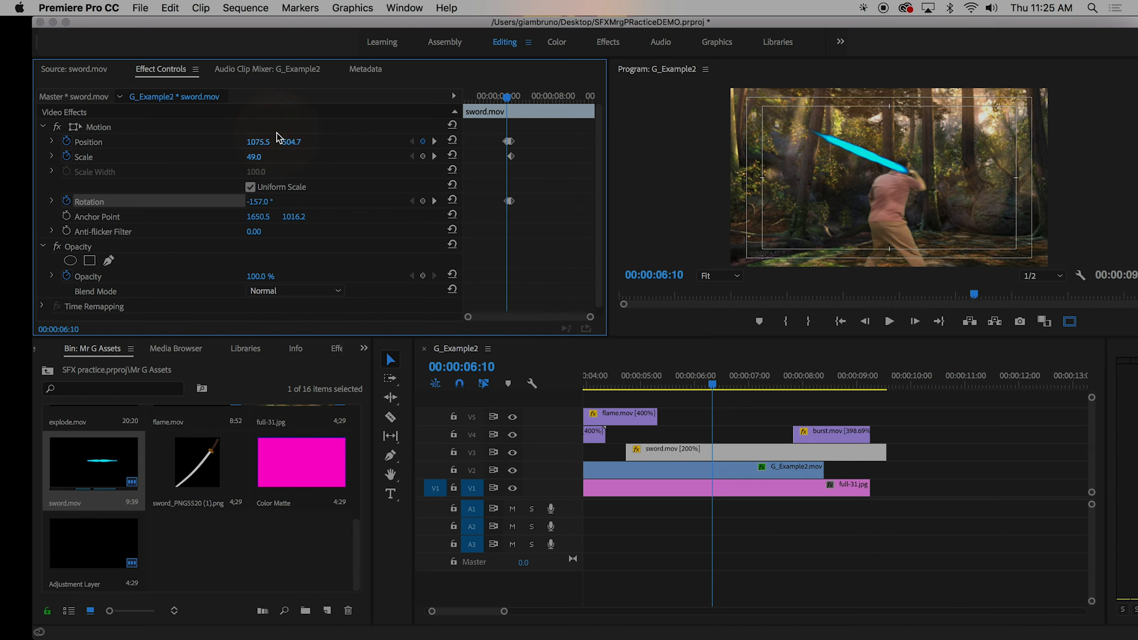
Step through the frames from 00:00:06:10 to 00:00:06:16 to examine how the sword follows the swing
{"action": "key", "text": "Right"}
{"action": "key", "text": "Right"}
{"action": "key", "text": "Right"}
{"action": "key", "text": "Right"}
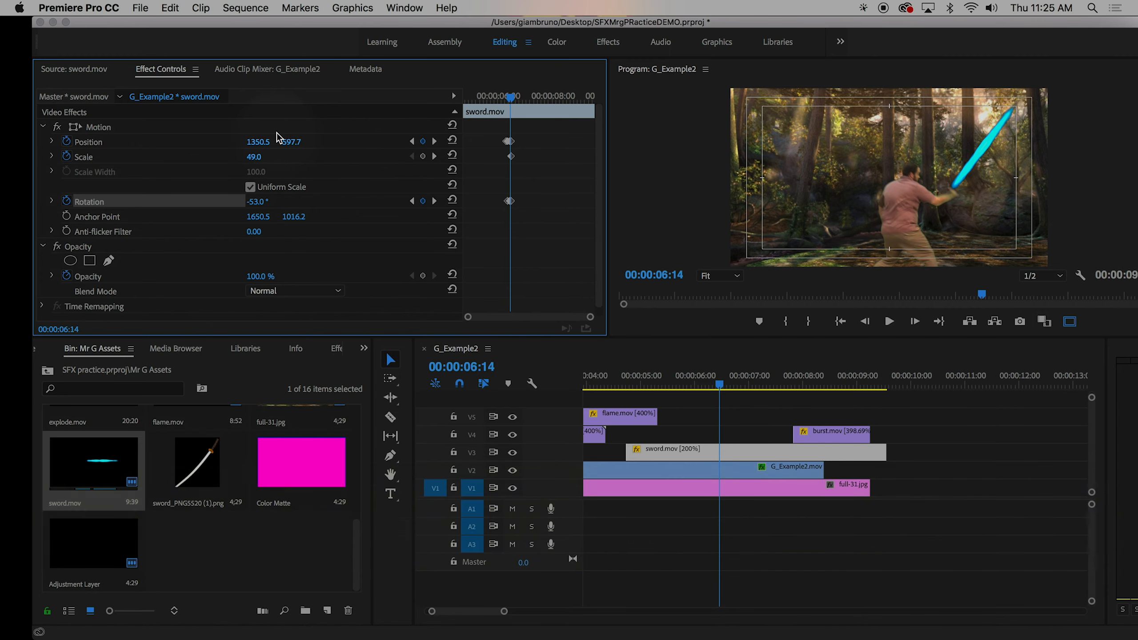
{"action": "key", "text": "Left"}
{"action": "key", "text": "Right"}
{"action": "key", "text": "Right"}
{"action": "key", "text": "Right"}
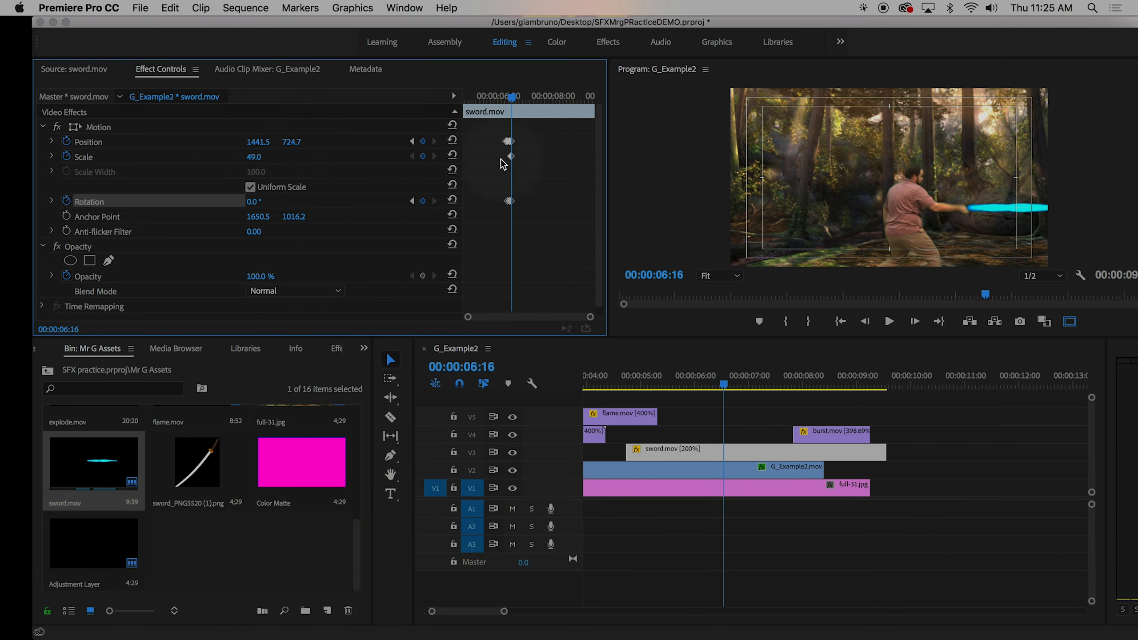
At 00:00:06:14, keyframe the sword's Scale to 32
{"action": "key", "text": "Left"}
{"action": "key", "text": "Left"}
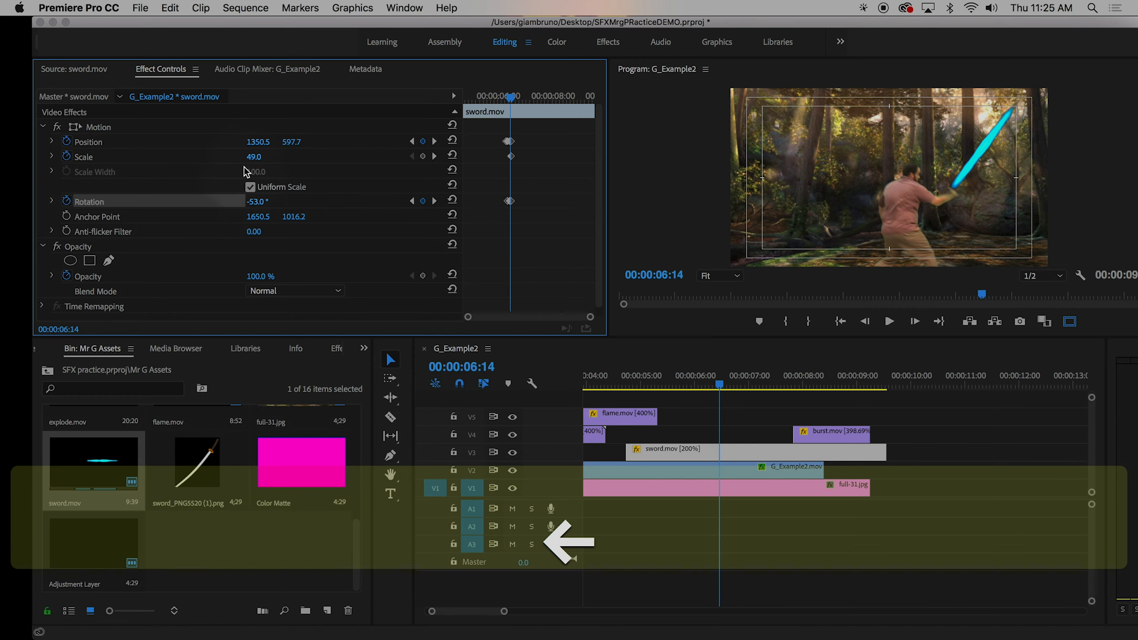
{"action": "left_click", "coordinate": [254, 156]}
{"action": "left_click_drag", "start_coordinate": [253, 156], "coordinate": [253, 156]}
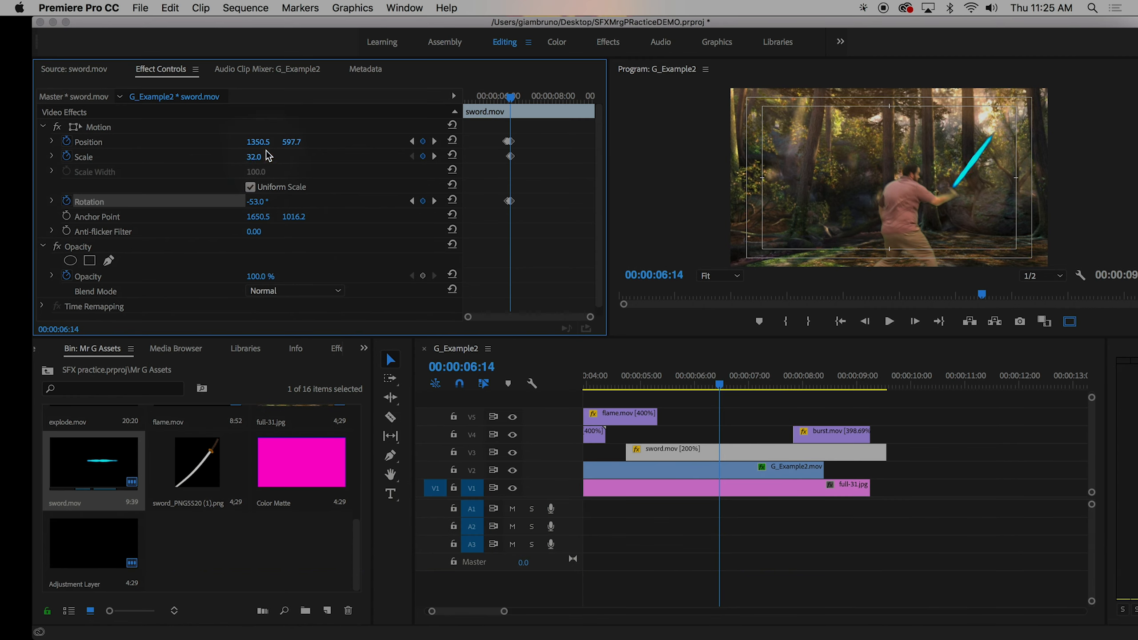
At 00:00:06:12, keyframe the sword's Scale to 45
{"action": "key", "text": "Left"}
{"action": "key", "text": "Left"}
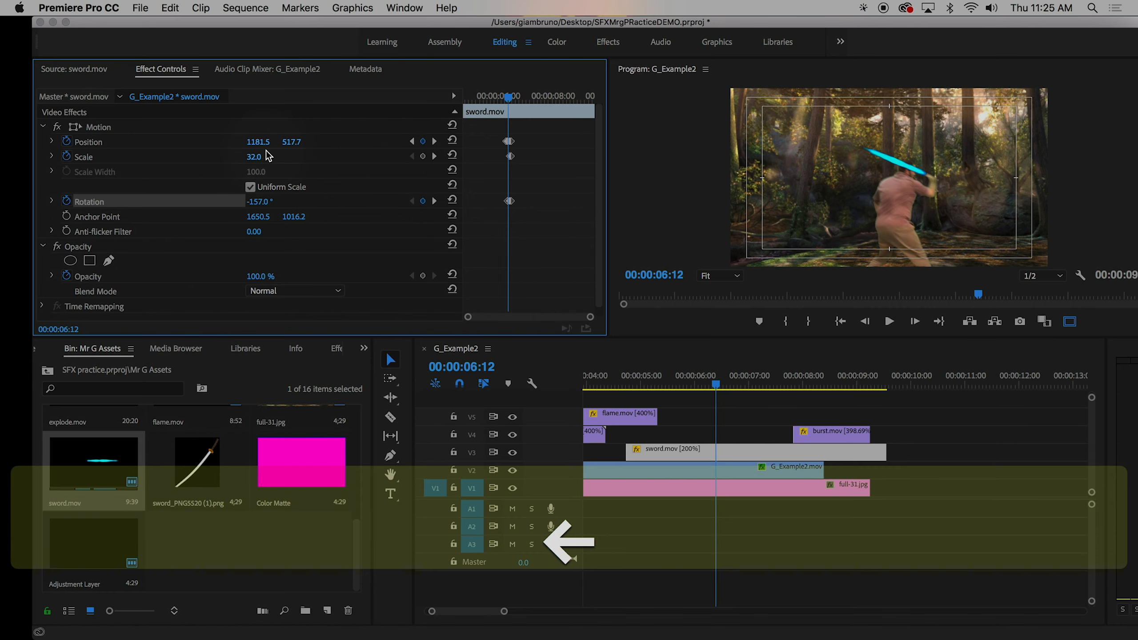
{"action": "left_click_drag", "start_coordinate": [253, 156], "coordinate": [280, 152]}
Step back and forth frame by frame between about 00:00:06:04 and 00:00:06:17 to review the keyframed sword swing
{"action": "key", "text": "Left"}
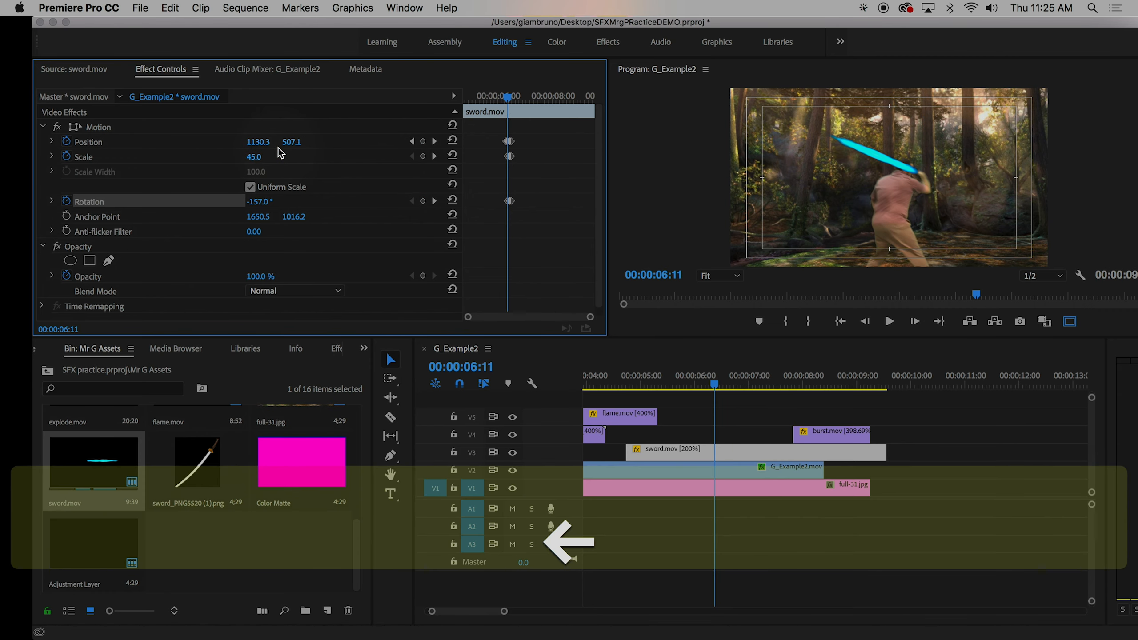
{"action": "key", "text": "Left"}
{"action": "key", "text": "Right"}
{"action": "key", "text": "Right"}
{"action": "key", "text": "Right"}
{"action": "key", "text": "Right"}
{"action": "key", "text": "Right"}
{"action": "key", "text": "Right"}
{"action": "key", "text": "Right"}
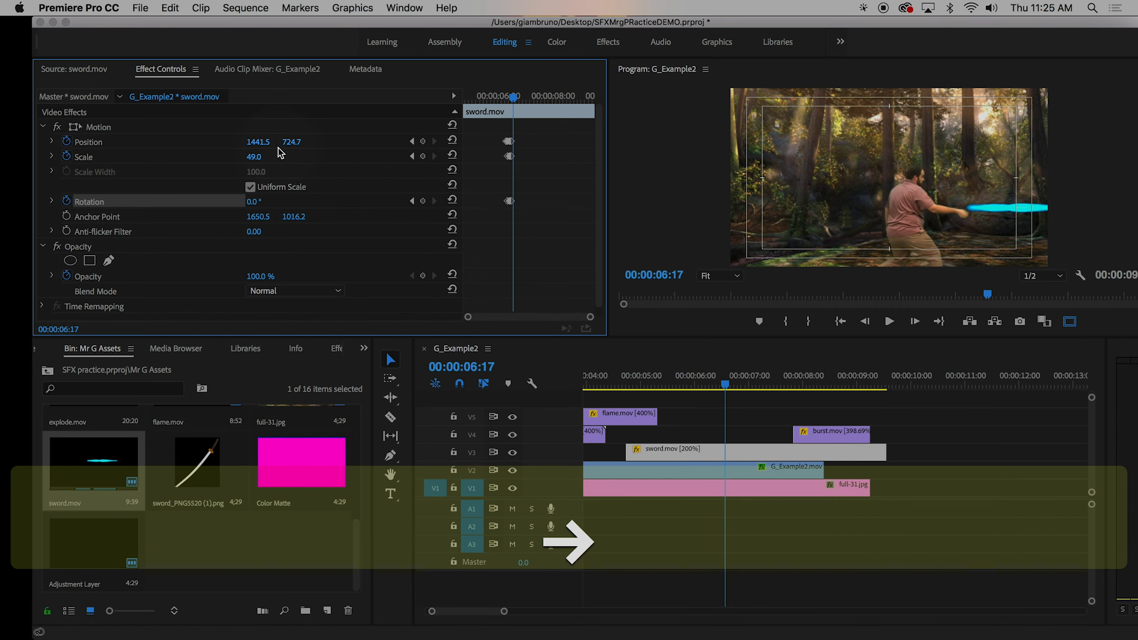
{"action": "key", "text": "Left"}
{"action": "key", "text": "Left"}
{"action": "key", "text": "Left"}
{"action": "key", "text": "Left"}
{"action": "key", "text": "Left"}
{"action": "key", "text": "Right"}
{"action": "key", "text": "Right"}
{"action": "key", "text": "Right"}
{"action": "key", "text": "Right"}
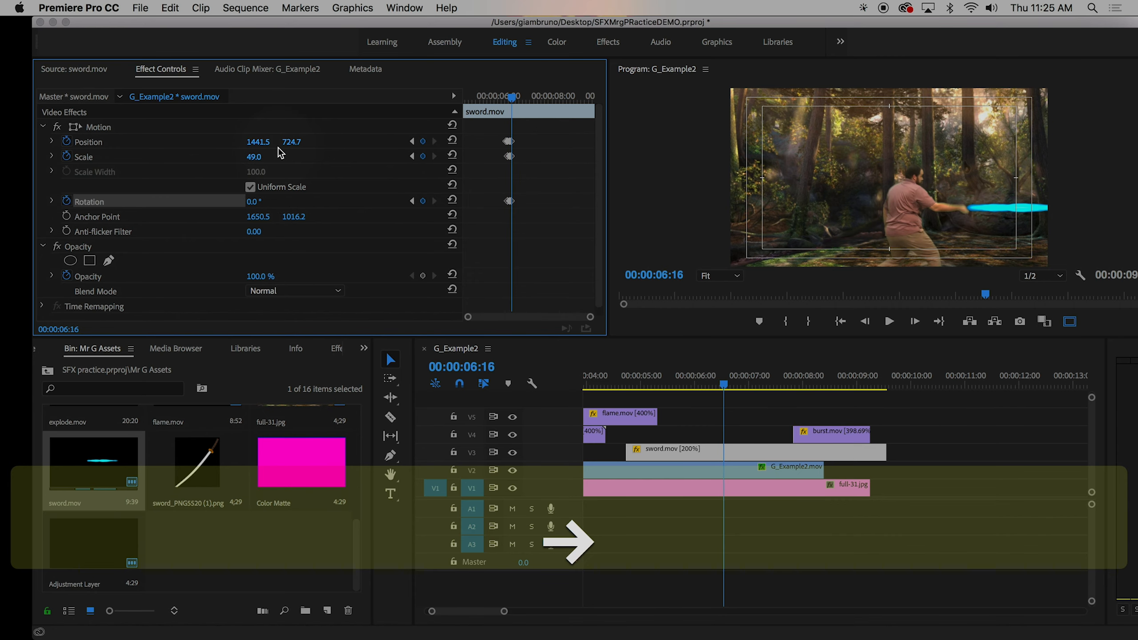
{"action": "key", "text": "Left"}
{"action": "key", "text": "Left"}
{"action": "key", "text": "Left"}
{"action": "key", "text": "Left"}
{"action": "key", "text": "Right"}
{"action": "key", "text": "Right"}
{"action": "key", "text": "Left"}
{"action": "key", "text": "Left"}
{"action": "key", "text": "Left"}
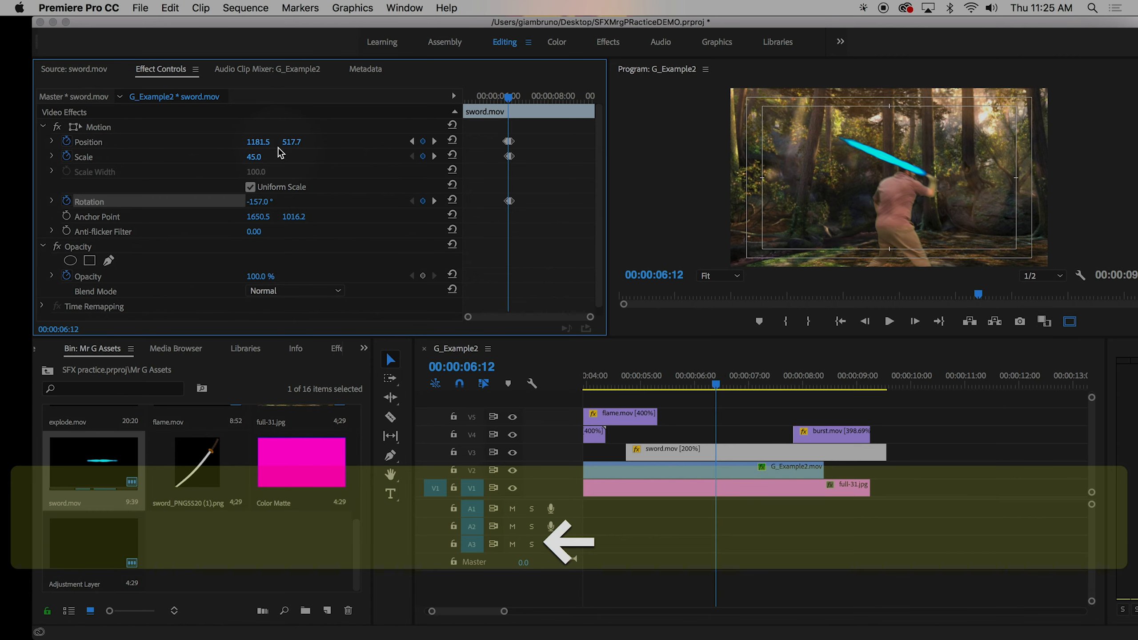
{"action": "key", "text": "Left"}
{"action": "key", "text": "Left"}
{"action": "key", "text": "Left"}
{"action": "key", "text": "Left"}
{"action": "key", "text": "Left"}
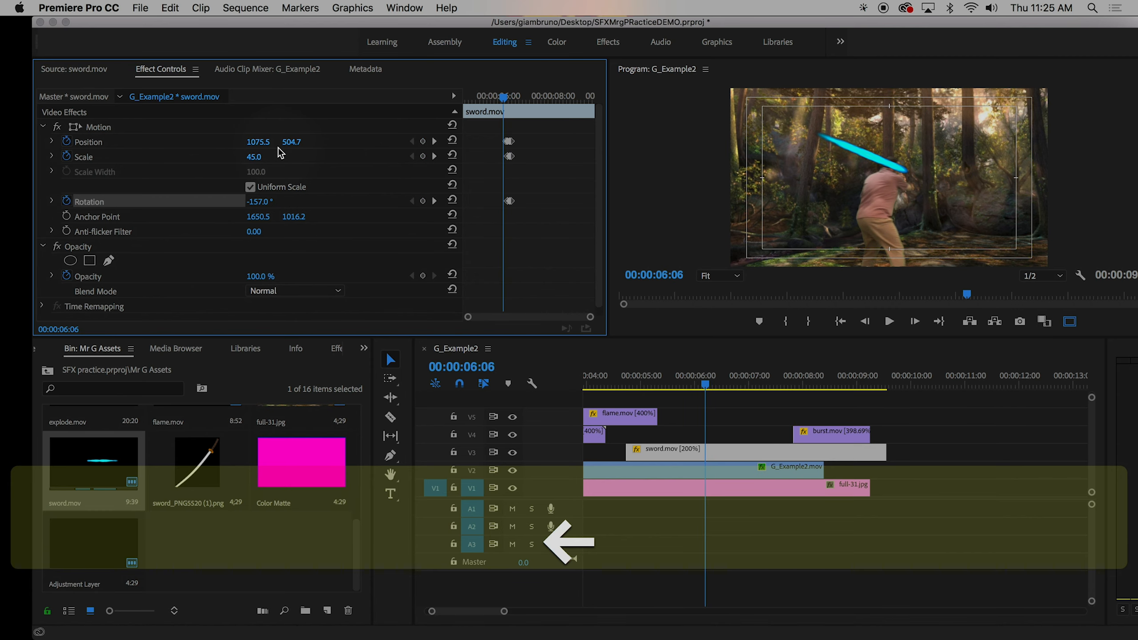
{"action": "key", "text": "Right"}
{"action": "key", "text": "Left"}
{"action": "key", "text": "Left"}
{"action": "key", "text": "Left"}
{"action": "key", "text": "Right"}
{"action": "key", "text": "Right"}
{"action": "key", "text": "Right"}
{"action": "key", "text": "Right"}
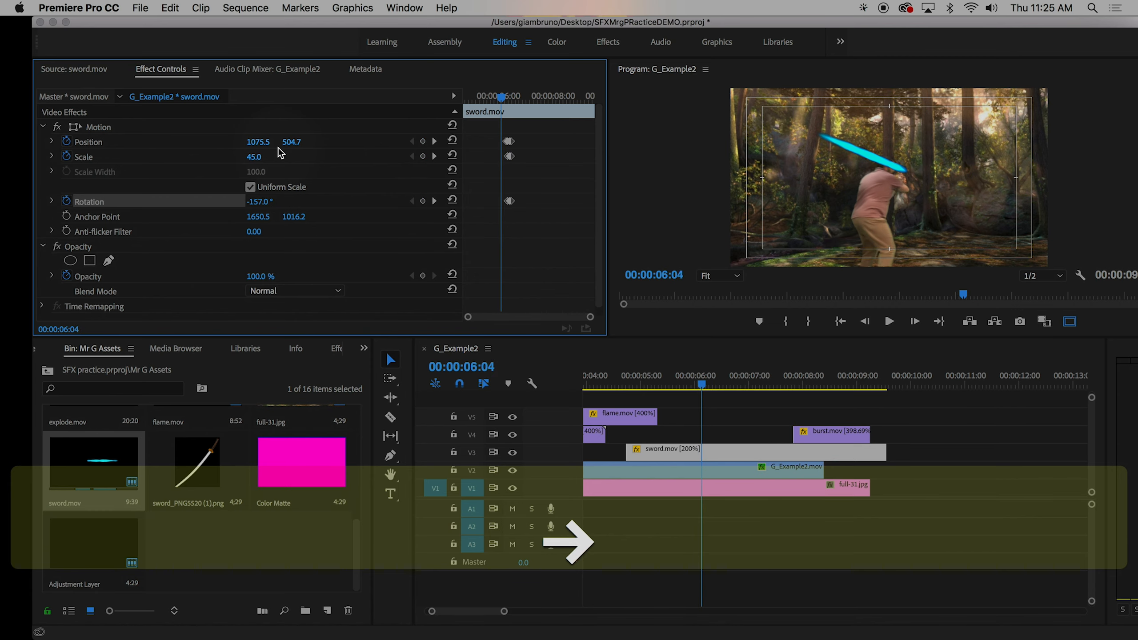
{"action": "key", "text": "Right"}
{"action": "key", "text": "Right"}
{"action": "key", "text": "Right"}
{"action": "key", "text": "Right"}
{"action": "key", "text": "Right"}
{"action": "key", "text": "Right"}
{"action": "key", "text": "Right"}
{"action": "key", "text": "Right"}
{"action": "key", "text": "Right"}
{"action": "key", "text": "Right"}
{"action": "key", "text": "Right"}
{"action": "key", "text": "Right"}
{"action": "key", "text": "Right"}
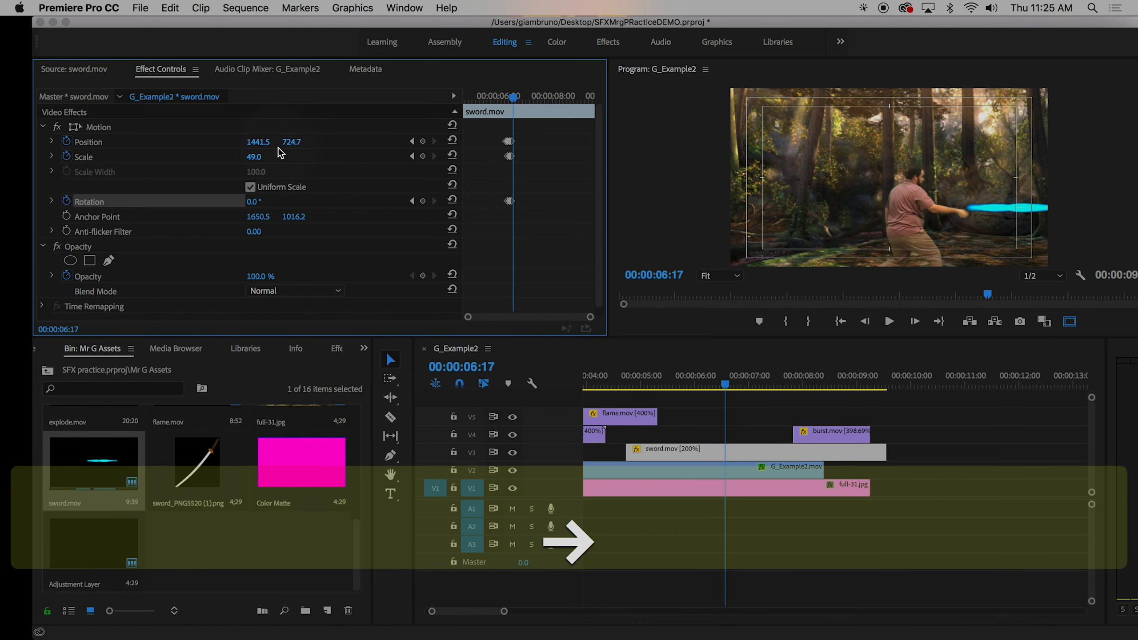
Examine the frames after the swing up to 00:00:06:28 and return to 00:00:06:21
{"action": "key", "text": "Right"}
{"action": "key", "text": "Right"}
{"action": "key", "text": "Right"}
{"action": "key", "text": "Right"}
{"action": "key", "text": "Right"}
{"action": "key", "text": "Right"}
{"action": "key", "text": "Right"}
{"action": "key", "text": "Right"}
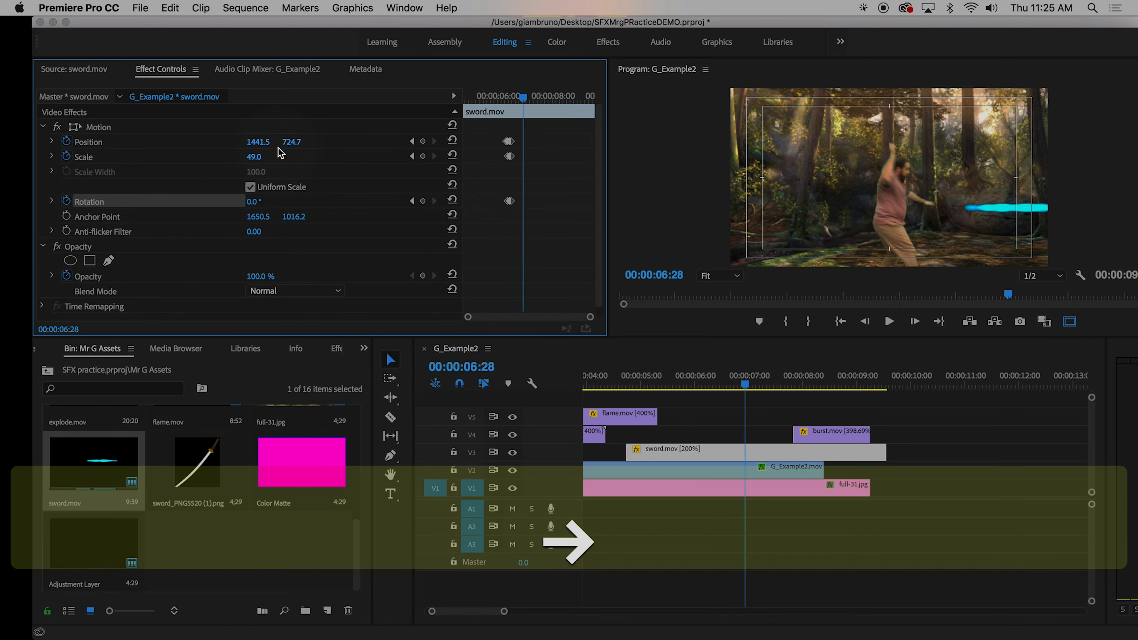
{"action": "key", "text": "Left"}
{"action": "key", "text": "Left"}
{"action": "key", "text": "Left"}
{"action": "key", "text": "Left"}
{"action": "key", "text": "Left"}
{"action": "key", "text": "Left"}
{"action": "key", "text": "Left"}
{"action": "key", "text": "Left"}
{"action": "key", "text": "Left"}
{"action": "key", "text": "Left"}
{"action": "key", "text": "Left"}
{"action": "key", "text": "Left"}
{"action": "key", "text": "Left"}
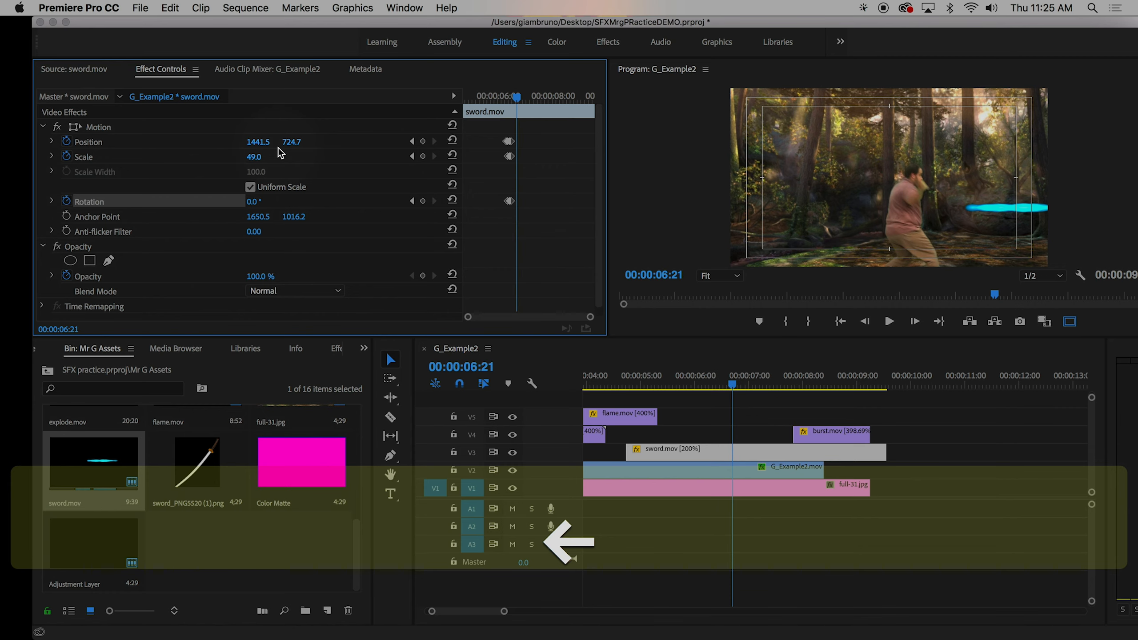
Step frame by frame through the sword swing between 00:00:06:21 and 00:00:06:06 to check how the sword follows the hands
{"action": "key", "text": "Left"}
{"action": "key", "text": "Left"}
{"action": "key", "text": "Left"}
{"action": "key", "text": "Left"}
{"action": "key", "text": "Left"}
{"action": "key", "text": "Left"}
{"action": "key", "text": "Left"}
{"action": "key", "text": "Left"}
{"action": "key", "text": "Left"}
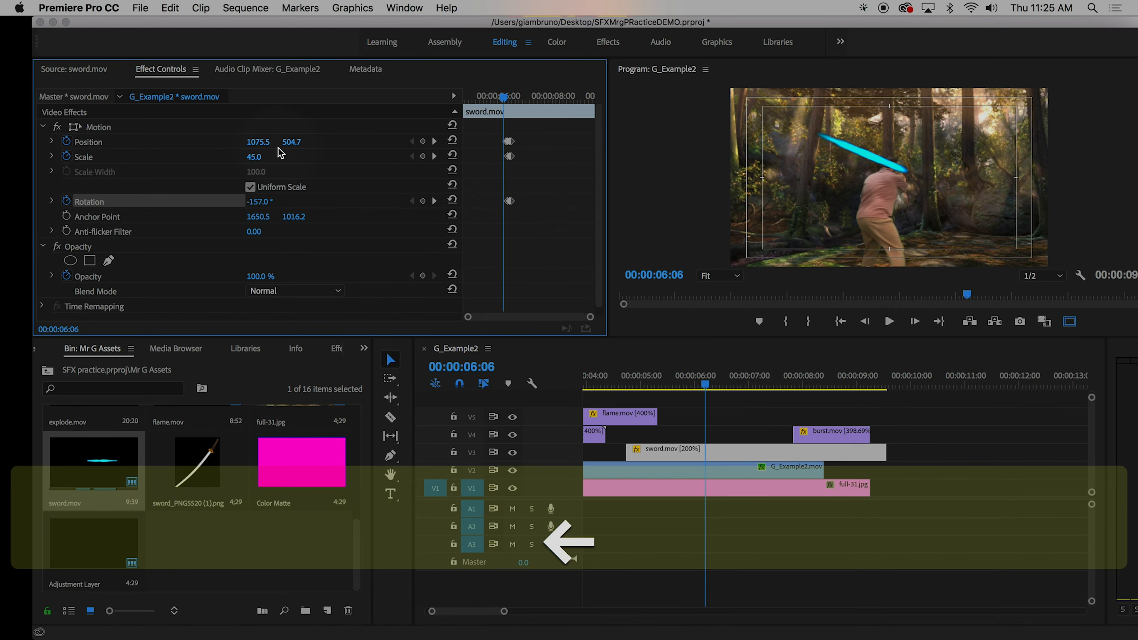
{"action": "key", "text": "Right"}
{"action": "key", "text": "Right"}
{"action": "key", "text": "Right"}
{"action": "key", "text": "Right"}
At 00:00:06:07, keyframe the sword's Position to 1009.5, 543.7
{"action": "key", "text": "Left"}
{"action": "key", "text": "Left"}
{"action": "key", "text": "Left"}
{"action": "key", "text": "Left"}
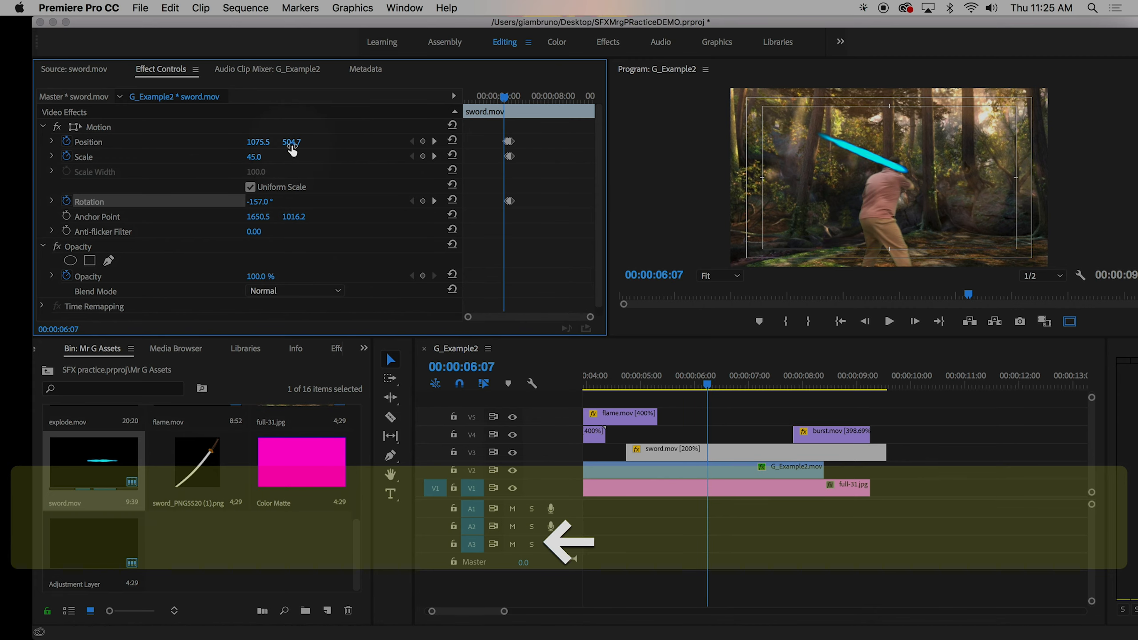
{"action": "left_click", "coordinate": [291, 142]}
{"action": "mouse_move", "coordinate": [291, 141]}
{"action": "left_mouse_down"}
{"action": "mouse_move", "coordinate": [256, 142]}
{"action": "mouse_move", "coordinate": [288, 143]}
{"action": "left_mouse_up"}
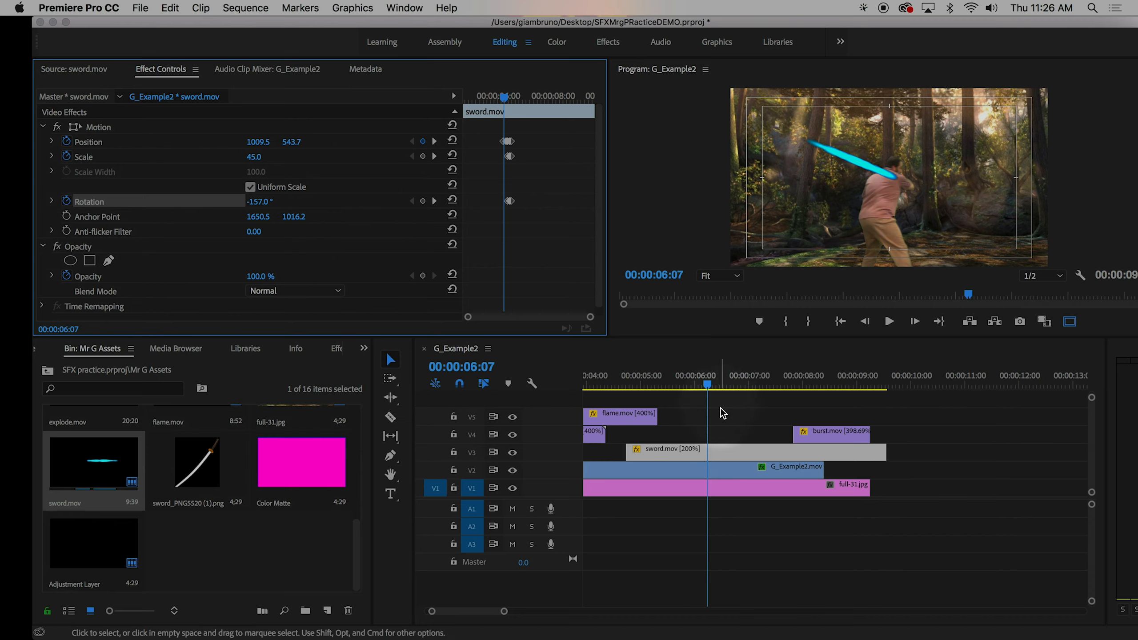
With the playhead at 00:00:00:08, select the G_Example2.mov clip on V2 and open its green-screen footage in the Source monitor
{"action": "scroll", "coordinate": [777, 425], "scroll_direction": "left", "scroll_amount": 5}
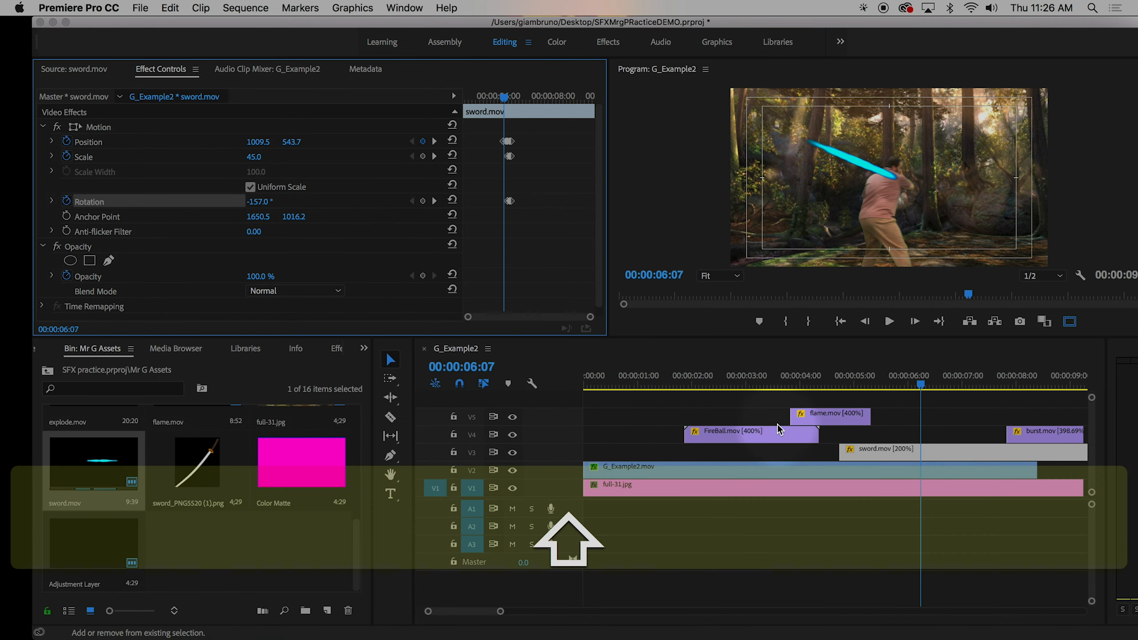
{"action": "left_click", "coordinate": [809, 467]}
{"action": "scroll", "coordinate": [810, 453], "scroll_direction": "right", "scroll_amount": 8}
{"action": "scroll", "coordinate": [790, 441], "scroll_direction": "left", "scroll_amount": 6}
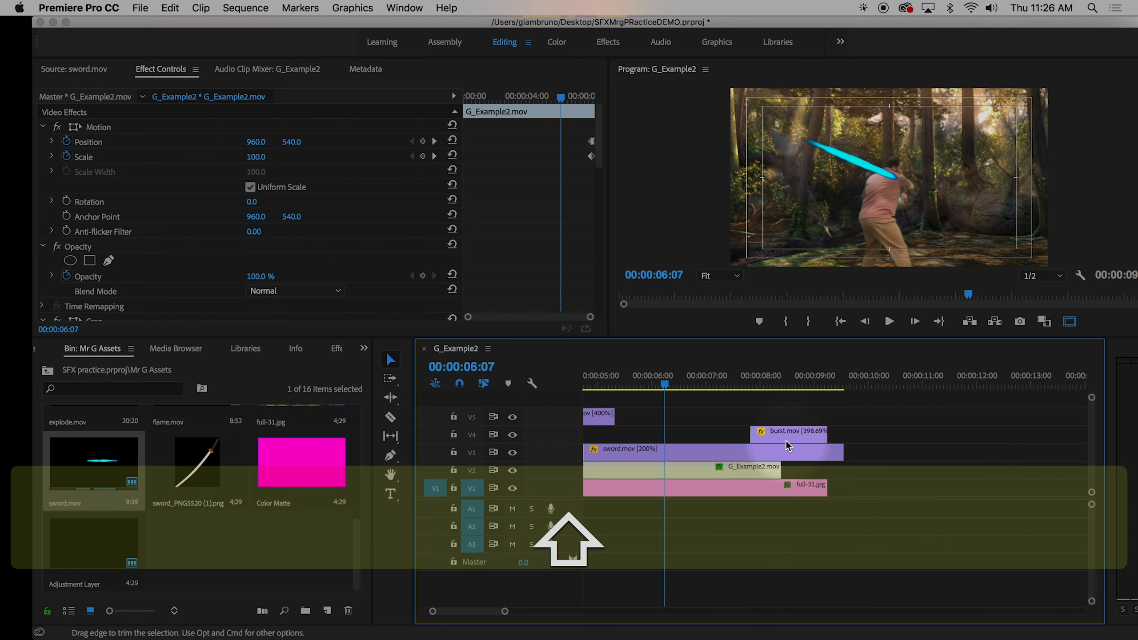
{"action": "left_click", "coordinate": [648, 384]}
{"action": "left_click", "coordinate": [598, 384]}
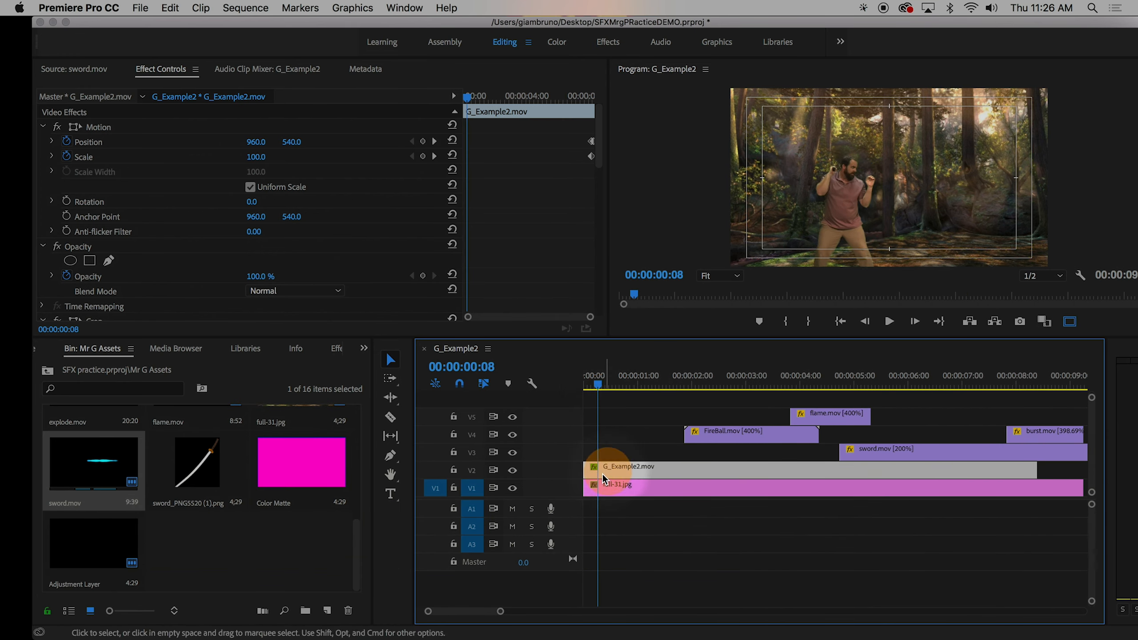
{"action": "scroll", "coordinate": [158, 491], "scroll_direction": "up", "scroll_amount": 5}
{"action": "double_click", "coordinate": [96, 514]}
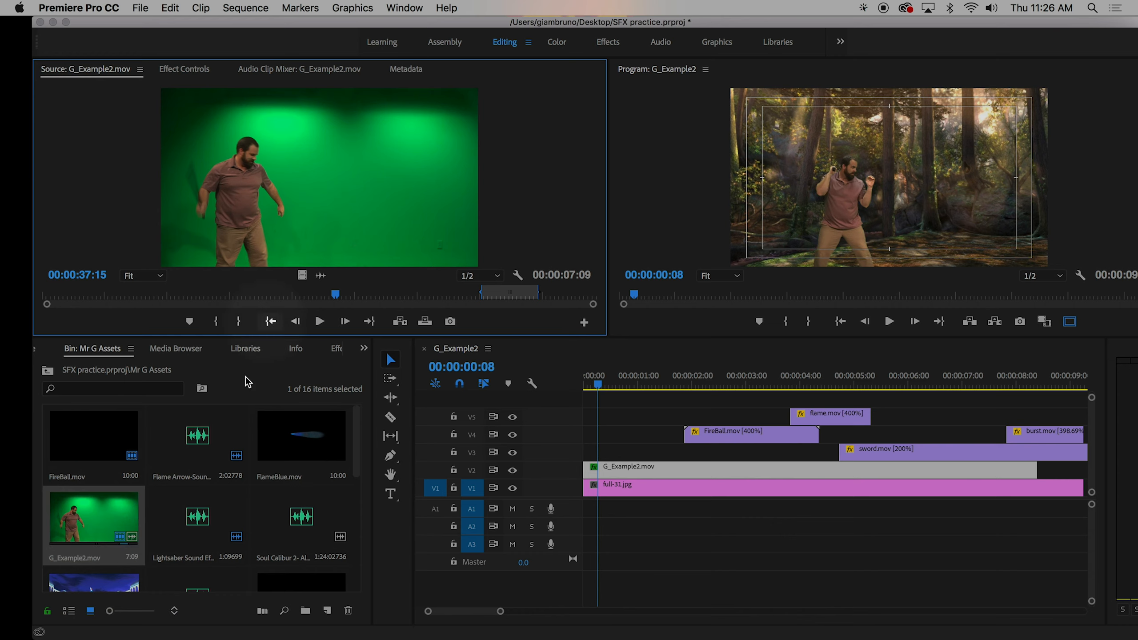
Browse the Transform and Keying video effects and locate Ultra Key
{"action": "left_click", "coordinate": [335, 352]}
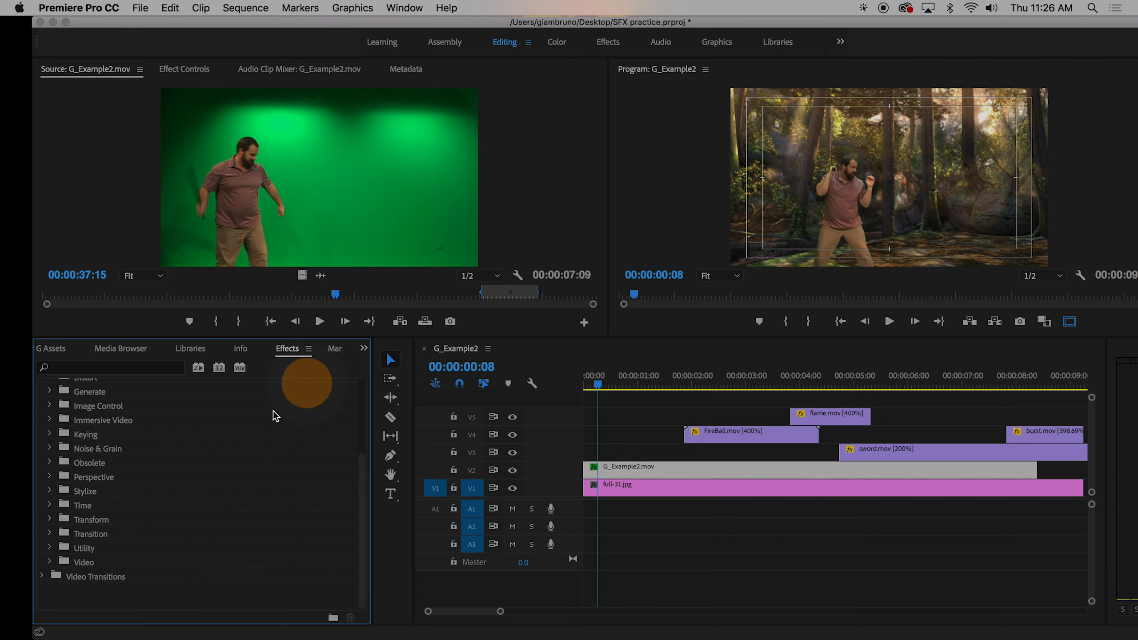
{"action": "left_click", "coordinate": [50, 519]}
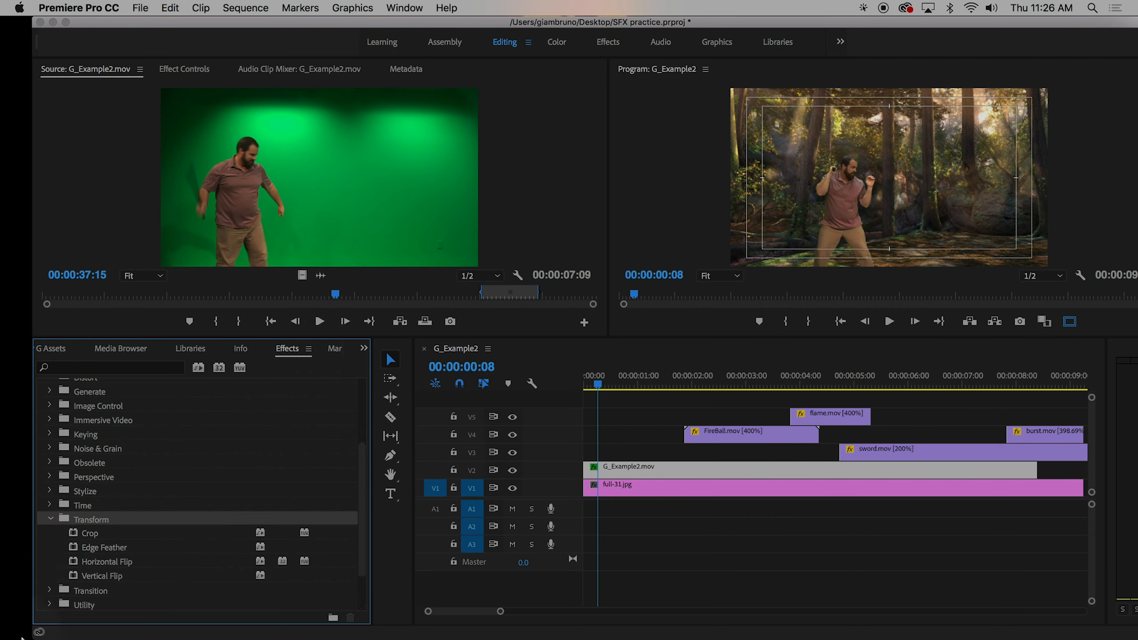
{"action": "left_click", "coordinate": [49, 434]}
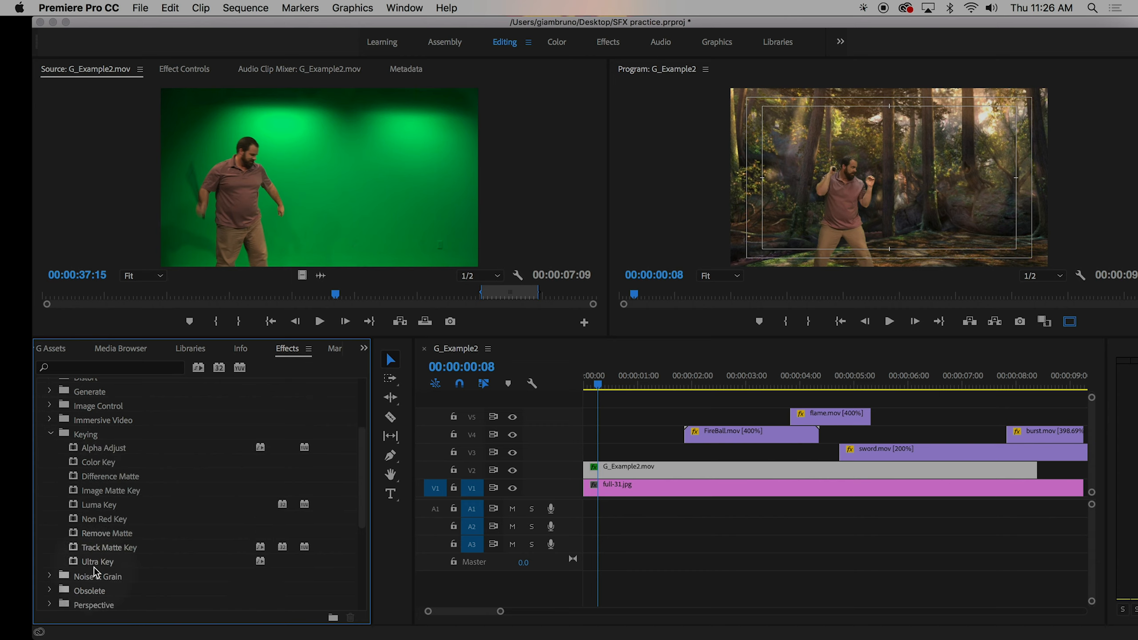
{"action": "left_click_drag", "start_coordinate": [96, 563], "coordinate": [508, 503]}
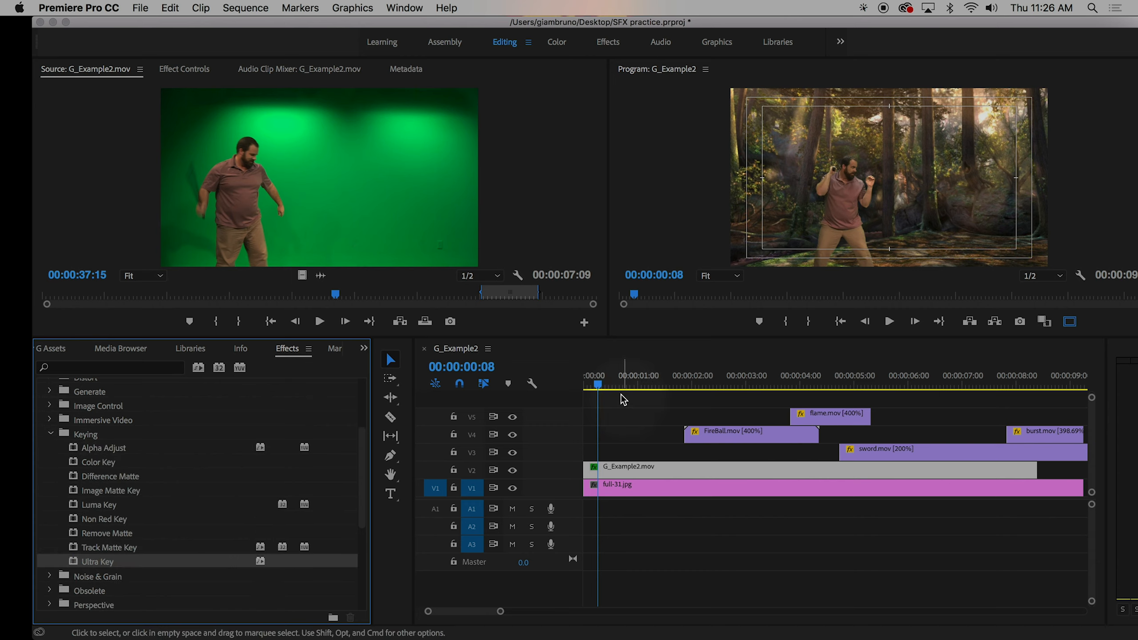
Scrub the sequence from 00:00:00:08 to 00:00:06:10 to review the keyed performer together with the added effects
{"action": "left_click_drag", "start_coordinate": [597, 383], "coordinate": [626, 383]}
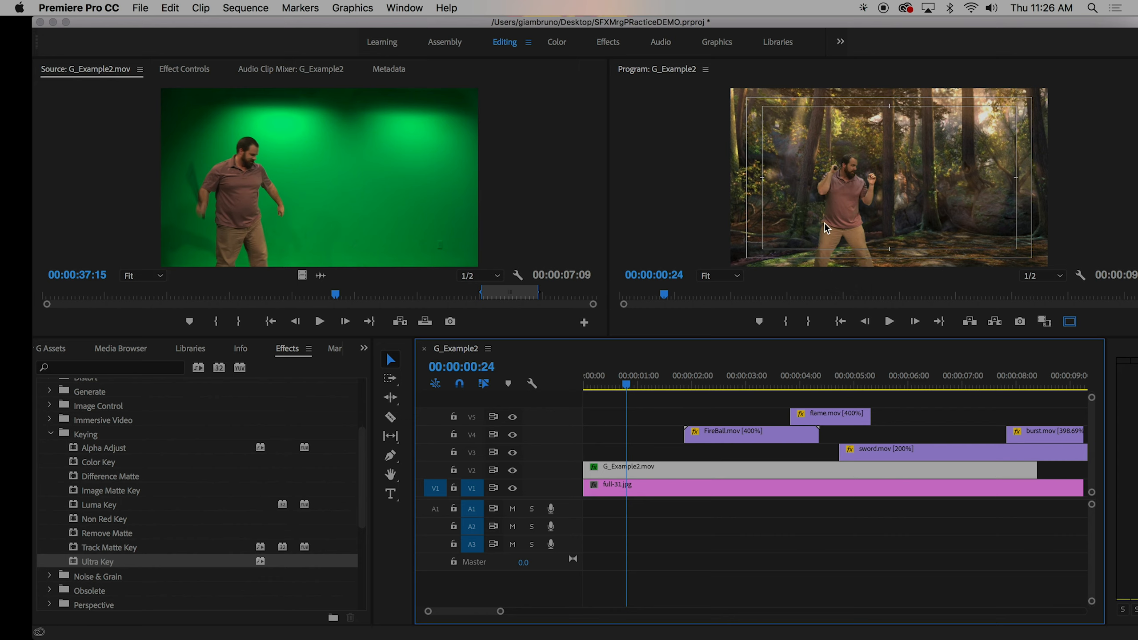
{"action": "left_click_drag", "start_coordinate": [682, 385], "coordinate": [926, 408]}
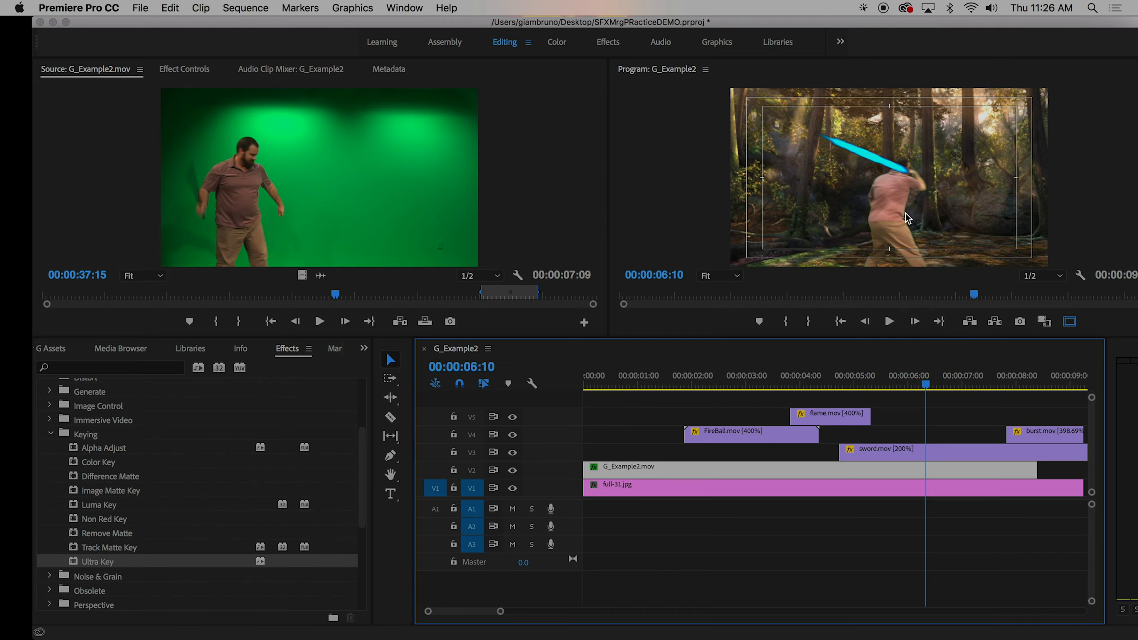